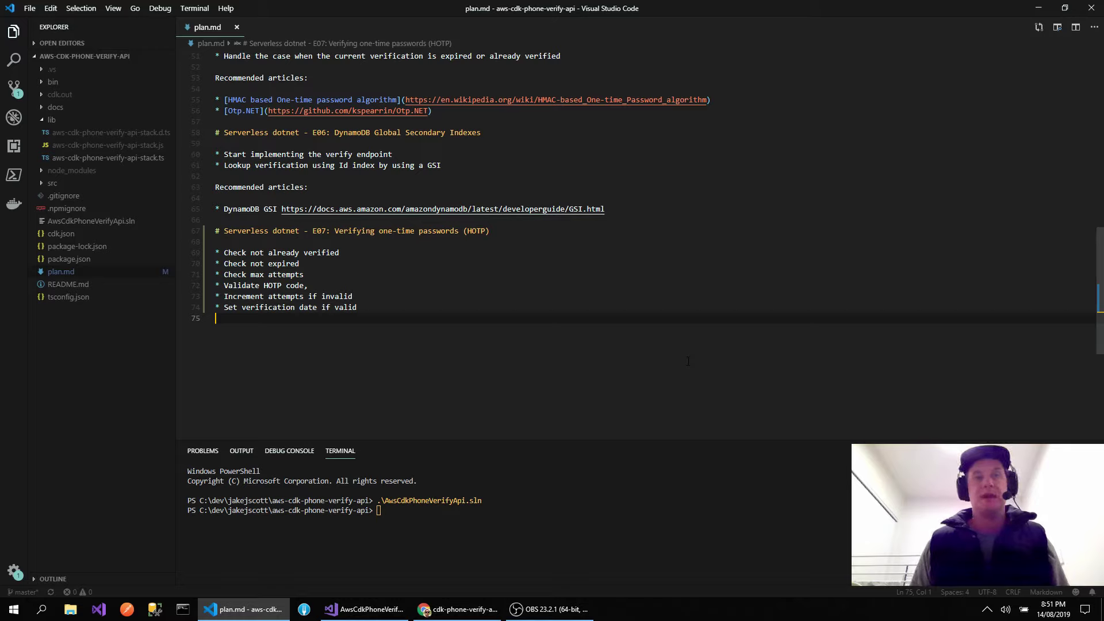
- Find the E07 'Verifying one-time passwords' heading in plan.md
{"action": "key", "text": "Up"}
{"action": "key", "text": "Up"}
{"action": "key", "text": "Up"}
{"action": "key", "text": "Up"}
{"action": "key", "text": "Up"}
{"action": "key", "text": "Up"}
{"action": "key", "text": "Up"}
{"action": "key", "text": "Up"}
{"action": "key", "text": "Up"}
{"action": "key", "text": "Down"}
{"action": "key", "text": "ctrl+Right"}
{"action": "key", "text": "ctrl+Right"}
{"action": "key", "text": "Right"}
{"action": "key", "text": "Right"}
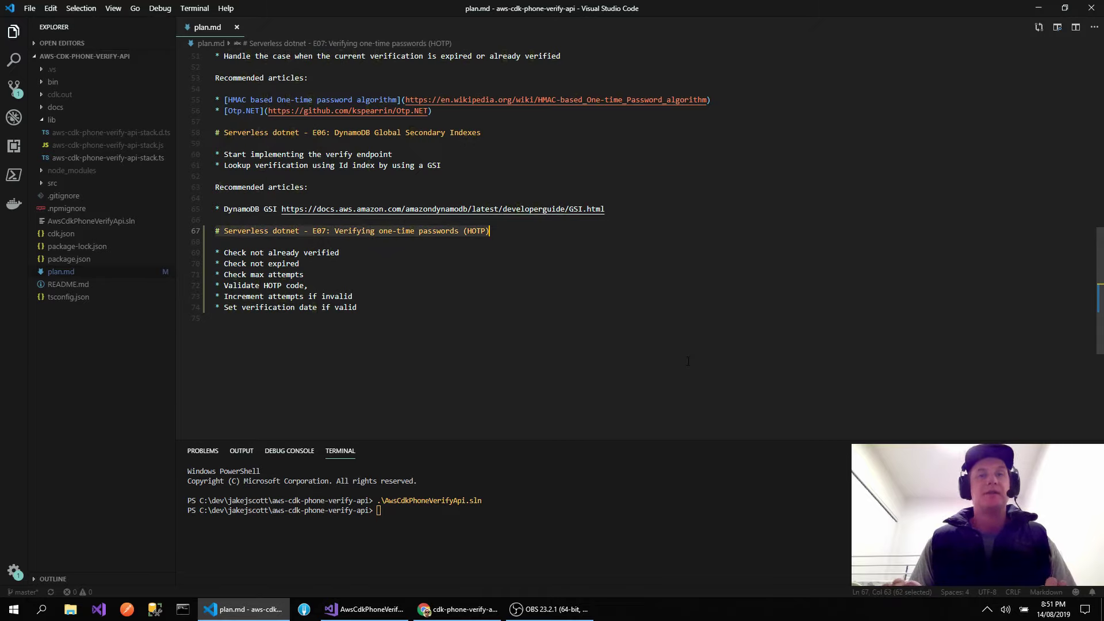
{"action": "key", "text": "Right"}
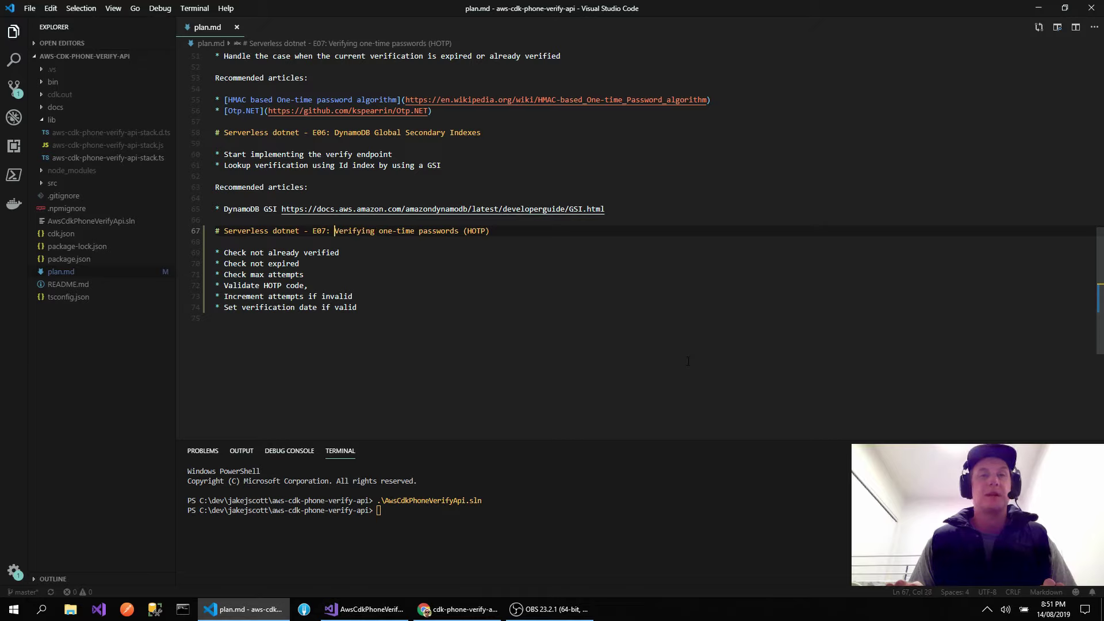
{"action": "key", "text": "ctrl+shift+Right"}
{"action": "key", "text": "ctrl+shift+Right"}
{"action": "key", "text": "ctrl+shift+Right"}
{"action": "key", "text": "ctrl+shift+Right"}
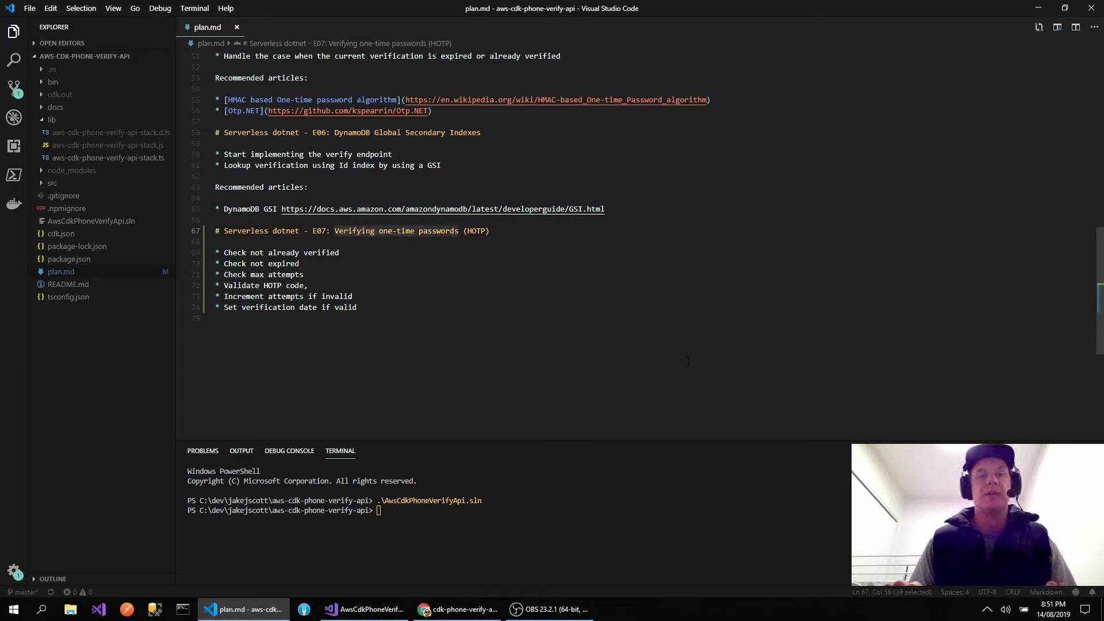
- Highlight the checklist items: Check not already verified, Check not expired, Check max attempts, and the last two
{"action": "key", "text": "Down"}
{"action": "key", "text": "Down"}
{"action": "key", "text": "Down"}
{"action": "key", "text": "Down"}
{"action": "key", "text": "Down"}
{"action": "key", "text": "Down"}
{"action": "key", "text": "Down"}
{"action": "key", "text": "Up"}
{"action": "key", "text": "Up"}
{"action": "key", "text": "Up"}
{"action": "key", "text": "Up"}
{"action": "key", "text": "Up"}
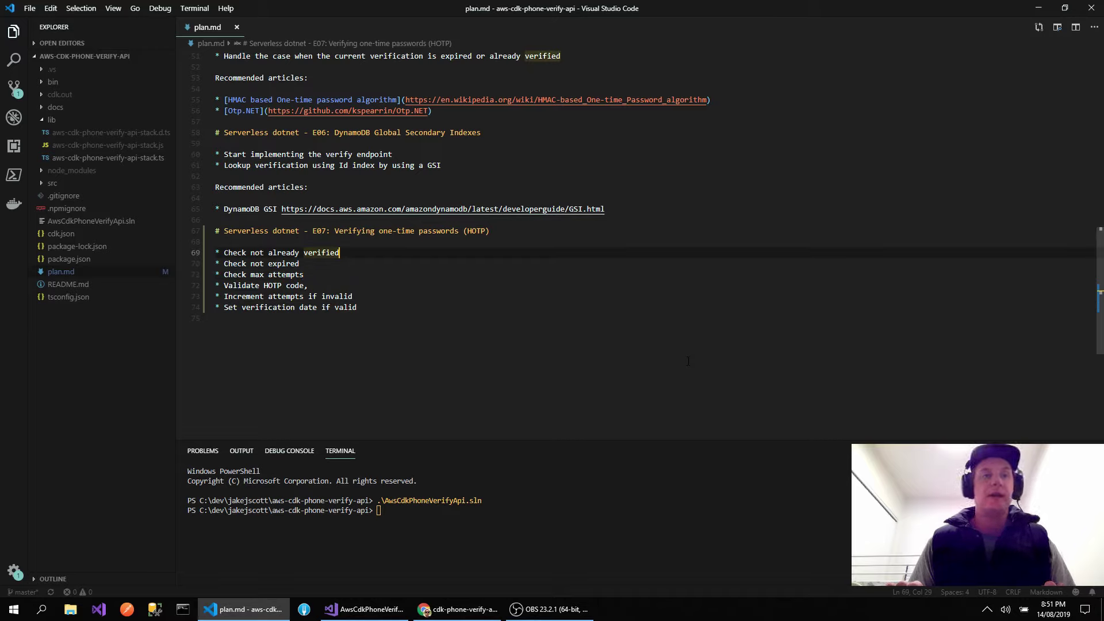
{"action": "key", "text": "shift+Home"}
{"action": "key", "text": "Down"}
{"action": "key", "text": "Home"}
{"action": "key", "text": "shift+End"}
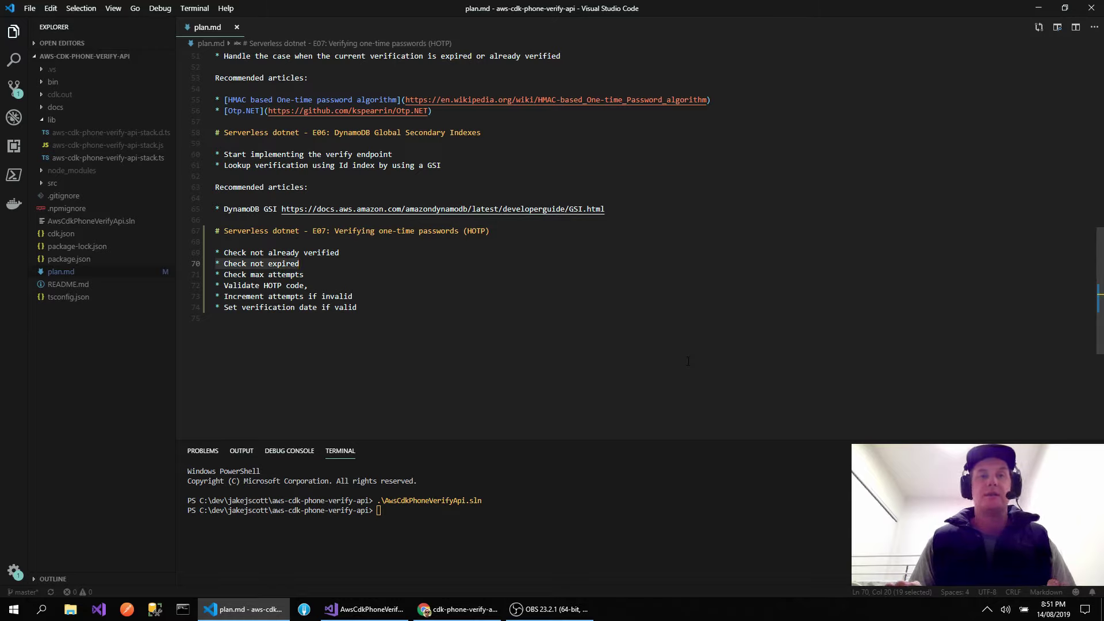
{"action": "key", "text": "Down"}
{"action": "key", "text": "Home"}
{"action": "key", "text": "shift+End"}
{"action": "key", "text": "Down"}
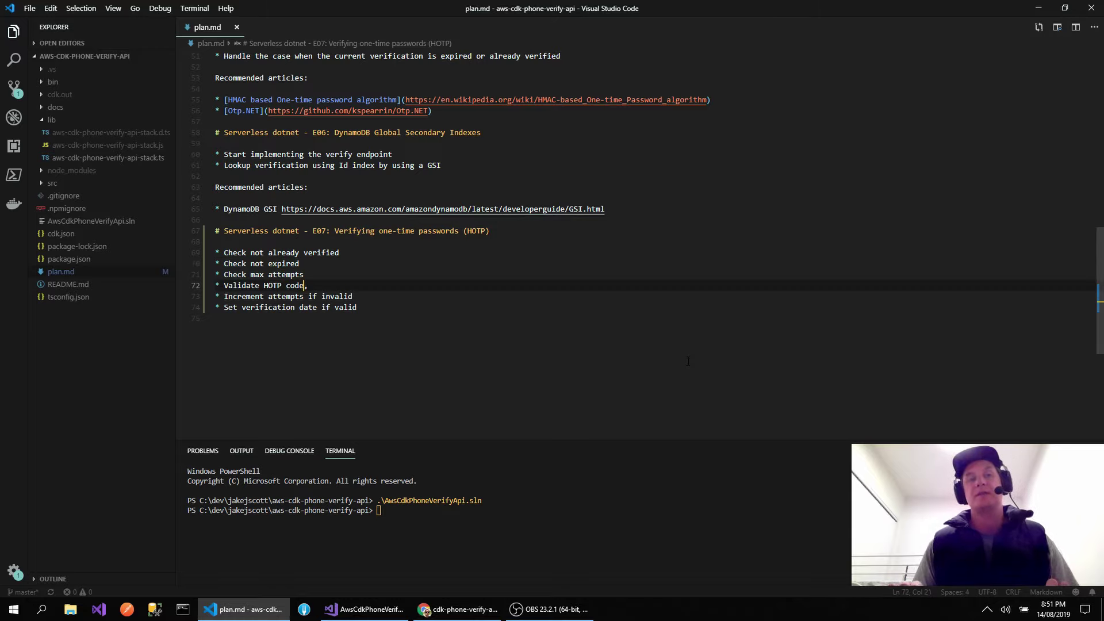
{"action": "key", "text": "Down"}
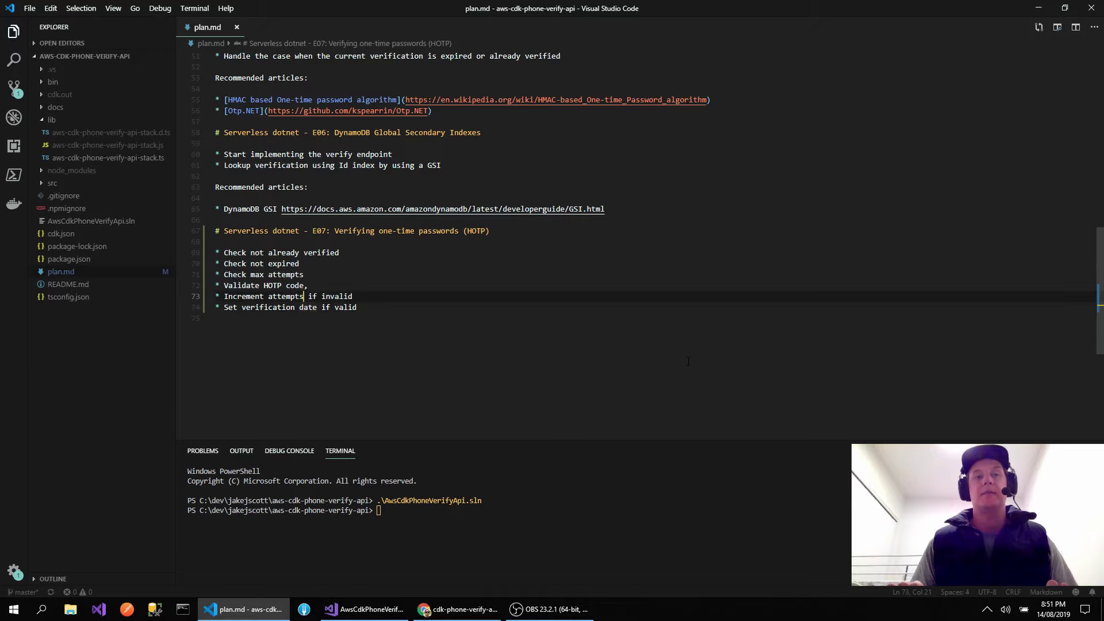
{"action": "key", "text": "ctrl+Left"}
{"action": "key", "text": "ctrl+Left"}
{"action": "key", "text": "shift+Down"}
{"action": "key", "text": "shift+End"}
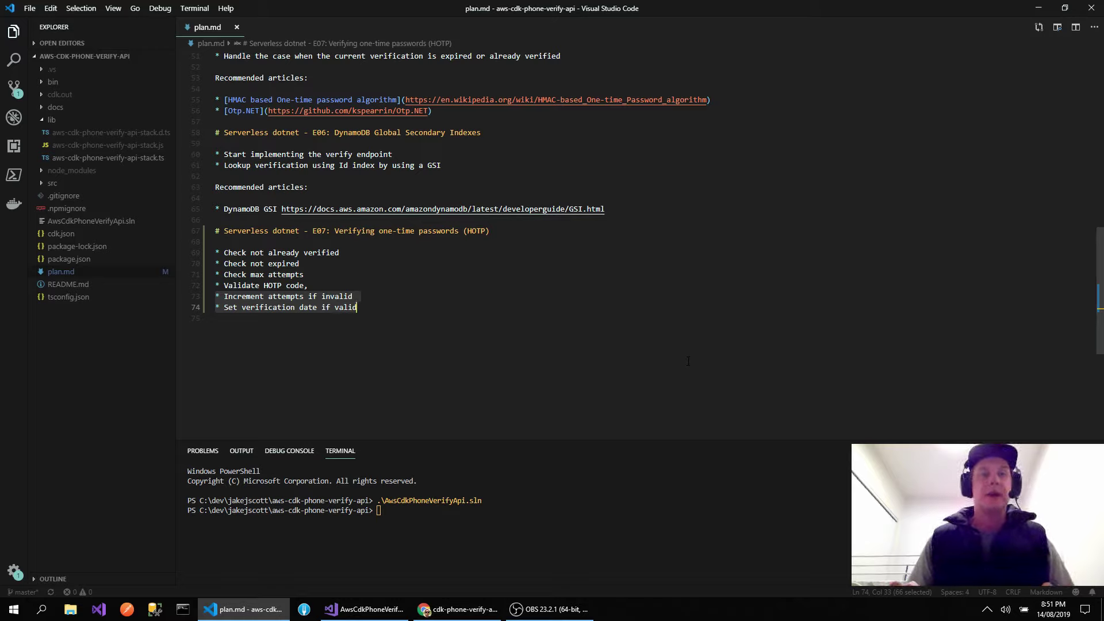
- Select all six checklist items, from Set verification date up to the first bullet
{"action": "key", "text": "Left"}
{"action": "key", "text": "Down"}
{"action": "key", "text": "shift+End"}
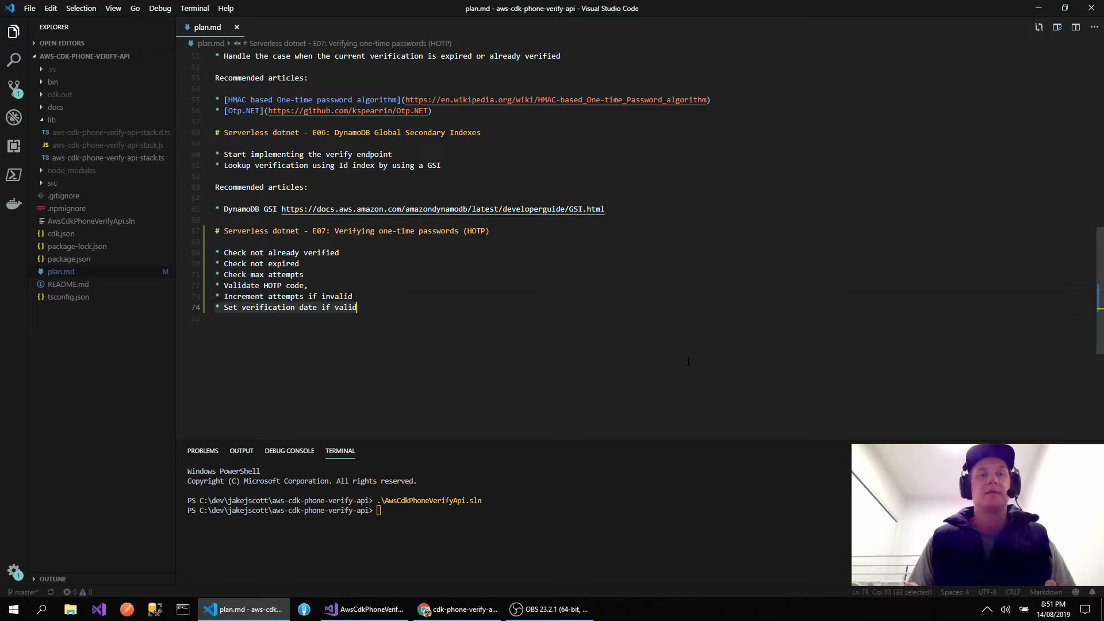
{"action": "key", "text": "Left"}
{"action": "key", "text": "Up"}
{"action": "key", "text": "shift+End"}
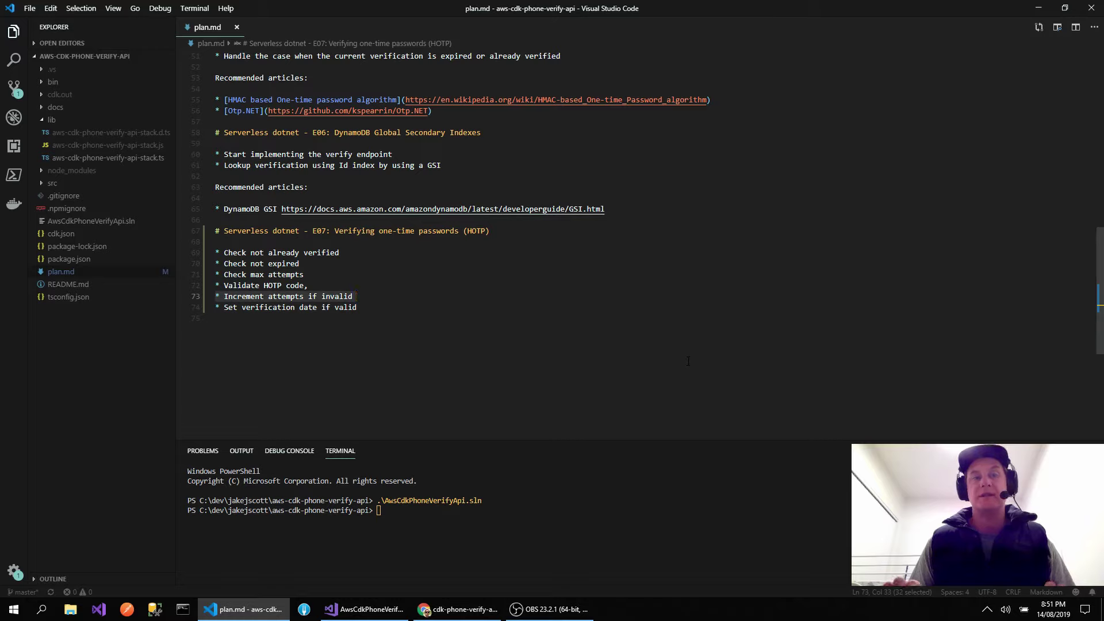
{"action": "key", "text": "Right"}
{"action": "key", "text": "Down"}
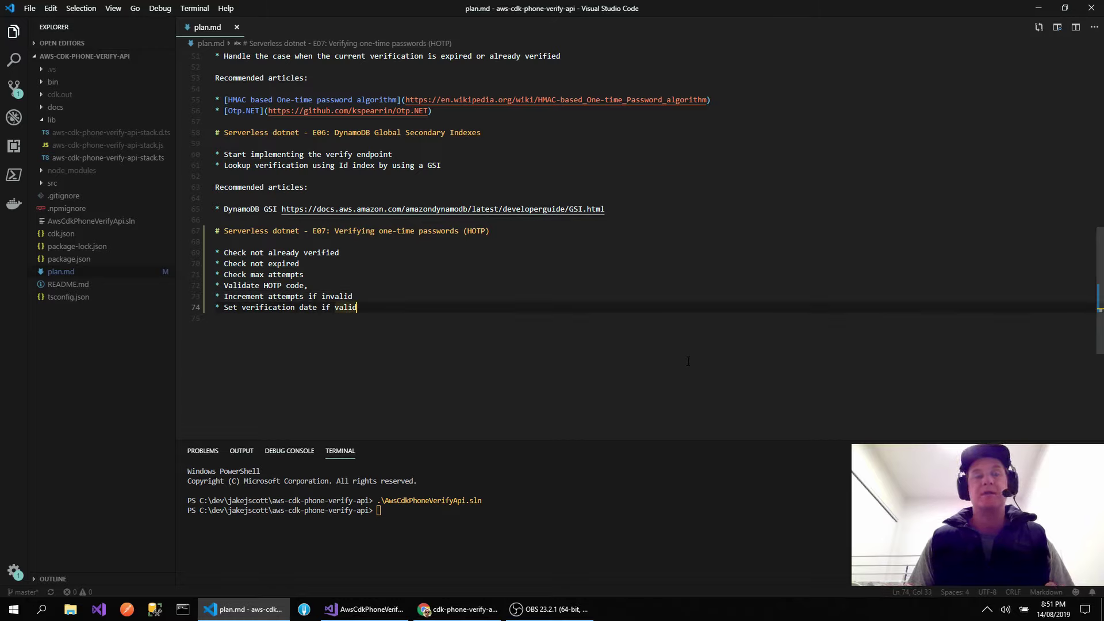
{"action": "key", "text": "shift+Up"}
{"action": "key", "text": "shift+Up"}
{"action": "key", "text": "shift+Up"}
{"action": "key", "text": "shift+Up"}
{"action": "key", "text": "shift+Up"}
{"action": "key", "text": "shift+Home"}
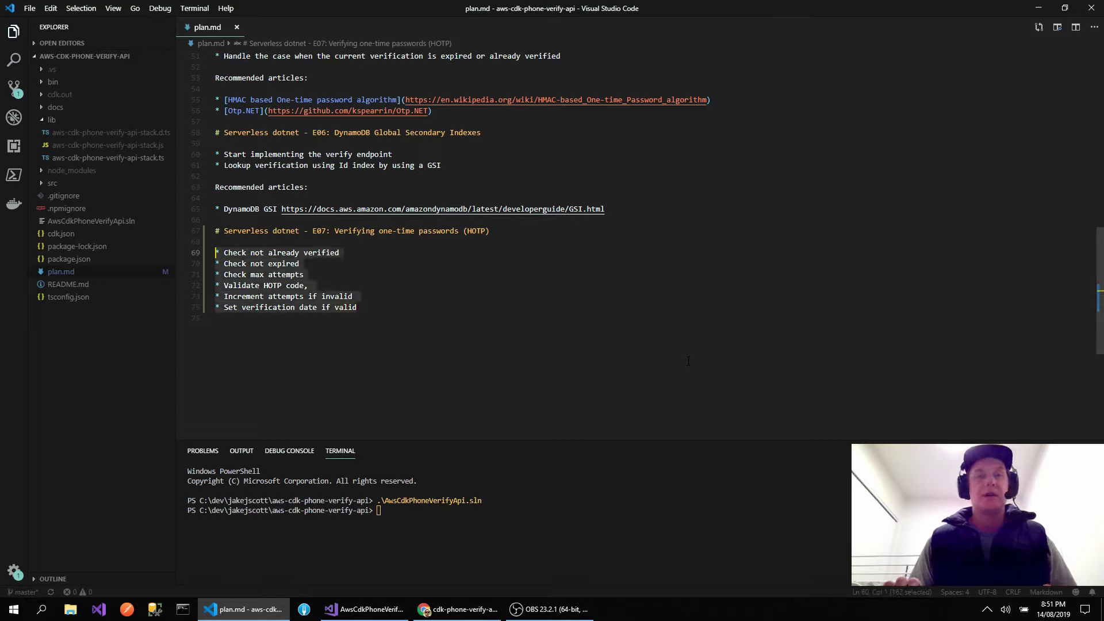
{"action": "key", "text": "shift+Home"}
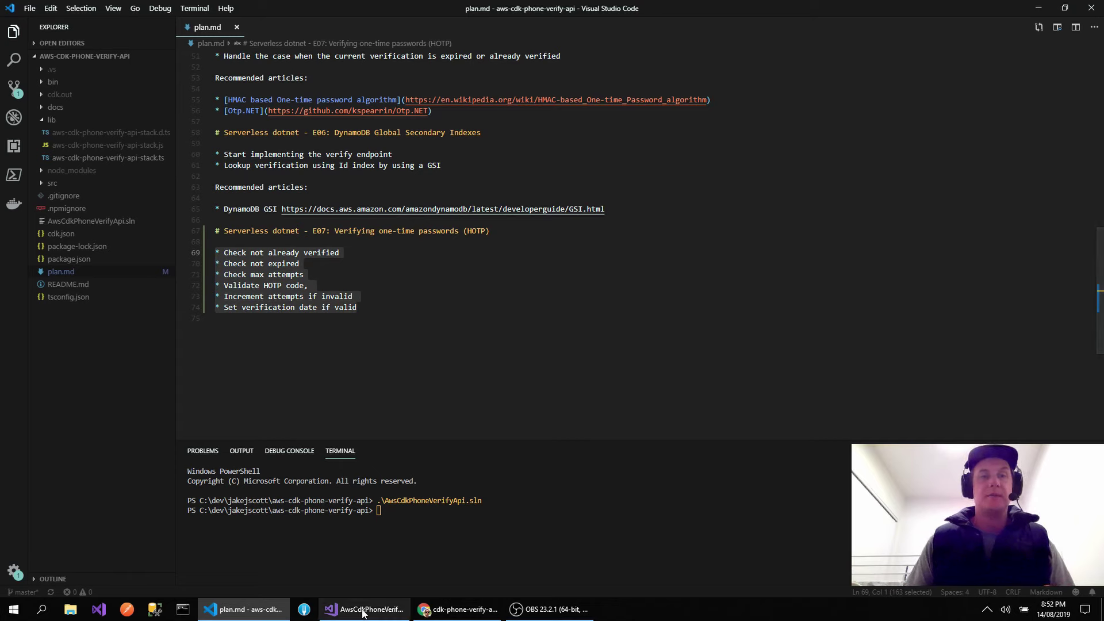
- Paste the checklist over the CheckAsync placeholder comment and align its indentation with the code
{"action": "left_click", "coordinate": [354, 609]}
{"action": "left_click", "coordinate": [472, 330]}
{"action": "key", "text": "Down"}
{"action": "key", "text": "shift+End"}
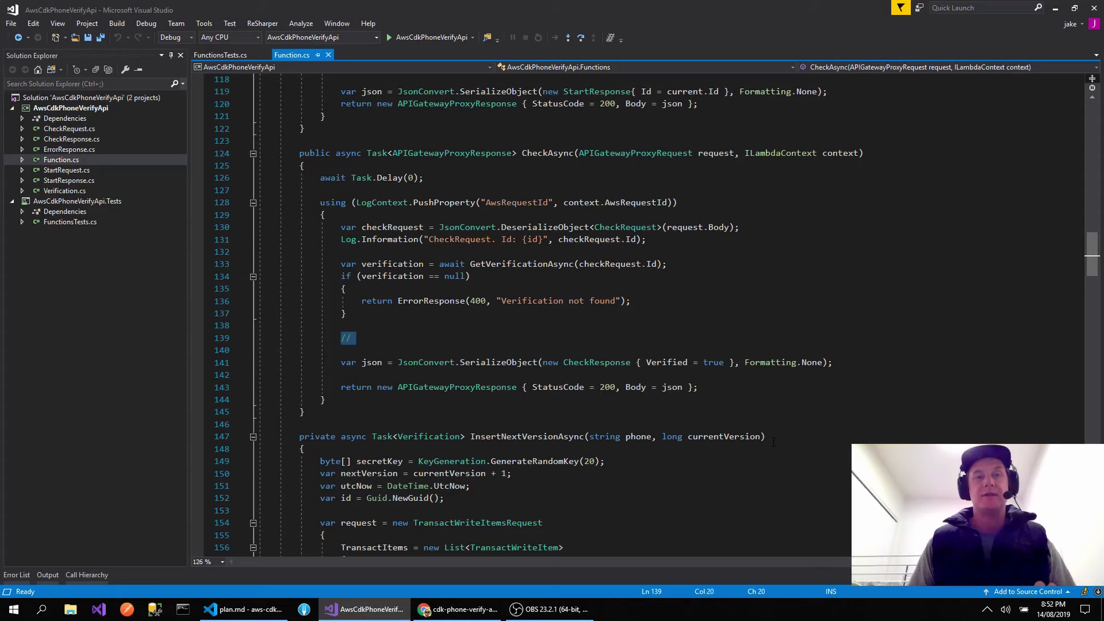
{"action": "type", "text": "*Check not already verified                     * Check not expired                     *Check max attempts                     *Validate HOTP code,                 *Increment attempts if invalid                     * Set verification date if valid"}
{"action": "key", "text": "shift+Home"}
{"action": "key", "text": "shift+Up"}
{"action": "key", "text": "shift+Up"}
{"action": "key", "text": "shift+Up"}
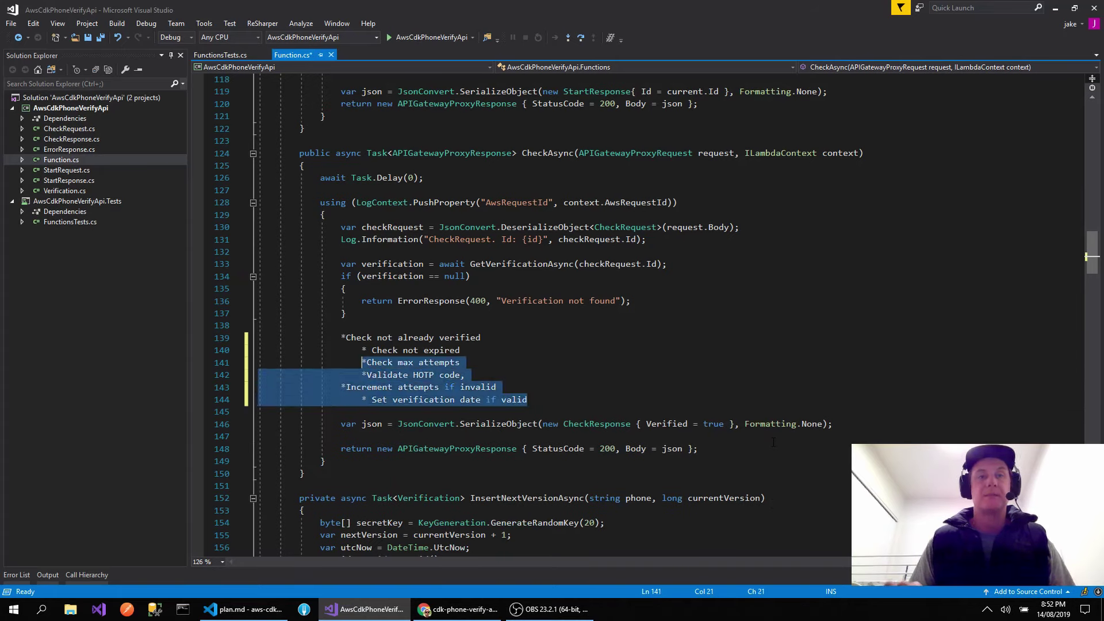
{"action": "key", "text": "shift+Up"}
{"action": "key", "text": "shift+Up"}
{"action": "key", "text": "shift+Home"}
{"action": "key", "text": "shift+Tab"}
{"action": "key", "text": "shift+Tab"}
{"action": "key", "text": "shift+Tab"}
{"action": "key", "text": "shift+Tab"}
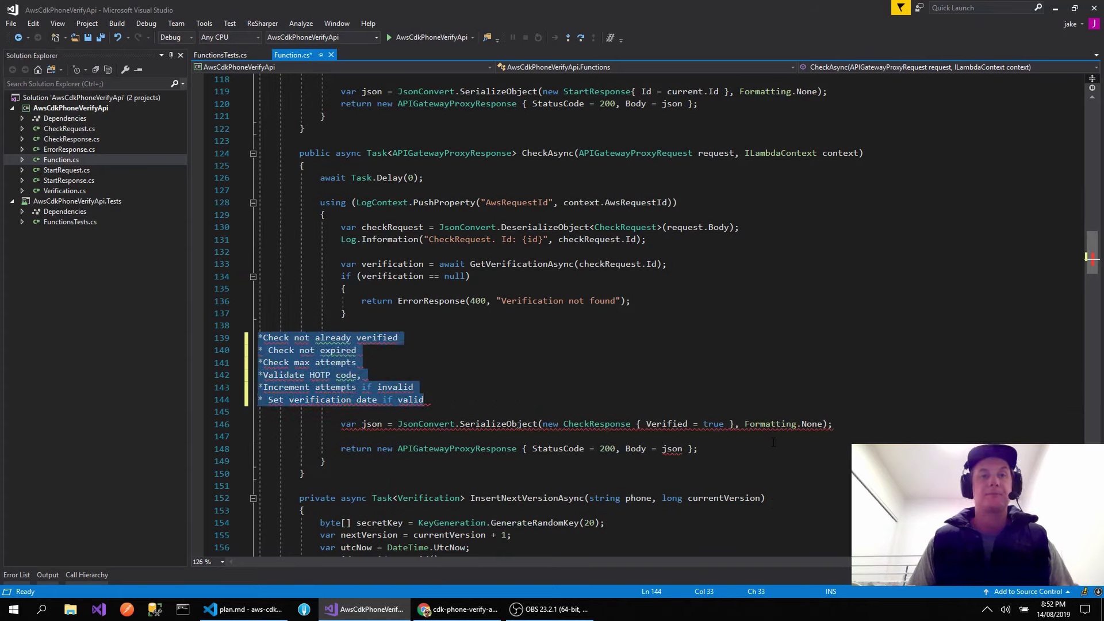
{"action": "key", "text": "Tab"}
{"action": "key", "text": "Tab"}
{"action": "key", "text": "shift+Tab"}
{"action": "key", "text": "shift+Tab"}
{"action": "key", "text": "Tab"}
{"action": "key", "text": "Tab"}
{"action": "key", "text": "Tab"}
{"action": "key", "text": "Tab"}
- Comment the pasted lines with Ctrl+K,C, add a blank line after step one, and remove the first asterisks
{"action": "key", "text": "ctrl+k"}
{"action": "key", "text": "ctrl+c"}
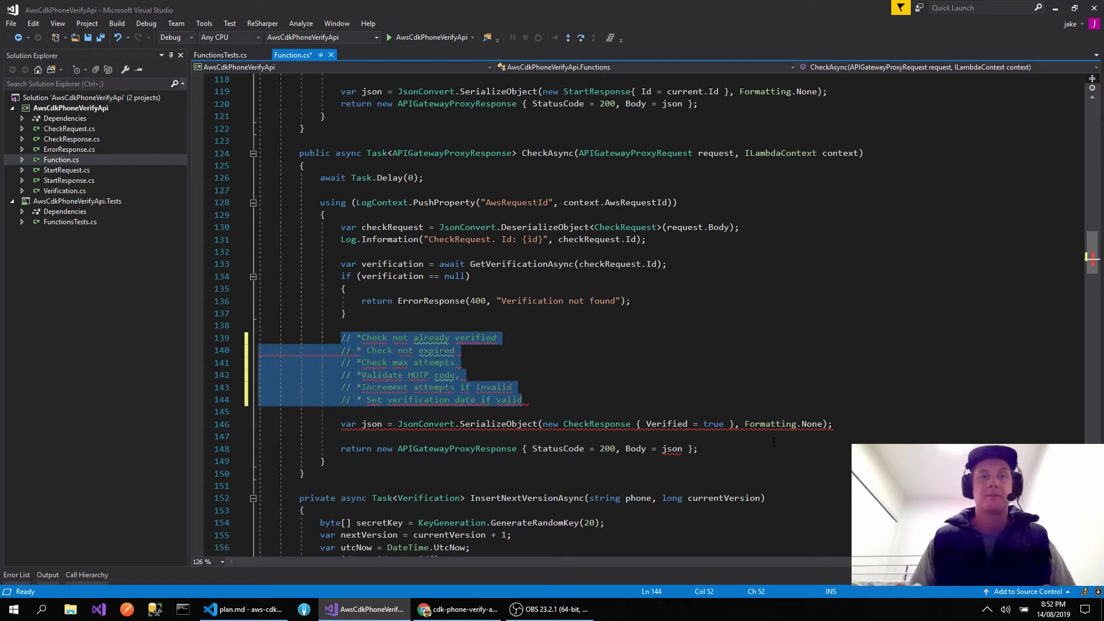
{"action": "key", "text": "Up"}
{"action": "key", "text": "Up"}
{"action": "key", "text": "Up"}
{"action": "key", "text": "Home"}
{"action": "key", "text": "Insert"}
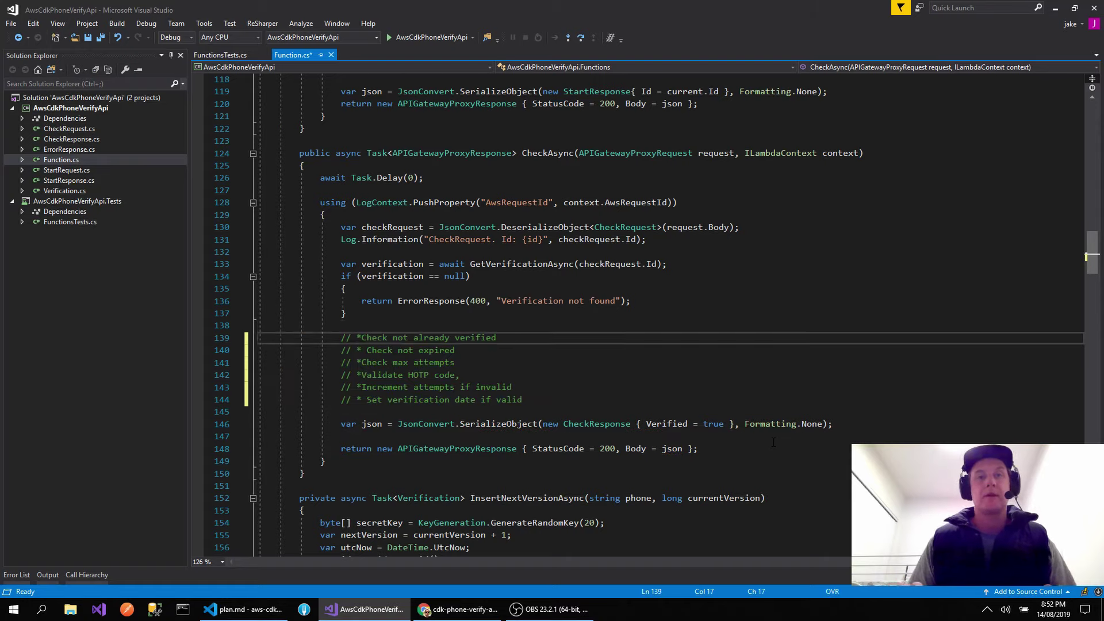
{"action": "key", "text": "End"}
{"action": "key", "text": "Return"}
{"action": "key", "text": "Down"}
{"action": "key", "text": "Right"}
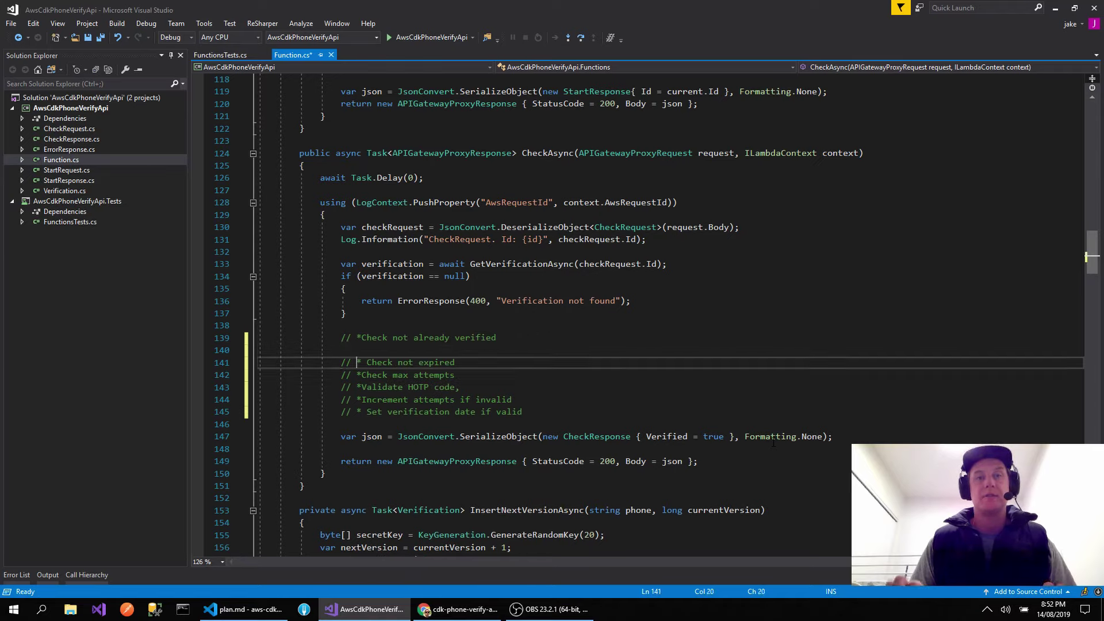
{"action": "key", "text": "Delete"}
{"action": "key", "text": "Delete"}
{"action": "key", "text": "Down"}
{"action": "key", "text": "Delete"}
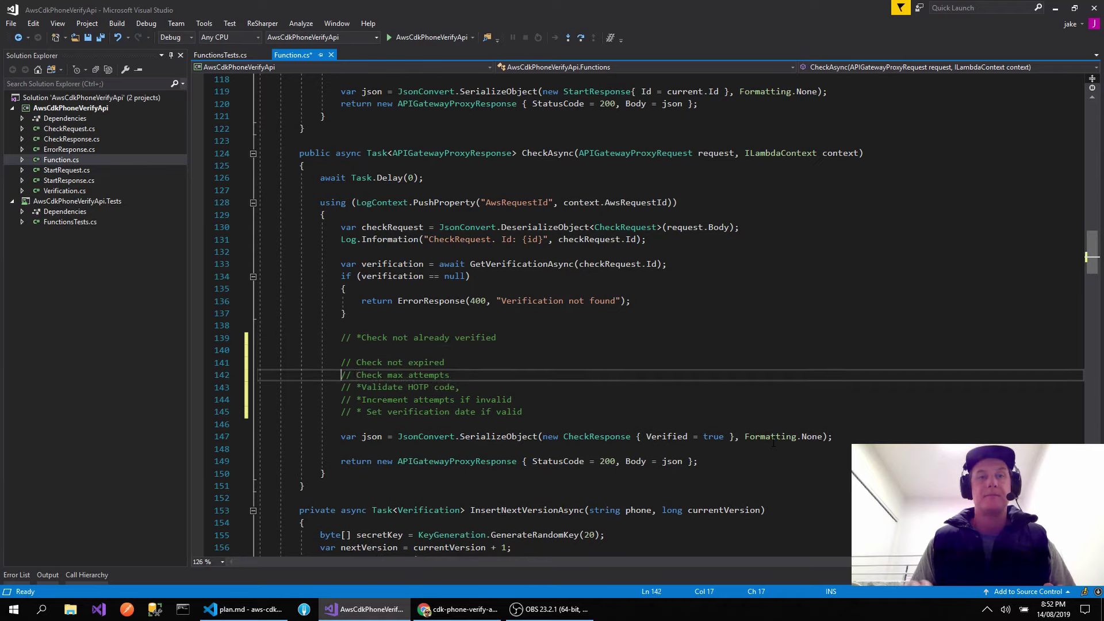
- Add blank lines between the remaining step comments
{"action": "key", "text": "Return"}
{"action": "key", "text": "Down"}
{"action": "key", "text": "Return"}
{"action": "key", "text": "Down"}
{"action": "key", "text": "Return"}
{"action": "key", "text": "Down"}
{"action": "key", "text": "Return"}
{"action": "key", "text": "Right"}
{"action": "key", "text": "Right"}
{"action": "key", "text": "Right"}
- Strip the remaining bullet asterisks from the step comments and save Function.cs
{"action": "key", "text": "Delete"}
{"action": "key", "text": "Delete"}
{"action": "key", "text": "Up"}
{"action": "key", "text": "Up"}
{"action": "key", "text": "Delete"}
{"action": "key", "text": "Up"}
{"action": "key", "text": "Up"}
{"action": "key", "text": "Delete"}
{"action": "key", "text": "Up"}
{"action": "key", "text": "Up"}
{"action": "key", "text": "Up"}
{"action": "key", "text": "Up"}
{"action": "key", "text": "Up"}
{"action": "key", "text": "Up"}
{"action": "key", "text": "Delete"}
{"action": "key", "text": "End"}
{"action": "key", "text": "ctrl+s"}
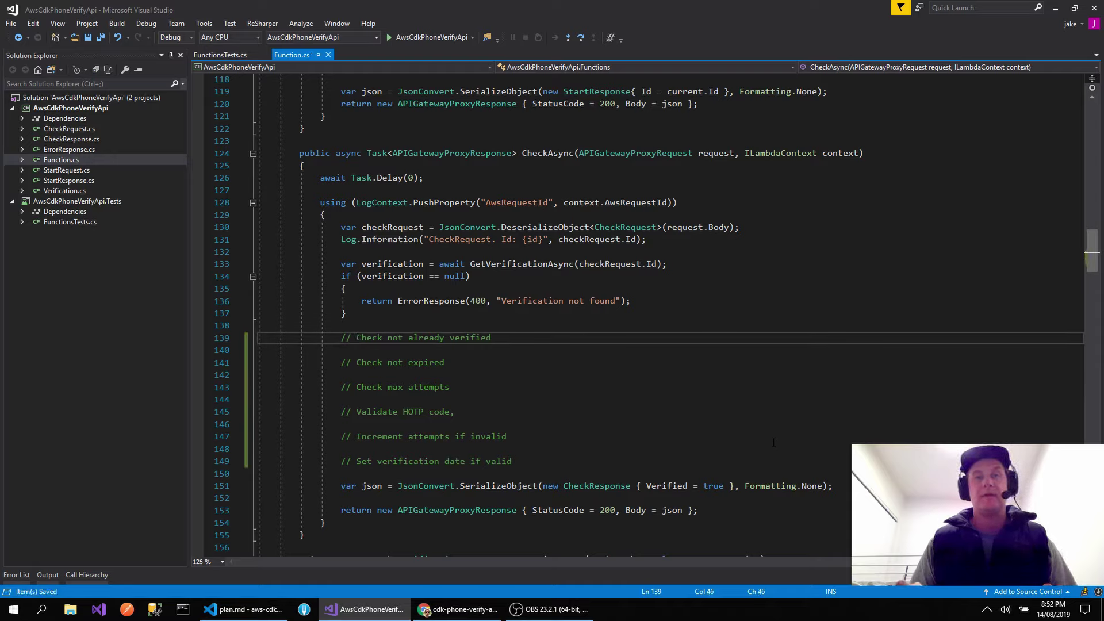
{"action": "key", "text": "Up"}
{"action": "key", "text": "Up"}
{"action": "key", "text": "Up"}
- Shorten the 'Verification not found' error message to 'Not found'
{"action": "key", "text": "End"}
{"action": "key", "text": "Left"}
{"action": "key", "text": "Left"}
{"action": "key", "text": "Left"}
{"action": "key", "text": "Left"}
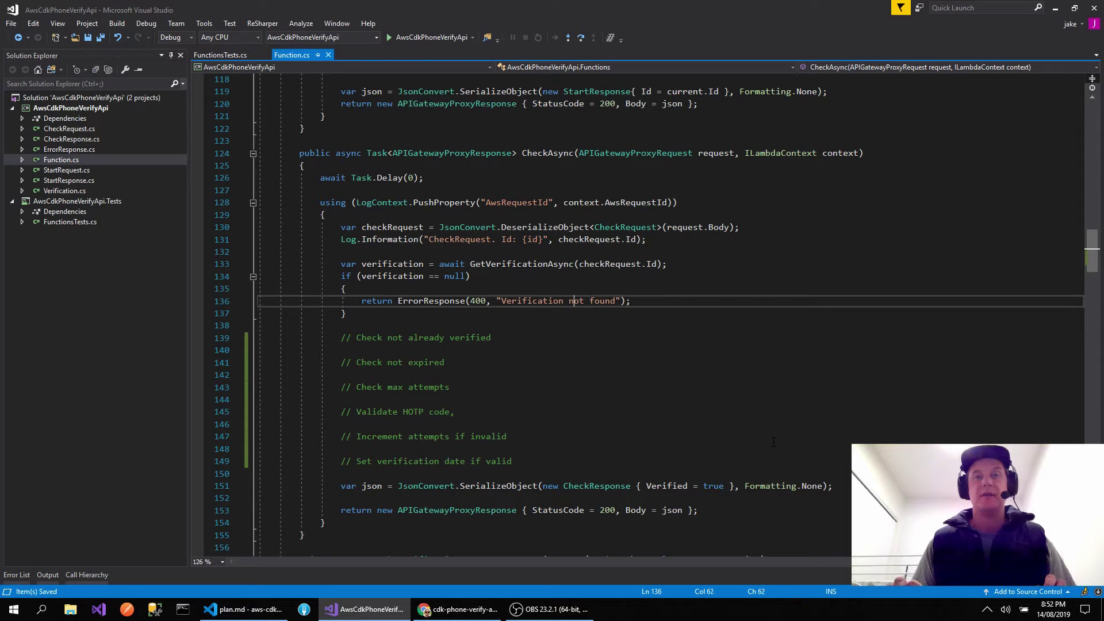
{"action": "key", "text": "Left"}
{"action": "key", "text": "ctrl+shift+Left"}
{"action": "key", "text": "ctrl+shift+Left"}
{"action": "type", "text": "Not"}
- Add an if (verification.Verified.HasValue) check with a code block under the first step comment
{"action": "key", "text": "Down"}
{"action": "key", "text": "Down"}
{"action": "key", "text": "Down"}
{"action": "key", "text": "Up"}
{"action": "key", "text": "Up"}
{"action": "key", "text": "Up"}
{"action": "key", "text": "Up"}
{"action": "key", "text": "Up"}
{"action": "key", "text": "Down"}
{"action": "key", "text": "Down"}
{"action": "key", "text": "Down"}
{"action": "key", "text": "Down"}
{"action": "key", "text": "Down"}
{"action": "key", "text": "End"}
{"action": "key", "text": "Return"}
{"action": "type", "text": "if (ver"}
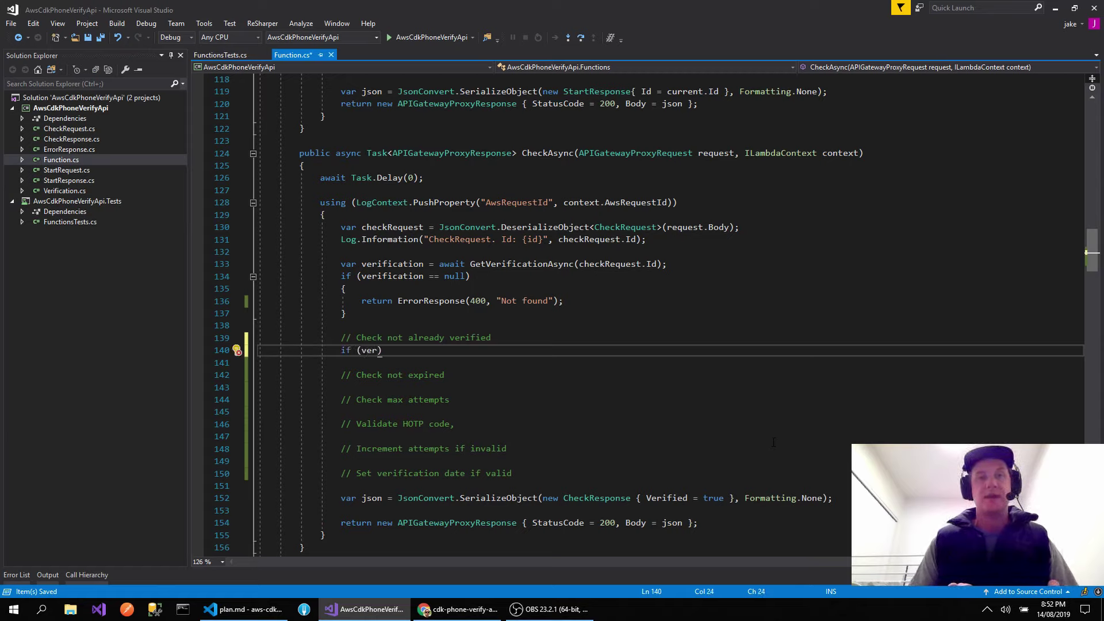
{"action": "type", "text": "ification."}
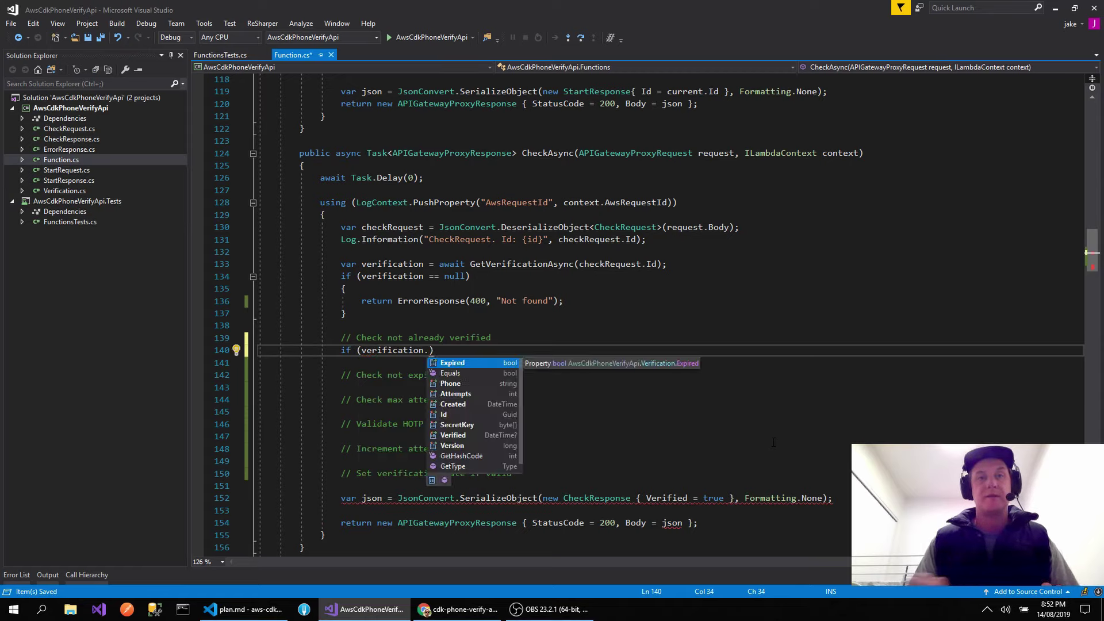
{"action": "key", "text": "Down"}
{"action": "key", "text": "Down"}
{"action": "key", "text": "Down"}
{"action": "key", "text": "Down"}
{"action": "key", "text": "Down"}
{"action": "key", "text": "Down"}
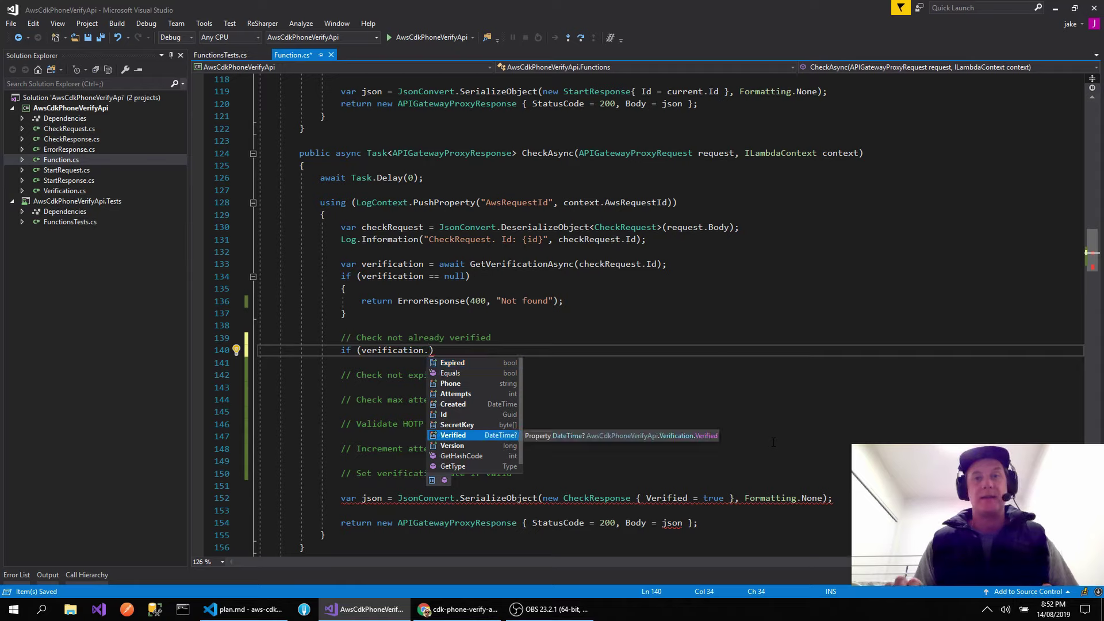
{"action": "key", "text": "Tab"}
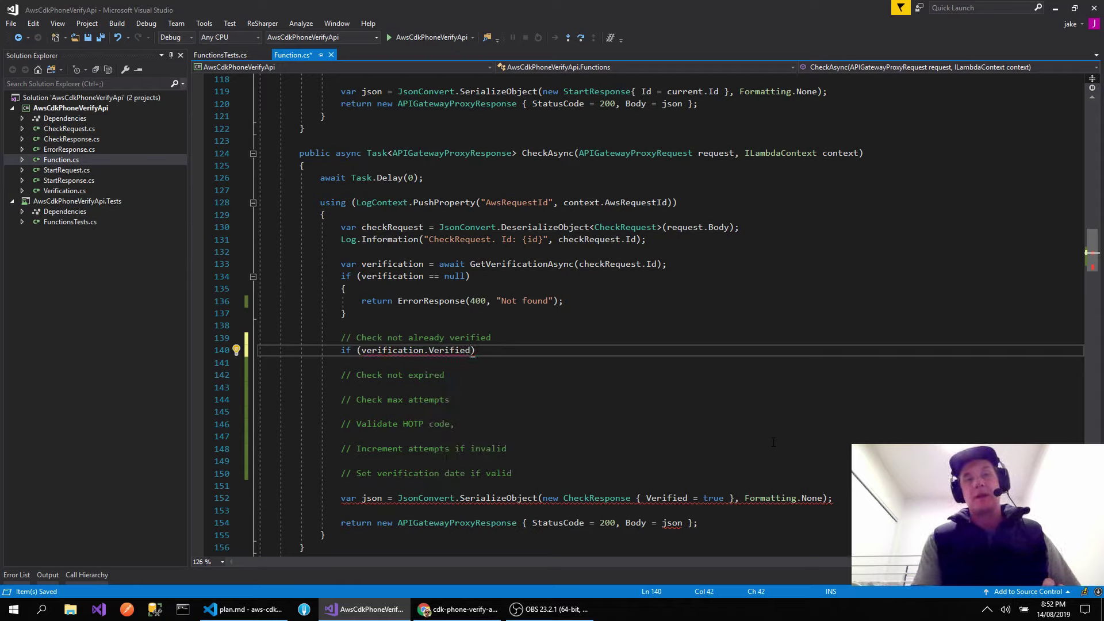
{"action": "type", "text": "!= null"}
{"action": "key", "text": "shift+Left"}
{"action": "key", "text": "shift+Left"}
{"action": "key", "text": "shift+Left"}
{"action": "key", "text": "shift+Left"}
{"action": "key", "text": "shift+Left"}
{"action": "key", "text": "shift+Left"}
{"action": "key", "text": "BackSpace"}
{"action": "type", "text": ".HasValue"}
{"action": "key", "text": "End"}
{"action": "key", "text": "Return"}
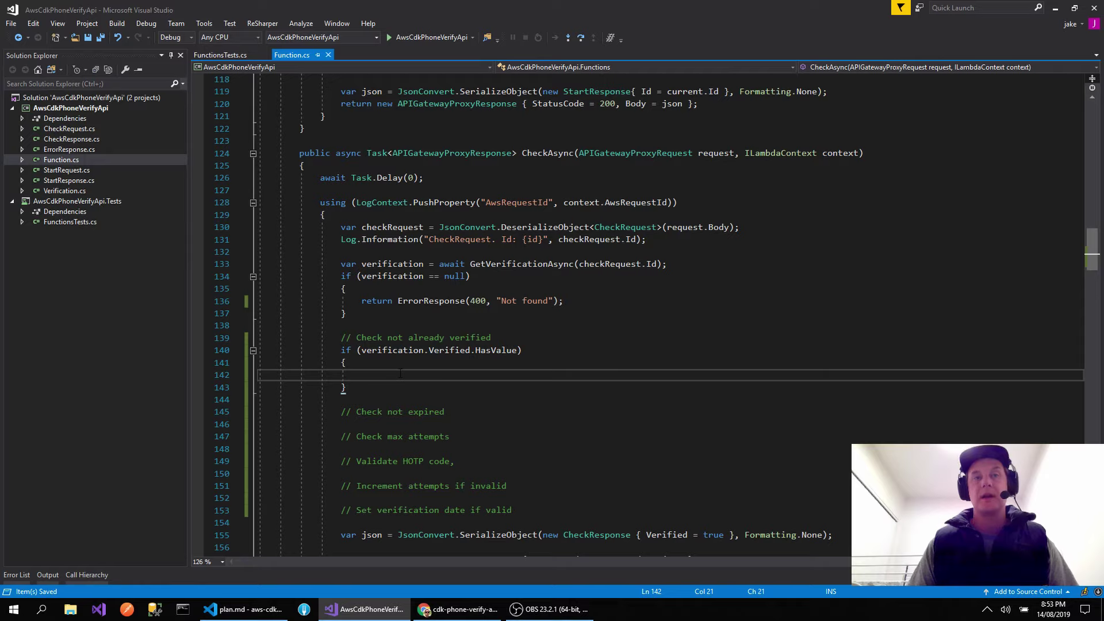
- Copy the return ErrorResponse line into the block and change its message to 'Already verified'
{"action": "key", "text": "Up"}
{"action": "key", "text": "Up"}
{"action": "key", "text": "Up"}
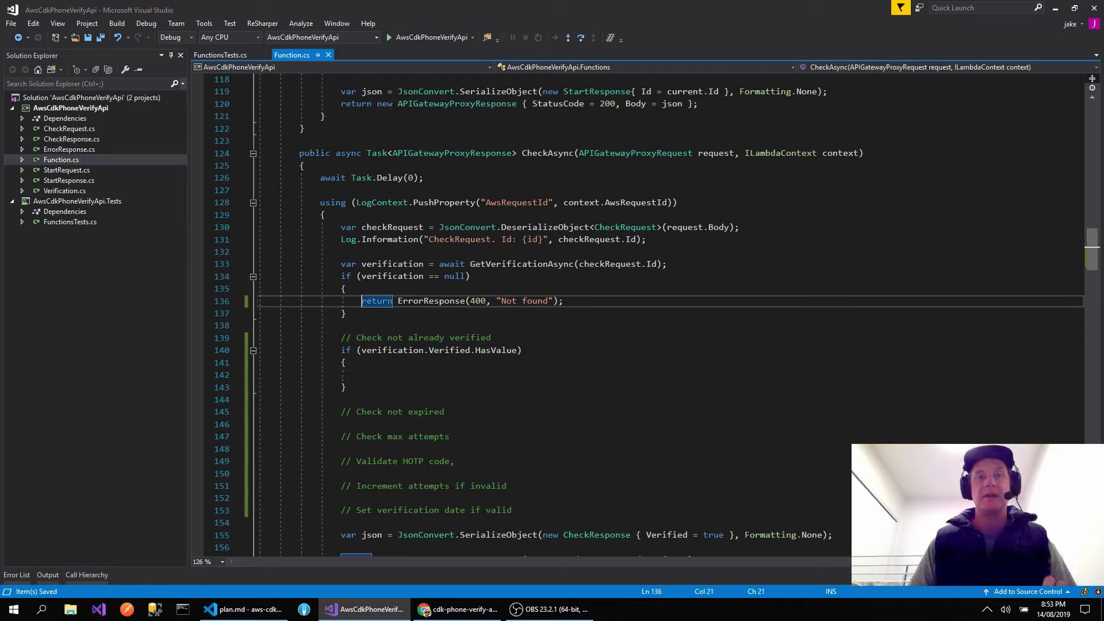
{"action": "key", "text": "shift+End"}
{"action": "key", "text": "Down"}
{"action": "key", "text": "Down"}
{"action": "key", "text": "Down"}
{"action": "key", "text": "Down"}
{"action": "key", "text": "Down"}
{"action": "key", "text": "ctrl+v"}
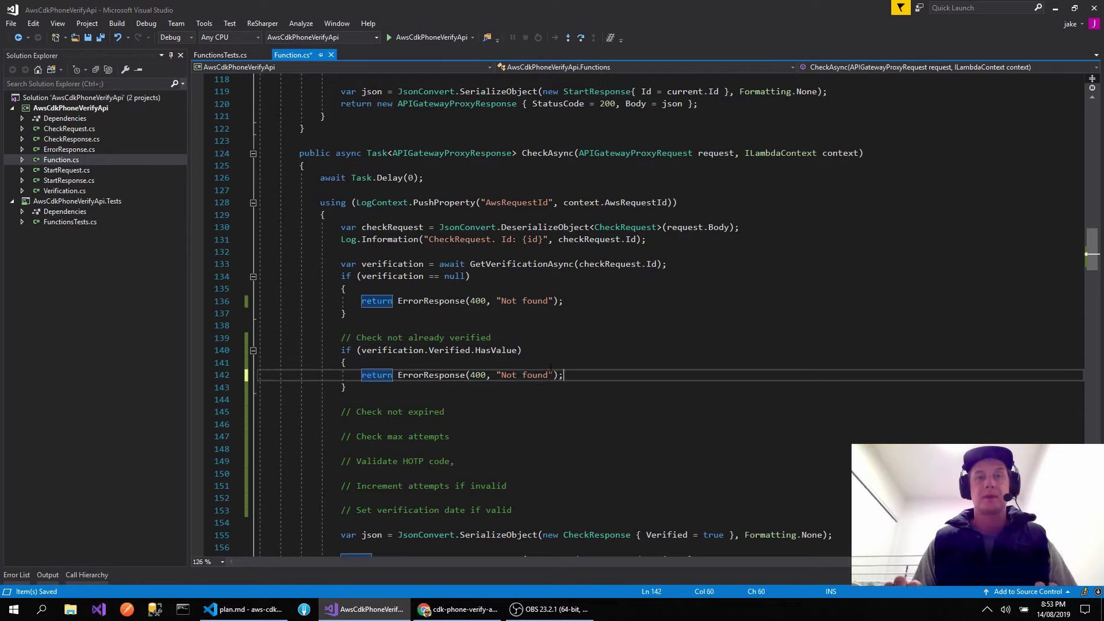
{"action": "key", "text": "Left"}
{"action": "key", "text": "Left"}
{"action": "key", "text": "Left"}
{"action": "key", "text": "ctrl+shift+Left"}
{"action": "key", "text": "ctrl+shift+Left"}
{"action": "type", "text": "Already v"}
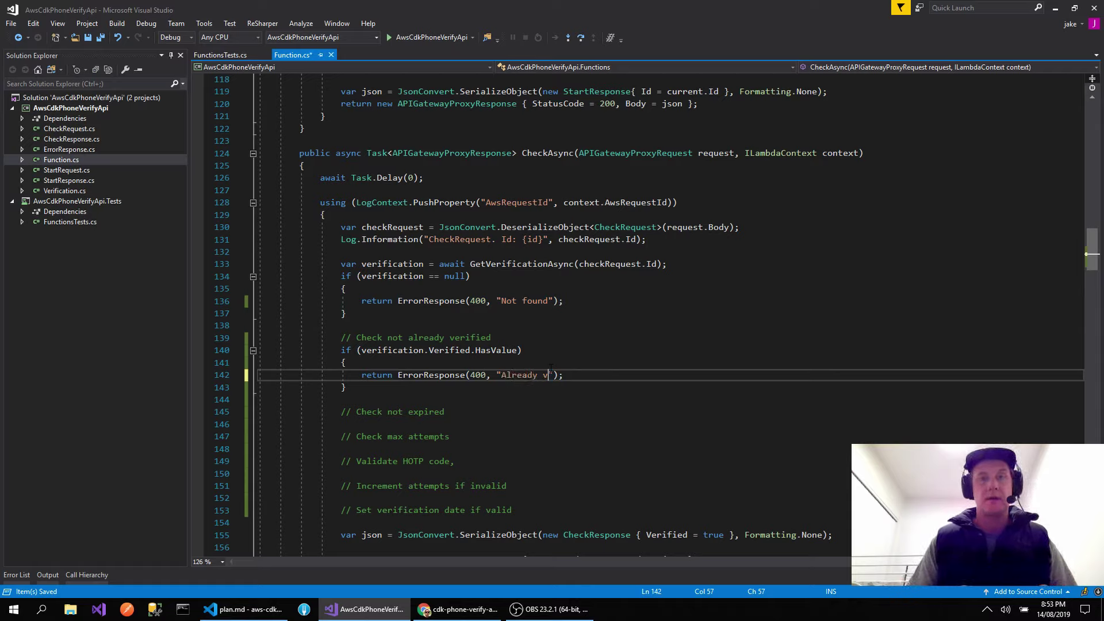
{"action": "type", "text": "erified"}
{"action": "scroll", "coordinate": [744, 371], "scroll_direction": "down", "scroll_amount": 1}
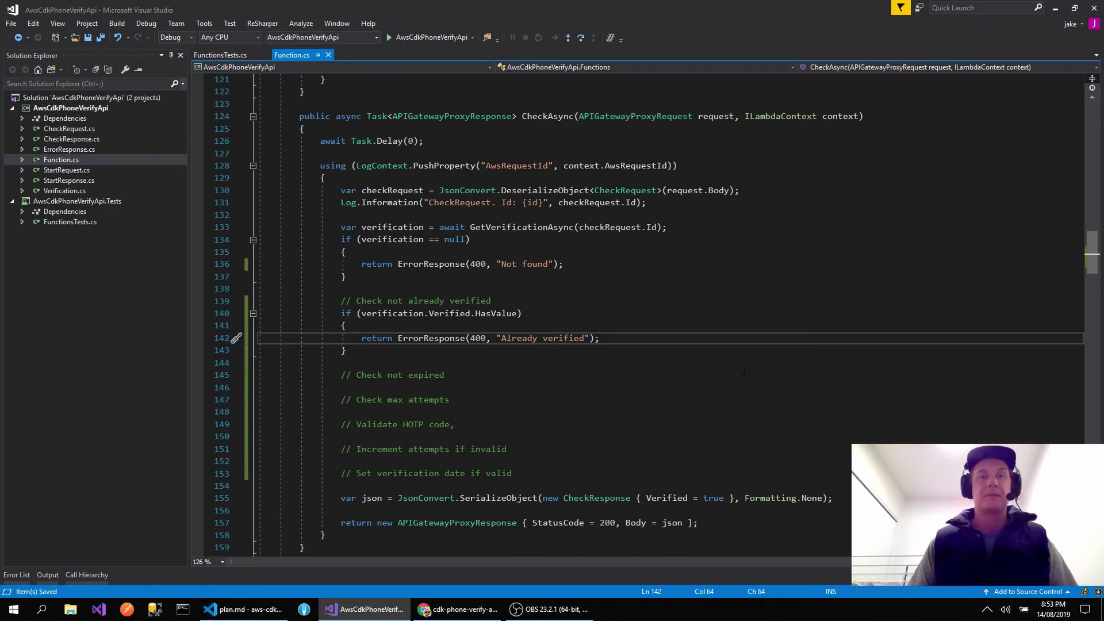
{"action": "left_click", "coordinate": [707, 327]}
- Copy the Verified.HasValue if-block and paste it below the '// Check not expired' comment
{"action": "key", "text": "Up"}
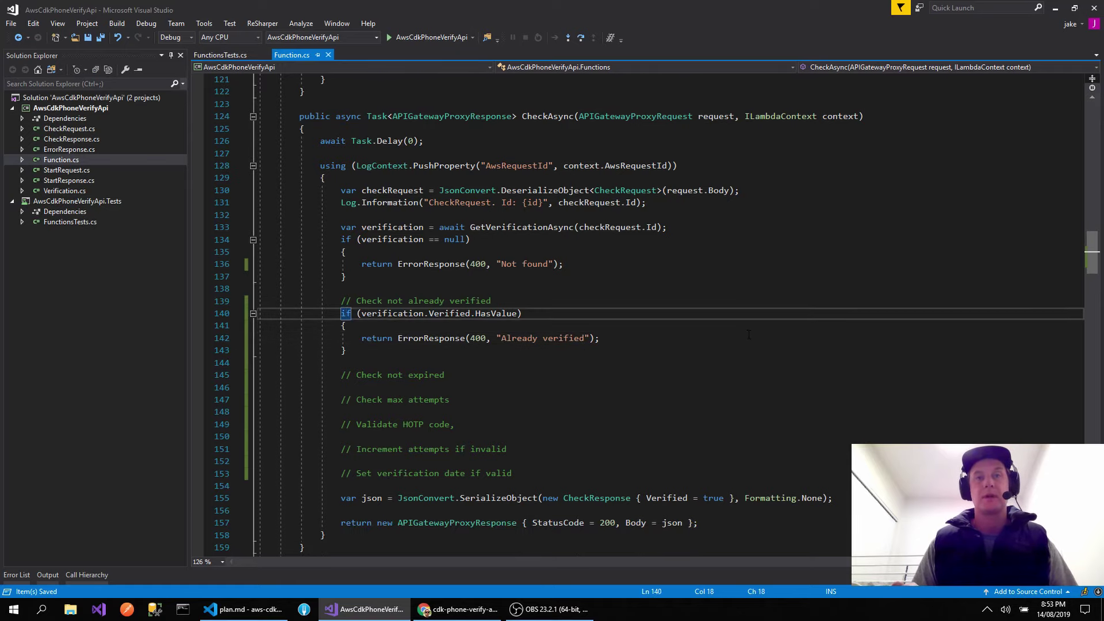
{"action": "key", "text": "shift+Down"}
{"action": "key", "text": "shift+Down"}
{"action": "key", "text": "shift+Down"}
{"action": "key", "text": "shift+End"}
{"action": "key", "text": "ctrl+c"}
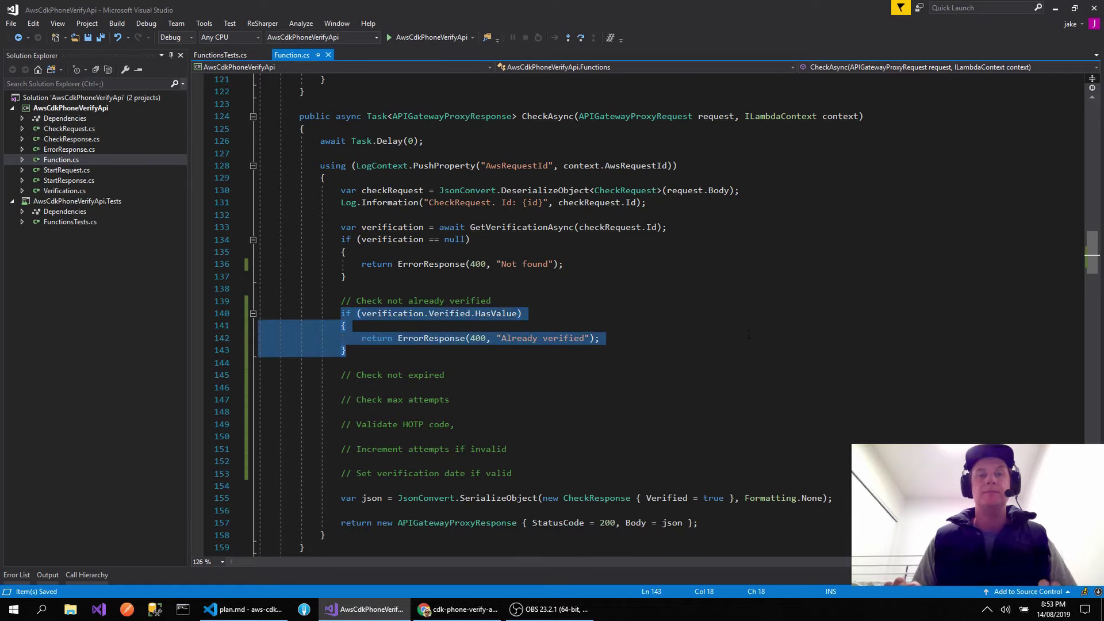
{"action": "key", "text": "Down"}
{"action": "key", "text": "Down"}
{"action": "key", "text": "End"}
{"action": "key", "text": "Return"}
{"action": "key", "text": "Return"}
{"action": "key", "text": "Up"}
{"action": "key", "text": "ctrl+v"}
- Change the pasted block's condition to verification.Expired
{"action": "key", "text": "Up"}
{"action": "key", "text": "Up"}
{"action": "key", "text": "Up"}
{"action": "key", "text": "End"}
{"action": "key", "text": "ctrl+Left"}
{"action": "key", "text": "ctrl+shift+Right"}
{"action": "key", "text": "ctrl+shift+Right"}
{"action": "key", "text": "ctrl+shift+Right"}
{"action": "key", "text": "Delete"}
{"action": "type", "text": "Ex"}
{"action": "key", "text": "Tab"}
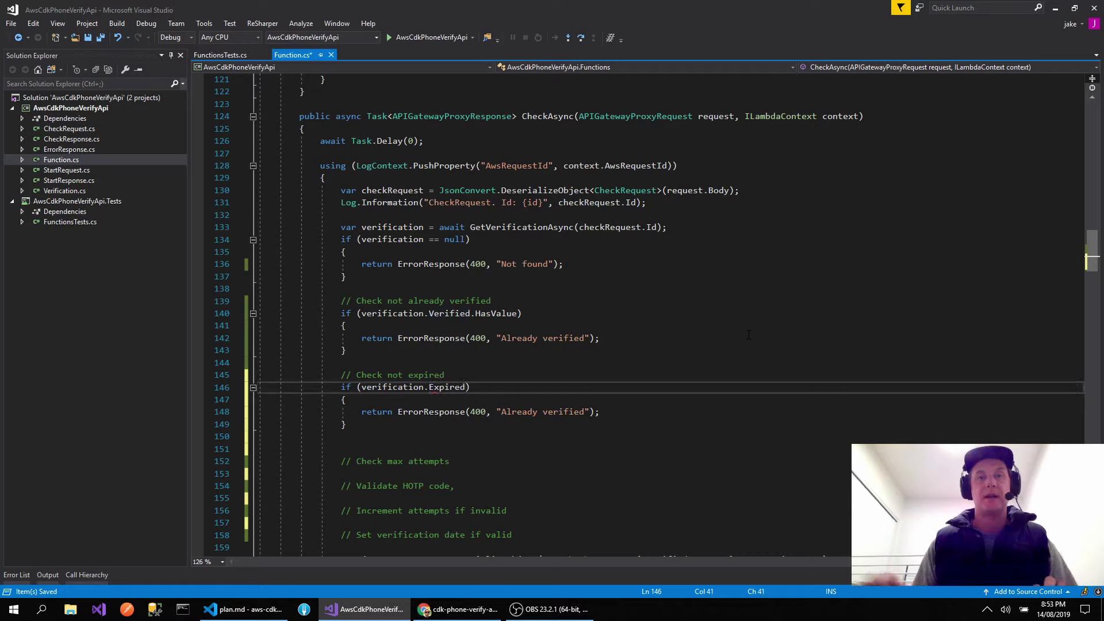
- Inspect the Expired property's definition and expiry calculation, then close FunctionsTests.cs
{"action": "key", "text": "shift+F10"}
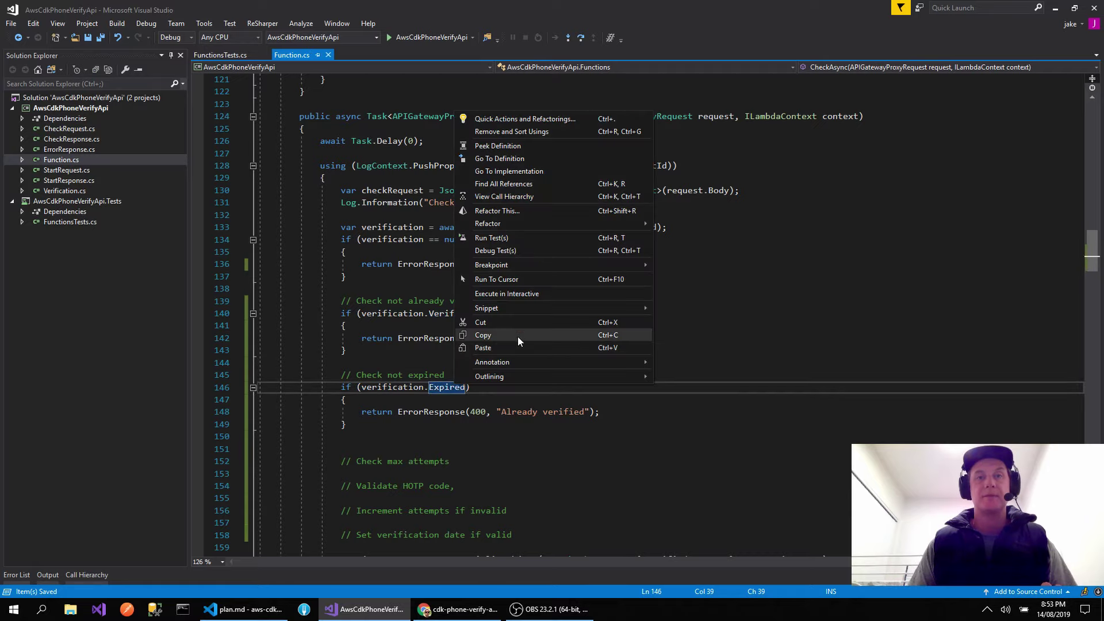
{"action": "left_click", "coordinate": [554, 160]}
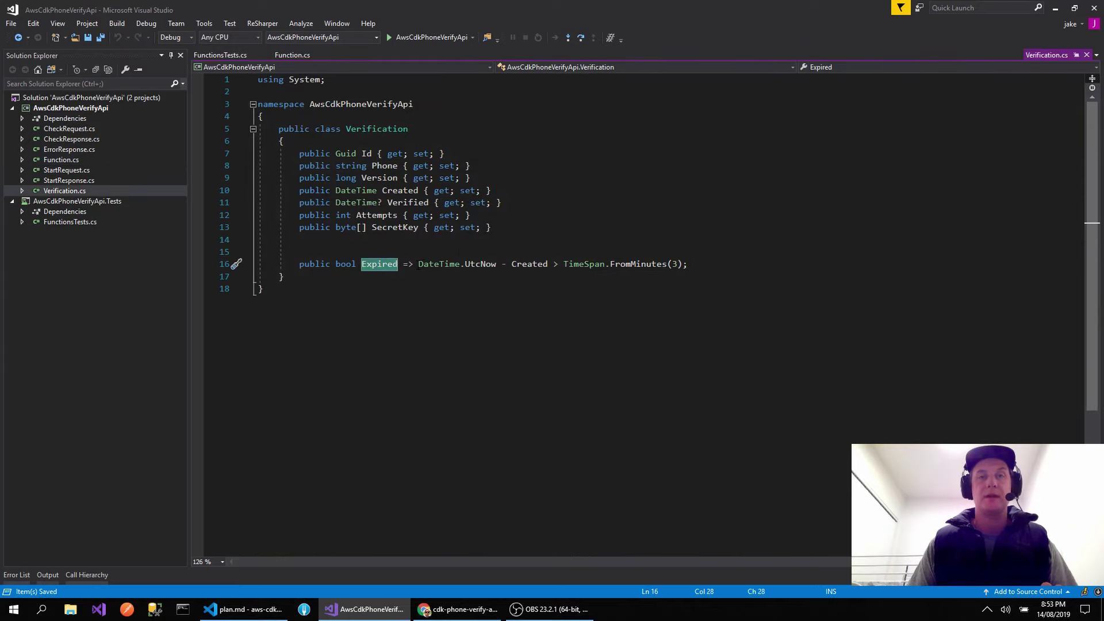
{"action": "left_click", "coordinate": [435, 264]}
{"action": "key", "text": "ctrl+w"}
{"action": "key", "text": "ctrl+w"}
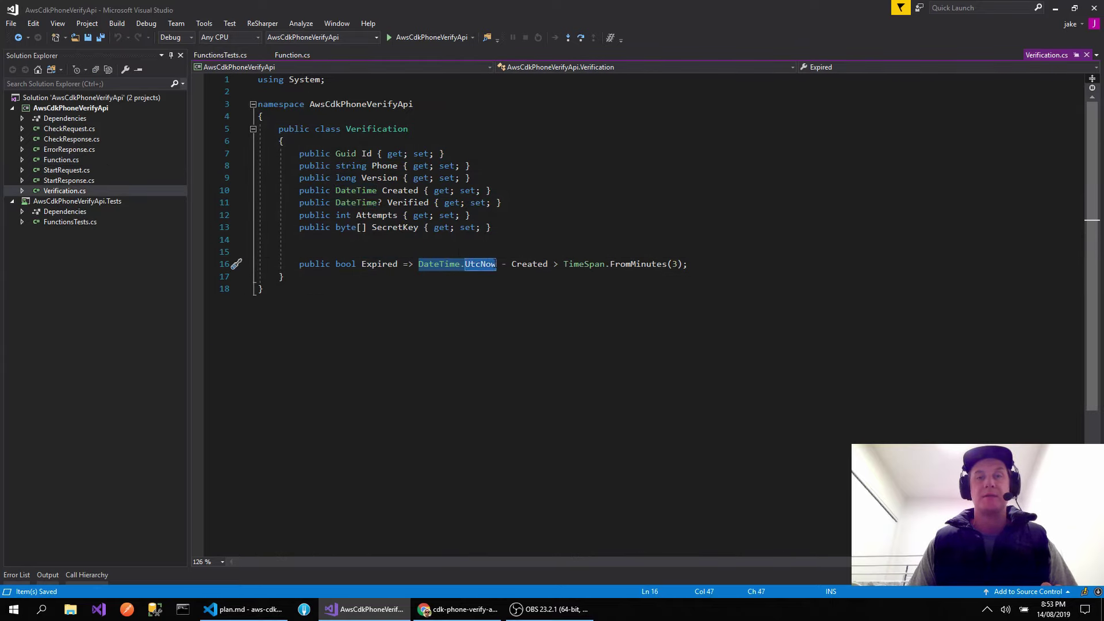
{"action": "key", "text": "shift+Right"}
{"action": "key", "text": "shift+Right"}
{"action": "key", "text": "shift+Right"}
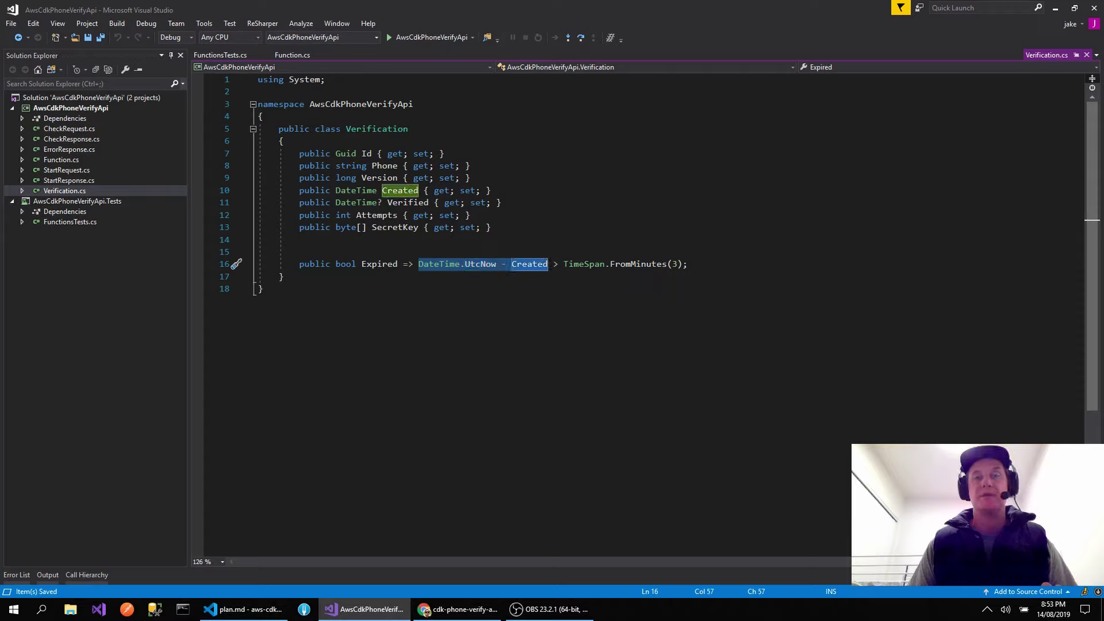
{"action": "left_click", "coordinate": [748, 266]}
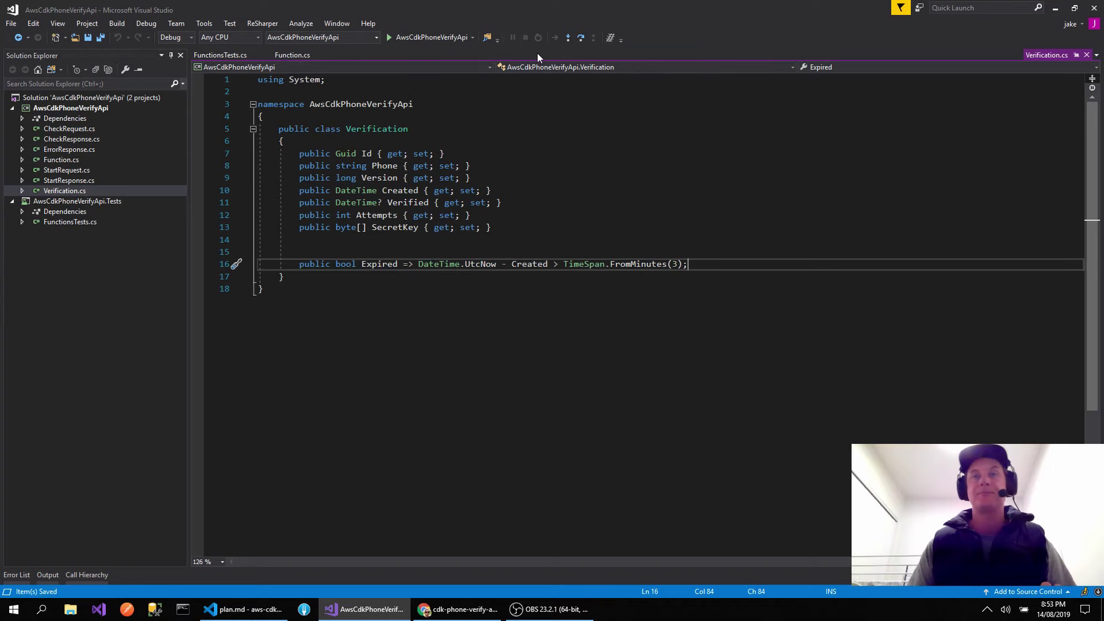
{"action": "left_click", "coordinate": [266, 55]}
- Delete the two check comments and change the expired check's message to 'Expired'
{"action": "left_click", "coordinate": [208, 56]}
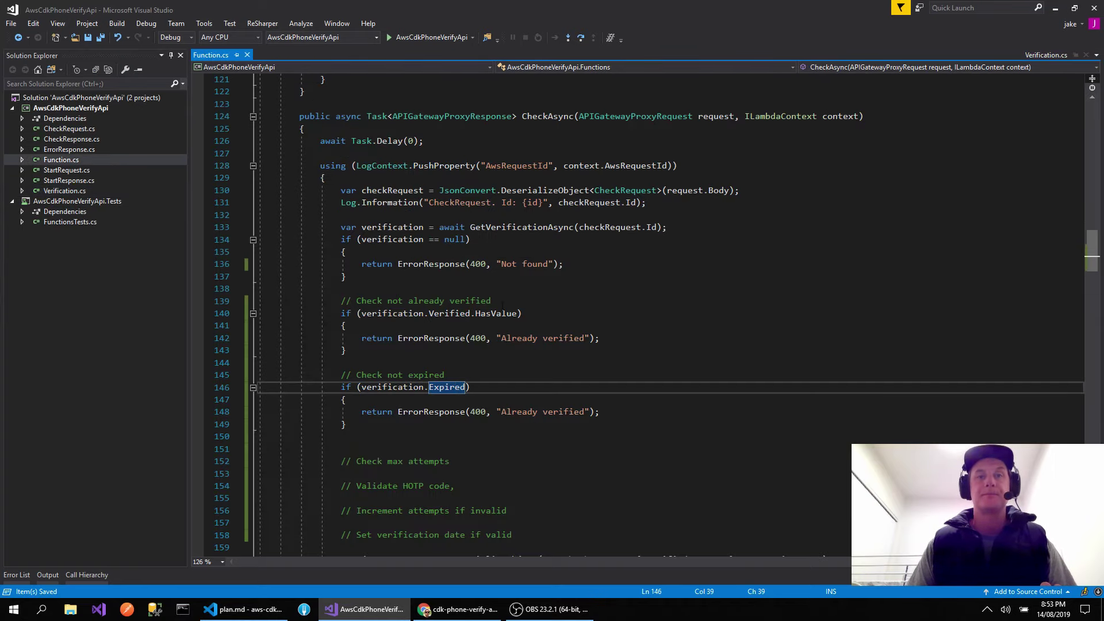
{"action": "scroll", "coordinate": [623, 243], "scroll_direction": "down", "scroll_amount": 4}
{"action": "key", "text": "Up"}
{"action": "key", "text": "shift+Home"}
{"action": "key", "text": "shift+Home"}
{"action": "key", "text": "Delete"}
{"action": "key", "text": "Delete"}
{"action": "key", "text": "Up"}
{"action": "key", "text": "Up"}
{"action": "key", "text": "Up"}
{"action": "key", "text": "Up"}
{"action": "key", "text": "Up"}
{"action": "key", "text": "Up"}
{"action": "key", "text": "shift+End"}
{"action": "key", "text": "Delete"}
{"action": "key", "text": "Delete"}
{"action": "key", "text": "Down"}
{"action": "key", "text": "Down"}
{"action": "key", "text": "Down"}
{"action": "key", "text": "Down"}
{"action": "key", "text": "Down"}
{"action": "key", "text": "Down"}
{"action": "key", "text": "Down"}
{"action": "key", "text": "ctrl+Right"}
{"action": "key", "text": "ctrl+Right"}
{"action": "key", "text": "ctrl+Right"}
{"action": "key", "text": "ctrl+shift+Right"}
{"action": "key", "text": "ctrl+shift+Right"}
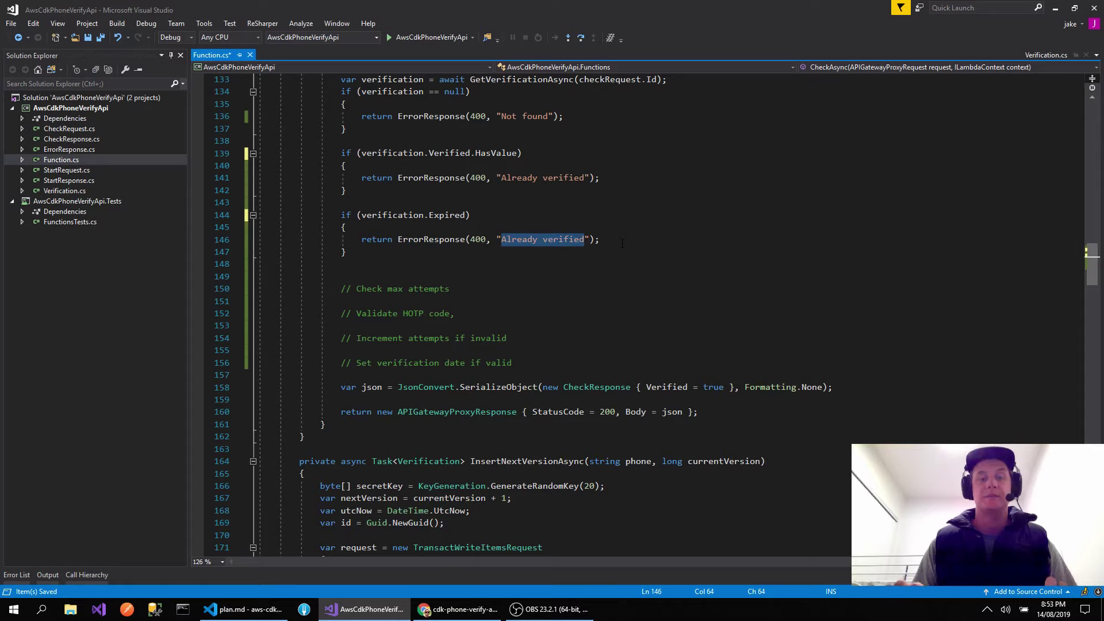
{"action": "type", "text": "Expired"}
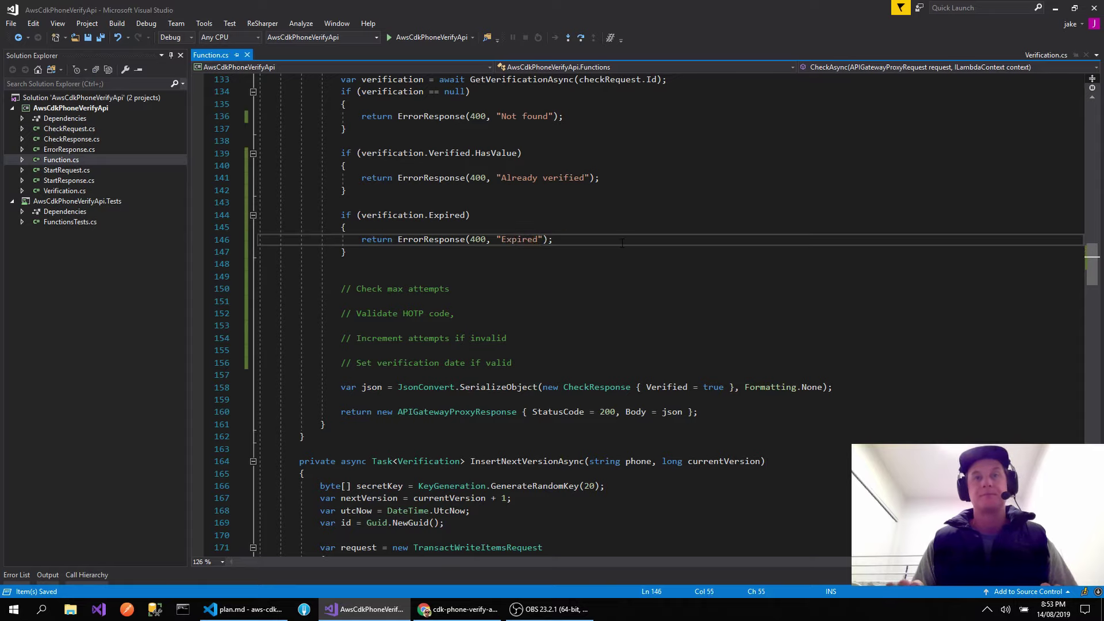
{"action": "key", "text": "Up"}
{"action": "key", "text": "Up"}
{"action": "key", "text": "Down"}
{"action": "key", "text": "Down"}
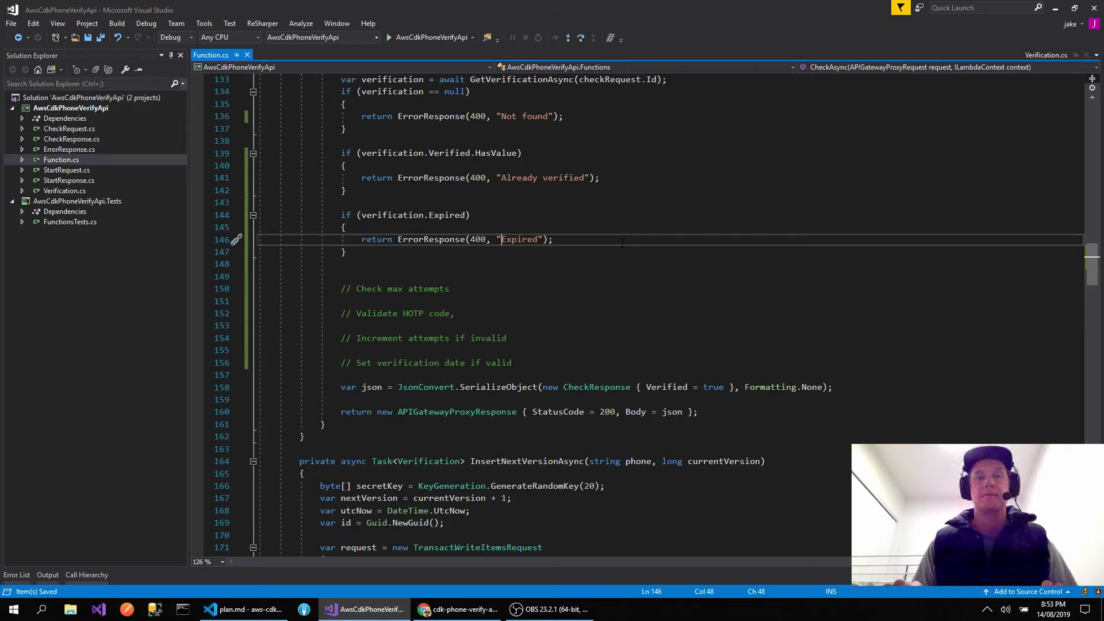
- Remove the blank line above the max-attempts comment
{"action": "key", "text": "Up"}
{"action": "key", "text": "Up"}
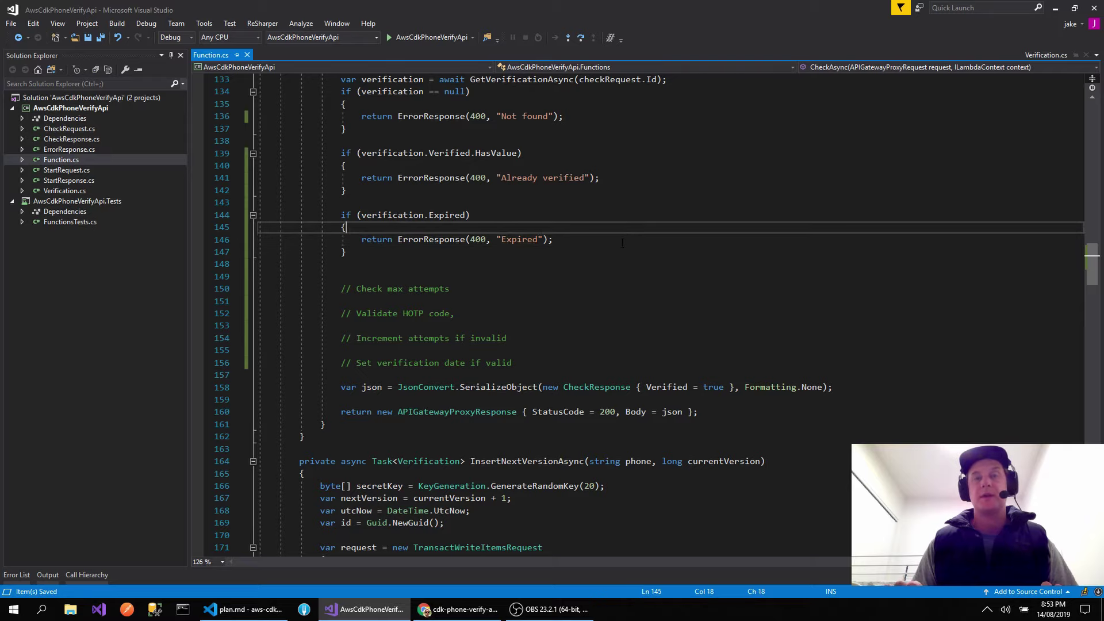
{"action": "key", "text": "Up"}
{"action": "key", "text": "Up"}
{"action": "key", "text": "Up"}
{"action": "key", "text": "Up"}
{"action": "key", "text": "Down"}
{"action": "key", "text": "Down"}
{"action": "key", "text": "Down"}
{"action": "key", "text": "Down"}
{"action": "key", "text": "Up"}
{"action": "key", "text": "Up"}
{"action": "key", "text": "Up"}
{"action": "key", "text": "Up"}
{"action": "key", "text": "Down"}
{"action": "key", "text": "Down"}
{"action": "key", "text": "Down"}
{"action": "key", "text": "Down"}
{"action": "key", "text": "Down"}
{"action": "key", "text": "Down"}
{"action": "key", "text": "Down"}
{"action": "key", "text": "Up"}
{"action": "key", "text": "alt+Up"}
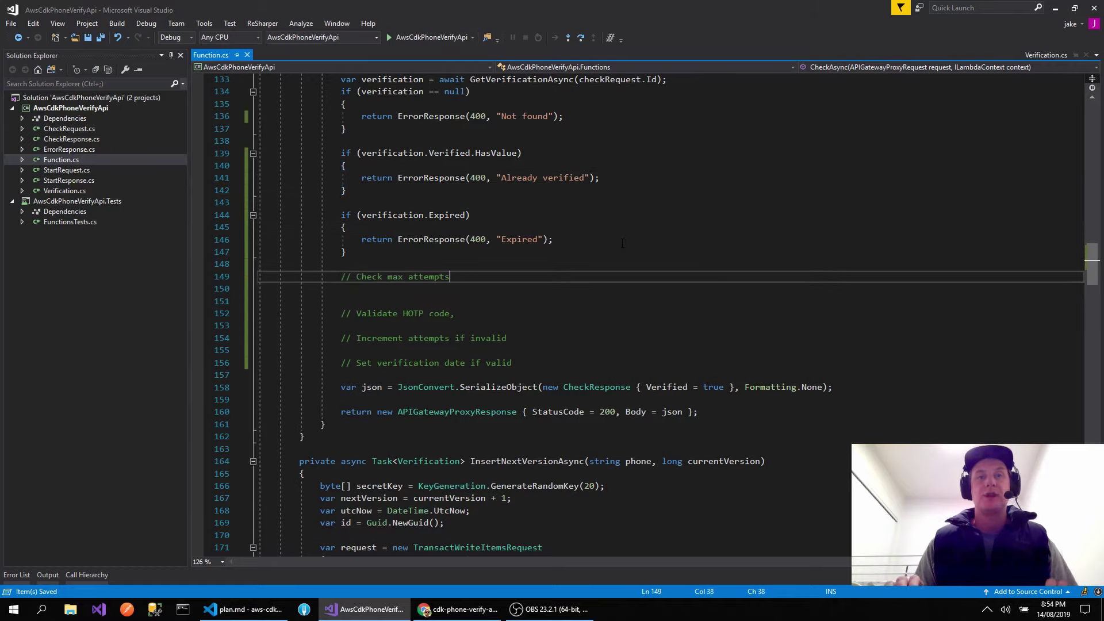
- Duplicate the expired check block below the max-attempts comment
{"action": "key", "text": "Up"}
{"action": "key", "text": "Up"}
{"action": "key", "text": "End"}
{"action": "key", "text": "shift+Up"}
{"action": "key", "text": "shift+Up"}
{"action": "key", "text": "shift+Up"}
{"action": "key", "text": "shift+Home"}
{"action": "key", "text": "ctrl+c"}
{"action": "key", "text": "Down"}
{"action": "key", "text": "Down"}
{"action": "key", "text": "Down"}
{"action": "key", "text": "Down"}
{"action": "key", "text": "Down"}
{"action": "key", "text": "Down"}
{"action": "key", "text": "ctrl+v"}
{"action": "key", "text": "Up"}
{"action": "key", "text": "Up"}
{"action": "key", "text": "Up"}
- Change the duplicated condition to verification.Attempts > 3
{"action": "key", "text": "ctrl+Right"}
{"action": "key", "text": "ctrl+Right"}
{"action": "key", "text": "ctrl+Right"}
{"action": "key", "text": "ctrl+shift+Right"}
{"action": "key", "text": "Delete"}
{"action": "key", "text": "ctrl+space"}
{"action": "key", "text": "Down"}
{"action": "key", "text": "Down"}
{"action": "key", "text": "Down"}
{"action": "key", "text": "Down"}
{"action": "key", "text": "Tab"}
{"action": "type", "text": "> "}
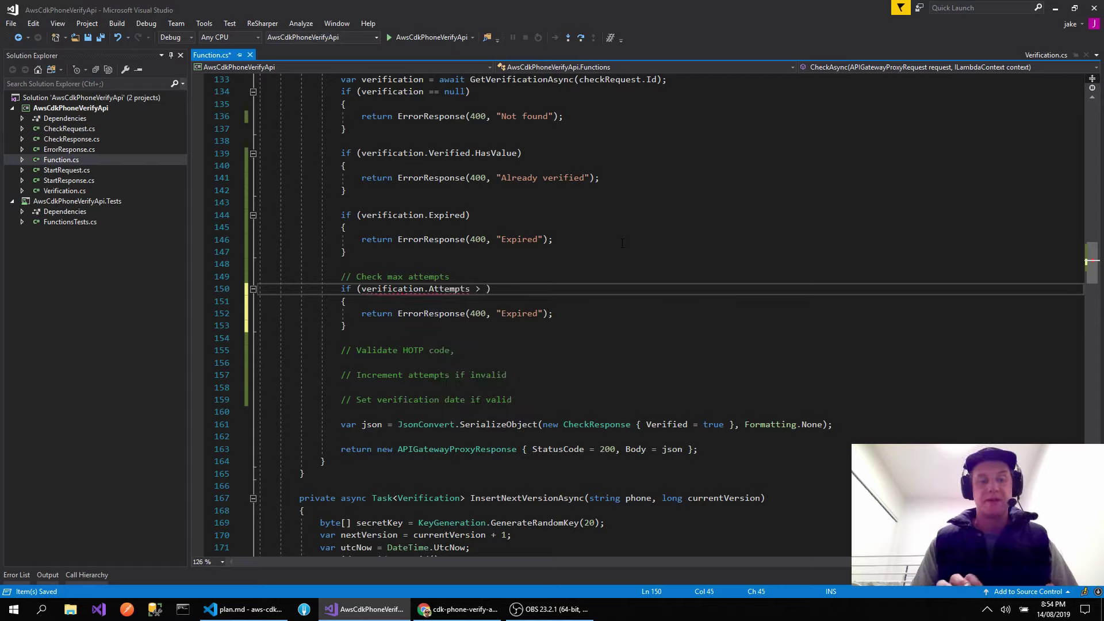
{"action": "type", "text": "3"}
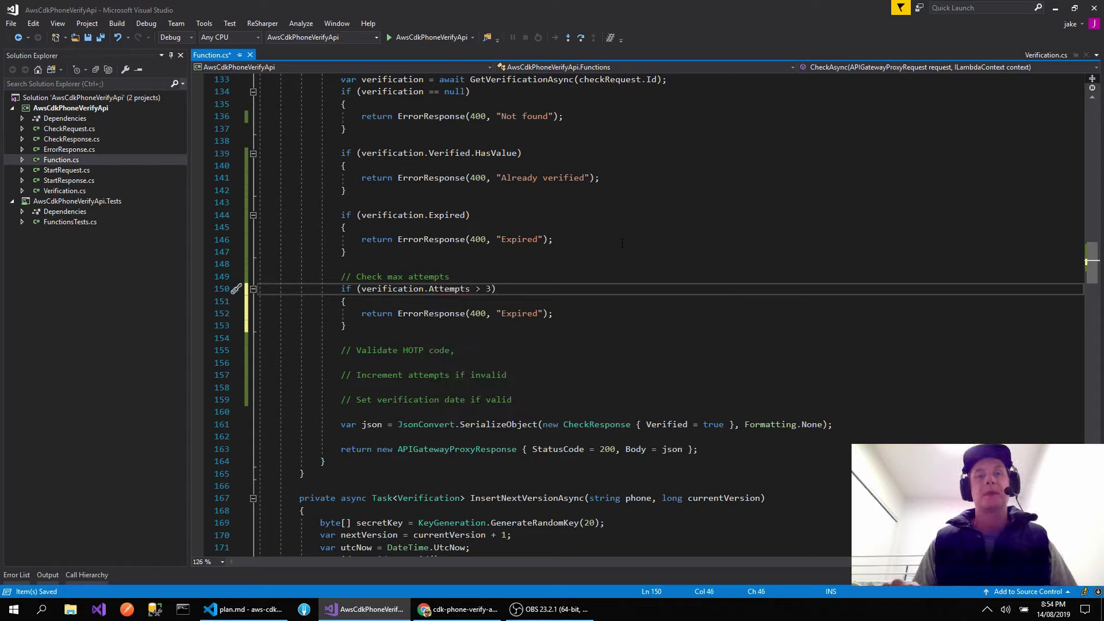
- Delete the max-attempts comment and change the duplicate's message to 'Attempts exceeded'
{"action": "key", "text": "Up"}
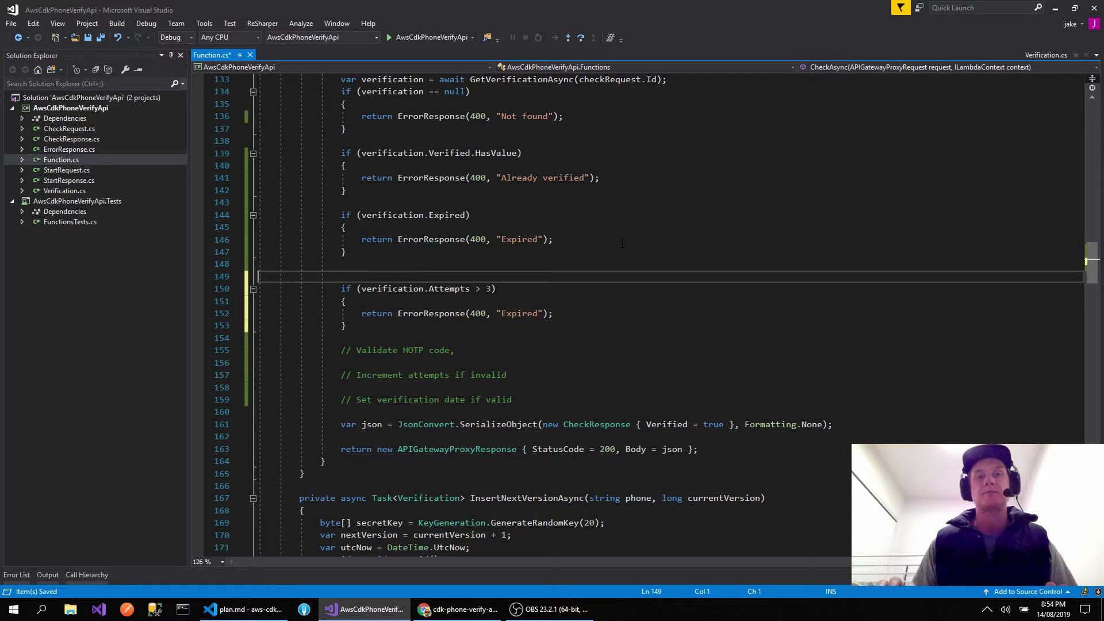
{"action": "key", "text": "ctrl+x"}
{"action": "key", "text": "Down"}
{"action": "key", "text": "Down"}
{"action": "key", "text": "End"}
{"action": "key", "text": "Left"}
{"action": "key", "text": "Left"}
{"action": "key", "text": "Left"}
{"action": "key", "text": "ctrl+shift+Left"}
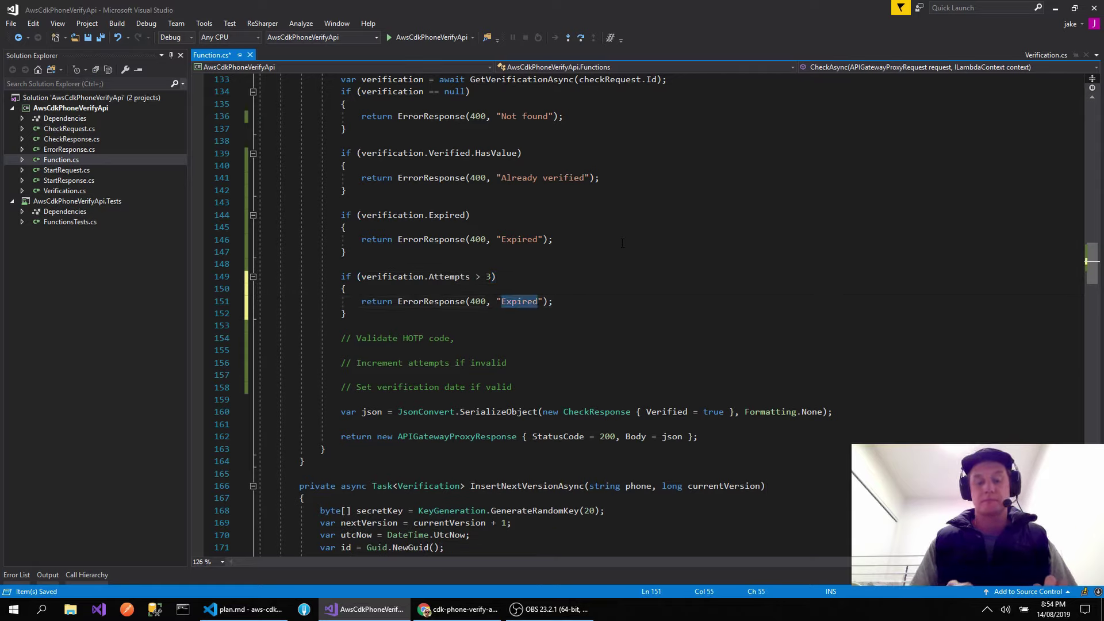
{"action": "type", "text": "M"}
{"action": "type", "text": "Attempts exceed"}
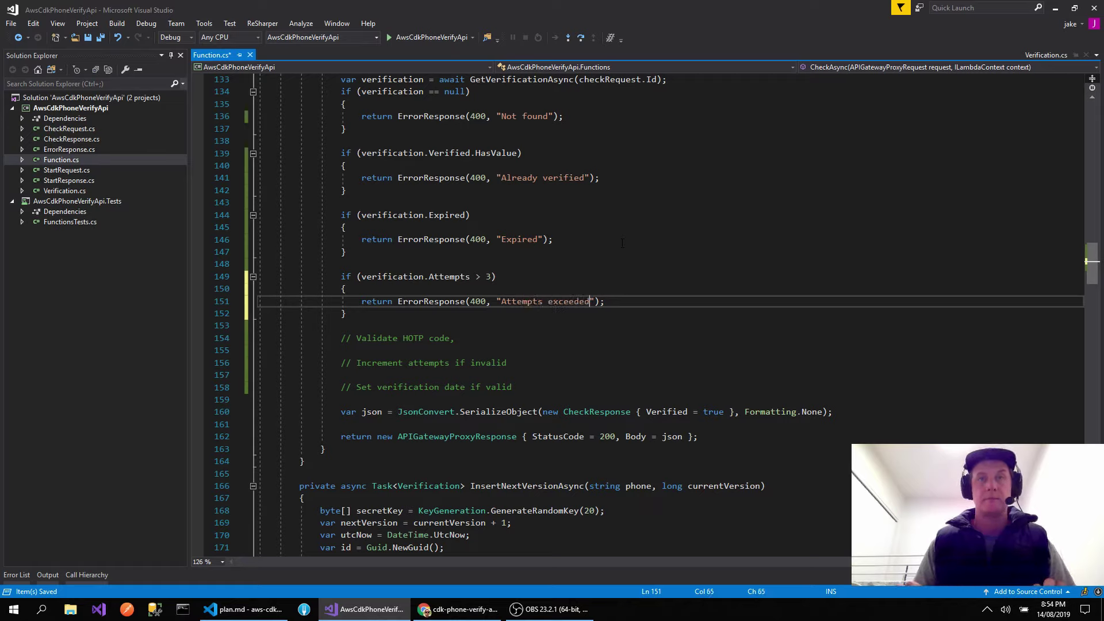
{"action": "key", "text": "ctrl+shift+Left"}
- Look up the spelling of 'exceeded' in the browser and return to the code
{"action": "key", "text": "alt+Tab"}
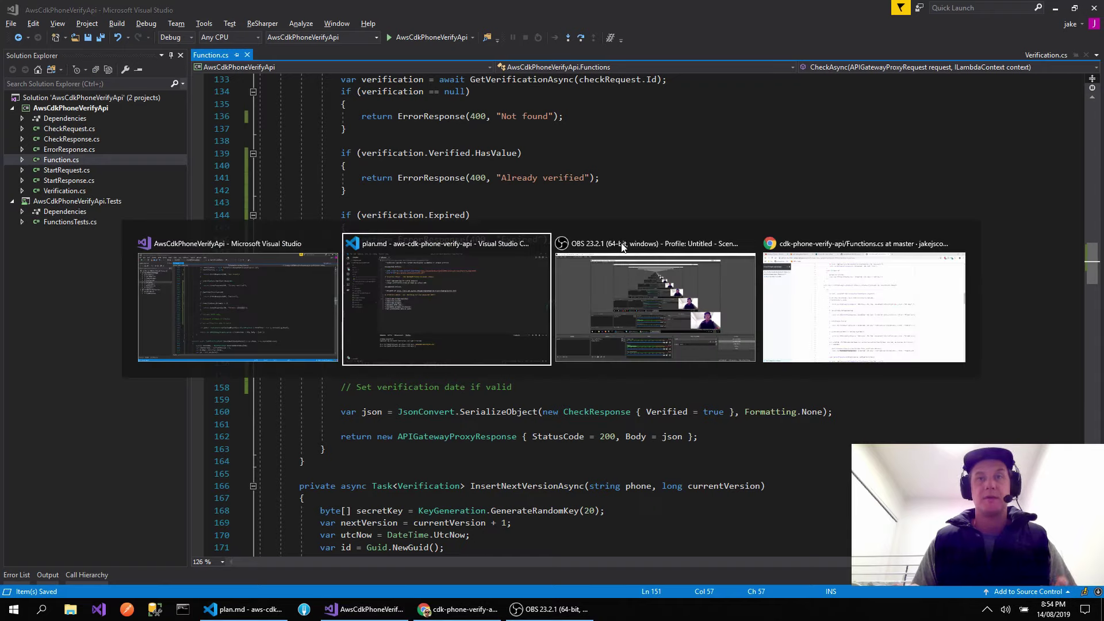
{"action": "key", "text": "alt+Tab"}
{"action": "key", "text": "alt+Tab"}
{"action": "key", "text": "ctrl+t"}
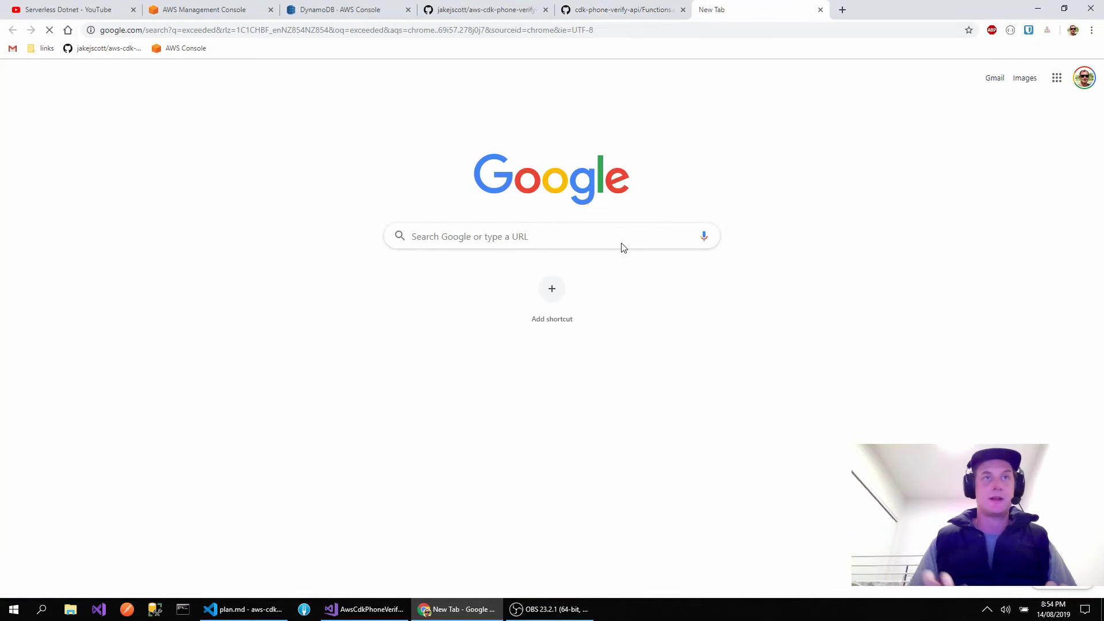
{"action": "type", "text": "exceeded"}
{"action": "key", "text": "Return"}
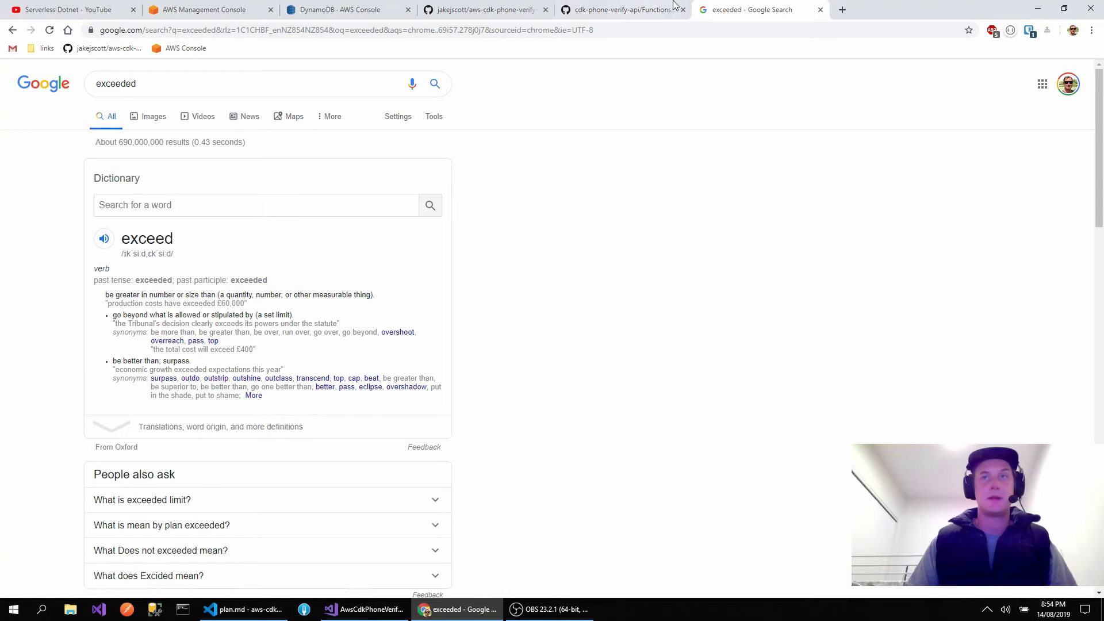
{"action": "key", "text": "ctrl+w"}
{"action": "key", "text": "alt+Tab"}
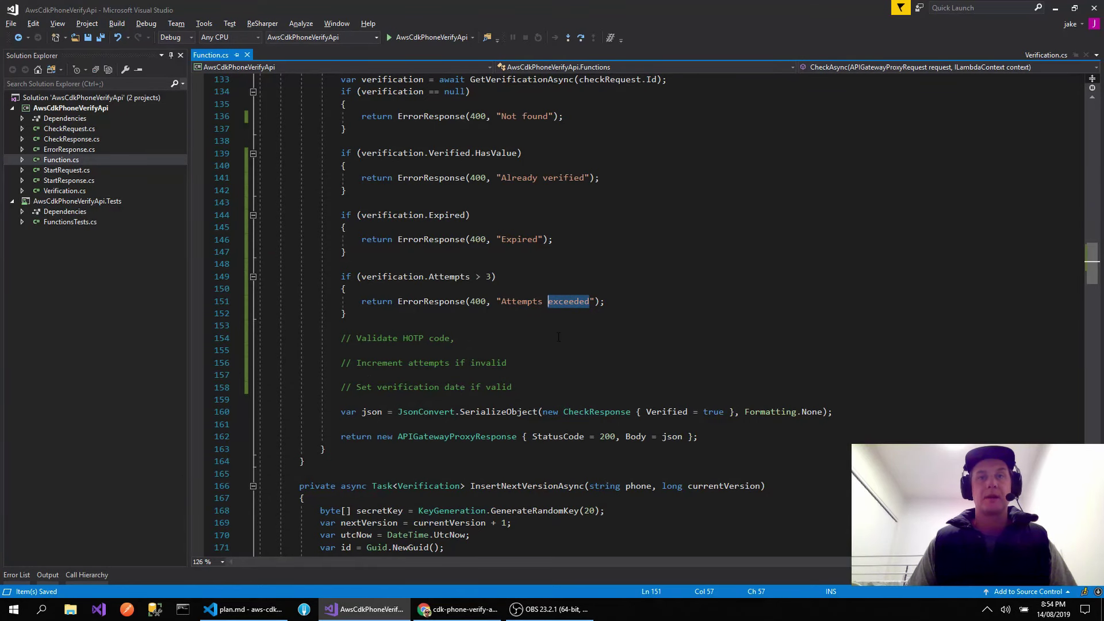
- Review the attempt limit of 3 and consult the plan notes
{"action": "left_click", "coordinate": [558, 337]}
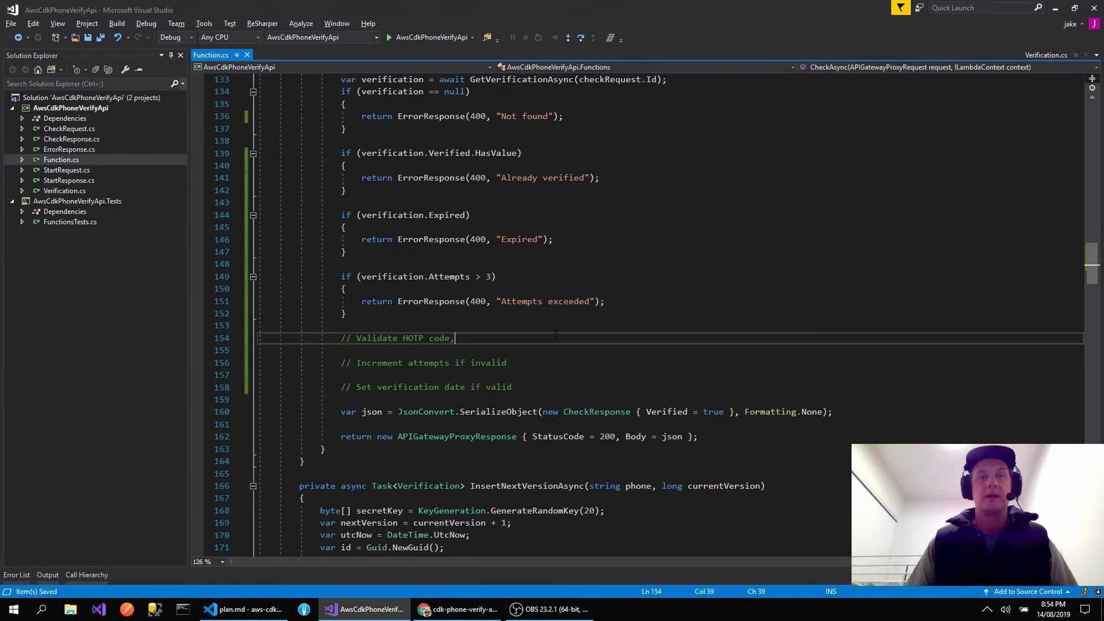
{"action": "left_click", "coordinate": [491, 277]}
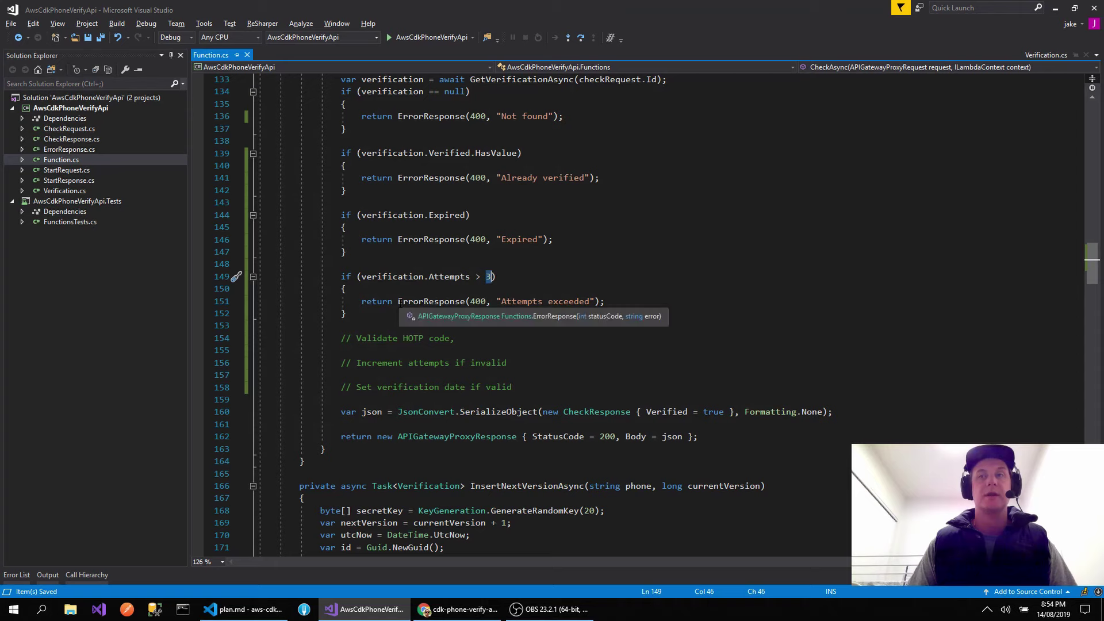
{"action": "scroll", "coordinate": [483, 294], "scroll_direction": "up", "scroll_amount": 4}
{"action": "scroll", "coordinate": [483, 294], "scroll_direction": "up", "scroll_amount": 4}
{"action": "scroll", "coordinate": [483, 294], "scroll_direction": "up", "scroll_amount": 7}
{"action": "scroll", "coordinate": [484, 293], "scroll_direction": "up", "scroll_amount": 5}
{"action": "scroll", "coordinate": [483, 293], "scroll_direction": "up", "scroll_amount": 5}
{"action": "scroll", "coordinate": [483, 294], "scroll_direction": "up", "scroll_amount": 9}
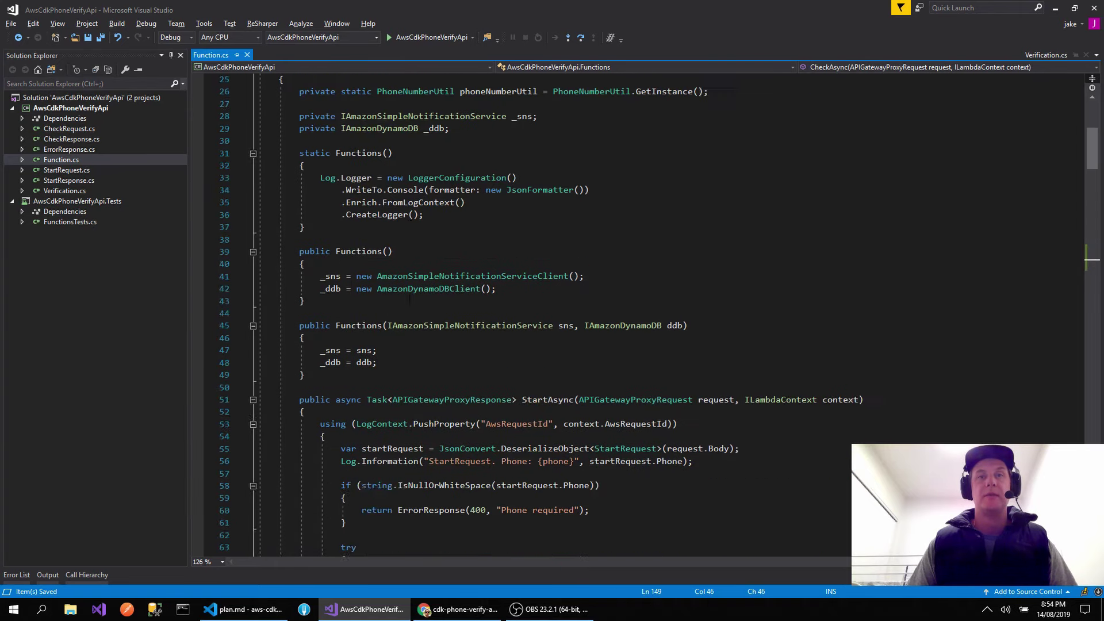
{"action": "scroll", "coordinate": [409, 301], "scroll_direction": "down", "scroll_amount": 14}
{"action": "scroll", "coordinate": [409, 302], "scroll_direction": "down", "scroll_amount": 7}
{"action": "scroll", "coordinate": [409, 294], "scroll_direction": "down", "scroll_amount": 15}
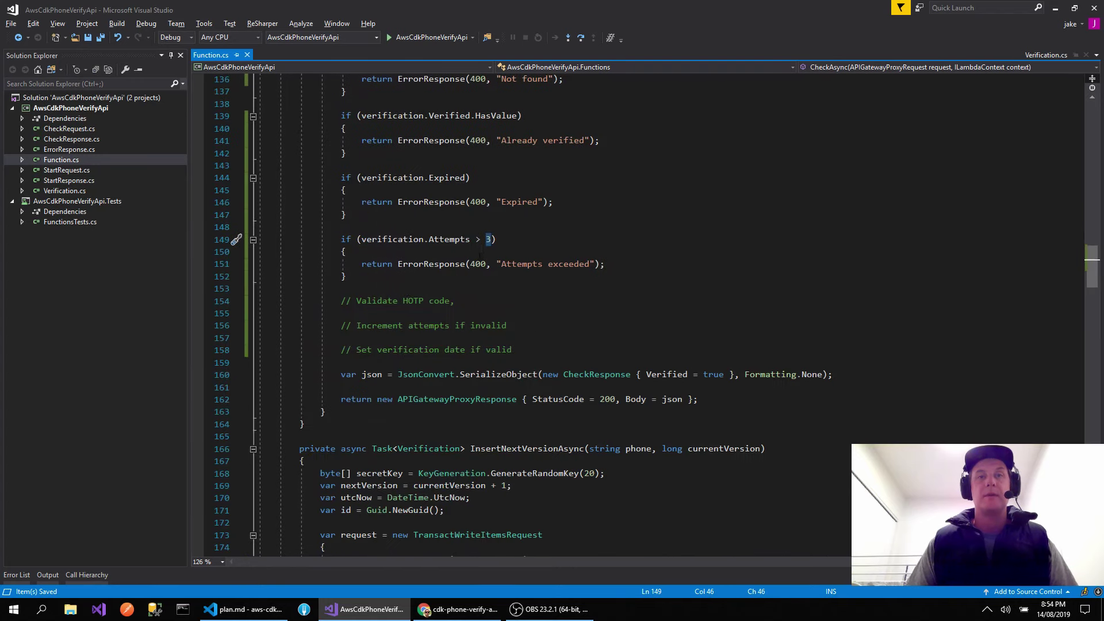
{"action": "key", "text": "Left"}
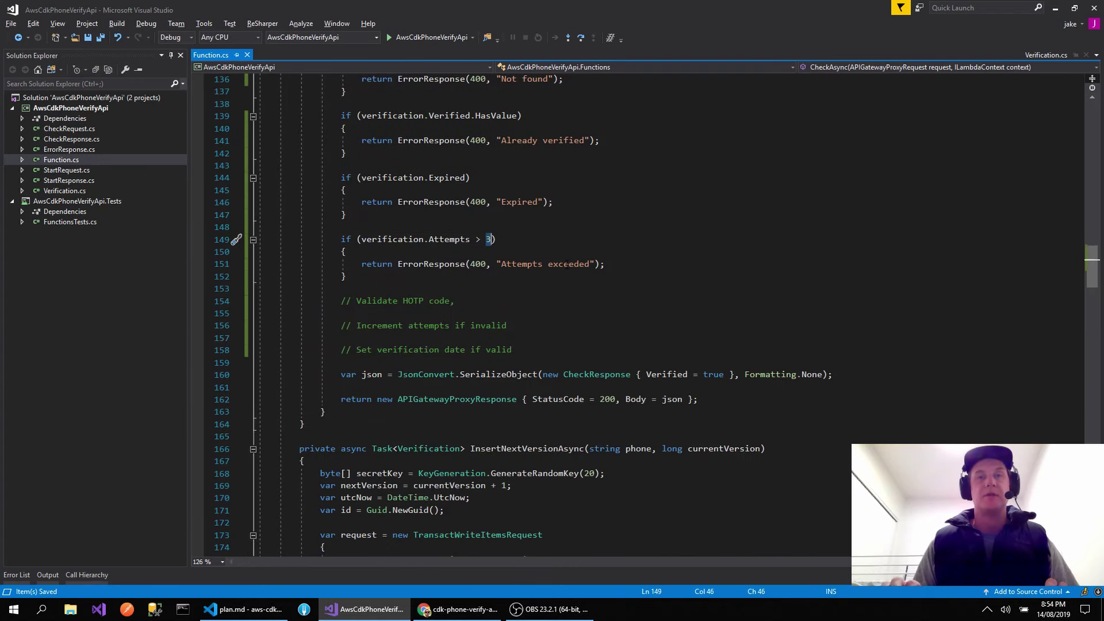
{"action": "key", "text": "Down"}
{"action": "key", "text": "Down"}
{"action": "key", "text": "Down"}
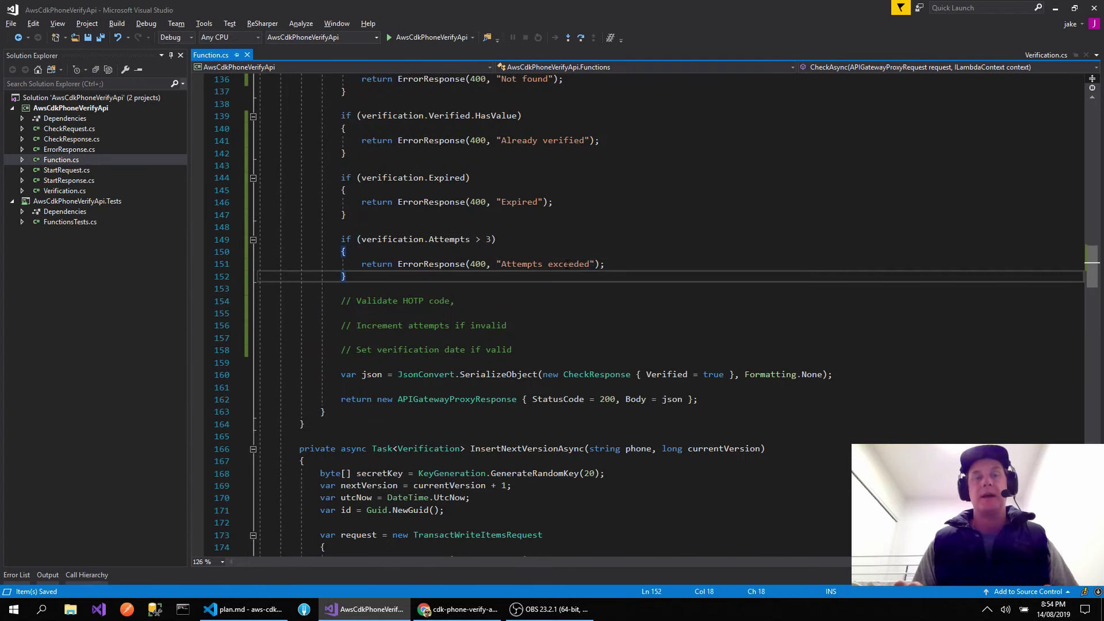
{"action": "key", "text": "Down"}
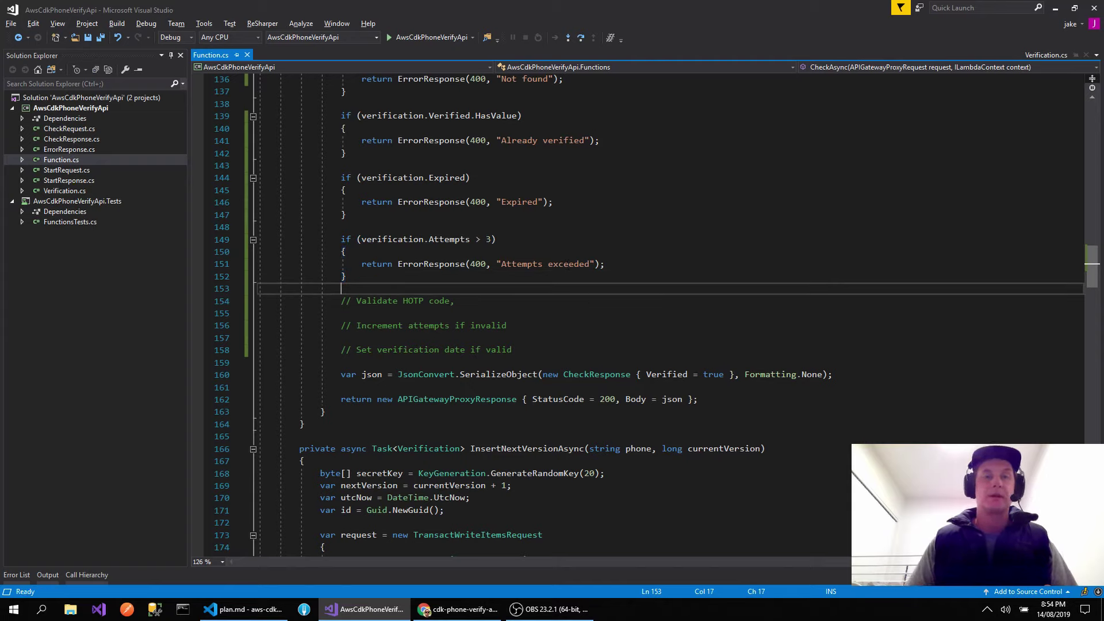
{"action": "left_click", "coordinate": [247, 614]}
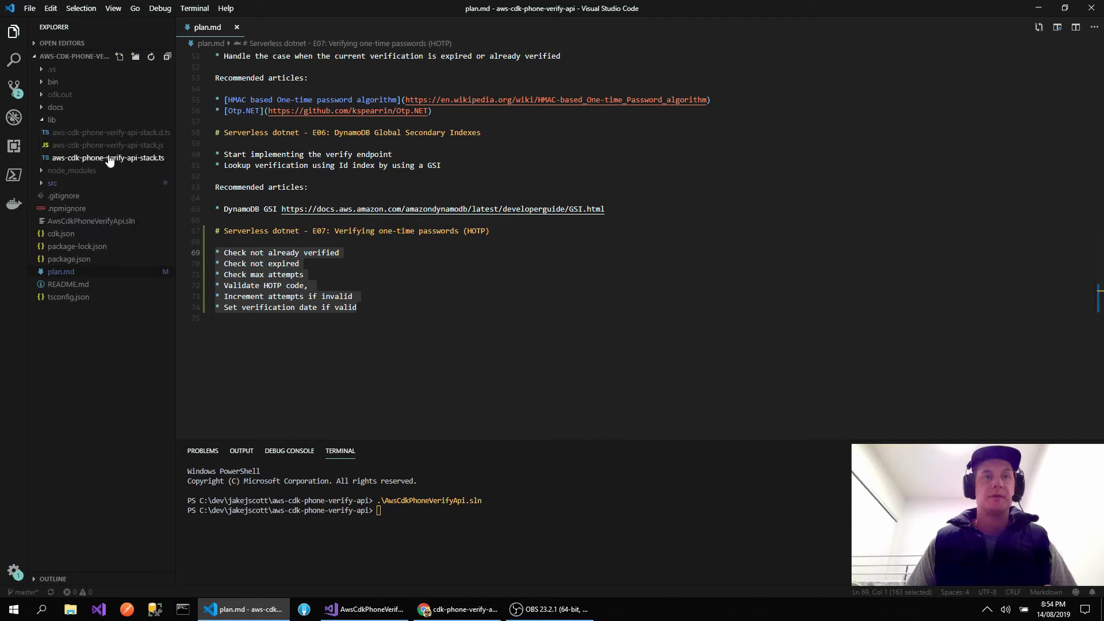
{"action": "key", "text": "alt+Tab"}
- Add 'TODO: Make this an environment variable' above the attempts check and save Function.cs
{"action": "left_click", "coordinate": [532, 298]}
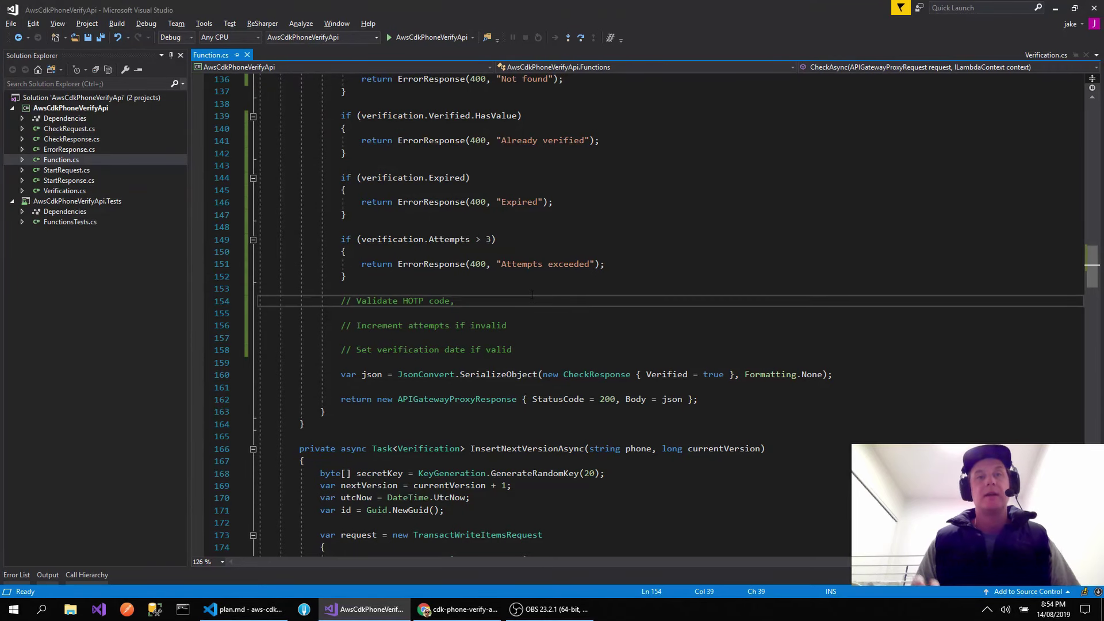
{"action": "key", "text": "Return"}
{"action": "key", "text": "Return"}
{"action": "key", "text": "Up"}
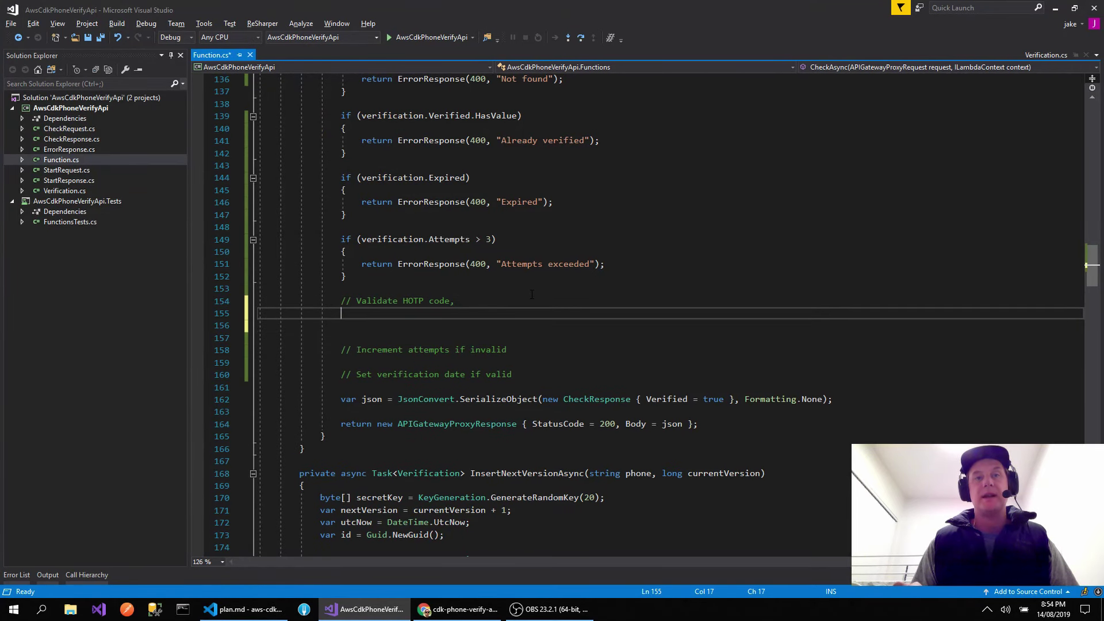
{"action": "key", "text": "Up"}
{"action": "key", "text": "Up"}
{"action": "key", "text": "Up"}
{"action": "key", "text": "Up"}
{"action": "key", "text": "Up"}
{"action": "key", "text": "Up"}
{"action": "key", "text": "Up"}
{"action": "key", "text": "Return"}
{"action": "type", "text": "// TODO: "}
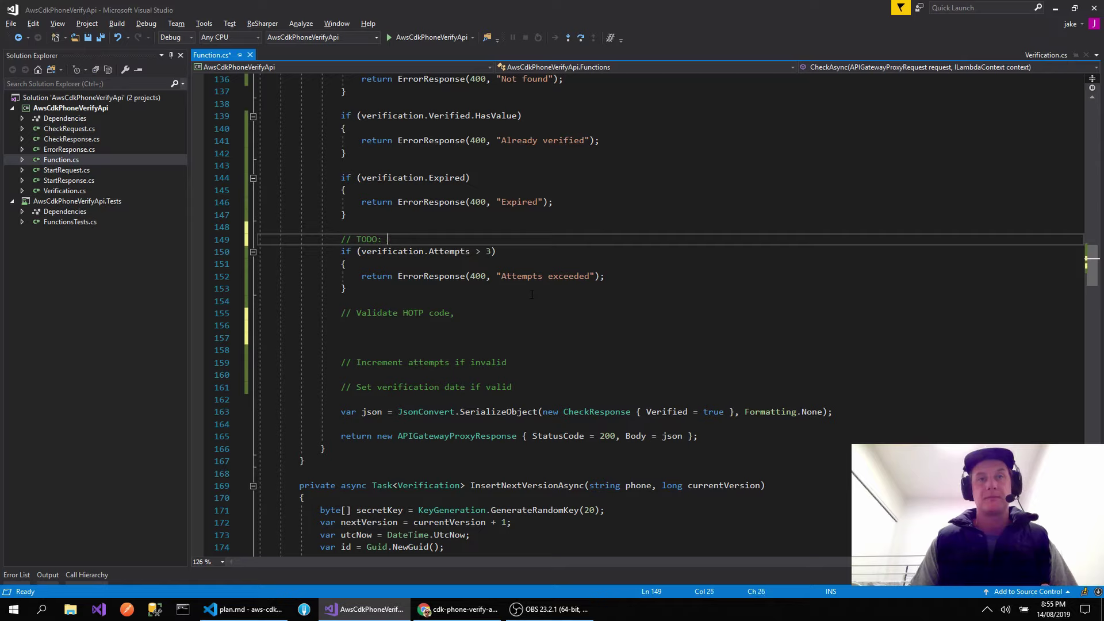
{"action": "type", "text": "Make this a"}
{"action": "type", "text": "n environment variable"}
{"action": "key", "text": "ctrl+s"}
{"action": "key", "text": "Down"}
{"action": "key", "text": "Down"}
{"action": "key", "text": "Down"}
{"action": "key", "text": "Down"}
{"action": "key", "text": "Down"}
{"action": "key", "text": "Down"}
{"action": "key", "text": "Down"}
{"action": "scroll", "coordinate": [428, 288], "scroll_direction": "up", "scroll_amount": 5}
{"action": "scroll", "coordinate": [427, 287], "scroll_direction": "up", "scroll_amount": 10}
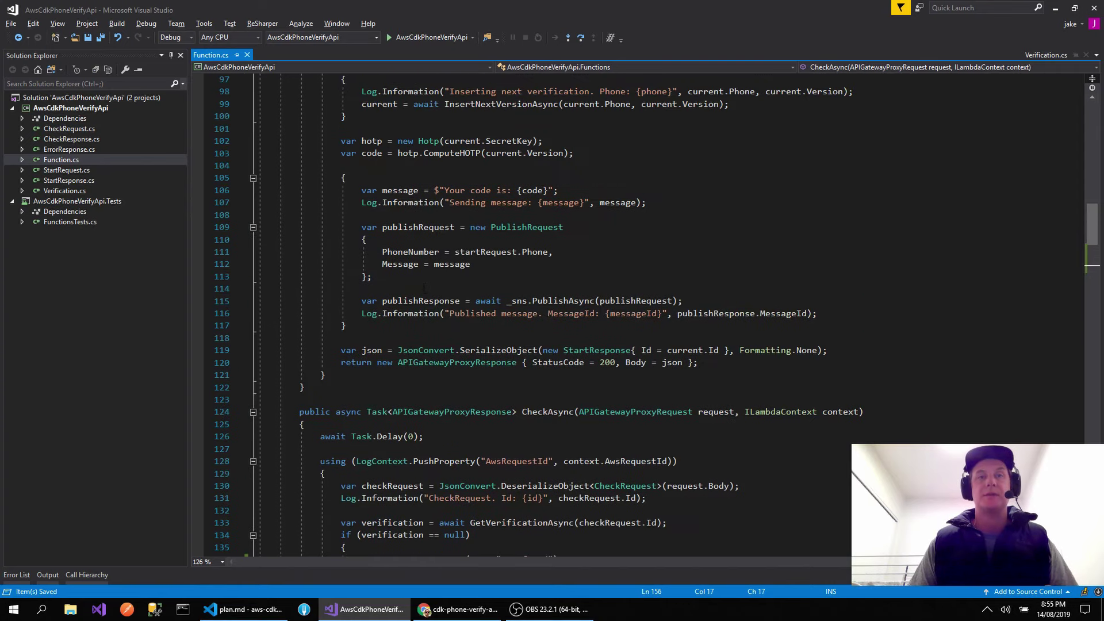
{"action": "scroll", "coordinate": [457, 276], "scroll_direction": "down", "scroll_amount": 8}
- Delete the await Task.Delay(0) line from CheckAsync
{"action": "left_click", "coordinate": [493, 257]}
{"action": "key", "text": "shift+Home"}
{"action": "key", "text": "Delete"}
{"action": "key", "text": "Delete"}
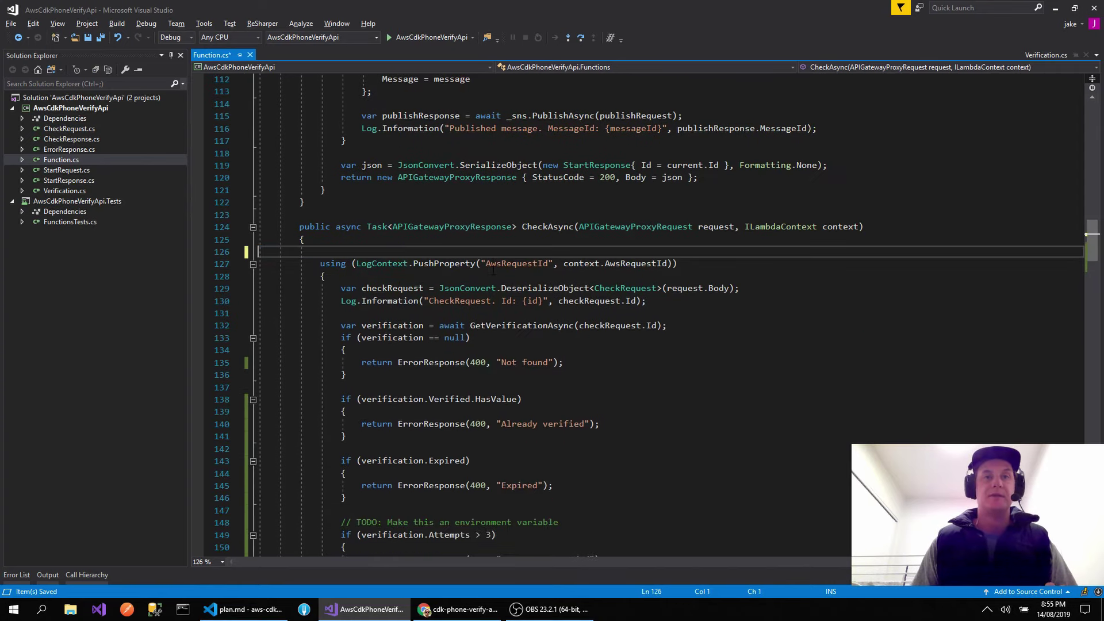
{"action": "key", "text": "End"}
{"action": "scroll", "coordinate": [500, 259], "scroll_direction": "up", "scroll_amount": 6}
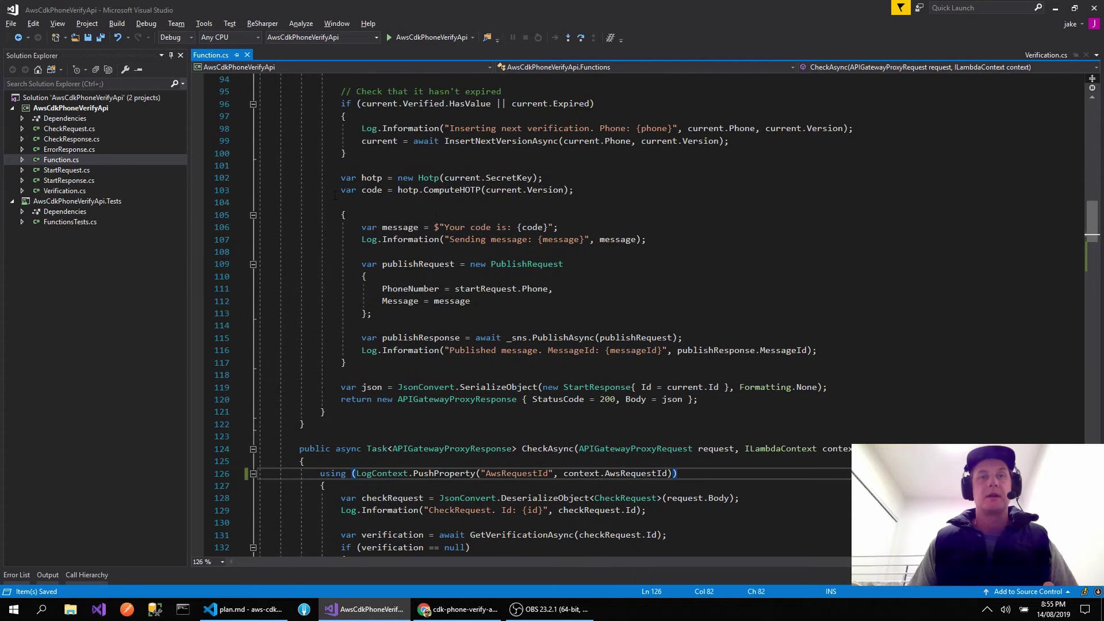
- Copy StartAsync's Hotp creation line and paste it under the Validate HOTP code comment
{"action": "left_click", "coordinate": [393, 178]}
{"action": "key", "text": "Home"}
{"action": "key", "text": "shift+End"}
{"action": "key", "text": "ctrl+c"}
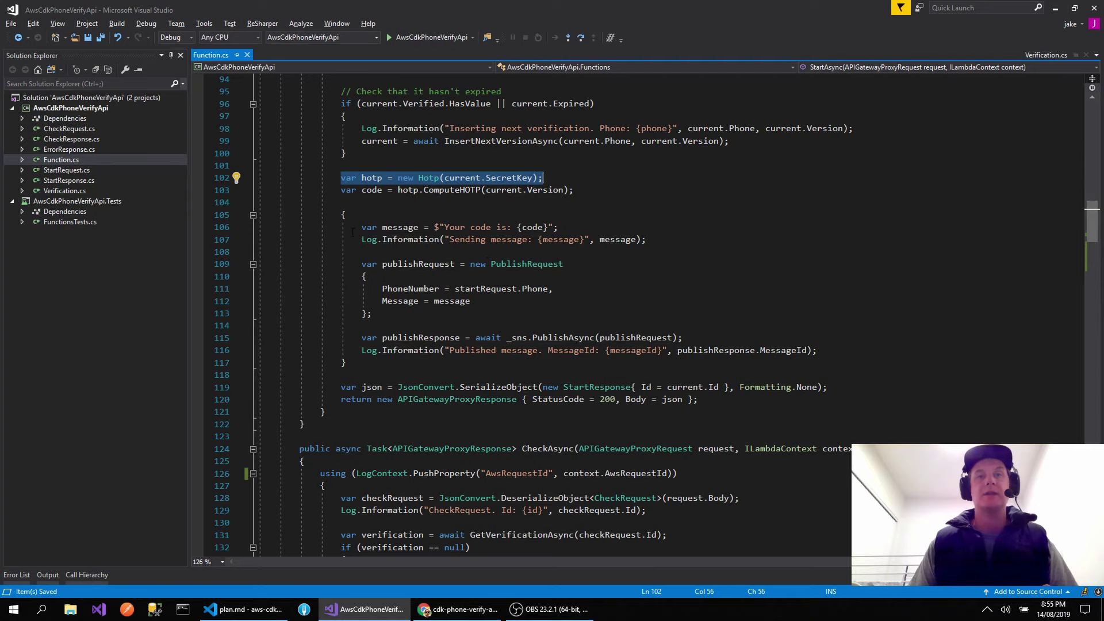
{"action": "scroll", "coordinate": [353, 232], "scroll_direction": "down", "scroll_amount": 12}
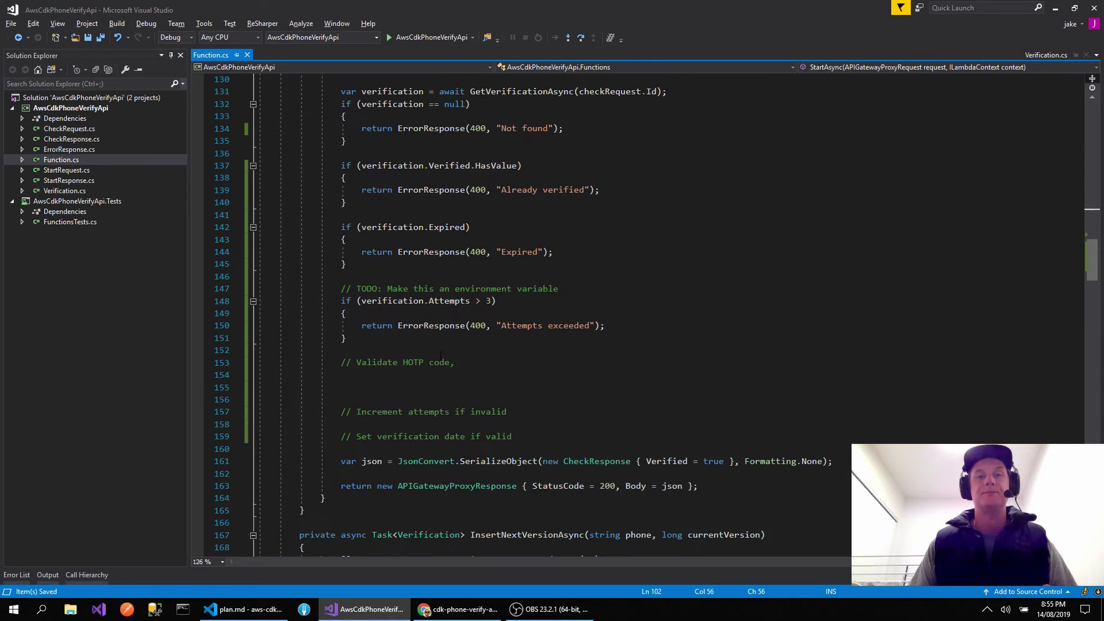
{"action": "left_click", "coordinate": [374, 370]}
{"action": "key", "text": "ctrl+v"}
{"action": "key", "text": "Return"}
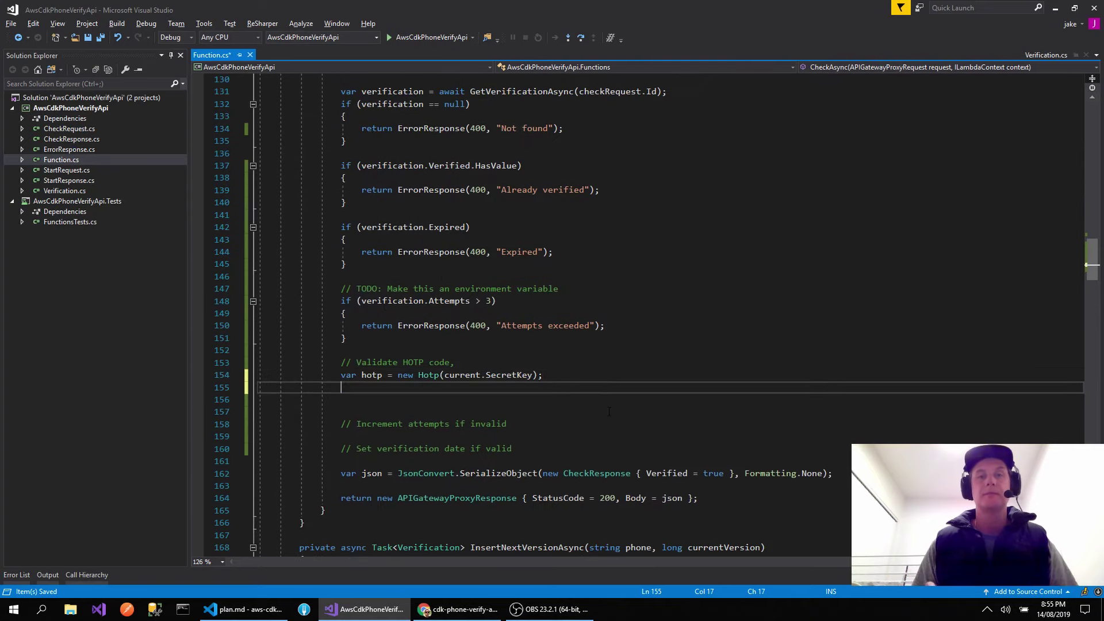
{"action": "key", "text": "Return"}
{"action": "key", "text": "Up"}
{"action": "key", "text": "Up"}
{"action": "key", "text": "Up"}
{"action": "key", "text": "Up"}
{"action": "key", "text": "Up"}
{"action": "key", "text": "Up"}
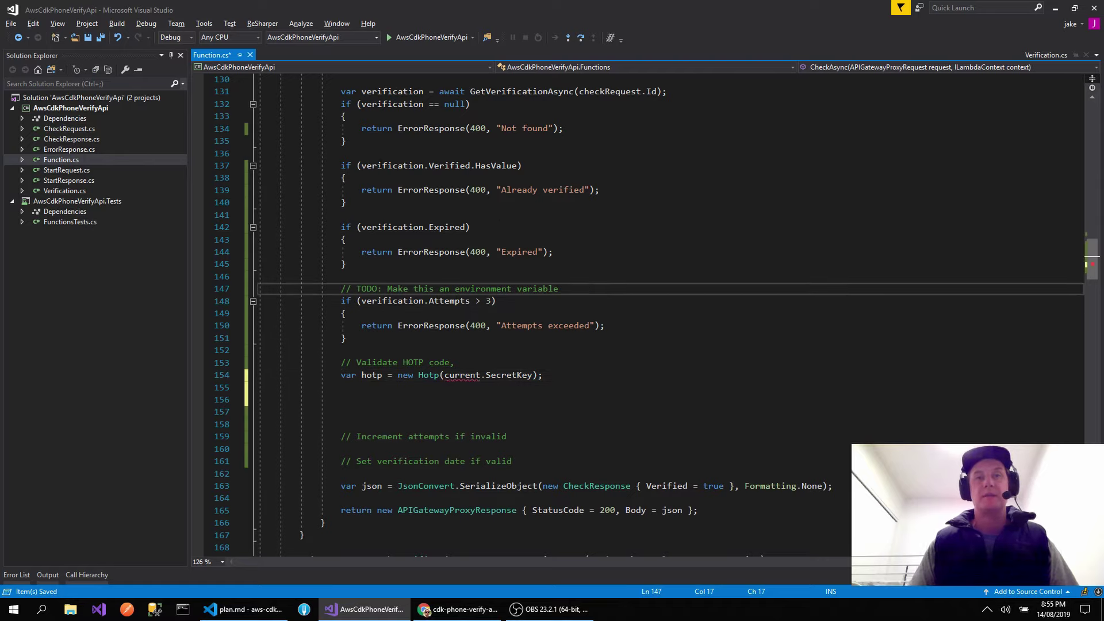
- Replace 'current' with 'verification' in the pasted Hotp line
{"action": "double_click", "coordinate": [391, 165]}
{"action": "key", "text": "ctrl+c"}
{"action": "double_click", "coordinate": [462, 374]}
{"action": "key", "text": "ctrl+v"}
{"action": "left_click", "coordinate": [423, 390]}
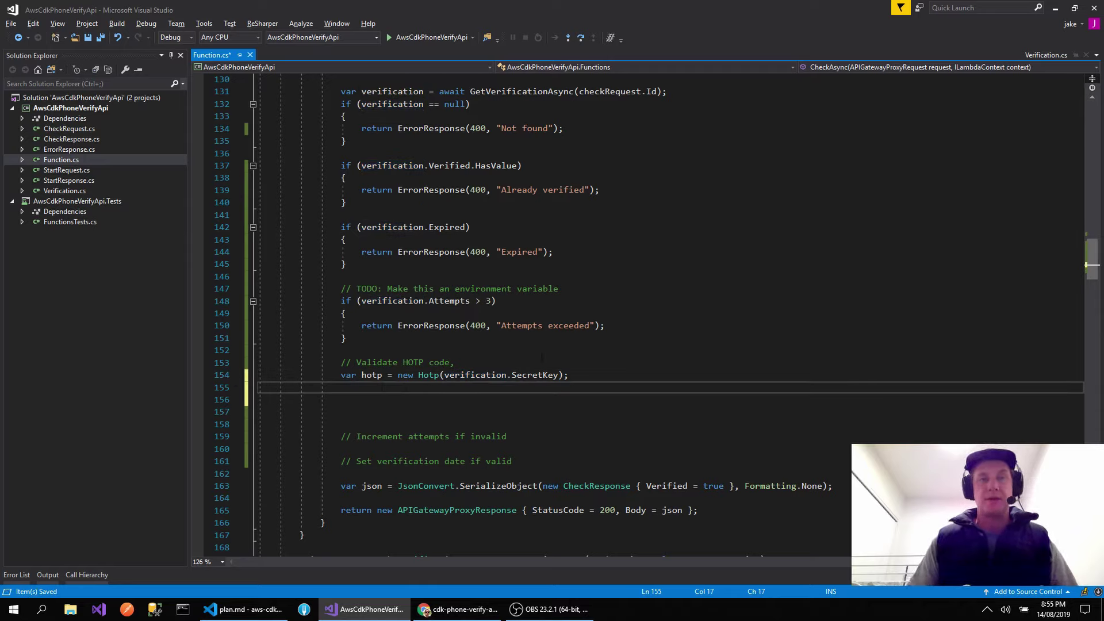
{"action": "type", "text": "hotp."}
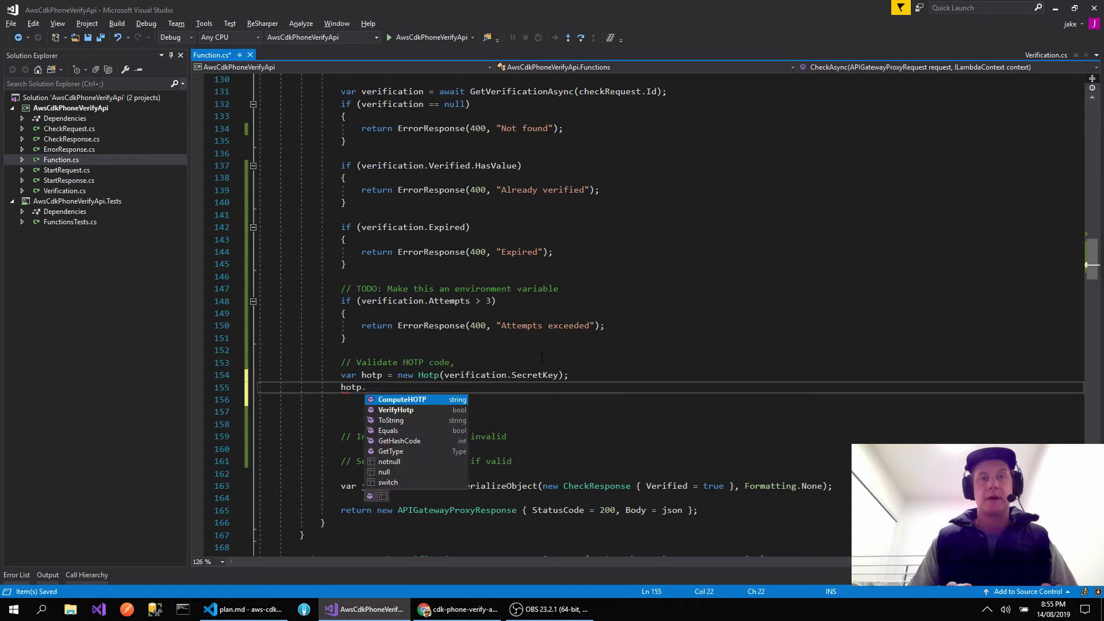
- Write the VerifyHotp call passing the submitted Code and Version as counter
{"action": "key", "text": "Down"}
{"action": "type", "text": "("}
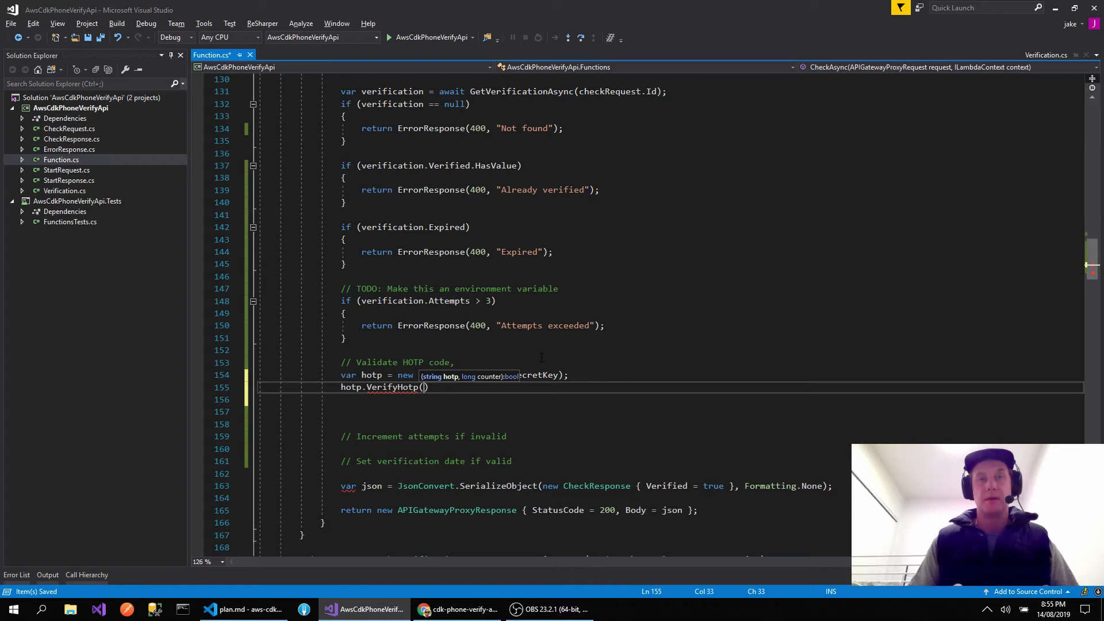
{"action": "type", "text": "re"}
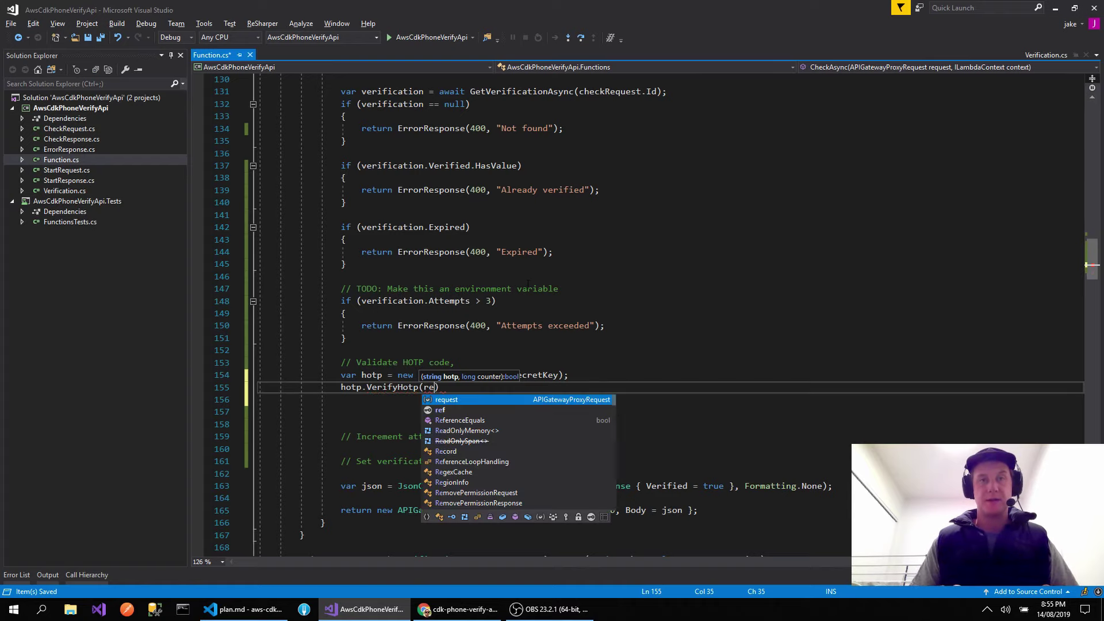
{"action": "scroll", "coordinate": [528, 284], "scroll_direction": "up", "scroll_amount": 5}
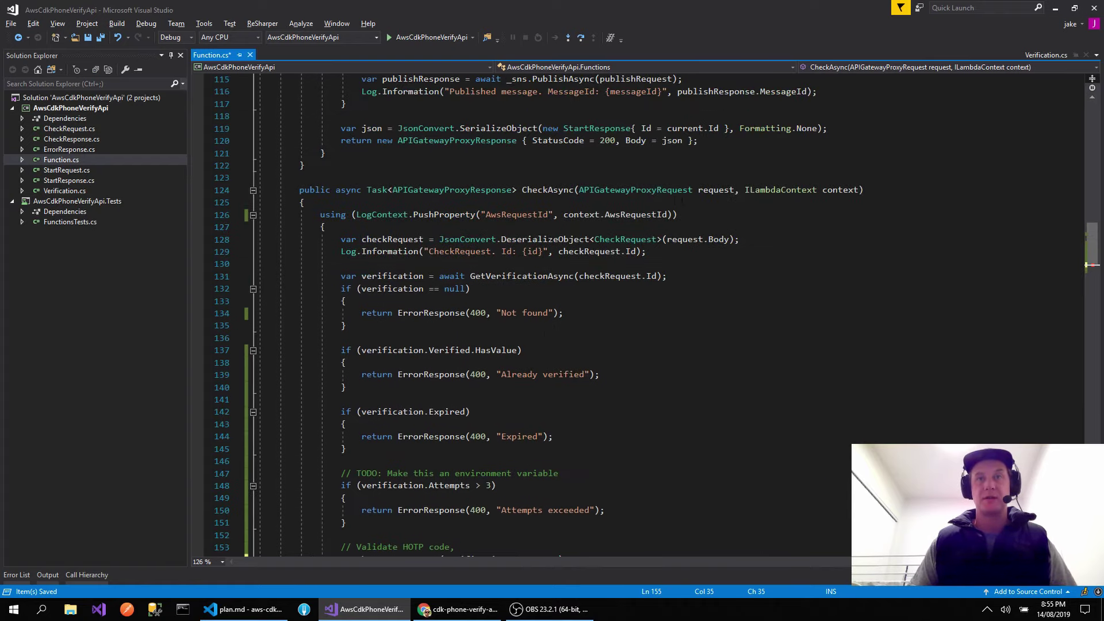
{"action": "left_click", "coordinate": [735, 190]}
{"action": "left_click", "coordinate": [381, 240]}
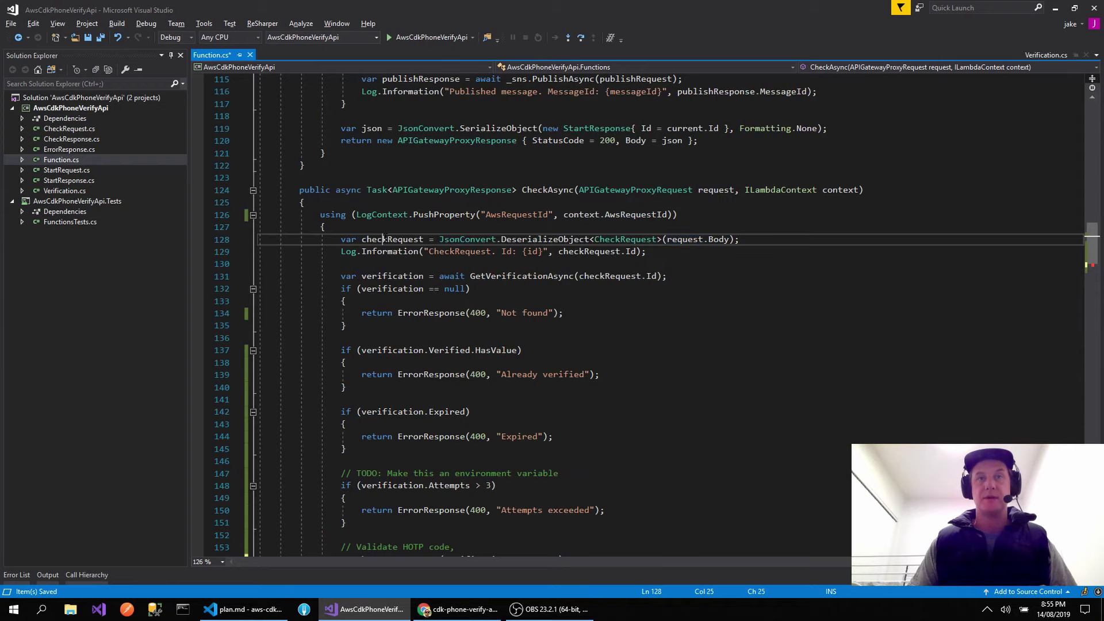
{"action": "scroll", "coordinate": [436, 355], "scroll_direction": "down", "scroll_amount": 6}
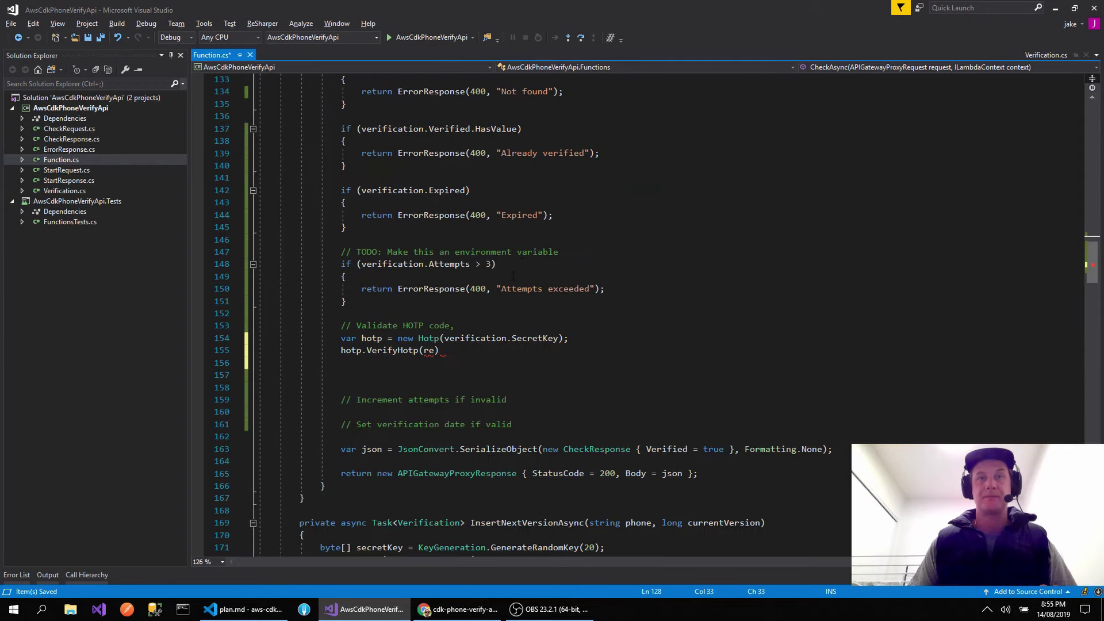
{"action": "double_click", "coordinate": [431, 350]}
{"action": "type", "text": "checkRequest."}
{"action": "key", "text": "Tab"}
{"action": "type", "text": ", "}
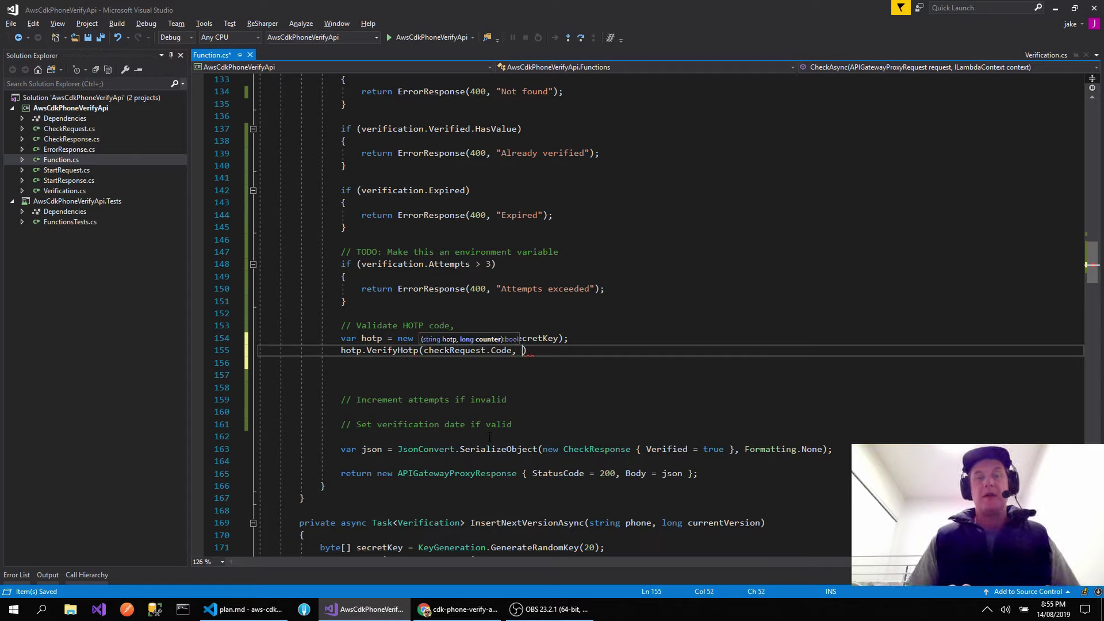
{"action": "type", "text": "ver"}
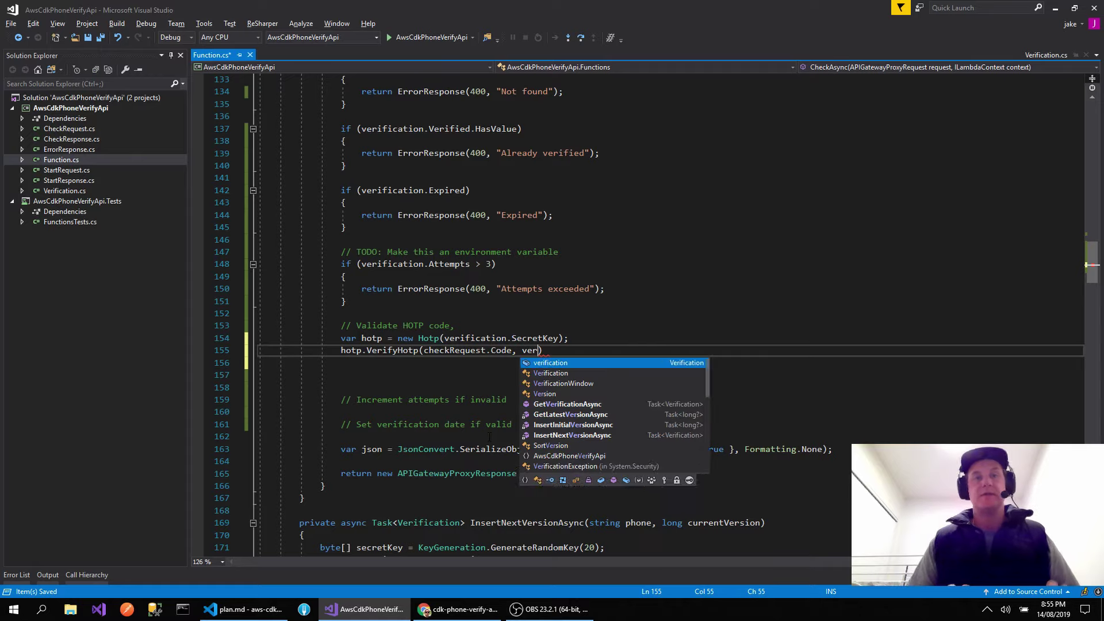
{"action": "type", "text": "ification."}
{"action": "key", "text": "Tab"}
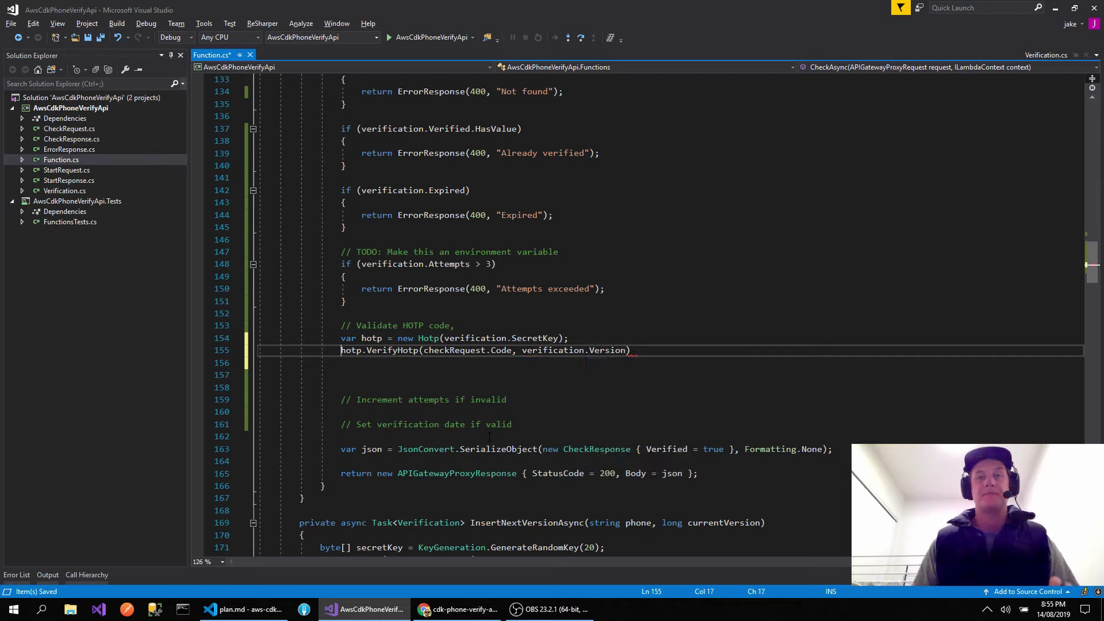
{"action": "type", "text": ");"}
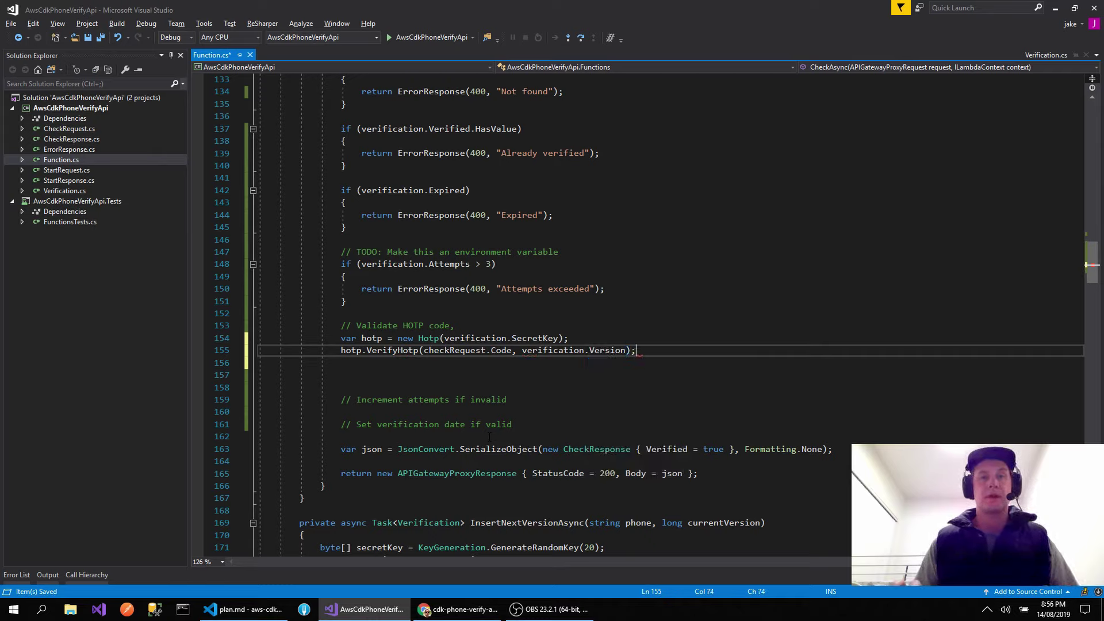
- Wrap the VerifyHotp call in an if condition with an empty block
{"action": "key", "text": "Home"}
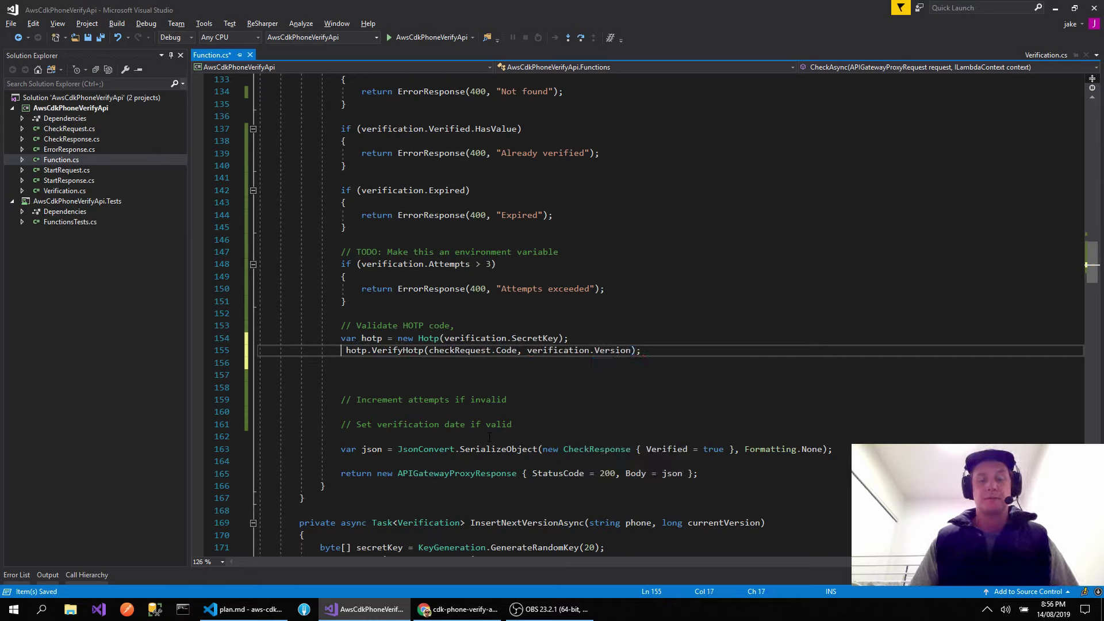
{"action": "type", "text": "if (!"}
{"action": "key", "text": "Delete"}
{"action": "key", "text": "Delete"}
{"action": "key", "text": "End"}
{"action": "key", "text": "BackSpace"}
{"action": "type", "text": ") {"}
{"action": "key", "text": "Return"}
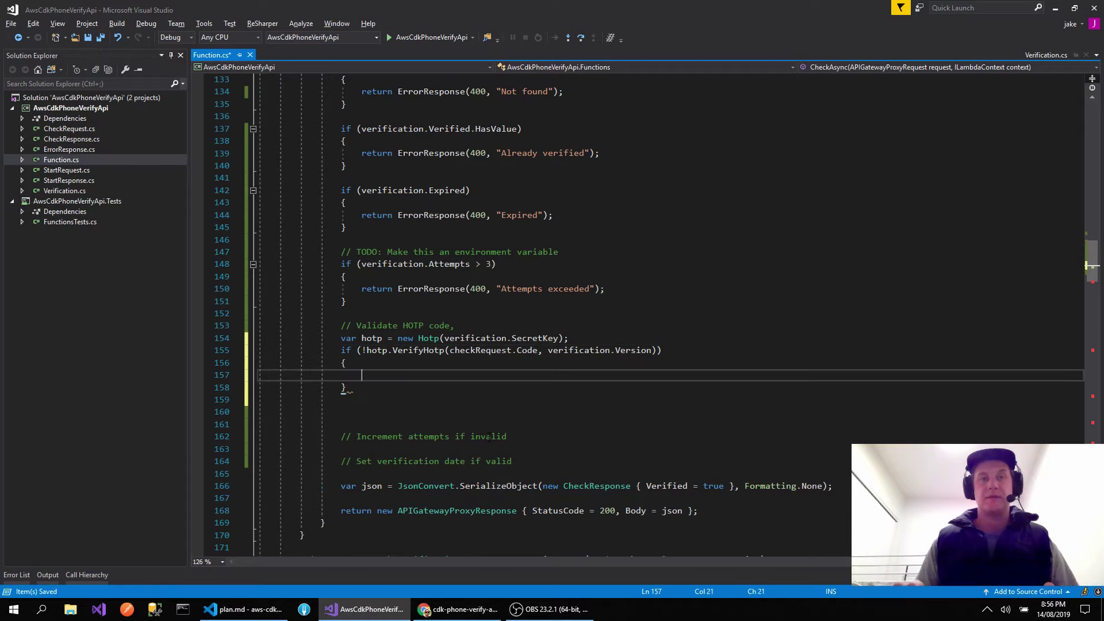
{"action": "key", "text": "Up"}
{"action": "key", "text": "Up"}
{"action": "key", "text": "ctrl+Right"}
{"action": "key", "text": "ctrl+Right"}
{"action": "key", "text": "Down"}
{"action": "key", "text": "Down"}
- Copy the Attempts exceeded return into the if block and change its message to 'Invalid code'
{"action": "key", "text": "Up"}
{"action": "key", "text": "Up"}
{"action": "key", "text": "Up"}
{"action": "key", "text": "Up"}
{"action": "key", "text": "Up"}
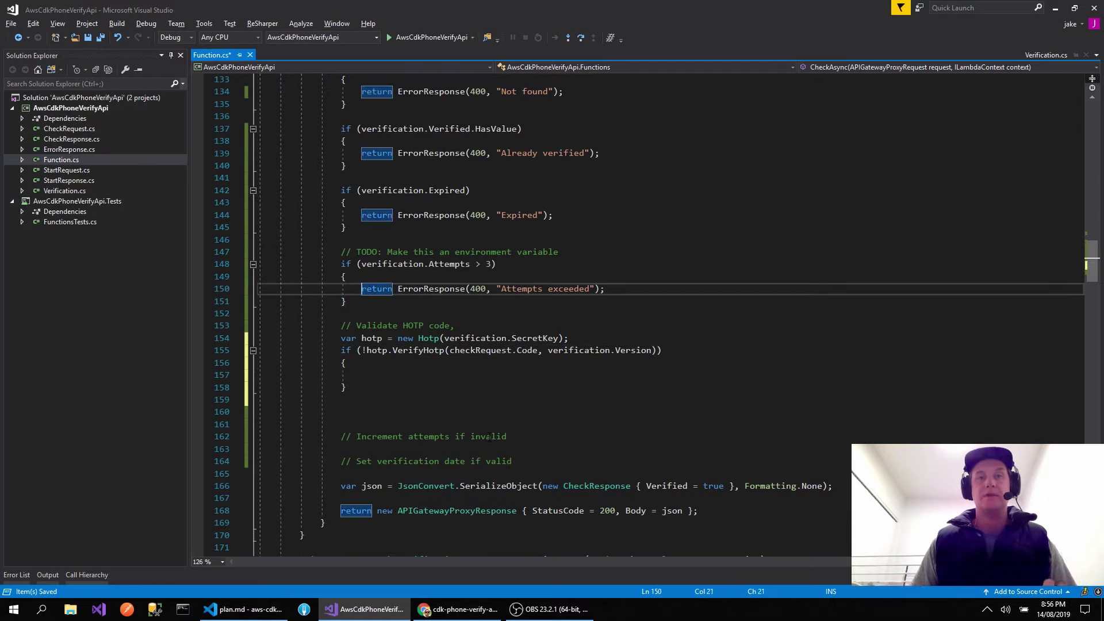
{"action": "key", "text": "shift+End"}
{"action": "key", "text": "ctrl+c"}
{"action": "key", "text": "Down"}
{"action": "key", "text": "Down"}
{"action": "key", "text": "Down"}
{"action": "key", "text": "Down"}
{"action": "key", "text": "Down"}
{"action": "key", "text": "Down"}
{"action": "key", "text": "Down"}
{"action": "key", "text": "ctrl+v"}
{"action": "key", "text": "Left"}
{"action": "key", "text": "ctrl+shift+Left"}
{"action": "key", "text": "ctrl+shift+Left"}
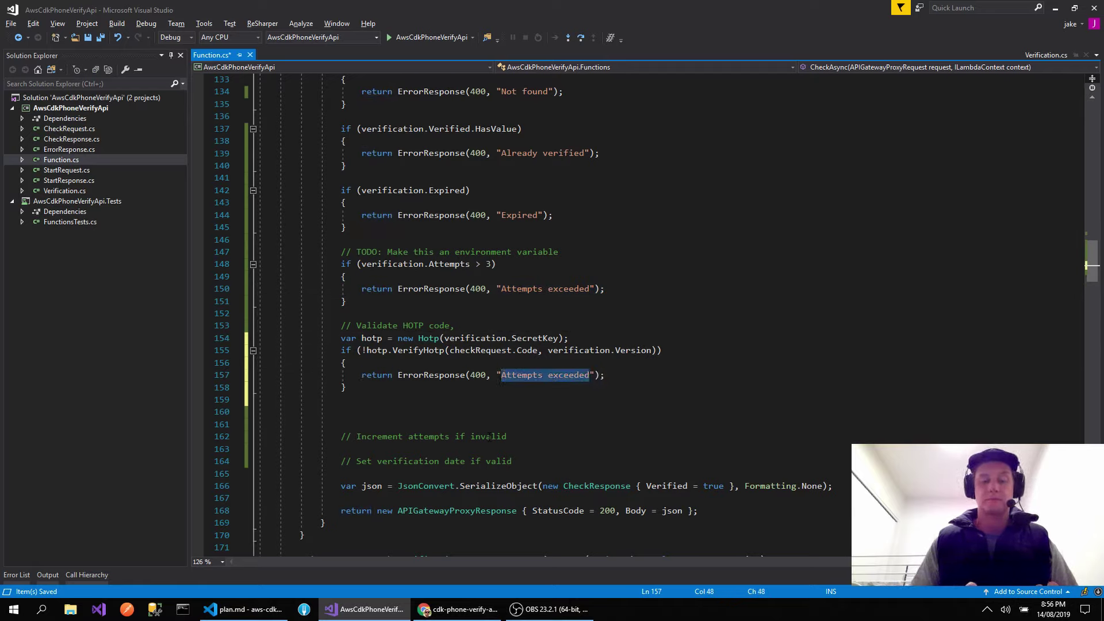
{"action": "type", "text": "Invalid code"}
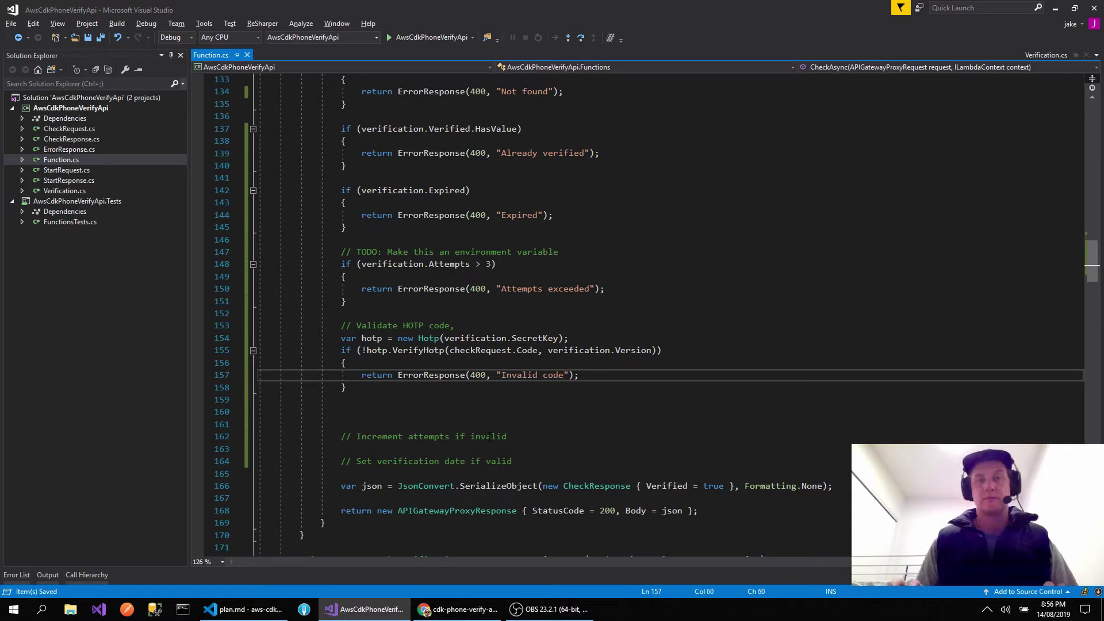
{"action": "key", "text": "Up"}
{"action": "key", "text": "Up"}
{"action": "key", "text": "Up"}
{"action": "key", "text": "End"}
- Delete the Validate HOTP code comment and add a blank line inside the if block
{"action": "key", "text": "Up"}
{"action": "key", "text": "shift+Home"}
{"action": "key", "text": "shift+Home"}
{"action": "key", "text": "Delete"}
{"action": "key", "text": "Delete"}
{"action": "key", "text": "Down"}
{"action": "key", "text": "Down"}
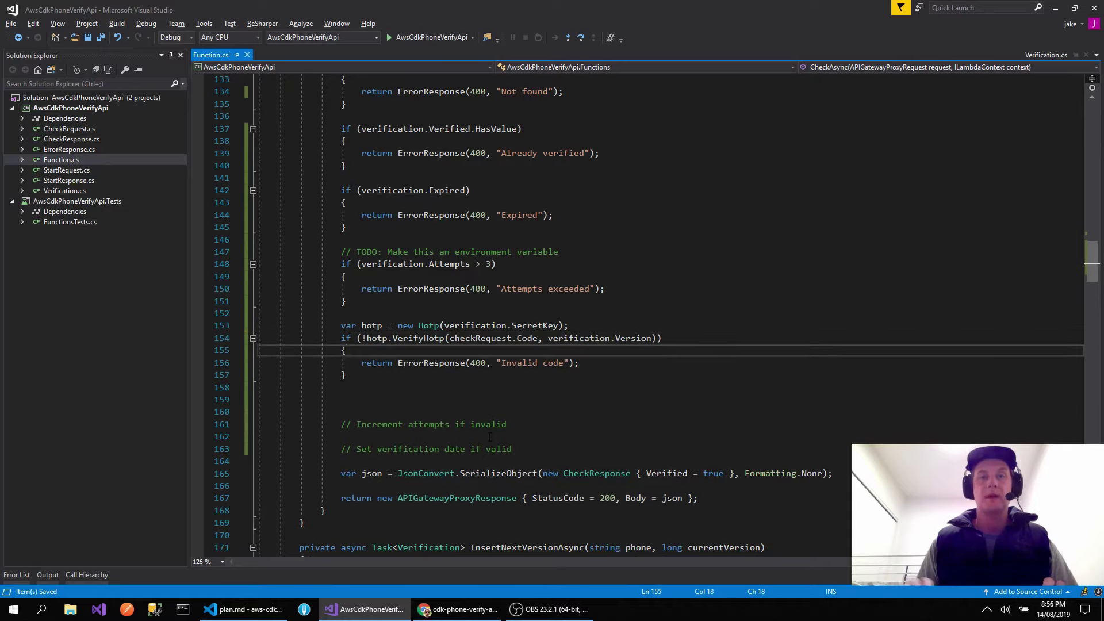
{"action": "key", "text": "Return"}
- Move the Increment attempts comment up into the if block
{"action": "key", "text": "Down"}
{"action": "key", "text": "Down"}
{"action": "key", "text": "Down"}
{"action": "key", "text": "Down"}
{"action": "key", "text": "alt+Up"}
{"action": "key", "text": "alt+Up"}
{"action": "key", "text": "alt+Up"}
{"action": "key", "text": "alt+Up"}
{"action": "key", "text": "alt+Up"}
{"action": "key", "text": "alt+Up"}
{"action": "key", "text": "End"}
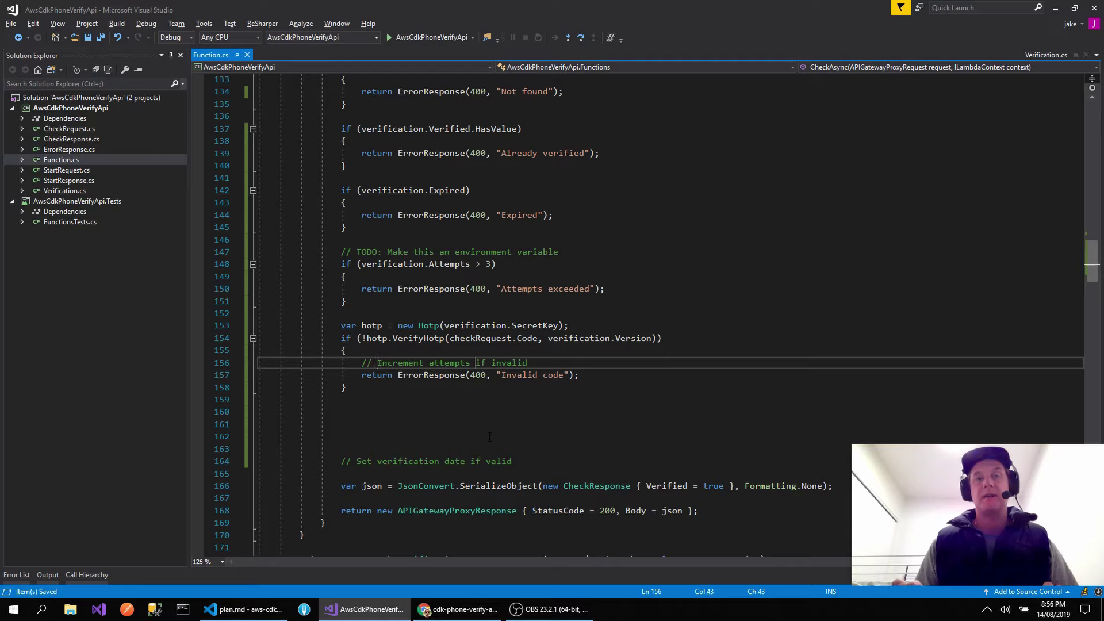
{"action": "key", "text": "ctrl+shift+Left"}
{"action": "key", "text": "ctrl+shift+Left"}
{"action": "key", "text": "ctrl+shift+Left"}
{"action": "key", "text": "ctrl+shift+Left"}
{"action": "key", "text": "ctrl+shift+Left"}
{"action": "key", "text": "End"}
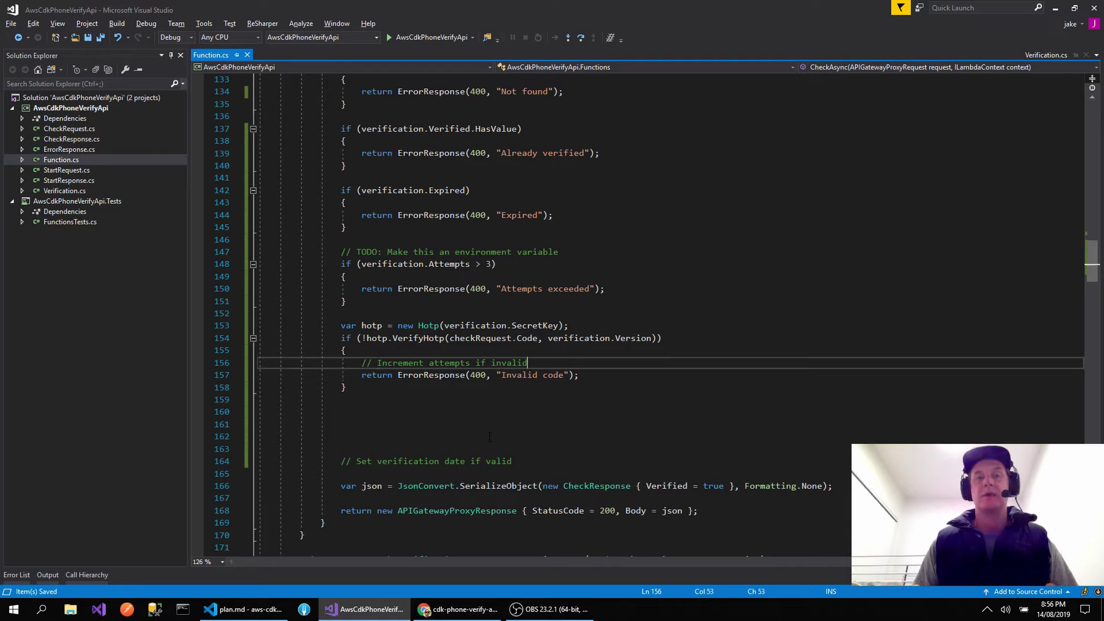
{"action": "key", "text": "ctrl+shift+Left"}
{"action": "key", "text": "ctrl+shift+Left"}
{"action": "key", "text": "ctrl+shift+Left"}
{"action": "key", "text": "Left"}
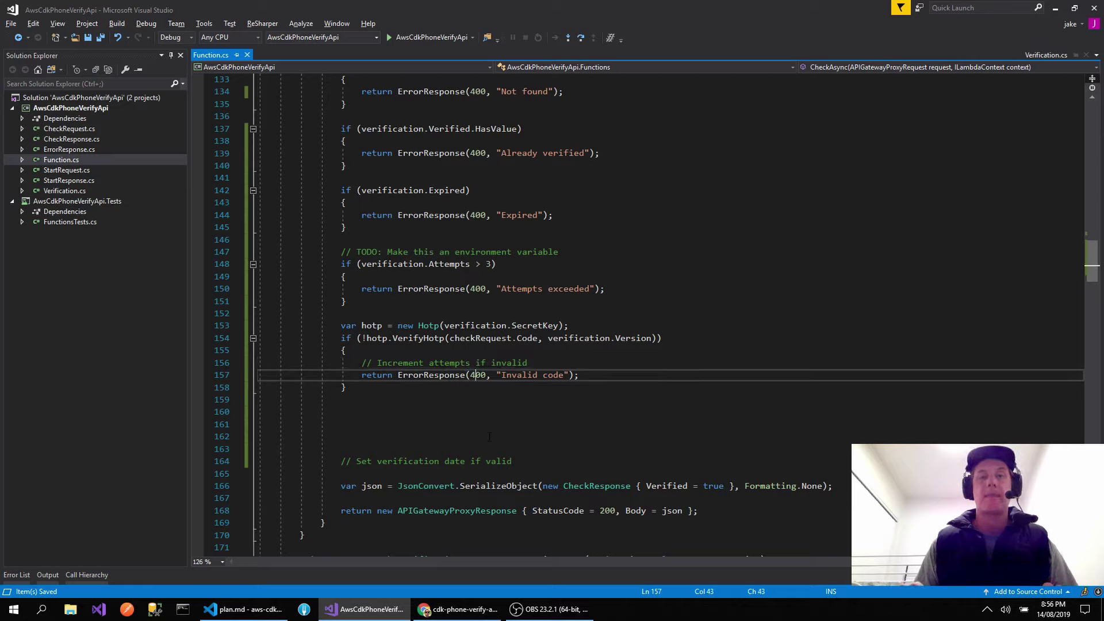
- Delete the blank lines below the if block
{"action": "key", "text": "Down"}
{"action": "key", "text": "Down"}
{"action": "key", "text": "Down"}
{"action": "key", "text": "Delete"}
{"action": "key", "text": "Delete"}
{"action": "key", "text": "Delete"}
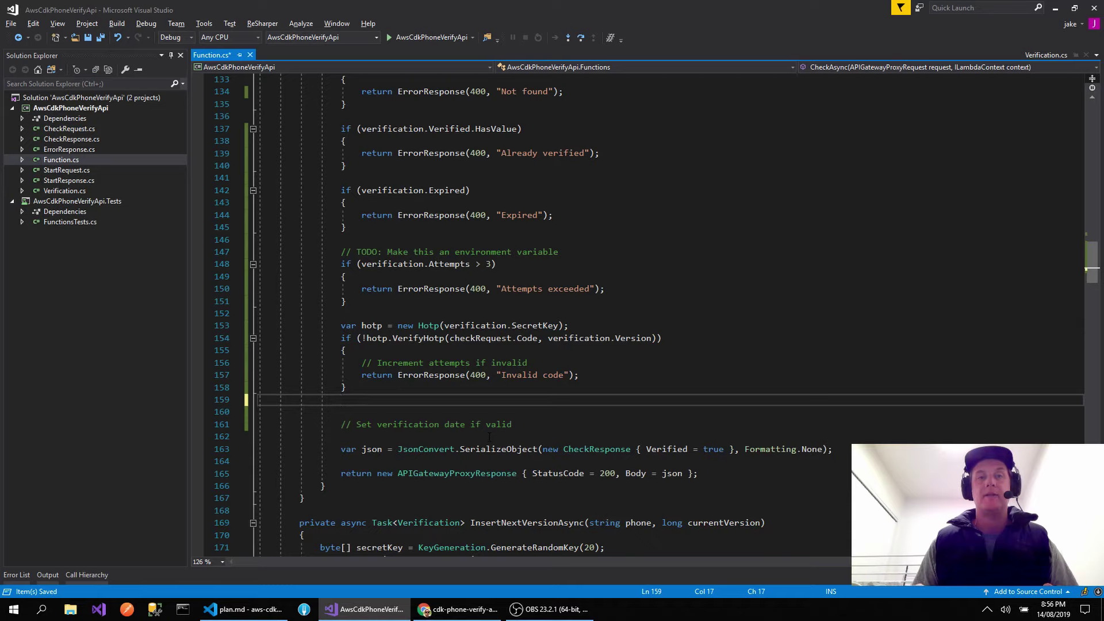
{"action": "key", "text": "Up"}
{"action": "key", "text": "Up"}
{"action": "key", "text": "Up"}
{"action": "key", "text": "Down"}
{"action": "key", "text": "Down"}
{"action": "key", "text": "Down"}
{"action": "key", "text": "Down"}
{"action": "key", "text": "Delete"}
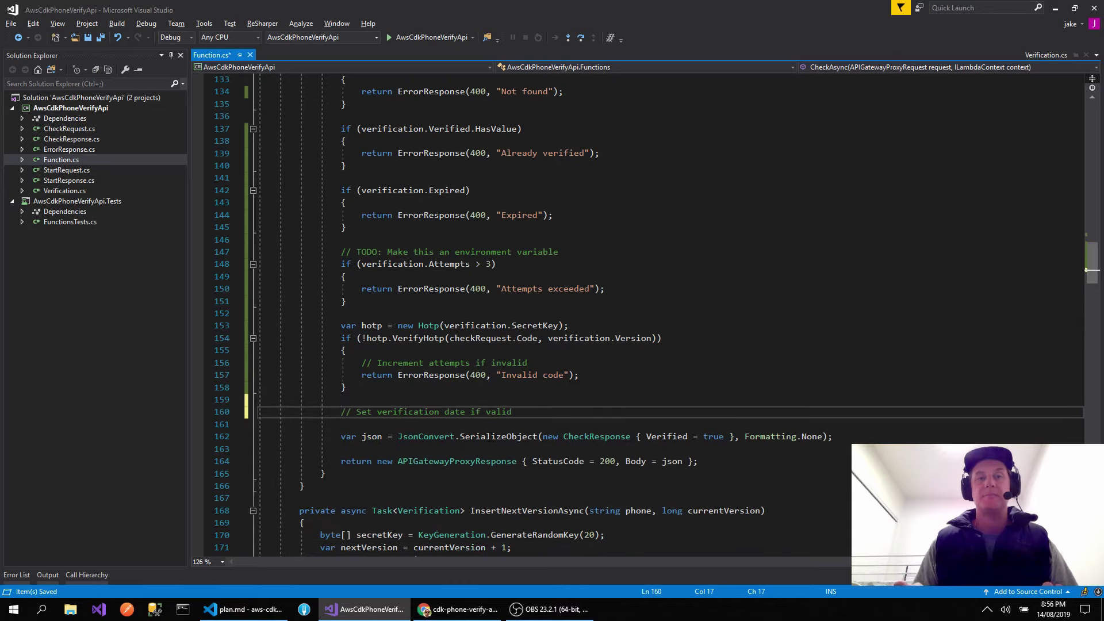
- Delete the empty line before 'return new APIGatewayProxyResponse'
{"action": "key", "text": "shift+End"}
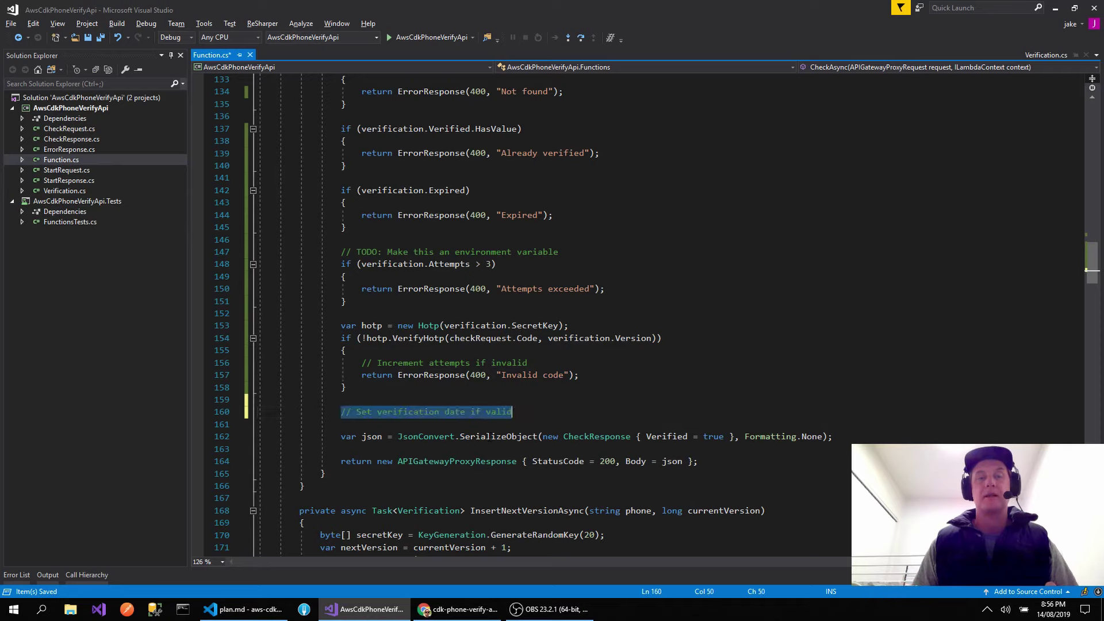
{"action": "key", "text": "Home"}
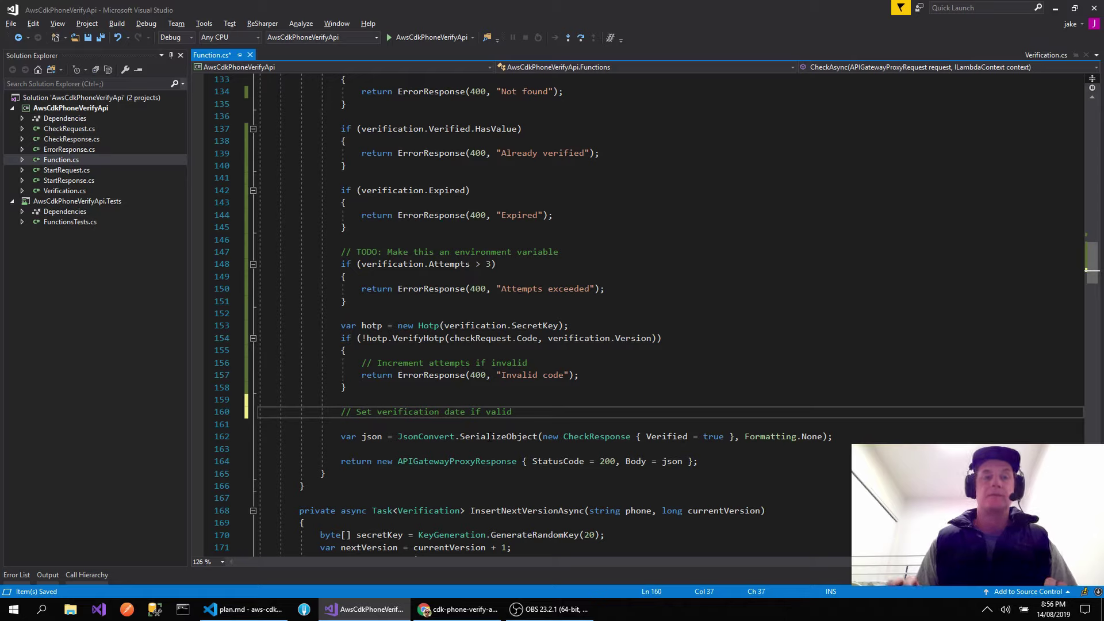
{"action": "key", "text": "Home"}
{"action": "key", "text": "shift+End"}
{"action": "key", "text": "Up"}
{"action": "key", "text": "Up"}
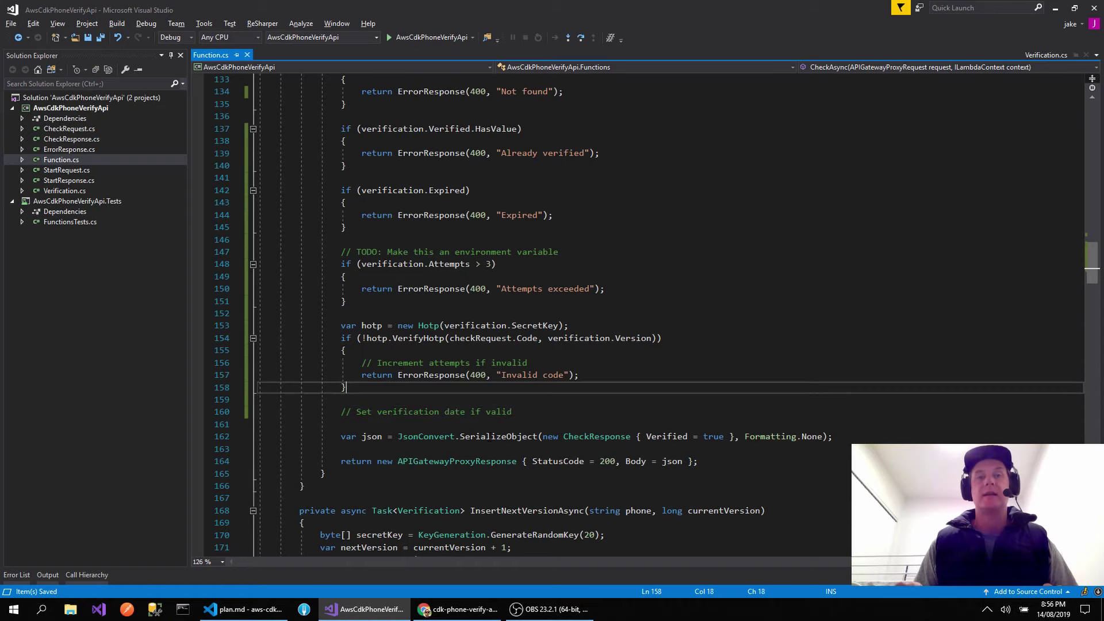
{"action": "key", "text": "Up"}
{"action": "scroll", "coordinate": [510, 227], "scroll_direction": "down", "scroll_amount": 4}
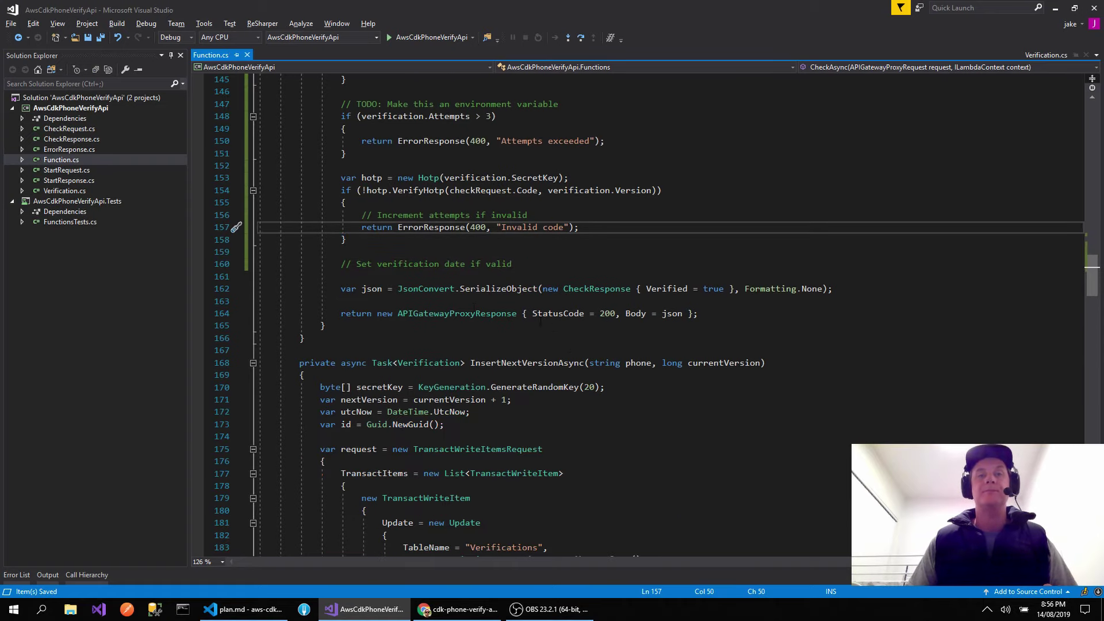
{"action": "key", "text": "Down"}
{"action": "key", "text": "Down"}
{"action": "key", "text": "Down"}
{"action": "key", "text": "Delete"}
{"action": "scroll", "coordinate": [613, 328], "scroll_direction": "up", "scroll_amount": 2}
- Add 'await IncrementAttemptsAsync(phone, Version)' under the increment attempts comment
{"action": "left_click", "coordinate": [623, 290]}
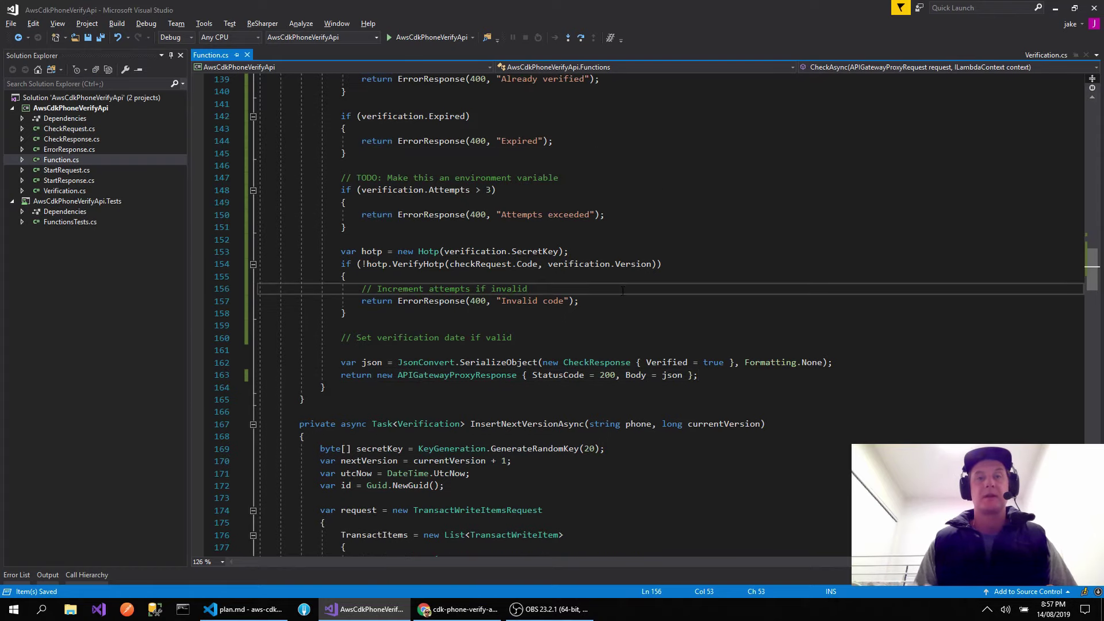
{"action": "key", "text": "Return"}
{"action": "key", "text": "Return"}
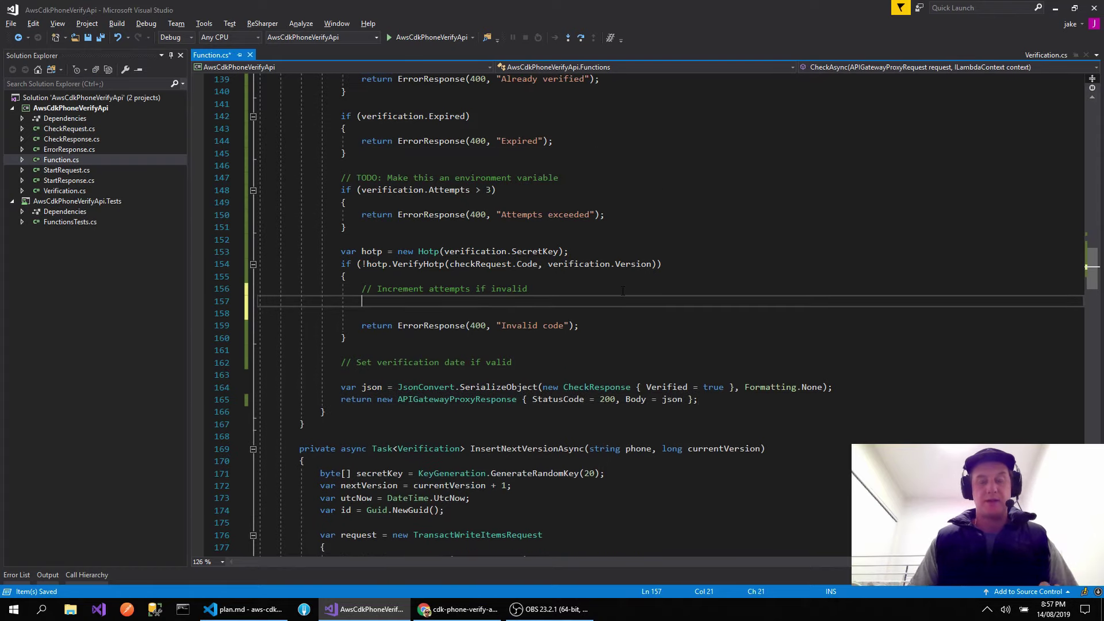
{"action": "type", "text": "t "}
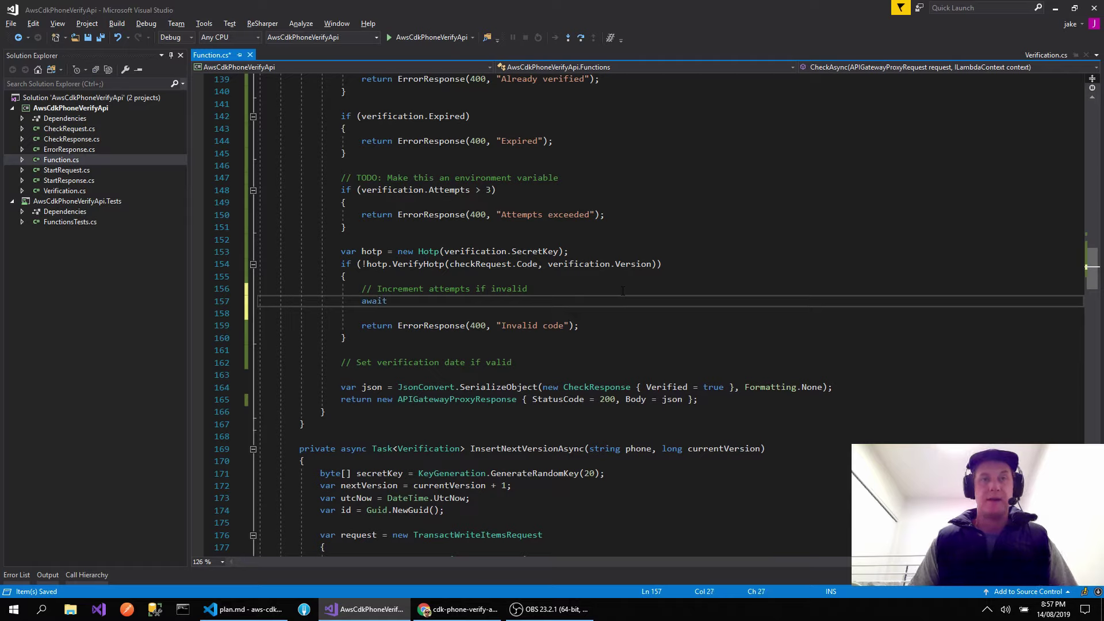
{"action": "type", "text": "Increme"}
{"action": "type", "text": "t"}
{"action": "type", "text": "t"}
{"action": "type", "text": "ts(cu"}
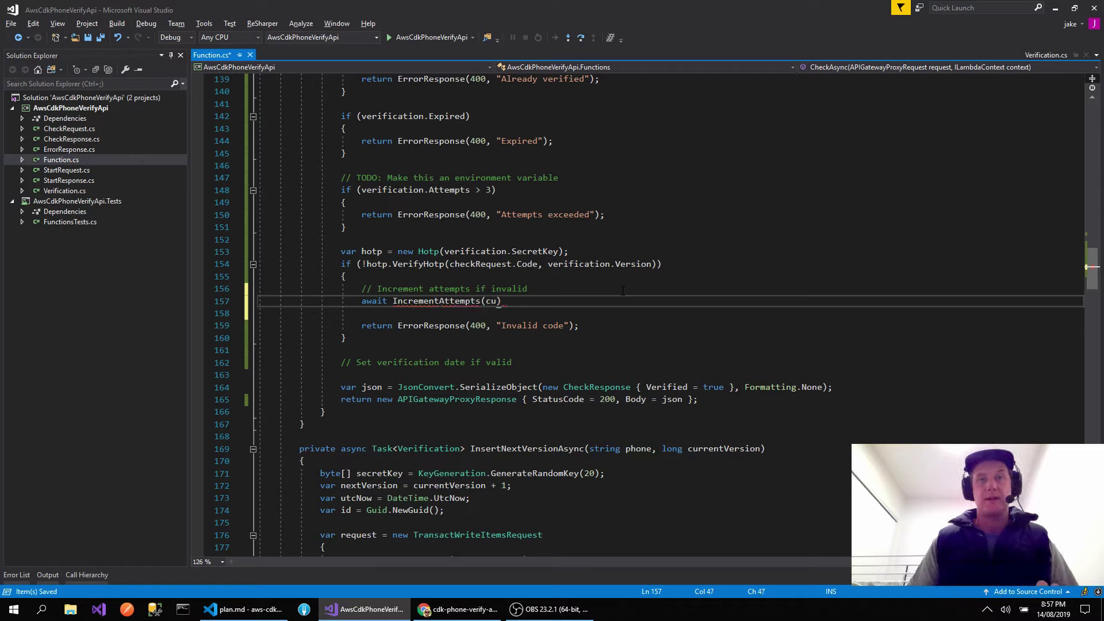
{"action": "type", "text": "e.Ph"}
{"action": "key", "text": "Tab"}
{"action": "type", "text": "e"}
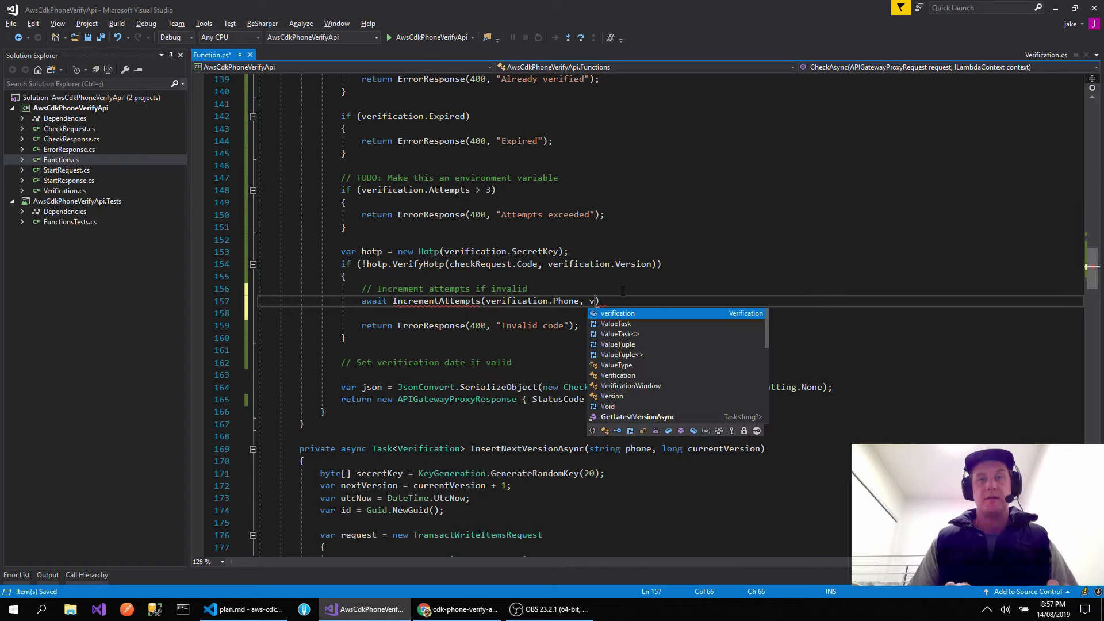
{"action": "type", "text": ".v"}
{"action": "key", "text": "Tab"}
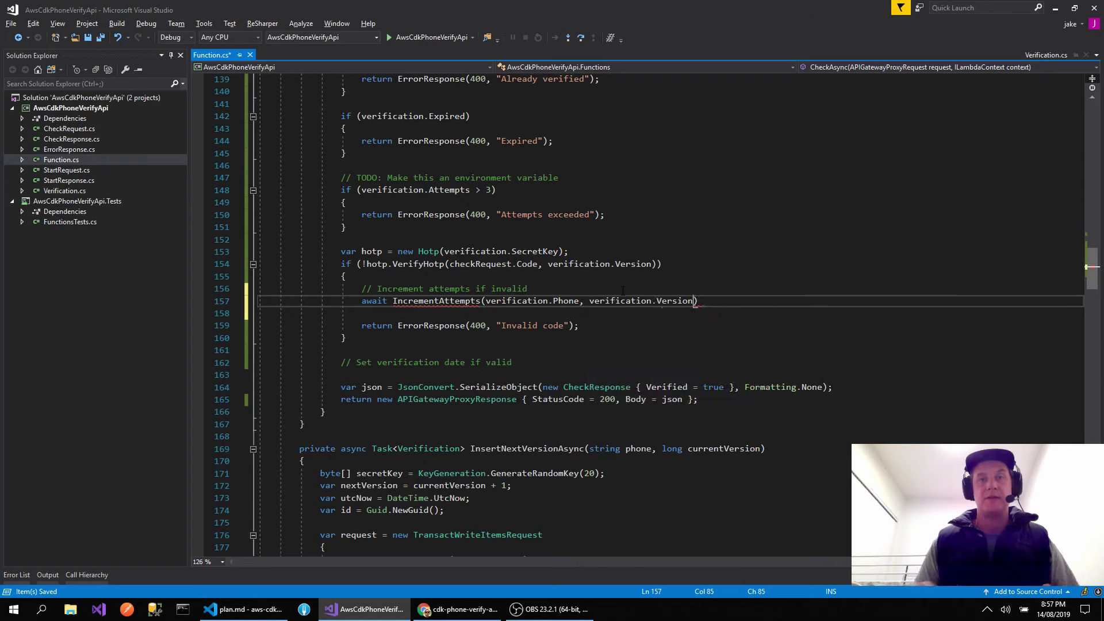
{"action": "type", "text": ";"}
{"action": "key", "text": "Home"}
{"action": "key", "text": "ctrl+Right"}
{"action": "key", "text": "ctrl+Right"}
{"action": "type", "text": "Awai"}
{"action": "key", "text": "BackSpace"}
{"action": "key", "text": "BackSpace"}
{"action": "key", "text": "BackSpace"}
{"action": "key", "text": "BackSpace"}
{"action": "type", "text": "Async"}
{"action": "key", "text": "End"}
{"action": "key", "text": "Delete"}
{"action": "key", "text": "Home"}
{"action": "key", "text": "ctrl+Right"}
{"action": "key", "text": "End"}
{"action": "key", "text": "Down"}
{"action": "key", "text": "Down"}
{"action": "key", "text": "Down"}
{"action": "key", "text": "Down"}
- Paste a copy of the call under the valid comment and rename it SetVerificationVerifiedAsync
{"action": "key", "text": "Return"}
{"action": "type", "text": "await IncrementAttemptsAsync(verification.Phone, verification.Version);"}
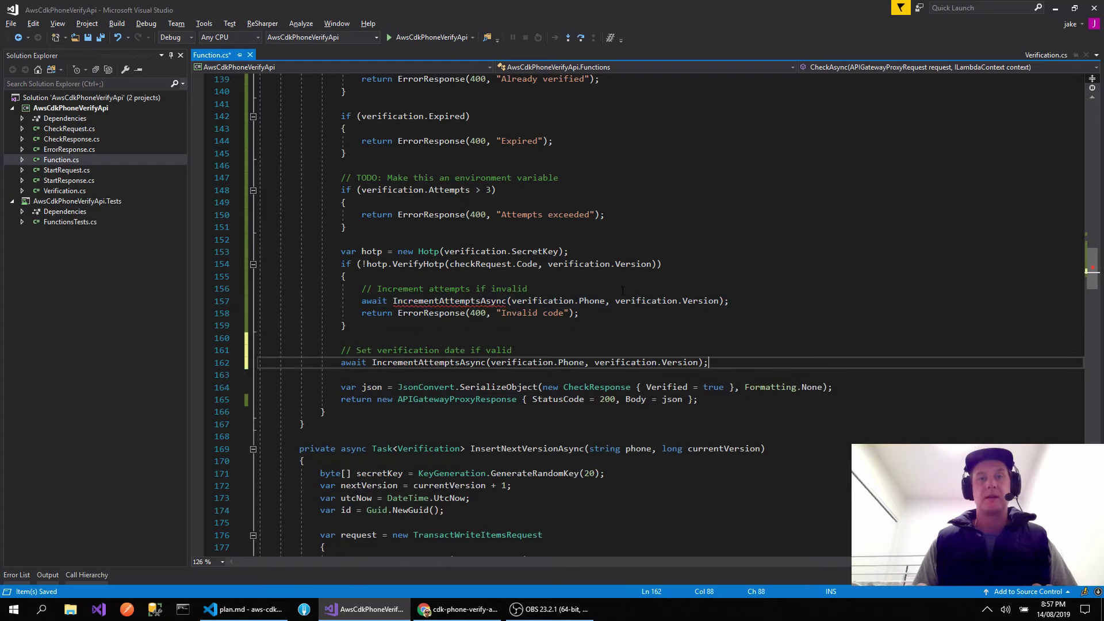
{"action": "key", "text": "Home"}
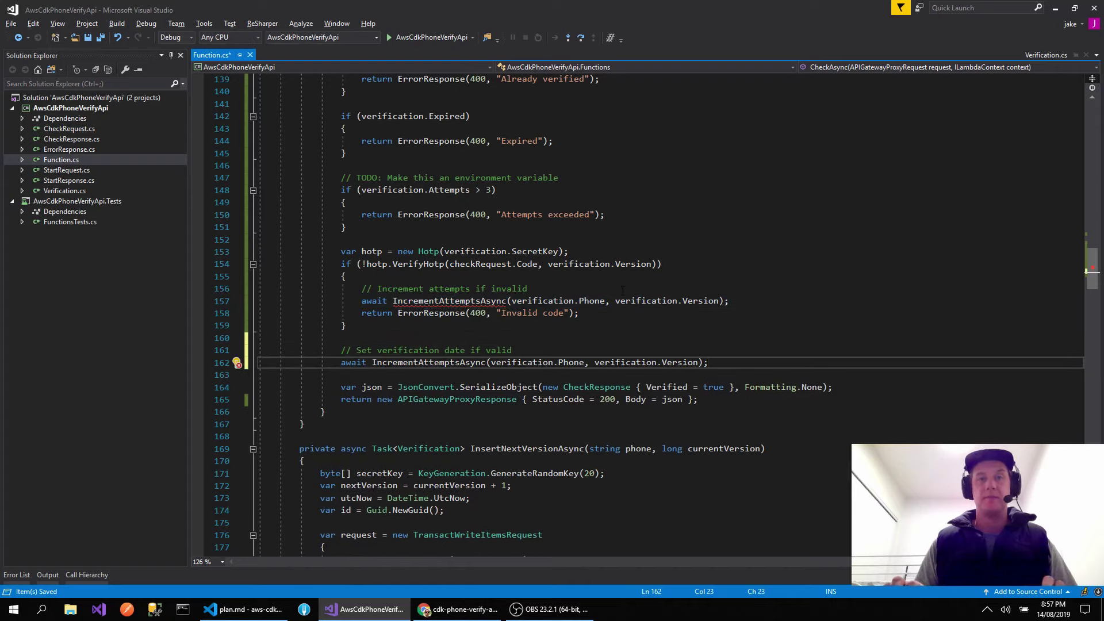
{"action": "key", "text": "shift+Right"}
{"action": "key", "text": "shift+Right"}
{"action": "key", "text": "shift+Right"}
{"action": "key", "text": "shift+Right"}
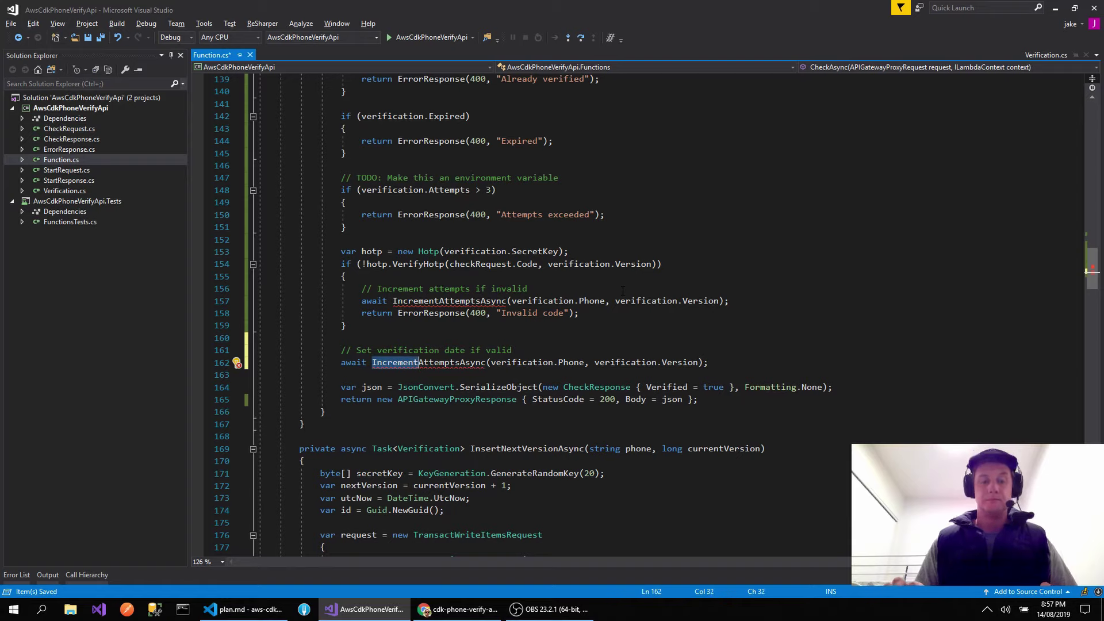
{"action": "type", "text": "Set"}
{"action": "key", "text": "shift+Right"}
{"action": "key", "text": "shift+Right"}
{"action": "key", "text": "shift+Right"}
{"action": "key", "text": "shift+Right"}
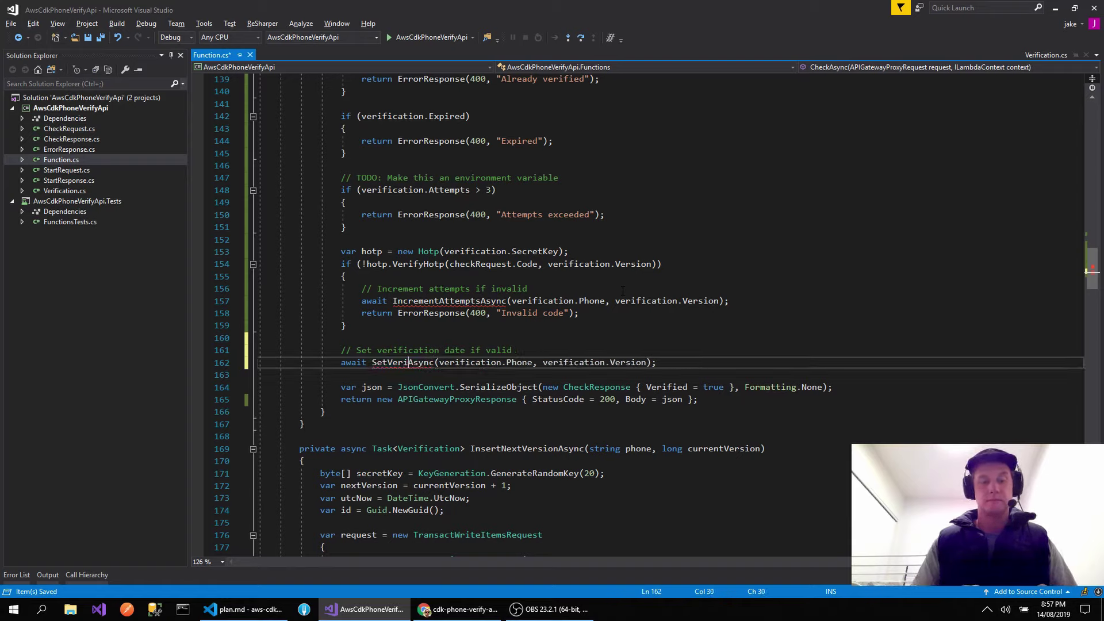
{"action": "type", "text": "fication"}
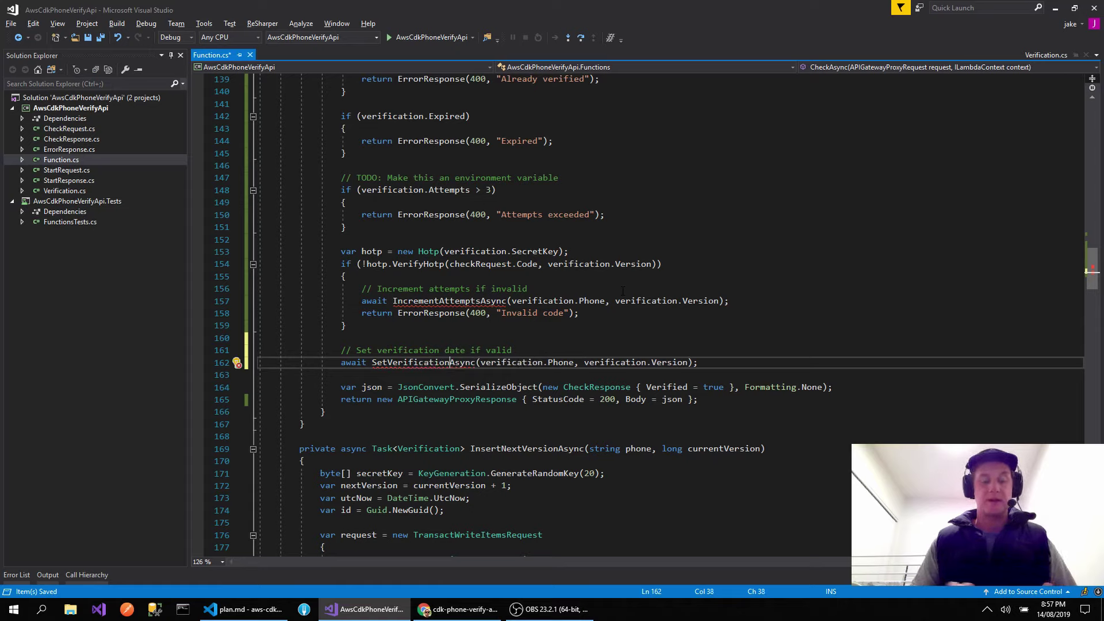
{"action": "type", "text": "Ver"}
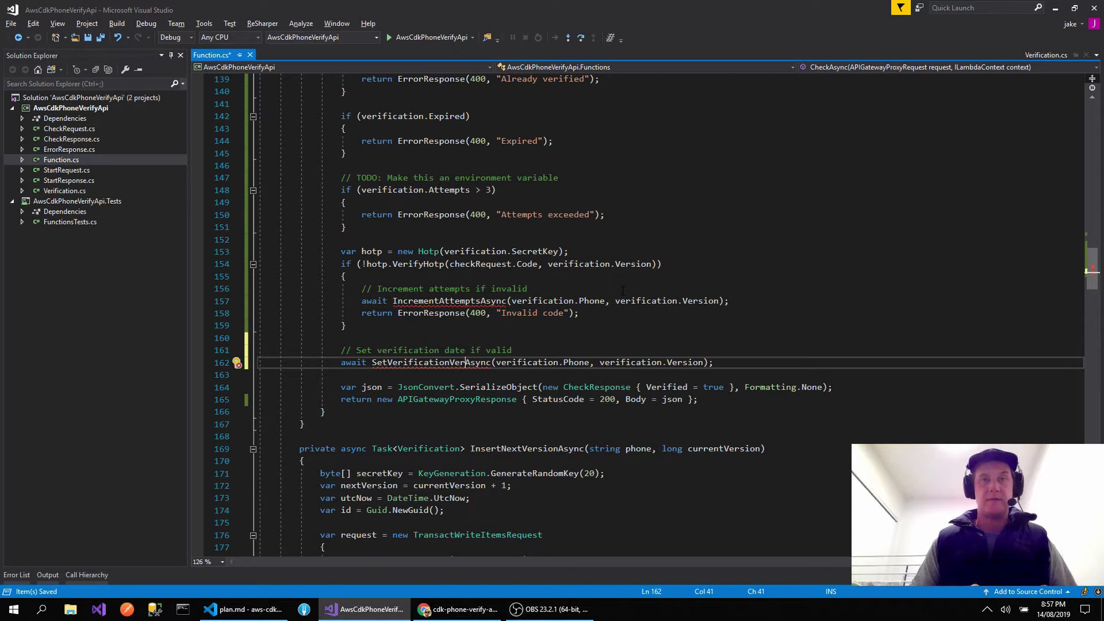
{"action": "type", "text": "ified"}
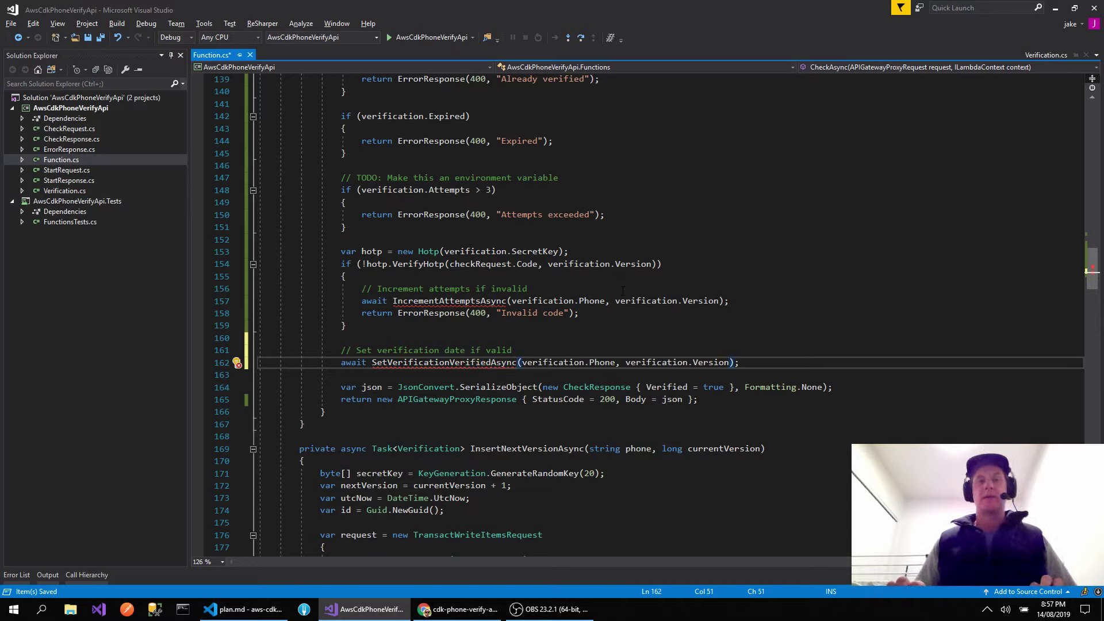
{"action": "key", "text": "ctrl+Left"}
{"action": "key", "text": "ctrl+Left"}
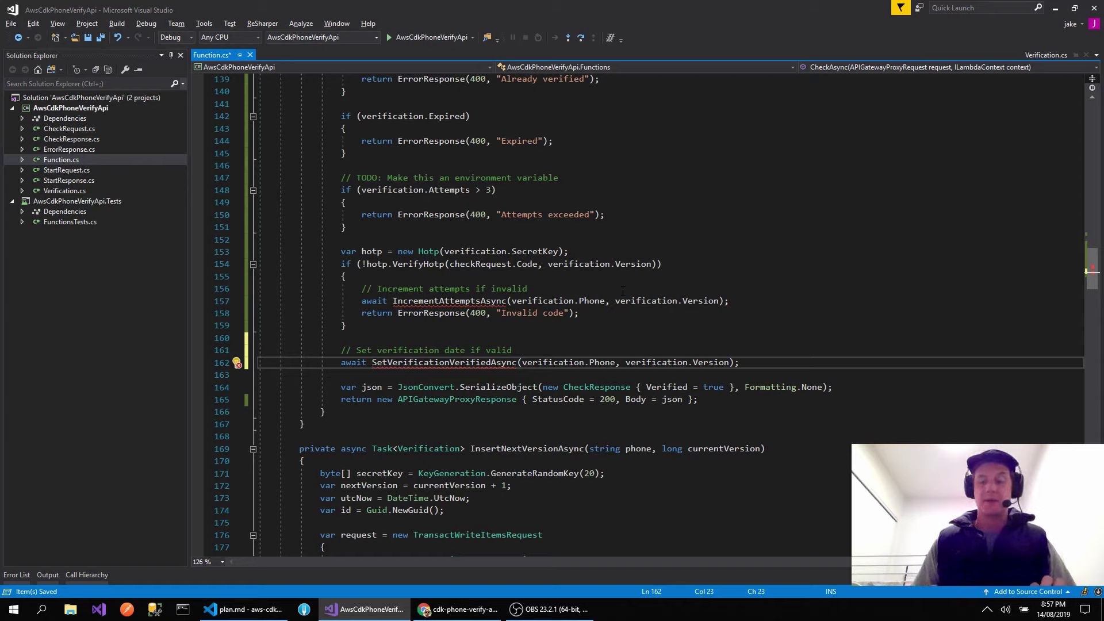
- Generate method stubs for SetVerificationVerifiedAsync and IncrementAttemptsAsync with Ctrl+
{"action": "key", "text": "ctrl+period"}
{"action": "key", "text": "Return"}
{"action": "key", "text": "Up"}
{"action": "key", "text": "Up"}
{"action": "key", "text": "Up"}
{"action": "key", "text": "Up"}
{"action": "key", "text": "ctrl+period"}
{"action": "key", "text": "Return"}
{"action": "key", "text": "Up"}
- Delete the increment attempts and verification date comment lines
{"action": "key", "text": "Home"}
{"action": "key", "text": "shift+Down"}
{"action": "key", "text": "Delete"}
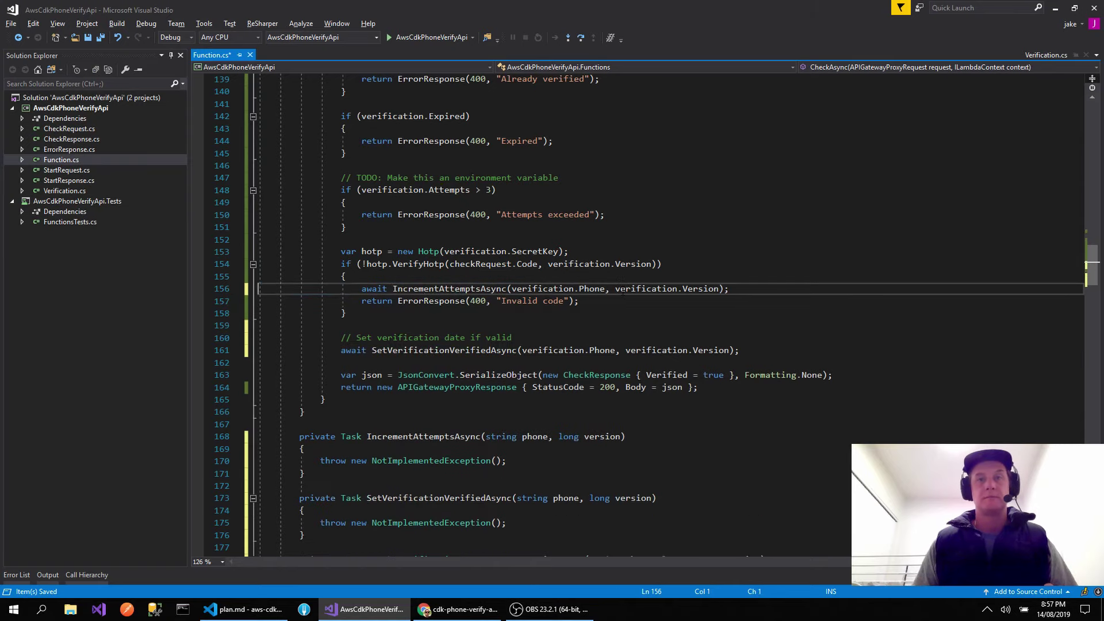
{"action": "key", "text": "Down"}
{"action": "key", "text": "End"}
{"action": "key", "text": "Down"}
{"action": "key", "text": "Down"}
{"action": "key", "text": "Down"}
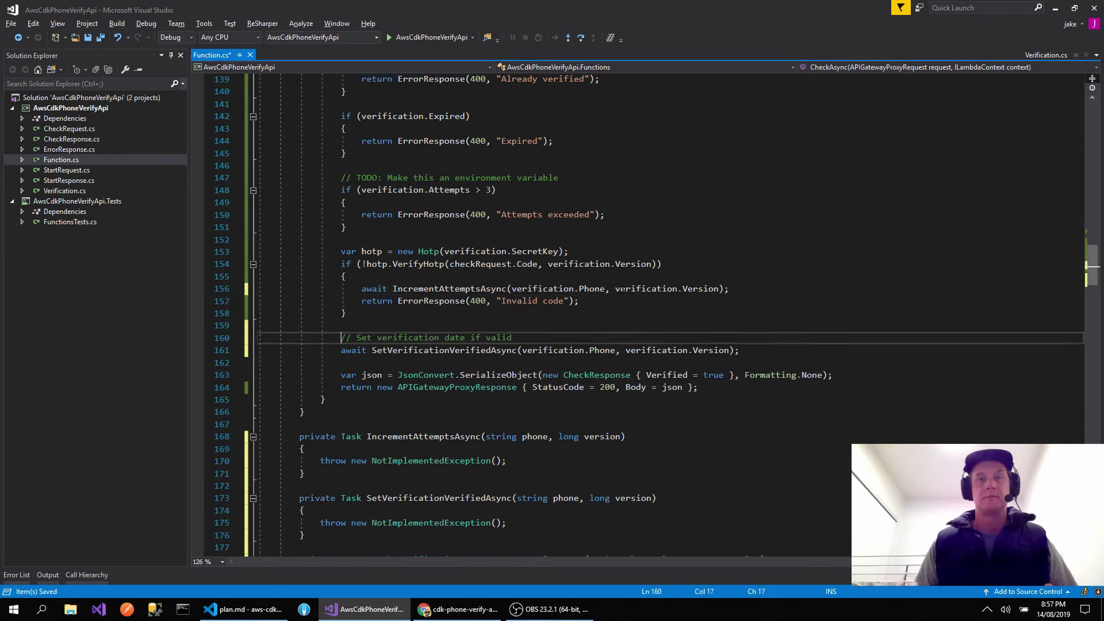
{"action": "key", "text": "shift+Down"}
{"action": "key", "text": "Delete"}
{"action": "key", "text": "End"}
{"action": "scroll", "coordinate": [622, 292], "scroll_direction": "down", "scroll_amount": 3}
{"action": "scroll", "coordinate": [604, 294], "scroll_direction": "down", "scroll_amount": 1}
- Review the Put and Update operations in the insert methods and copy the Update block
{"action": "left_click", "coordinate": [550, 300]}
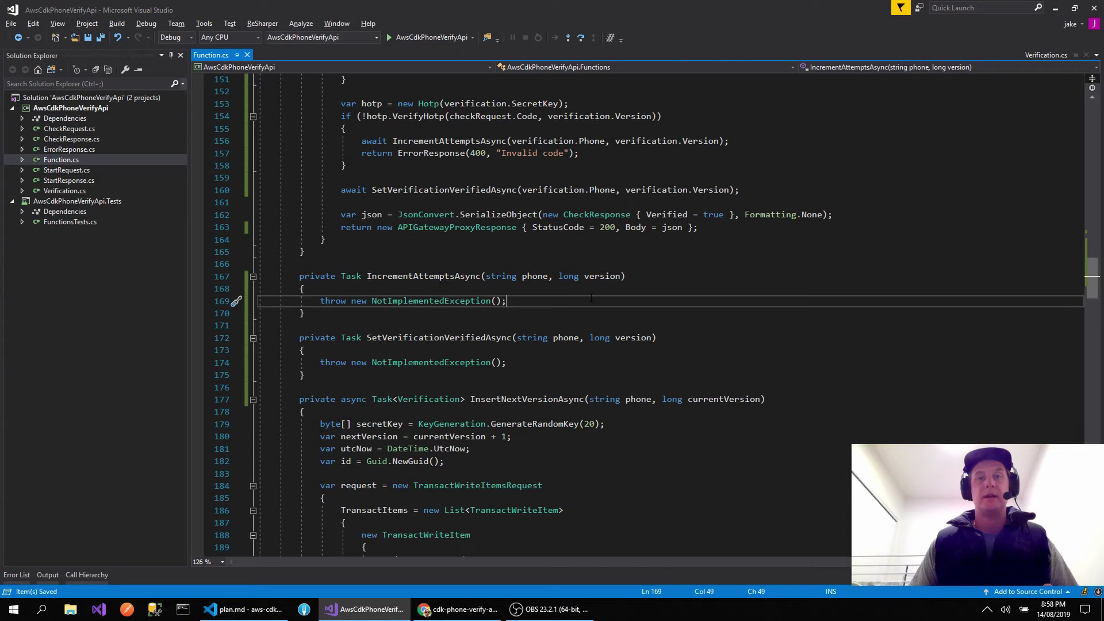
{"action": "scroll", "coordinate": [668, 297], "scroll_direction": "down", "scroll_amount": 5}
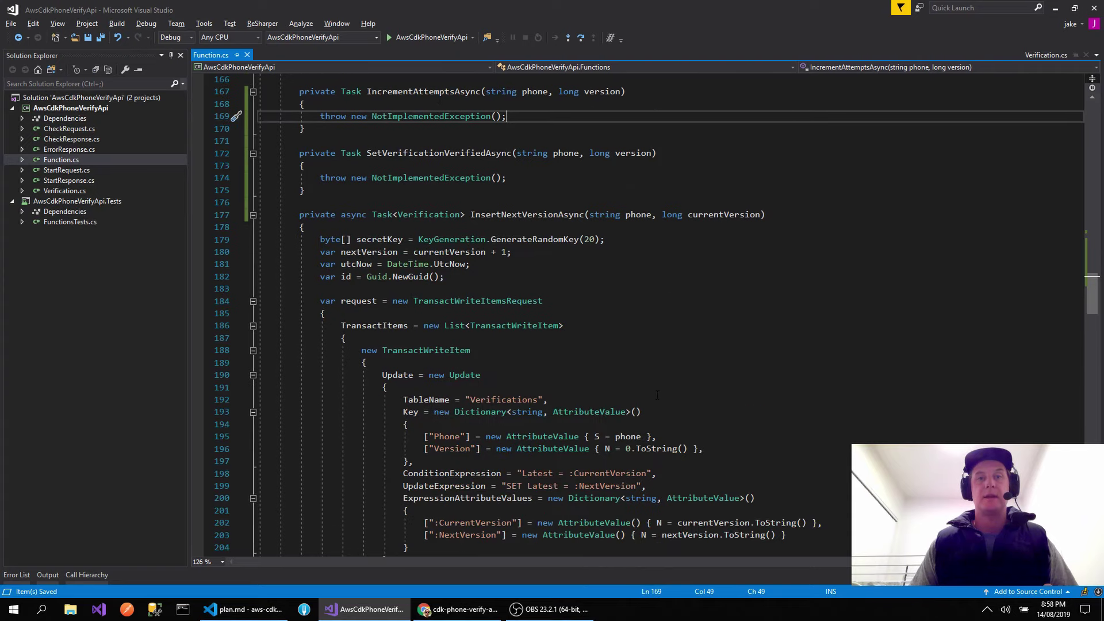
{"action": "scroll", "coordinate": [657, 394], "scroll_direction": "down", "scroll_amount": 4}
{"action": "scroll", "coordinate": [661, 394], "scroll_direction": "down", "scroll_amount": 6}
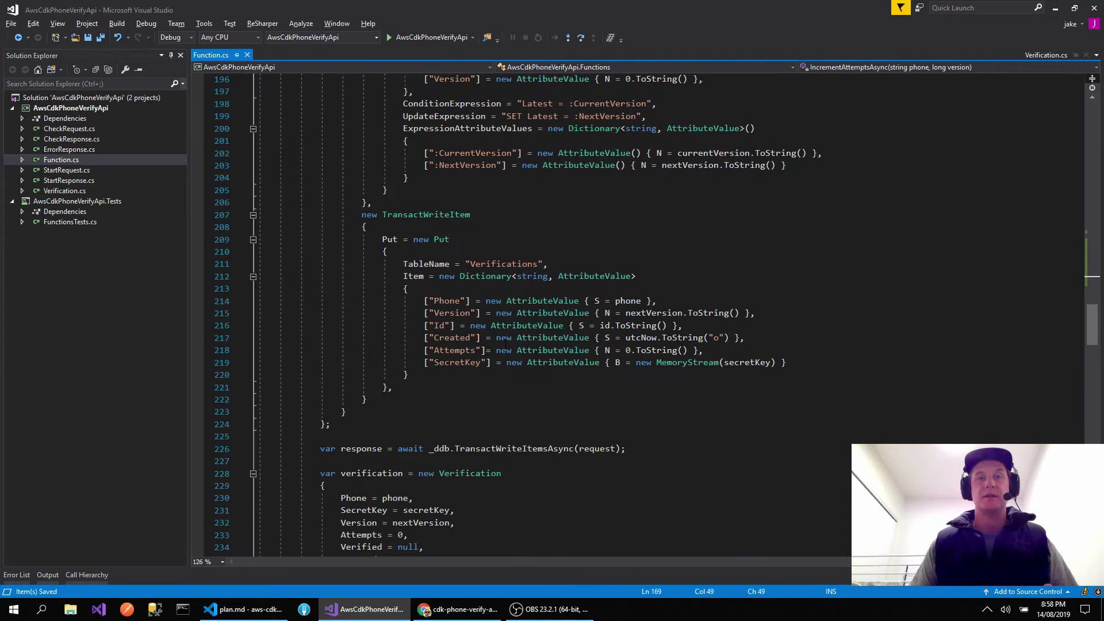
{"action": "scroll", "coordinate": [505, 344], "scroll_direction": "down", "scroll_amount": 4}
{"action": "scroll", "coordinate": [543, 352], "scroll_direction": "down", "scroll_amount": 3}
{"action": "scroll", "coordinate": [542, 347], "scroll_direction": "down", "scroll_amount": 5}
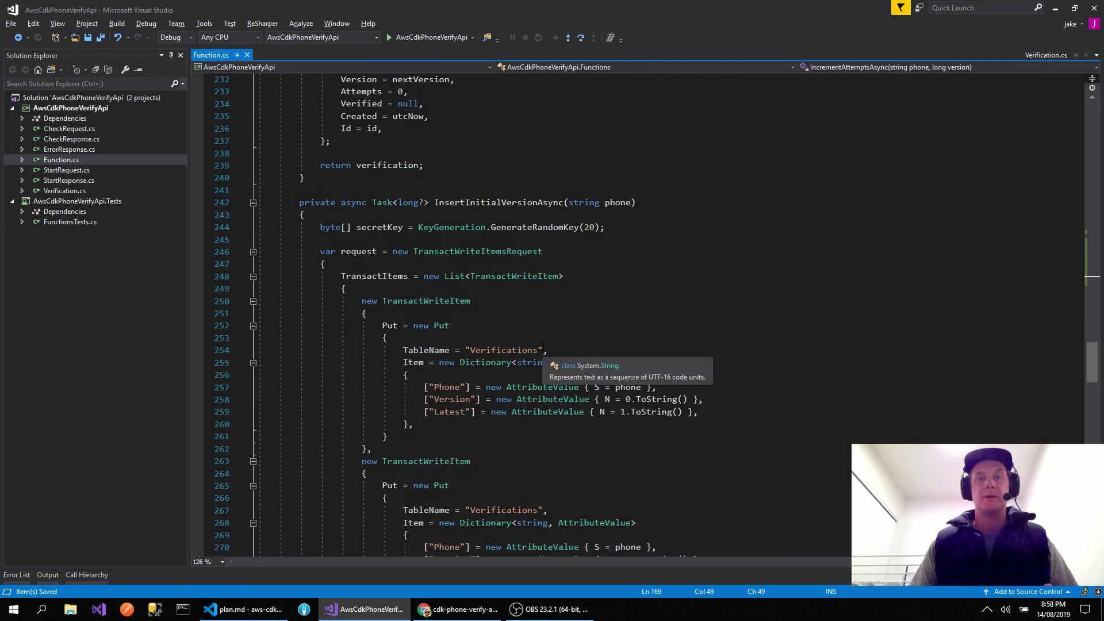
{"action": "scroll", "coordinate": [542, 354], "scroll_direction": "down", "scroll_amount": 5}
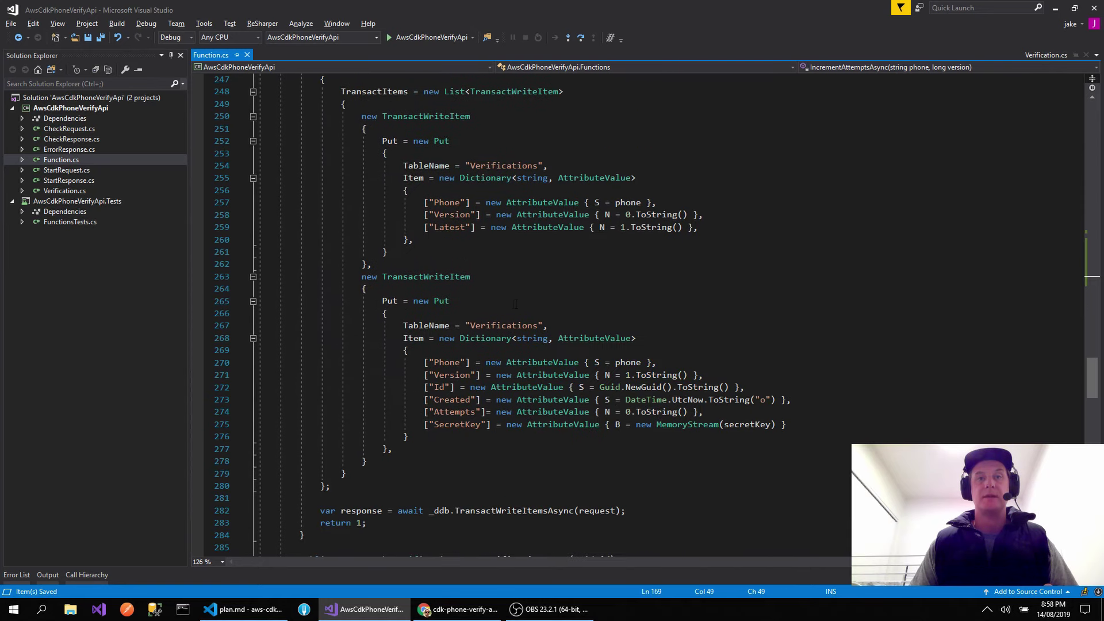
{"action": "left_click", "coordinate": [466, 300]}
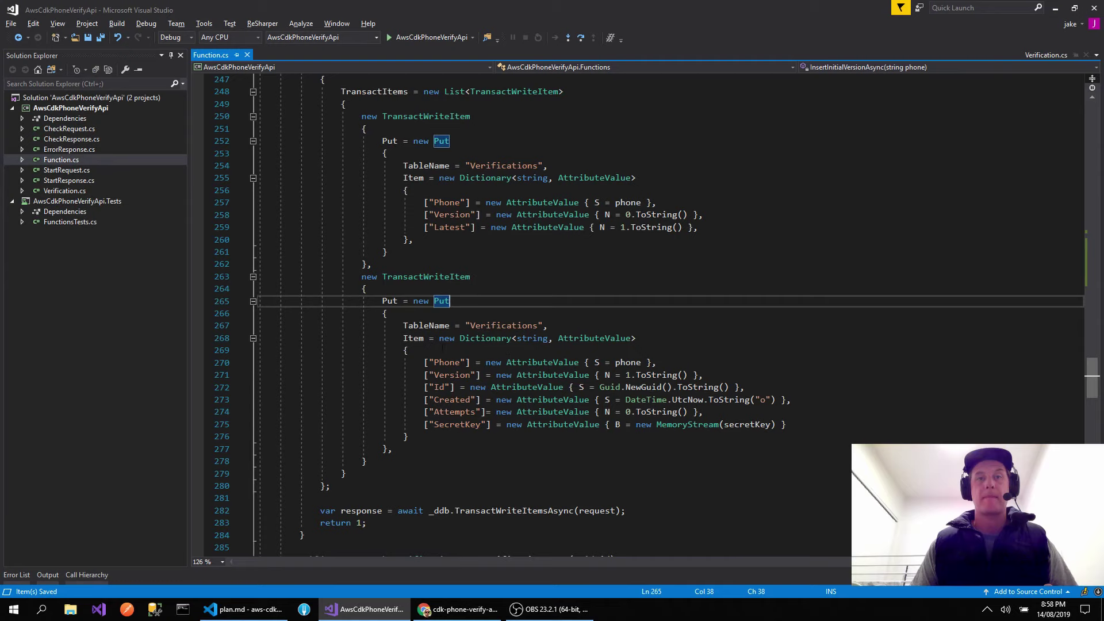
{"action": "scroll", "coordinate": [399, 325], "scroll_direction": "up", "scroll_amount": 4}
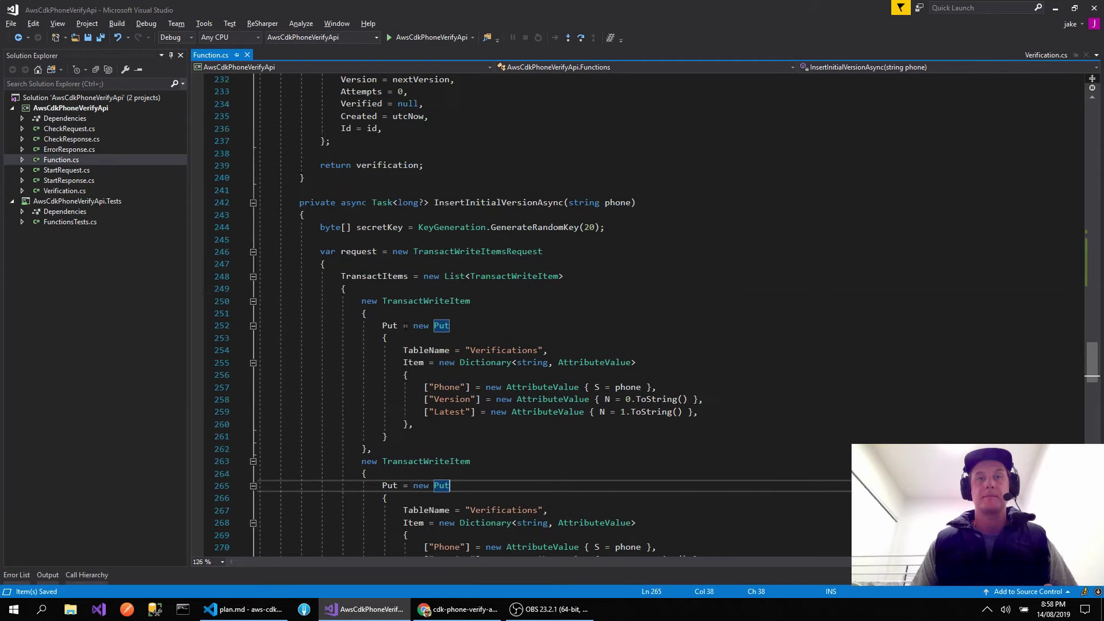
{"action": "scroll", "coordinate": [406, 325], "scroll_direction": "up", "scroll_amount": 7}
{"action": "scroll", "coordinate": [410, 327], "scroll_direction": "up", "scroll_amount": 3}
{"action": "scroll", "coordinate": [416, 326], "scroll_direction": "up", "scroll_amount": 5}
{"action": "scroll", "coordinate": [416, 328], "scroll_direction": "up", "scroll_amount": 3}
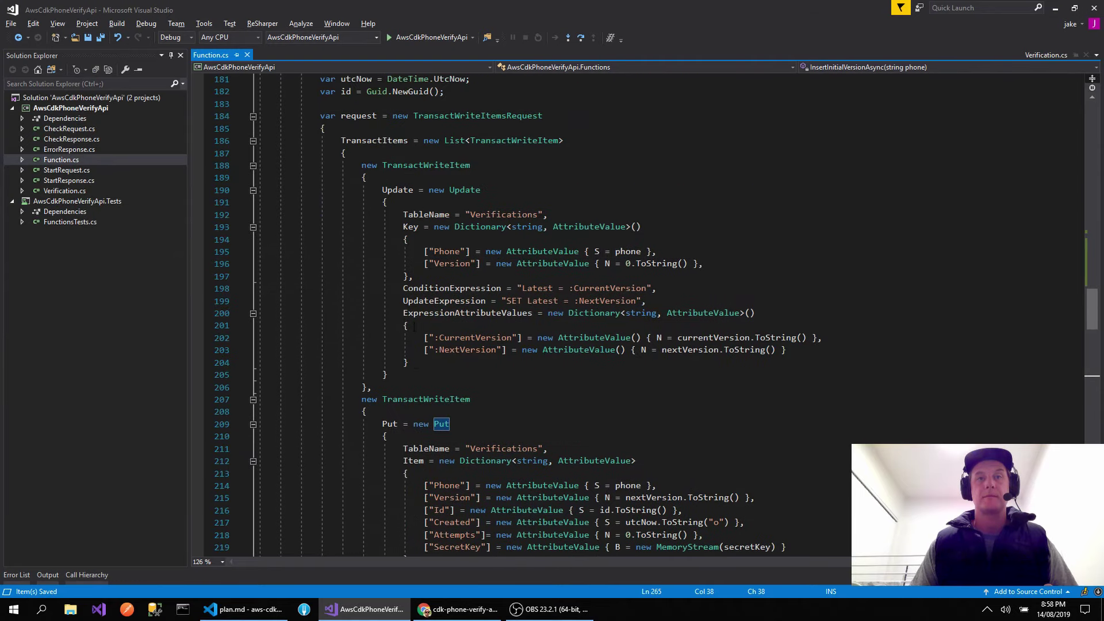
{"action": "left_click_drag", "start_coordinate": [382, 190], "coordinate": [404, 381]}
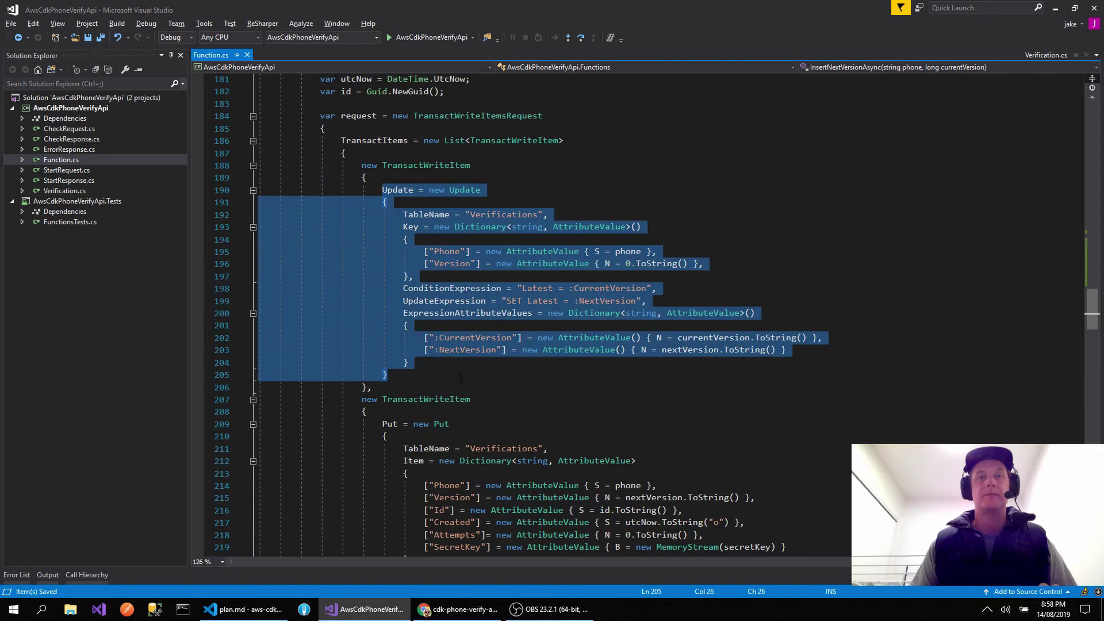
{"action": "scroll", "coordinate": [461, 379], "scroll_direction": "up", "scroll_amount": 6}
{"action": "scroll", "coordinate": [400, 349], "scroll_direction": "up", "scroll_amount": 4}
{"action": "left_click", "coordinate": [550, 299]}
- Replace IncrementAttemptsAsync's throw with the pasted Update block, minus its wrapper, unindented
{"action": "key", "text": "shift+Home"}
{"action": "type", "text": "var "}
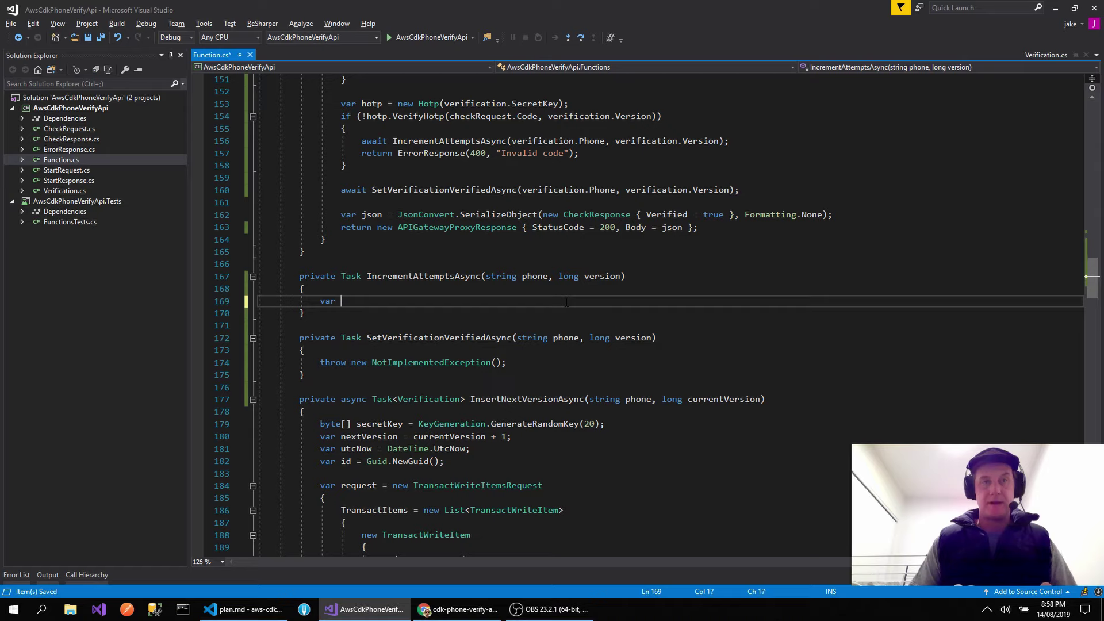
{"action": "type", "text": "request = new Update"}
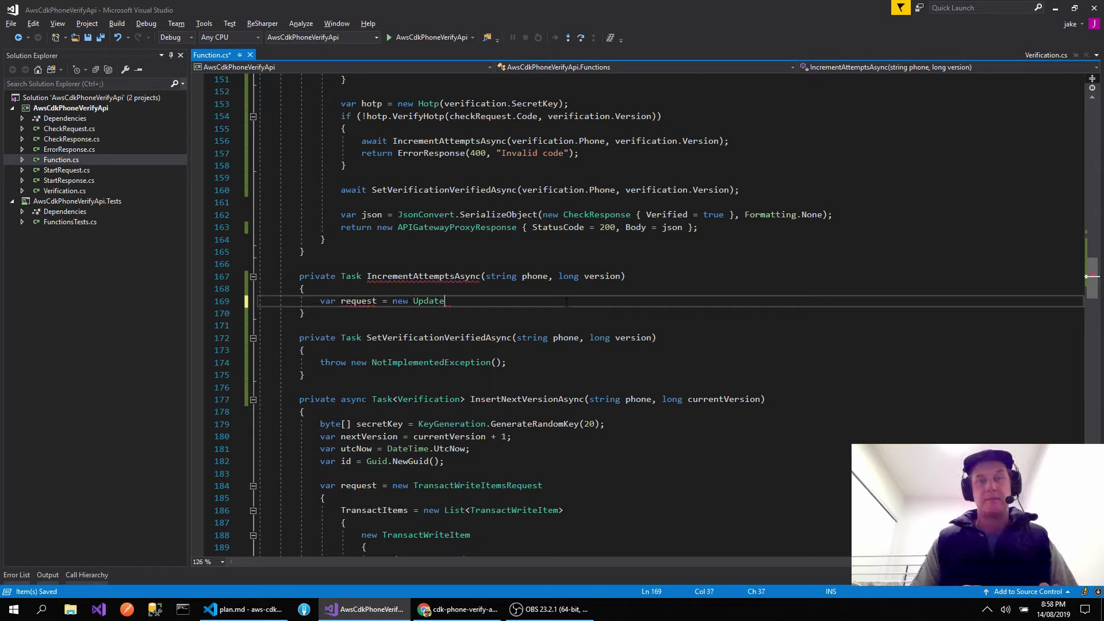
{"action": "type", "text": "I"}
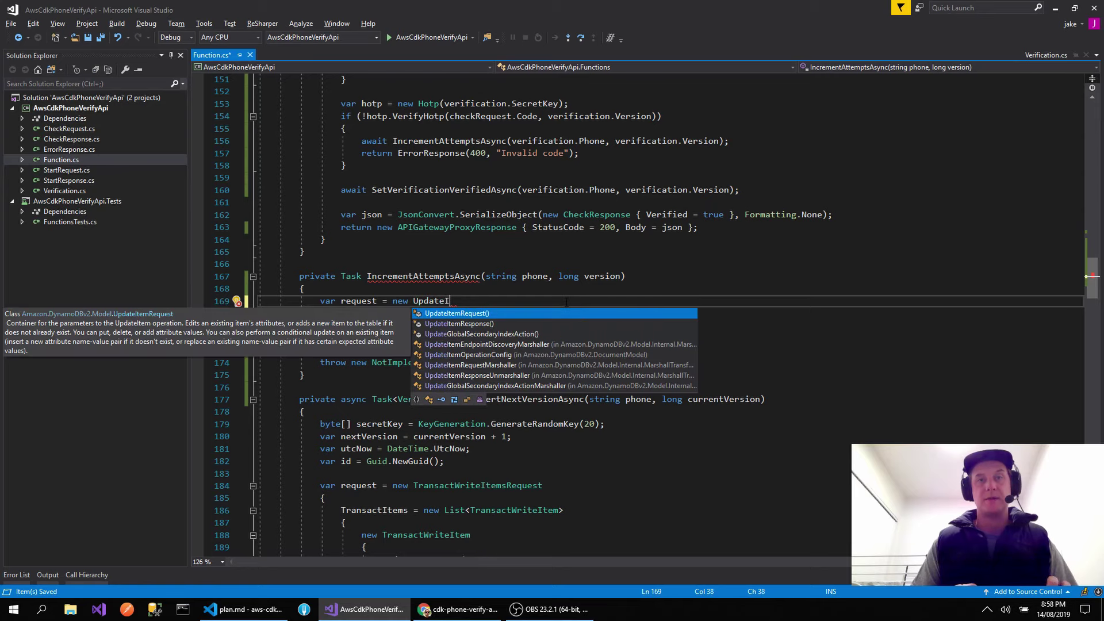
{"action": "type", "text": "temRequest("}
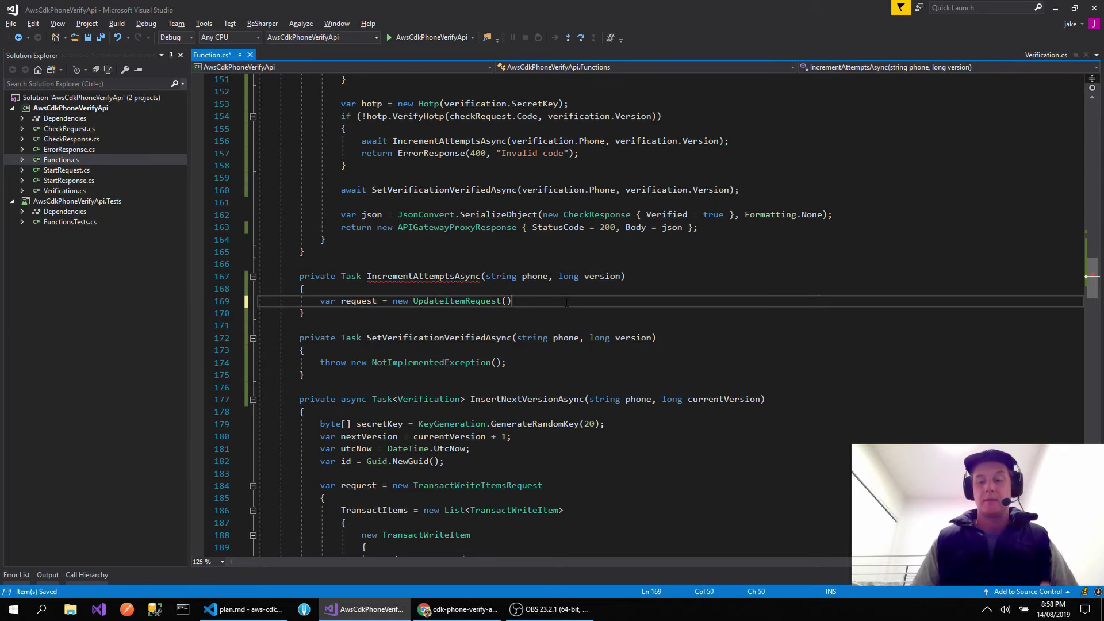
{"action": "type", "text": "Update = new Update                 {                     TableName = \"Verifications\",                     Key = new Dictionary<string, AttributeValue>()                     {                         [\"Phone\"] = new AttributeValue { S = phone },                         [\"Version\"] = new AttributeValue { N = 0.ToString() },                     },                     ConditionExpression = \"Latest = :CurrentVersion\",                     UpdateExpression = \"SET Latest = :NextVersion\",                     ExpressionAttributeValues = new Dictionary<string, AttributeValue>()                     {                         [\":CurrentVersion\"] = new AttributeValue() { N = currentVersion.ToString() },                         [\":NextVersion\"] = new AttributeValue() { N = nextVersion.ToString() }                     }                 }"}
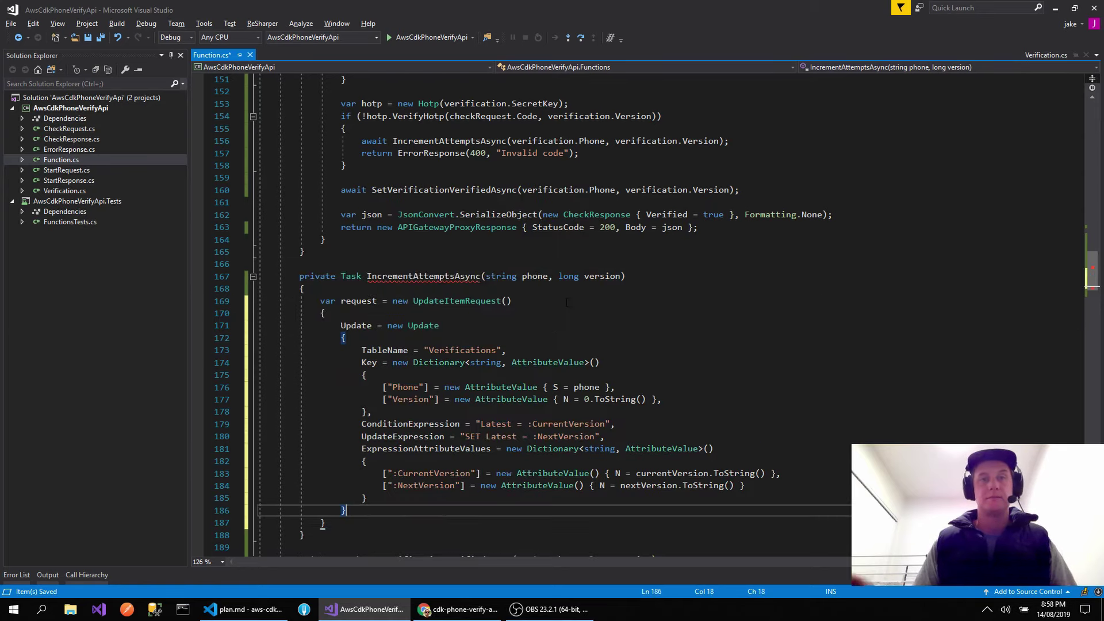
{"action": "left_click", "coordinate": [442, 326]}
{"action": "scroll", "coordinate": [328, 248], "scroll_direction": "down", "scroll_amount": 3}
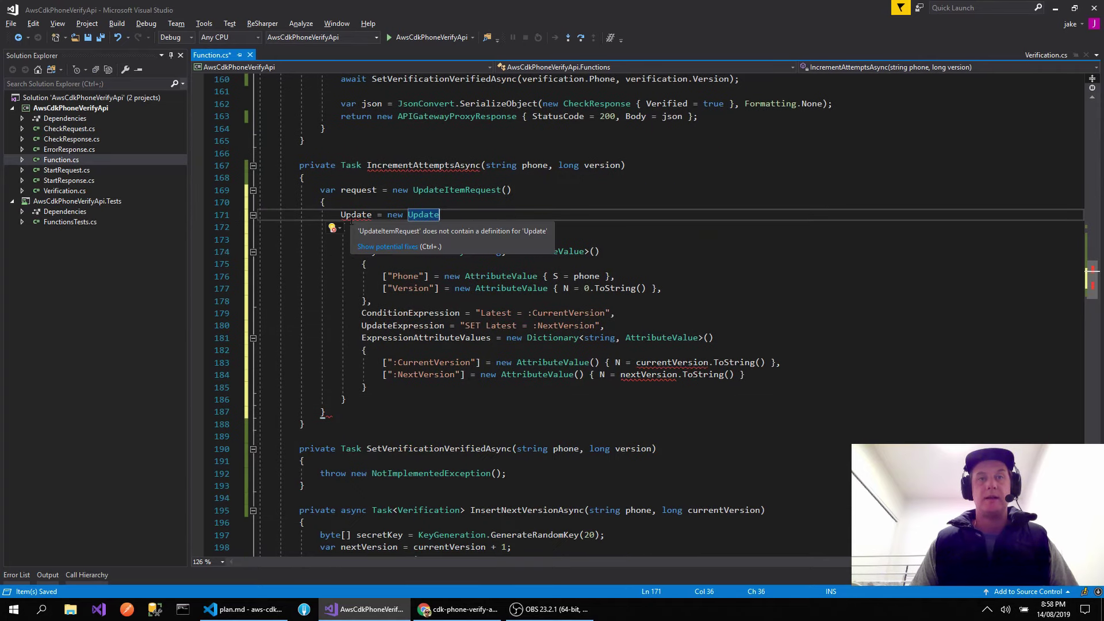
{"action": "left_click_drag", "start_coordinate": [340, 214], "coordinate": [439, 214]}
{"action": "key", "text": "Delete"}
{"action": "key", "text": "Delete"}
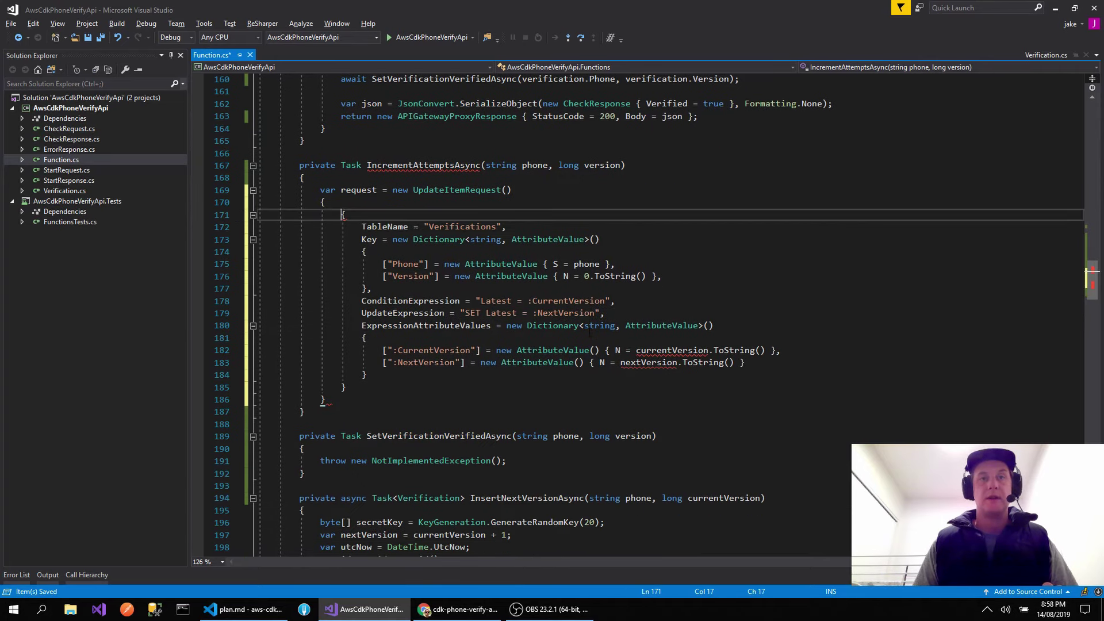
{"action": "key", "text": "Delete"}
{"action": "key", "text": "Down"}
{"action": "key", "text": "Down"}
{"action": "key", "text": "Down"}
{"action": "key", "text": "Down"}
{"action": "key", "text": "Up"}
{"action": "key", "text": "shift+Up"}
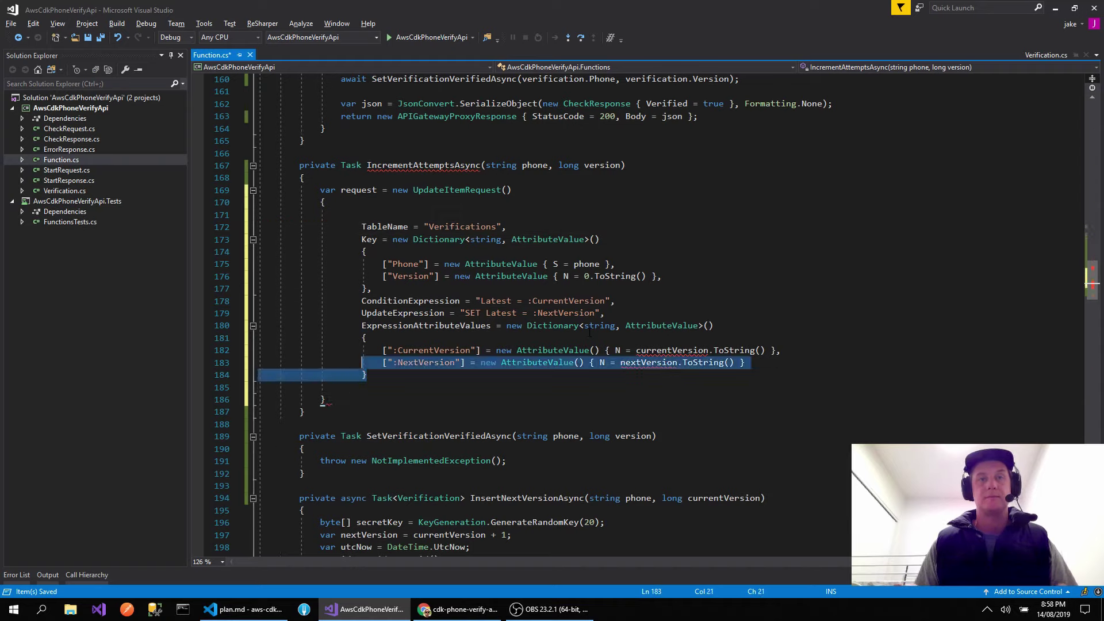
{"action": "key", "text": "shift+Up"}
{"action": "key", "text": "shift+Up"}
{"action": "key", "text": "shift+Up"}
{"action": "key", "text": "shift+Up"}
{"action": "key", "text": "shift+Up"}
{"action": "key", "text": "shift+Tab"}
{"action": "key", "text": "Left"}
{"action": "key", "text": "Delete"}
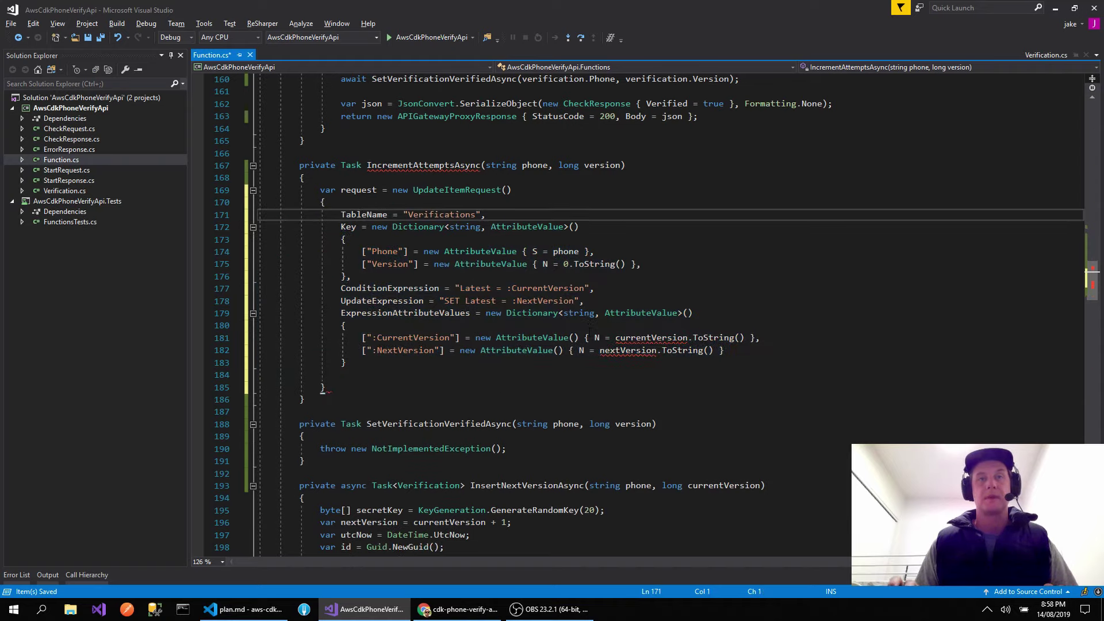
- Key the request by version instead of 0 and delete the ConditionExpression line
{"action": "key", "text": "Down"}
{"action": "key", "text": "Down"}
{"action": "key", "text": "Down"}
{"action": "key", "text": "Down"}
{"action": "key", "text": "End"}
{"action": "key", "text": "shift+Home"}
{"action": "key", "text": "Left"}
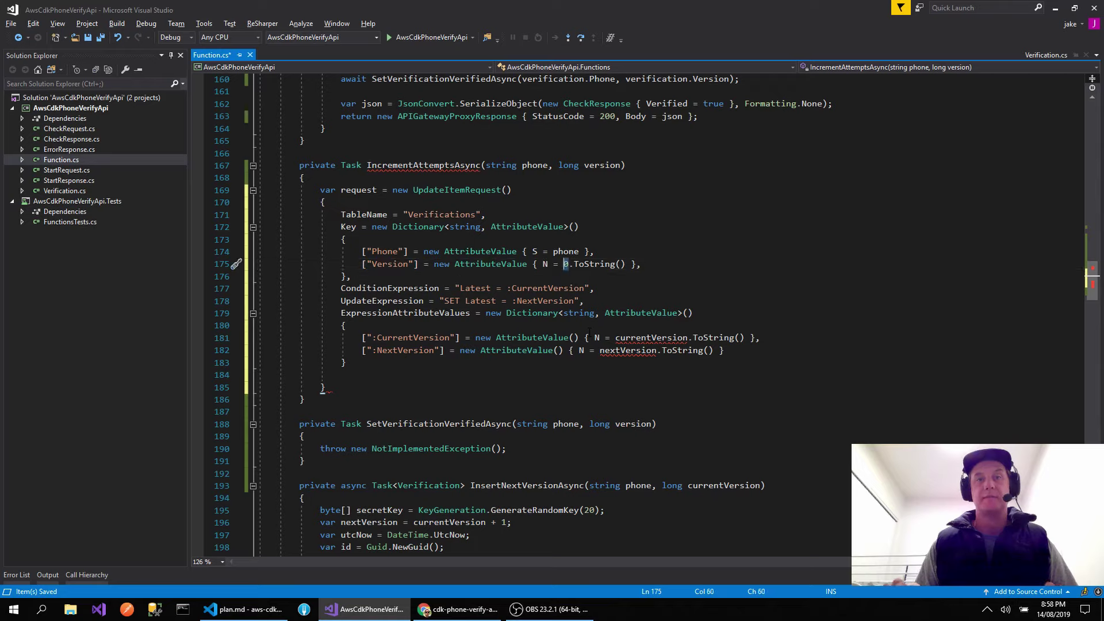
{"action": "key", "text": "BackSpace"}
{"action": "type", "text": "version"}
{"action": "key", "text": "Down"}
{"action": "key", "text": "Down"}
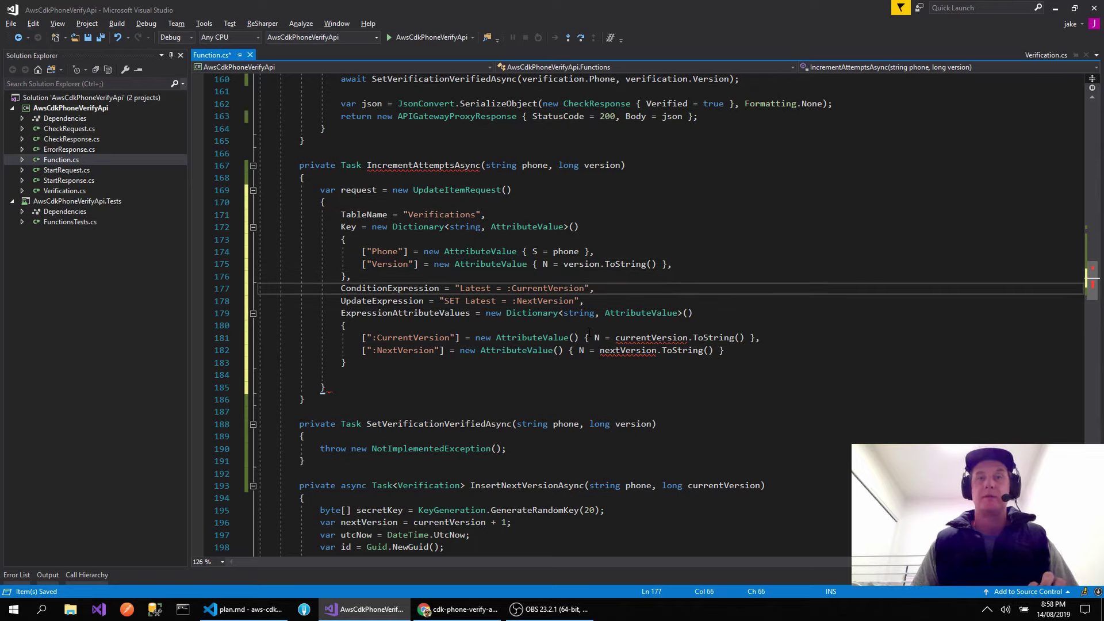
{"action": "key", "text": "shift+Home"}
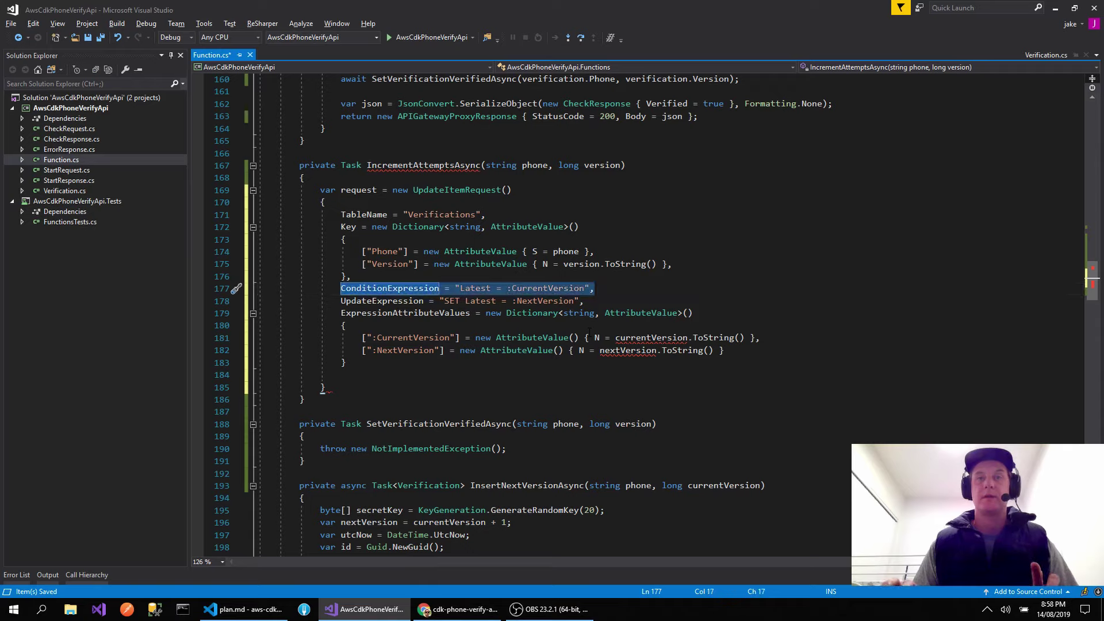
{"action": "key", "text": "shift+Home"}
{"action": "key", "text": "Delete"}
{"action": "key", "text": "Delete"}
{"action": "key", "text": "End"}
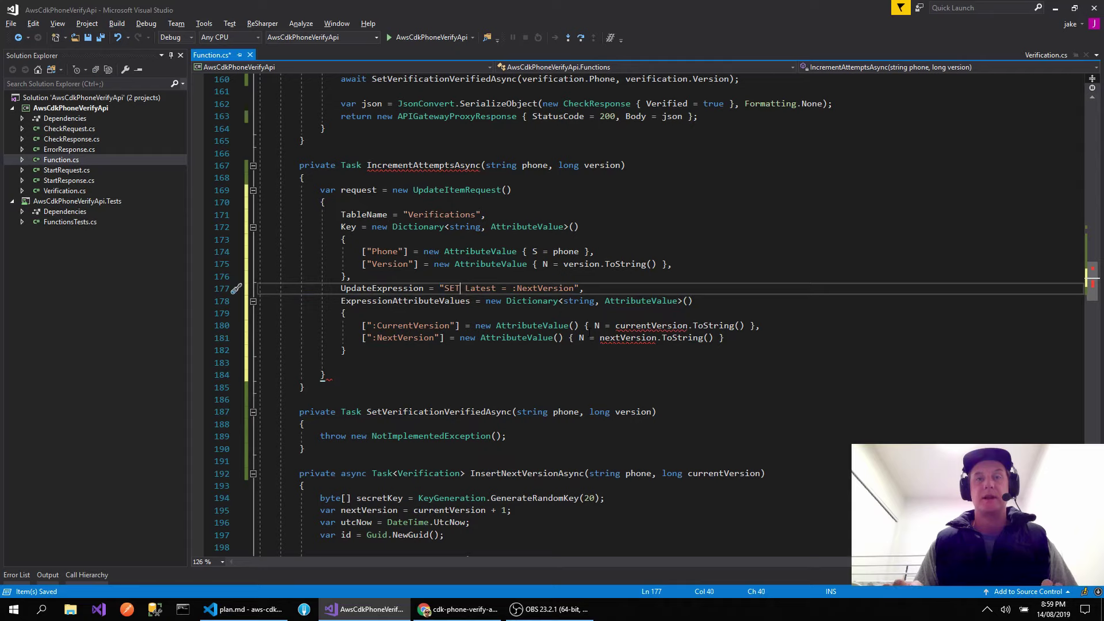
- Change the update expression to 'SET Attempts = Attempts + :Value' and save
{"action": "key", "text": "ctrl+w"}
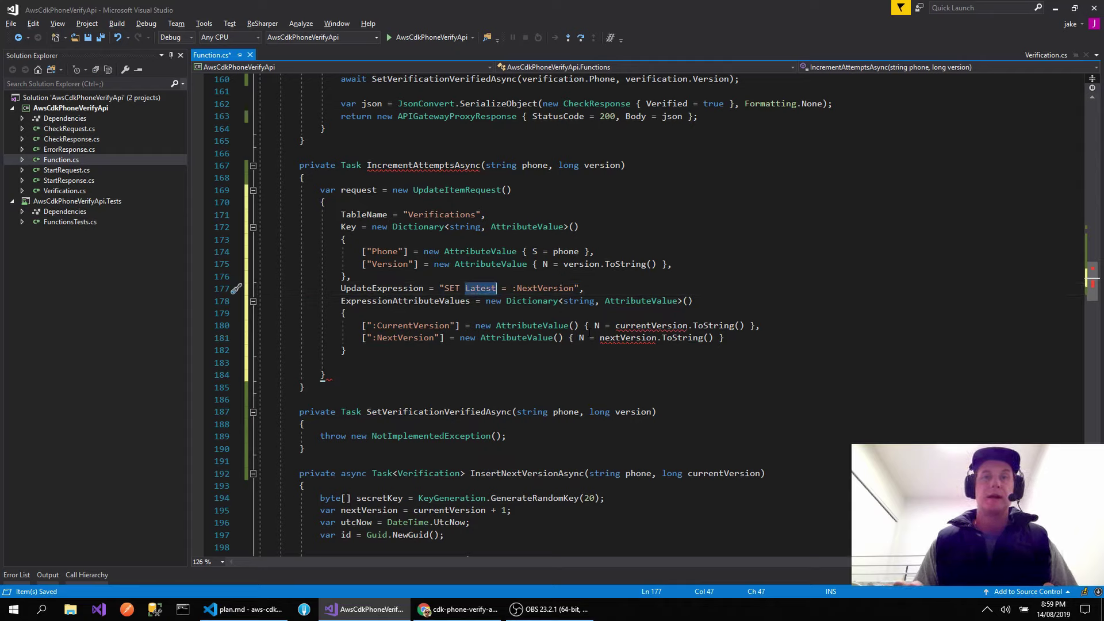
{"action": "type", "text": "Attempts"}
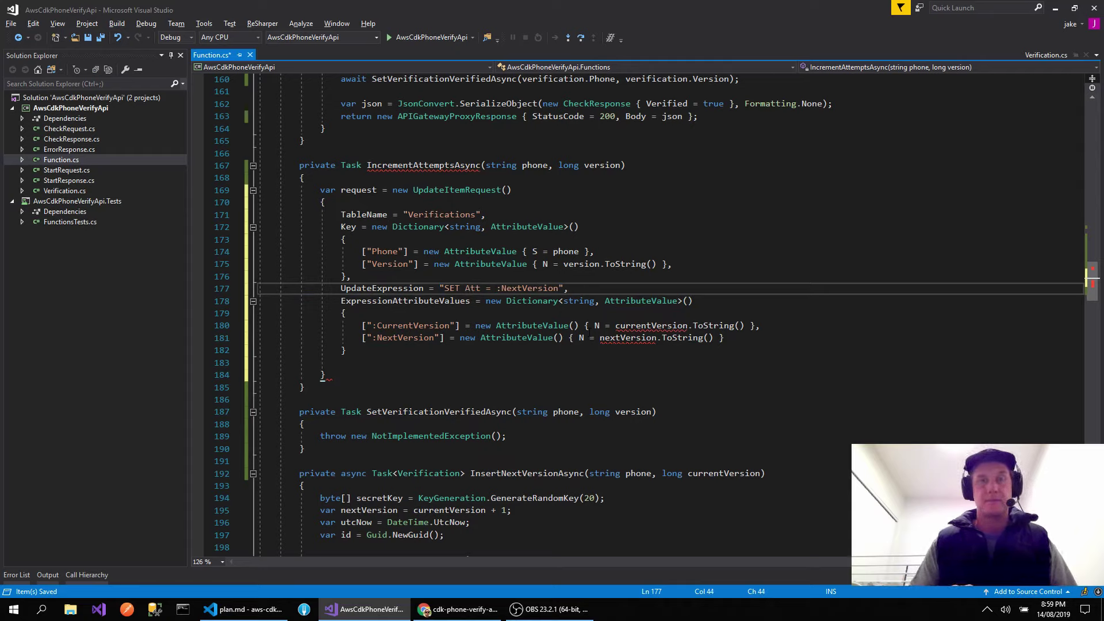
{"action": "key", "text": "Right"}
{"action": "key", "text": "Right"}
{"action": "key", "text": "Right"}
{"action": "key", "text": "ctrl+w"}
{"action": "type", "text": "Attempts + :Va"}
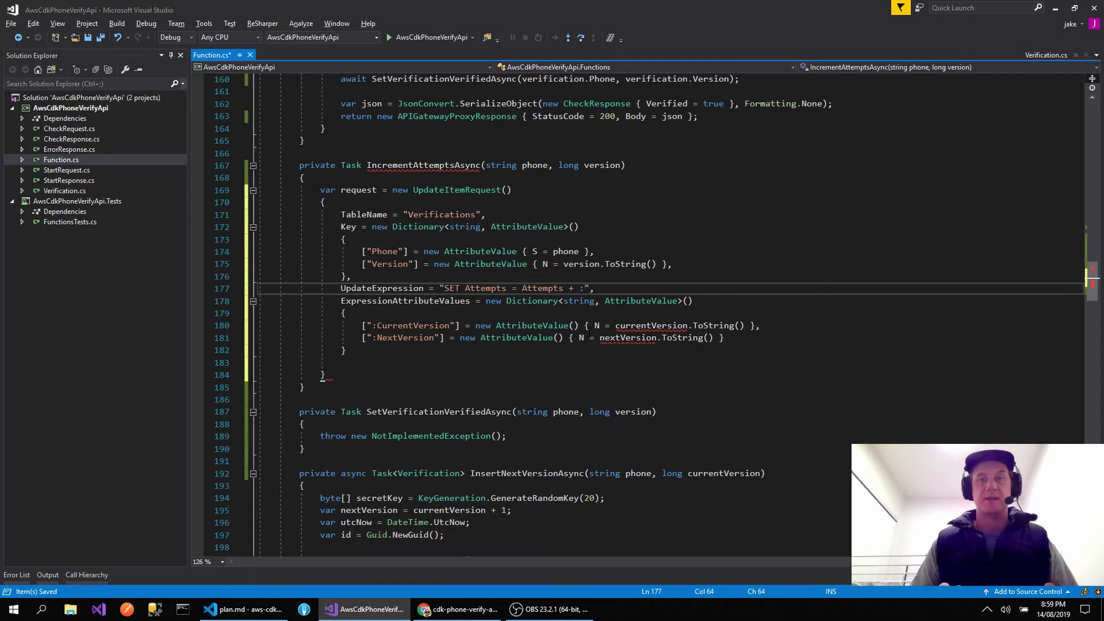
{"action": "type", "text": "lue"}
{"action": "key", "text": "ctrl+s"}
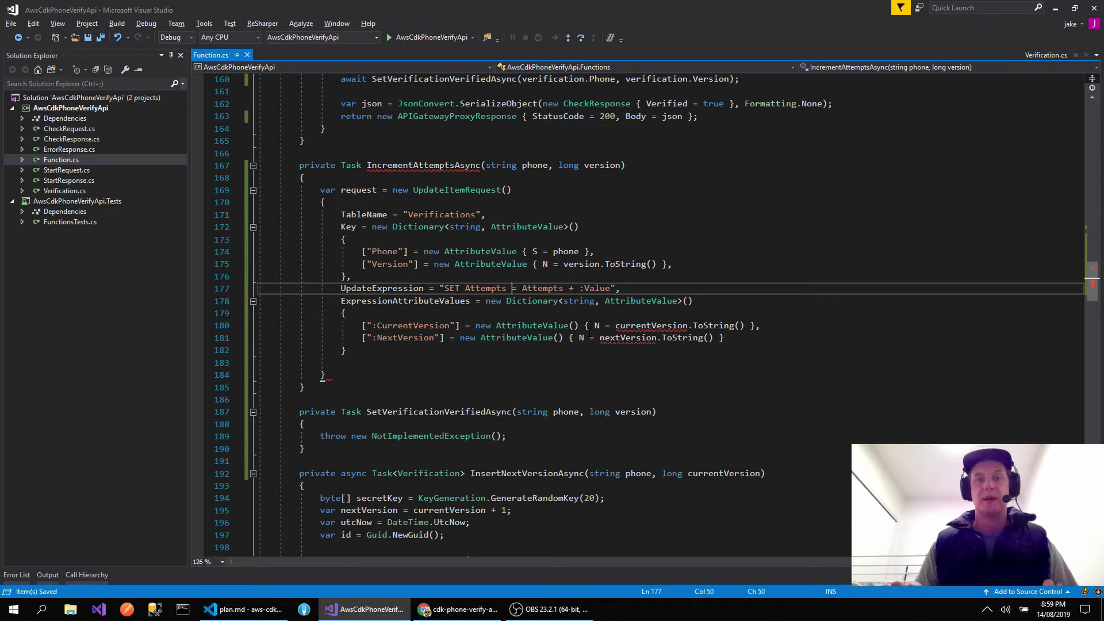
{"action": "type", "text": "+"}
{"action": "key", "text": "ctrl+Right"}
{"action": "key", "text": "shift+End"}
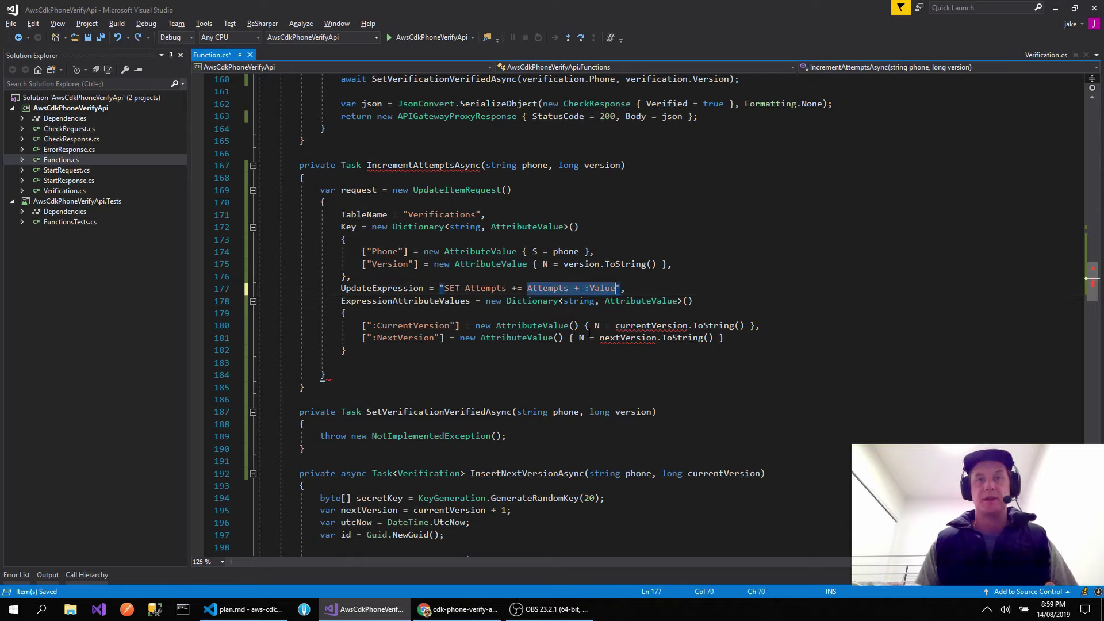
{"action": "type", "text": "1"}
{"action": "key", "text": "ctrl+z"}
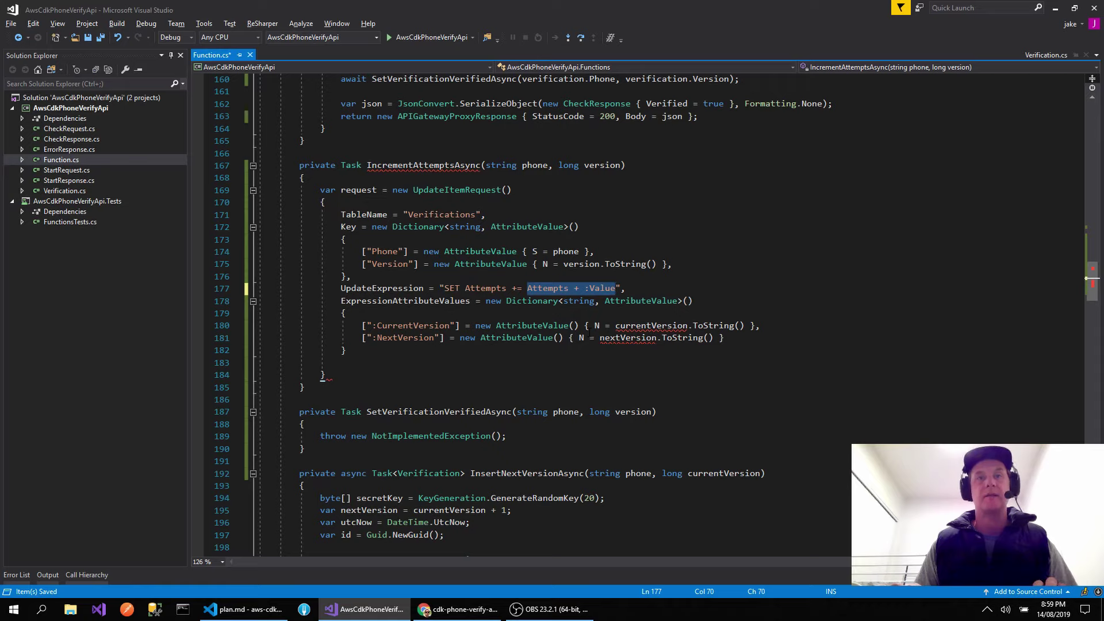
{"action": "key", "text": "ctrl+Left"}
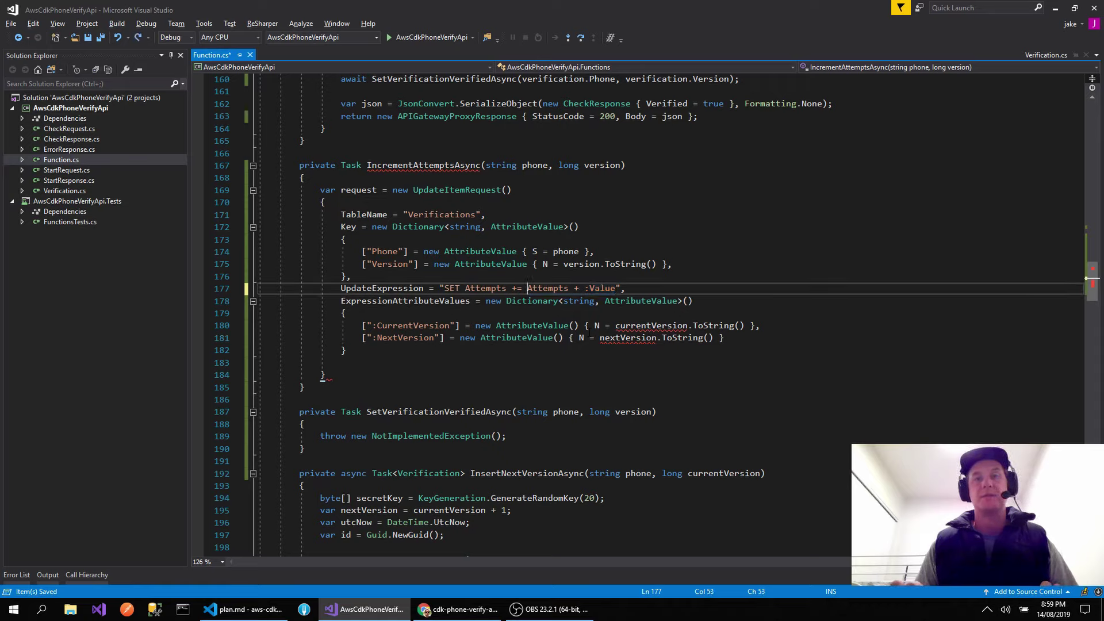
{"action": "key", "text": "Delete"}
{"action": "key", "text": "Right"}
{"action": "key", "text": "Right"}
- Rename :CurrentVersion to :Value set to 1 and remove the :NextVersion entry
{"action": "key", "text": "Down"}
{"action": "key", "text": "Down"}
{"action": "key", "text": "Down"}
{"action": "key", "text": "Home"}
{"action": "key", "text": "ctrl+BackSpace"}
{"action": "type", "text": "Value"}
{"action": "key", "text": "ctrl+Right"}
{"action": "key", "text": "ctrl+Right"}
{"action": "key", "text": "ctrl+Right"}
{"action": "key", "text": "ctrl+shift+Left"}
{"action": "key", "text": "ctrl+shift+Left"}
{"action": "type", "text": "1"}
{"action": "key", "text": "Down"}
{"action": "key", "text": "ctrl+l"}
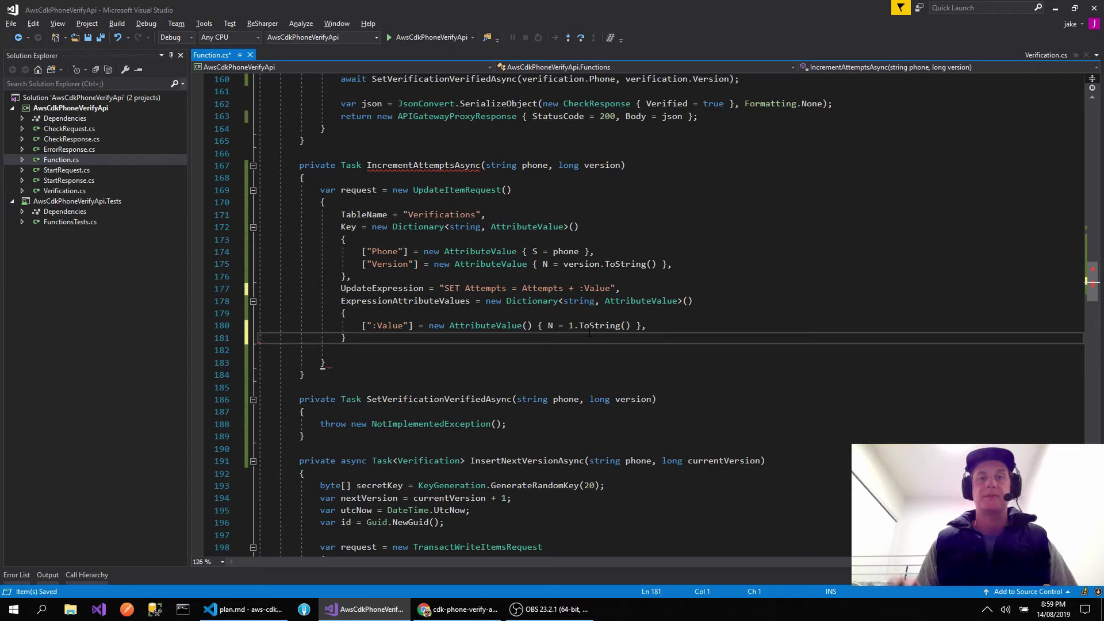
{"action": "key", "text": "Up"}
{"action": "key", "text": "Down"}
{"action": "key", "text": "Delete"}
{"action": "key", "text": "Down"}
{"action": "type", "text": ";"}
- Drop the empty initializer parentheses and begin an await call below the request
{"action": "key", "text": "Up"}
{"action": "key", "text": "Up"}
{"action": "key", "text": "Up"}
{"action": "key", "text": "Up"}
{"action": "key", "text": "Up"}
{"action": "key", "text": "Up"}
{"action": "key", "text": "Up"}
{"action": "key", "text": "End"}
{"action": "key", "text": "BackSpace"}
{"action": "key", "text": "BackSpace"}
{"action": "key", "text": "Up"}
{"action": "key", "text": "Up"}
{"action": "key", "text": "Up"}
{"action": "key", "text": "BackSpace"}
{"action": "key", "text": "BackSpace"}
{"action": "key", "text": "Down"}
{"action": "key", "text": "Down"}
{"action": "key", "text": "Down"}
{"action": "key", "text": "Down"}
{"action": "key", "text": "Down"}
{"action": "key", "text": "Down"}
{"action": "key", "text": "Down"}
{"action": "key", "text": "End"}
{"action": "key", "text": "Return"}
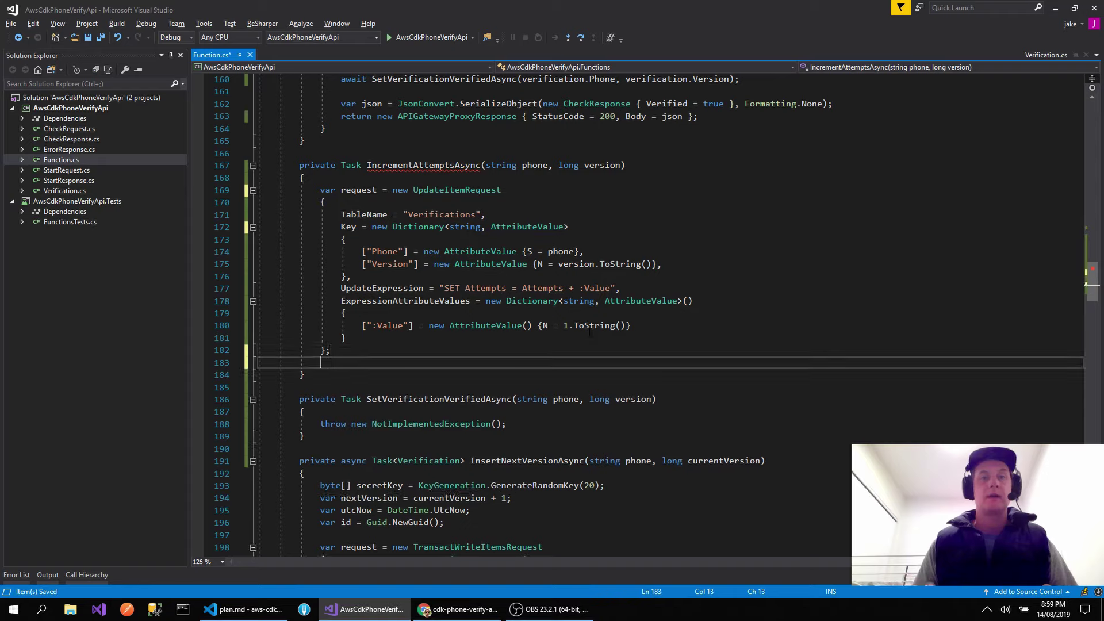
{"action": "key", "text": "Return"}
{"action": "type", "text": "await d"}
{"action": "key", "text": "BackSpace"}
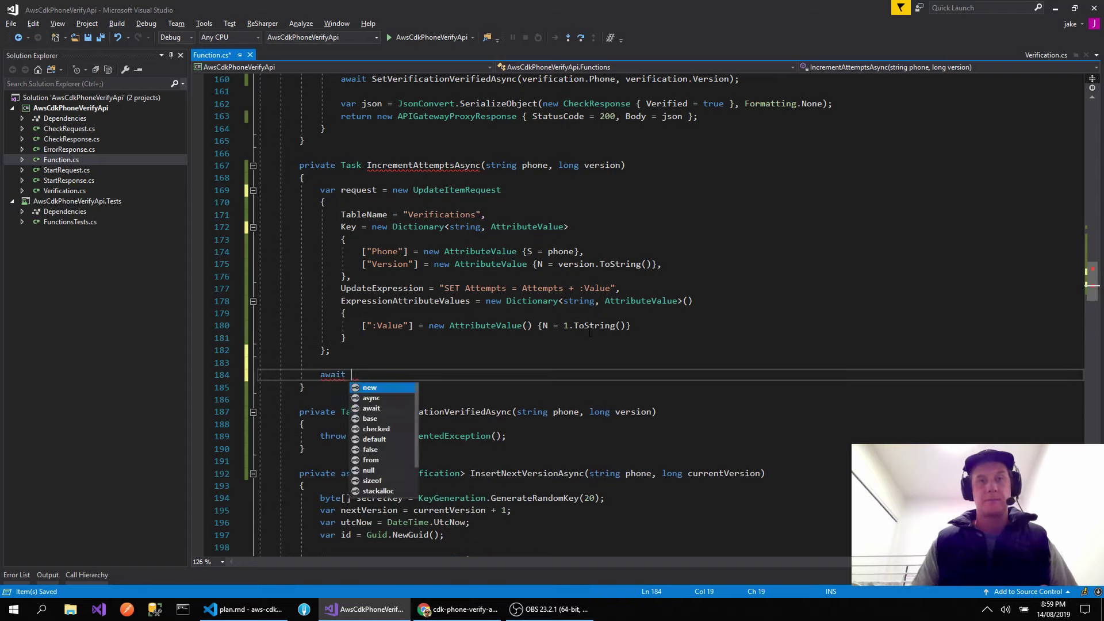
{"action": "type", "text": "d"}
{"action": "key", "text": "BackSpace"}
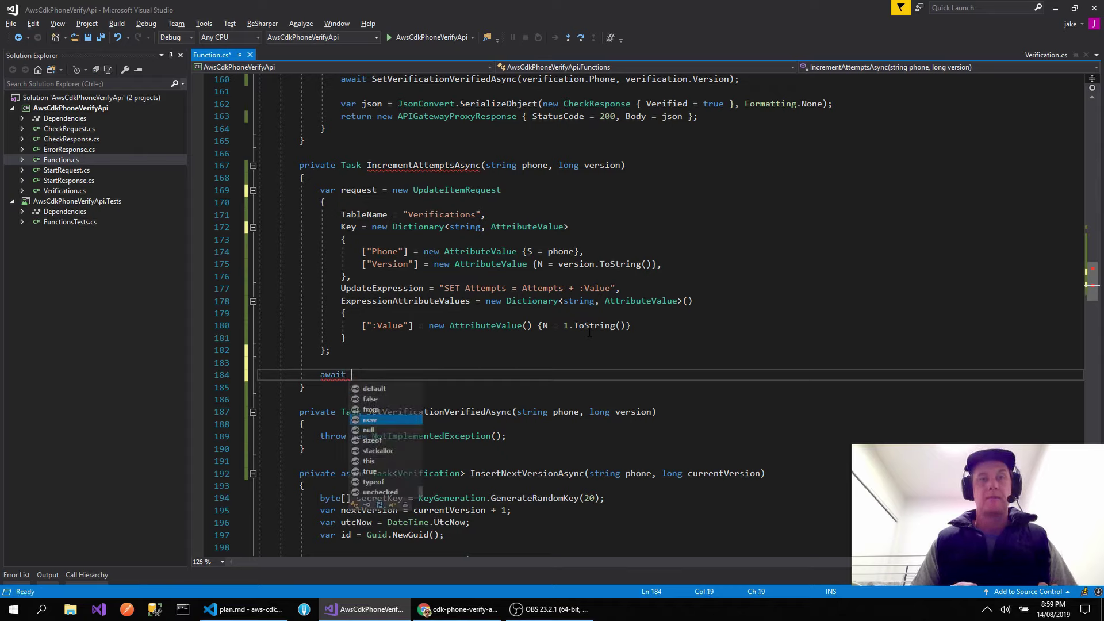
{"action": "key", "text": "ctrl+BackSpace"}
{"action": "type", "text": "du"}
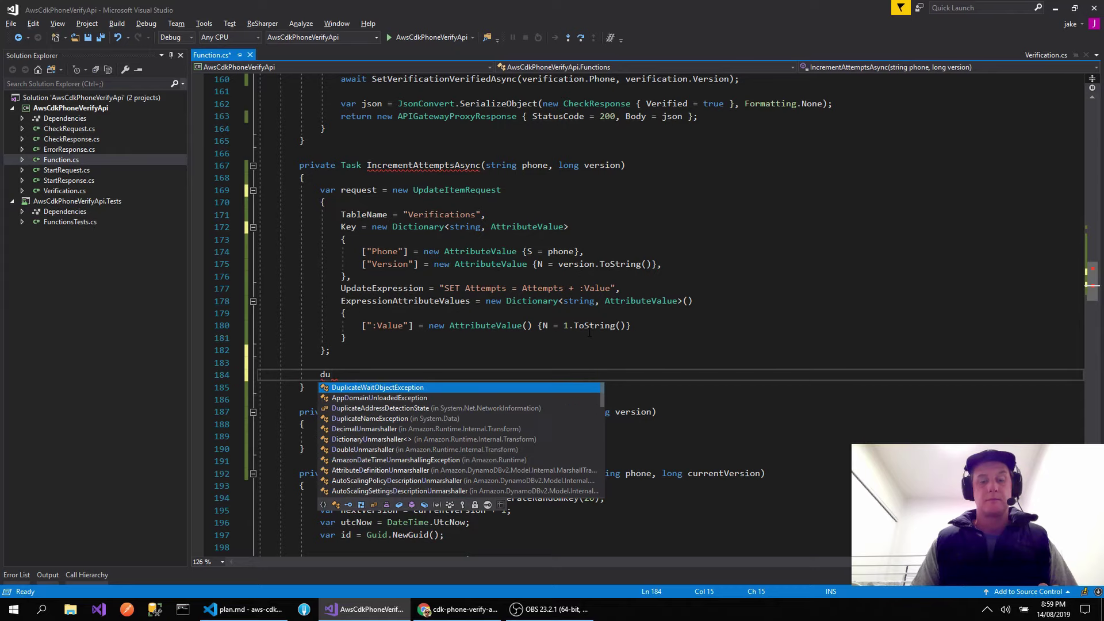
{"action": "key", "text": "BackSpace"}
{"action": "type", "text": "y"}
- Finish the 'await _ddb.UpdateItemAsync(request)' call and save Function.cs
{"action": "left_click", "coordinate": [546, 226]}
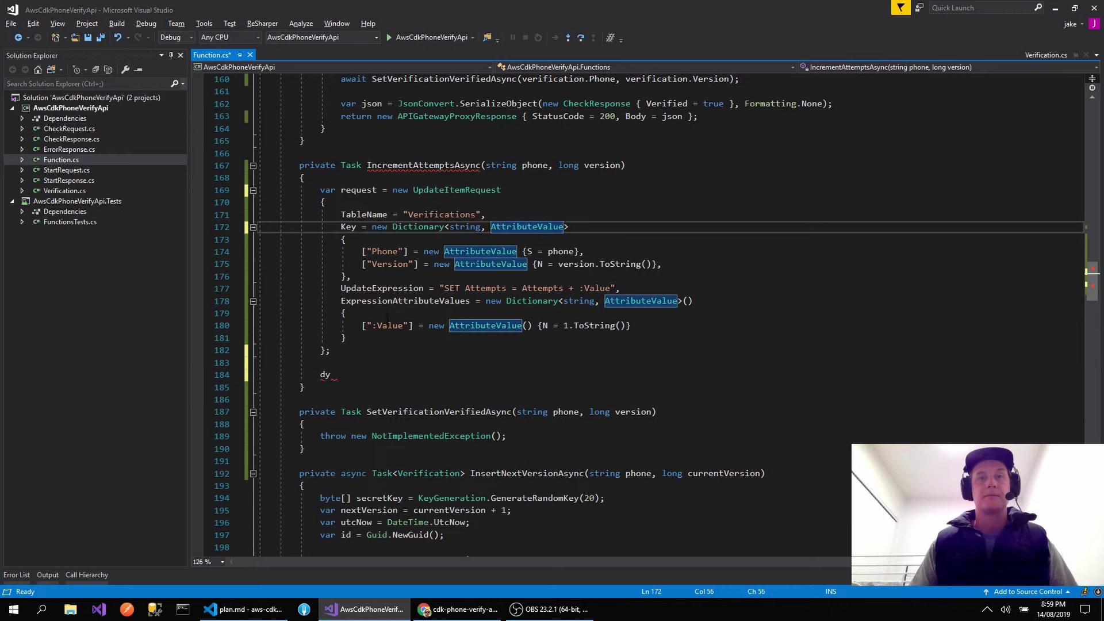
{"action": "scroll", "coordinate": [388, 345], "scroll_direction": "up", "scroll_amount": 13}
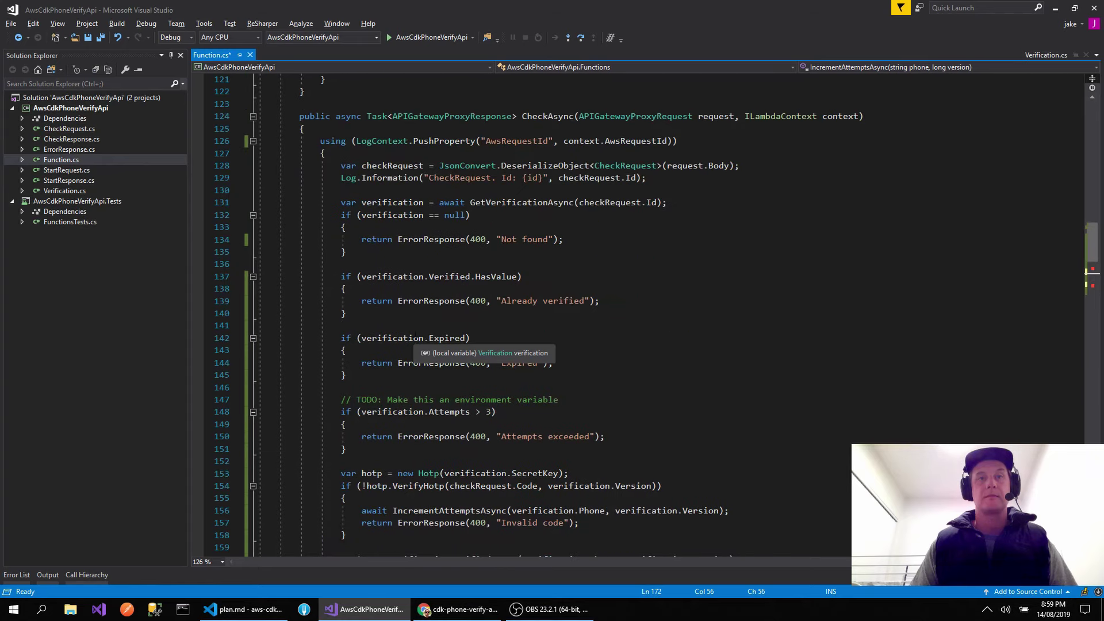
{"action": "scroll", "coordinate": [414, 354], "scroll_direction": "down", "scroll_amount": 8}
{"action": "scroll", "coordinate": [484, 391], "scroll_direction": "down", "scroll_amount": 8}
{"action": "scroll", "coordinate": [465, 405], "scroll_direction": "down", "scroll_amount": 7}
{"action": "scroll", "coordinate": [440, 432], "scroll_direction": "down", "scroll_amount": 7}
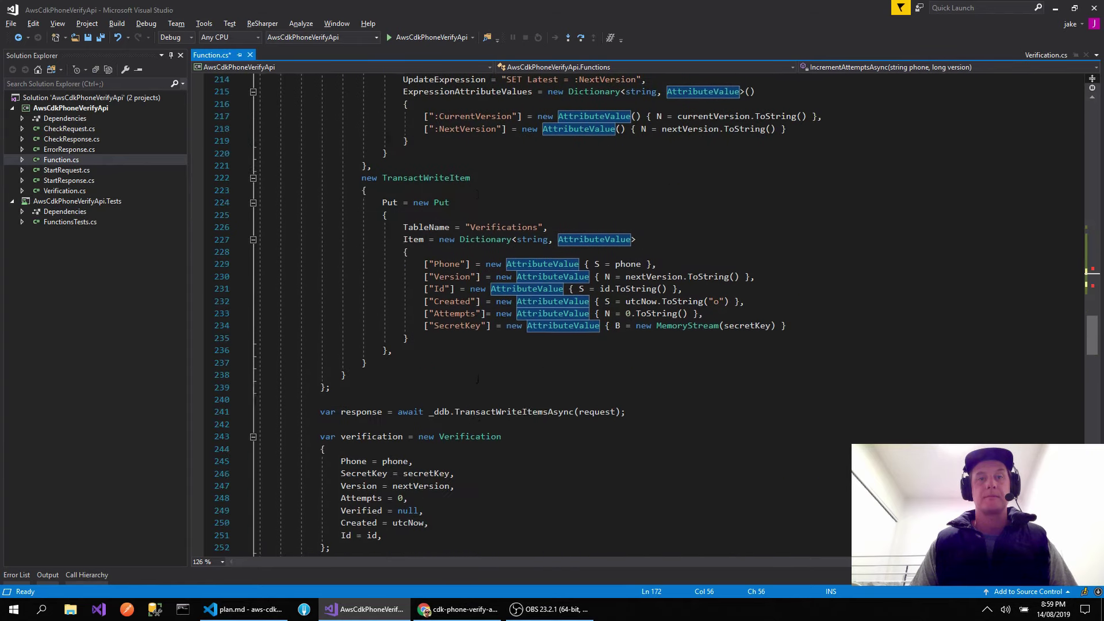
{"action": "scroll", "coordinate": [420, 450], "scroll_direction": "down", "scroll_amount": 2}
{"action": "left_click", "coordinate": [449, 375]}
{"action": "scroll", "coordinate": [449, 375], "scroll_direction": "up", "scroll_amount": 7}
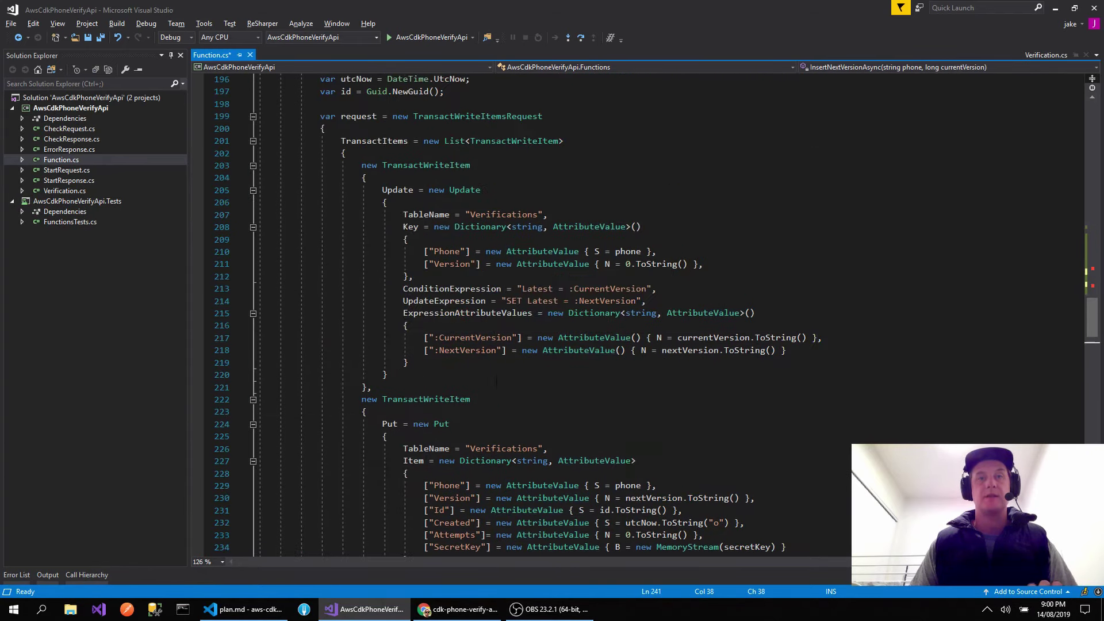
{"action": "scroll", "coordinate": [386, 332], "scroll_direction": "up", "scroll_amount": 6}
{"action": "scroll", "coordinate": [385, 331], "scroll_direction": "up", "scroll_amount": 6}
{"action": "left_click", "coordinate": [387, 377]}
{"action": "key", "text": "BackSpace"}
{"action": "key", "text": "BackSpace"}
{"action": "type", "text": "_ddb."}
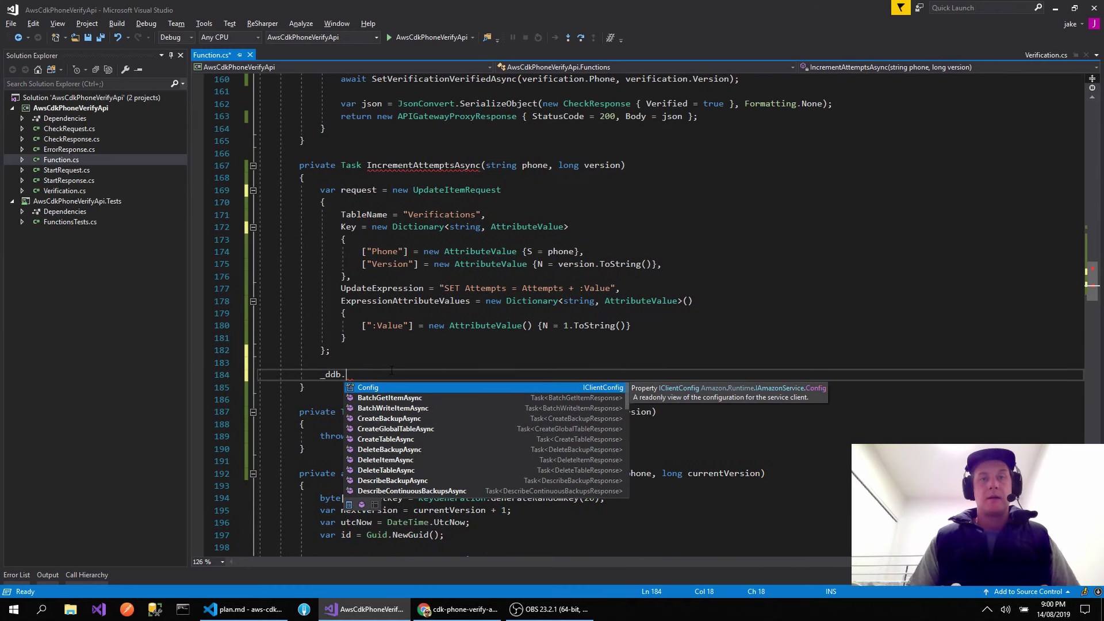
{"action": "type", "text": "update"}
{"action": "key", "text": "Down"}
{"action": "key", "text": "Down"}
{"action": "key", "text": "Down"}
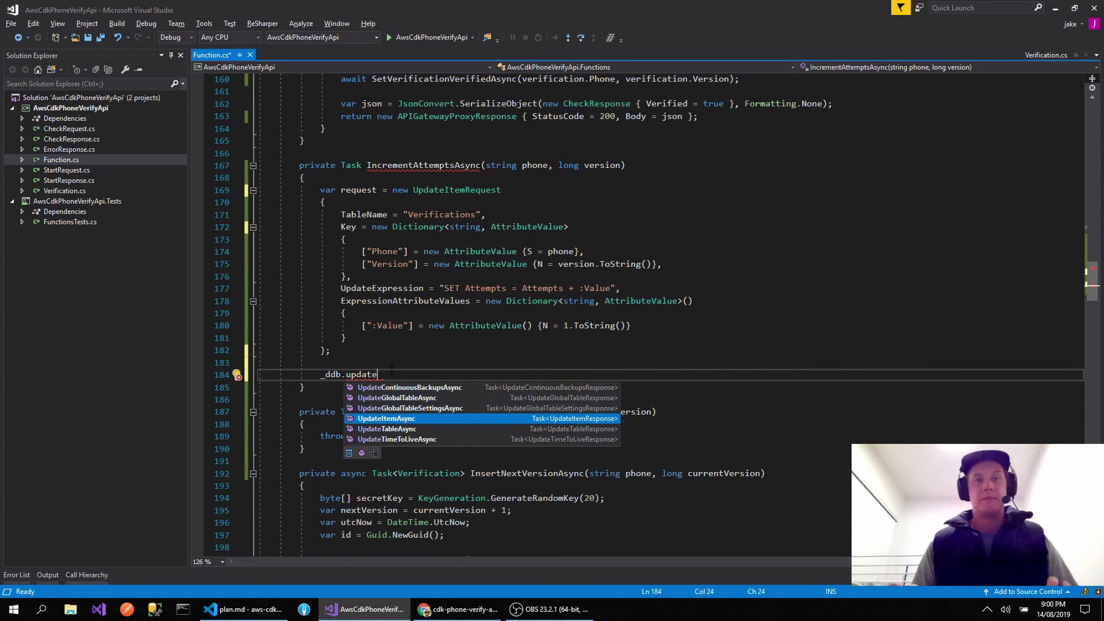
{"action": "type", "text": "(r"}
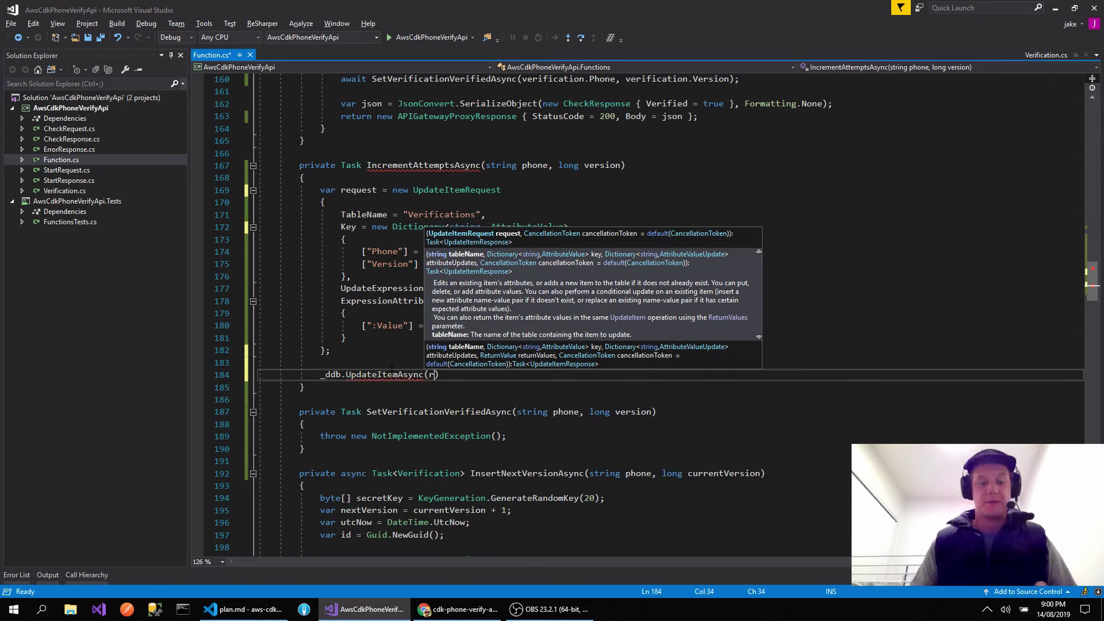
{"action": "type", "text": "equest)l"}
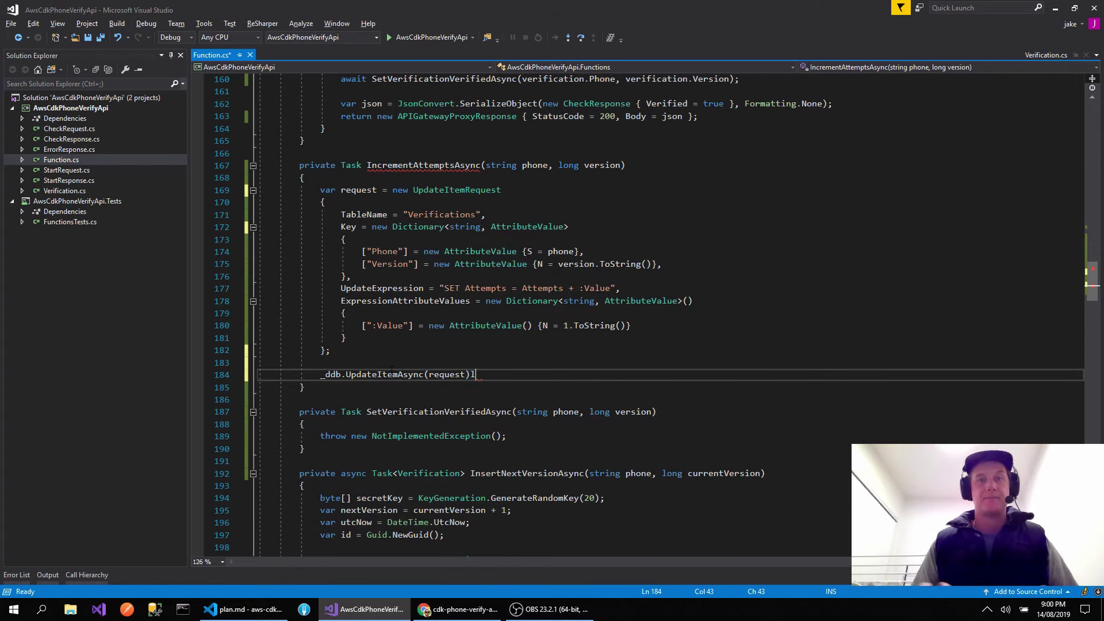
{"action": "key", "text": "Home"}
{"action": "type", "text": "await"}
{"action": "key", "text": "ctrl+s"}
{"action": "key", "text": "Up"}
{"action": "key", "text": "Up"}
{"action": "key", "text": "Up"}
{"action": "key", "text": "Up"}
{"action": "key", "text": "Up"}
{"action": "key", "text": "Up"}
- Mark IncrementAttemptsAsync async and run Format Document to space the attribute value braces
{"action": "key", "text": "ctrl+Left"}
{"action": "key", "text": "ctrl+Left"}
{"action": "key", "text": "ctrl+Left"}
{"action": "key", "text": "ctrl+Left"}
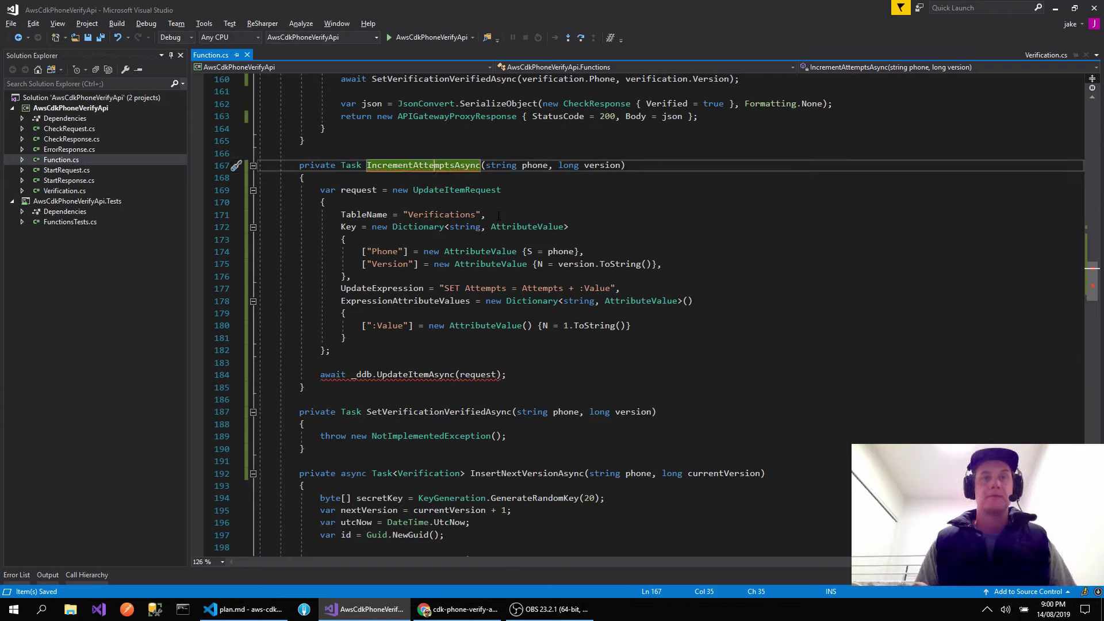
{"action": "key", "text": "ctrl+Left"}
{"action": "type", "text": "async"}
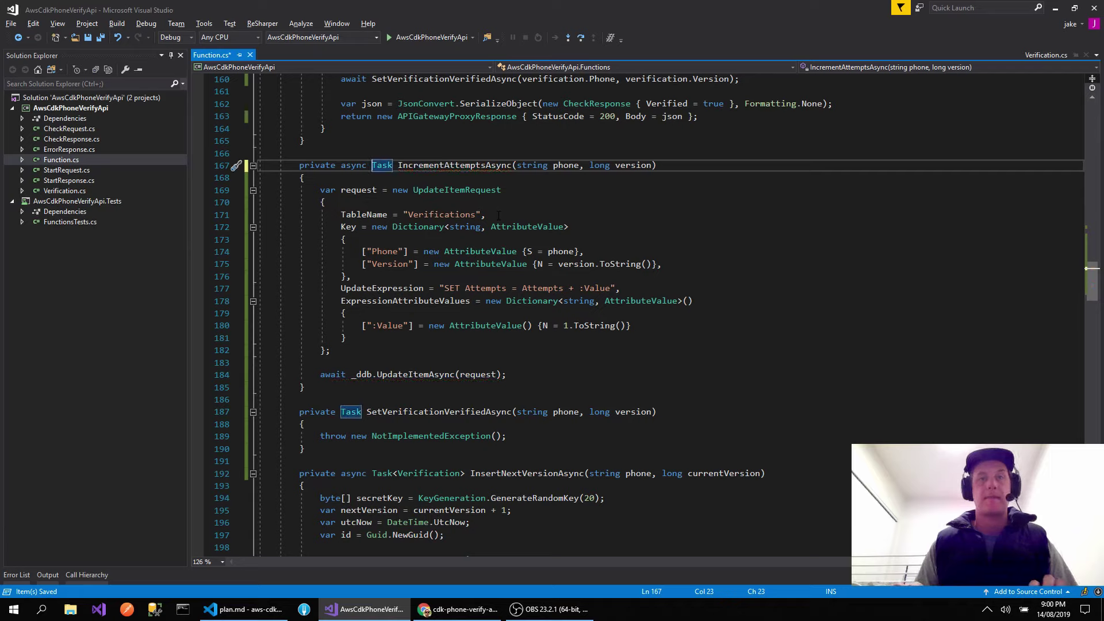
{"action": "key", "text": "Down"}
{"action": "key", "text": "Down"}
{"action": "key", "text": "Down"}
{"action": "key", "text": "Down"}
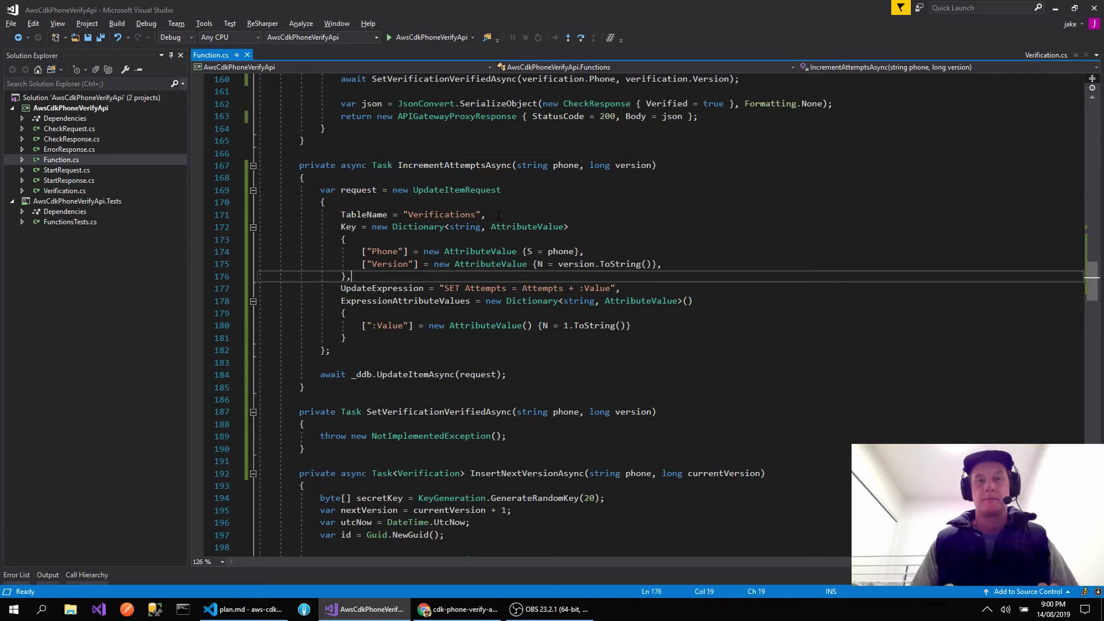
{"action": "key", "text": "ctrl+k"}
{"action": "key", "text": "ctrl+d"}
{"action": "key", "text": "Down"}
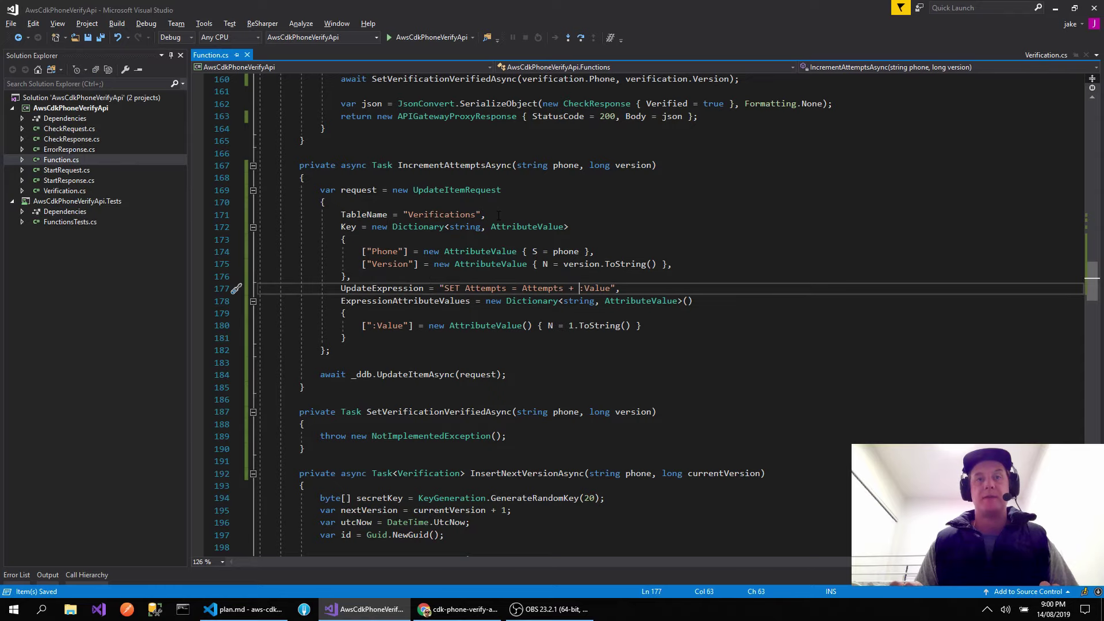
{"action": "scroll", "coordinate": [659, 329], "scroll_direction": "up", "scroll_amount": 2}
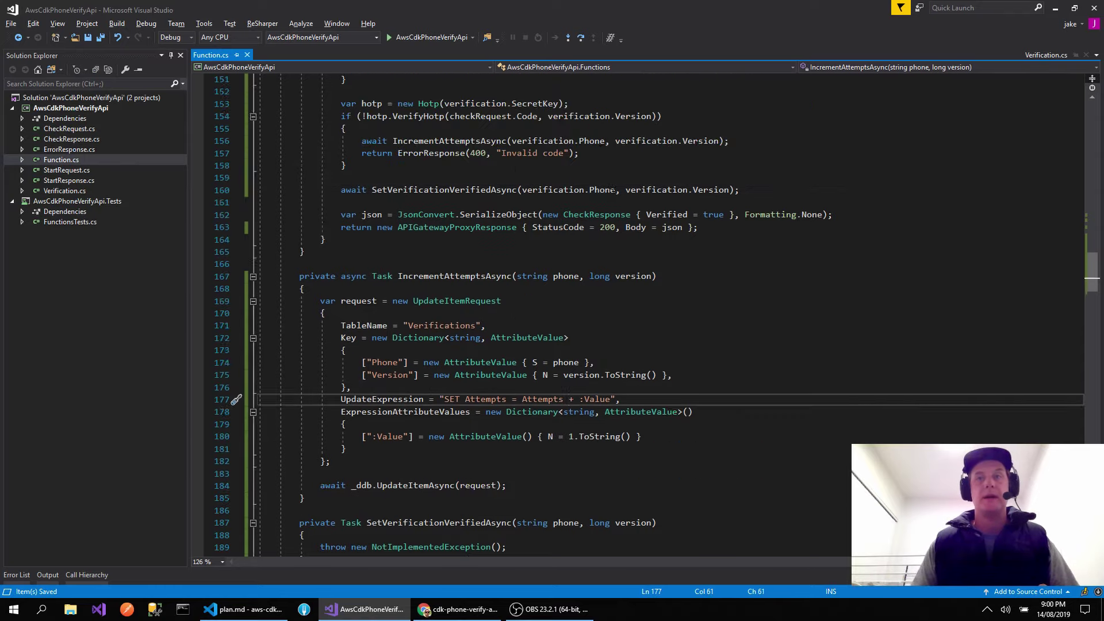
{"action": "scroll", "coordinate": [659, 329], "scroll_direction": "up", "scroll_amount": 5}
{"action": "scroll", "coordinate": [660, 330], "scroll_direction": "up", "scroll_amount": 6}
{"action": "scroll", "coordinate": [660, 329], "scroll_direction": "up", "scroll_amount": 6}
{"action": "scroll", "coordinate": [660, 329], "scroll_direction": "up", "scroll_amount": 1}
{"action": "scroll", "coordinate": [660, 330], "scroll_direction": "up", "scroll_amount": 5}
{"action": "scroll", "coordinate": [660, 330], "scroll_direction": "up", "scroll_amount": 6}
{"action": "scroll", "coordinate": [466, 349], "scroll_direction": "down", "scroll_amount": 13}
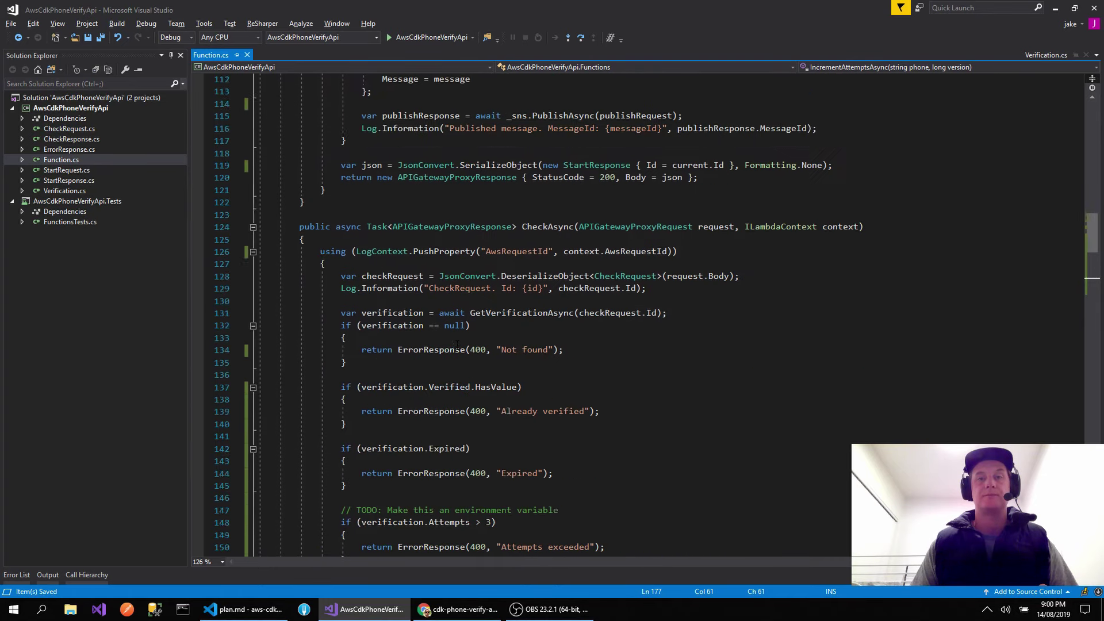
{"action": "scroll", "coordinate": [466, 349], "scroll_direction": "down", "scroll_amount": 12}
{"action": "scroll", "coordinate": [466, 349], "scroll_direction": "down", "scroll_amount": 10}
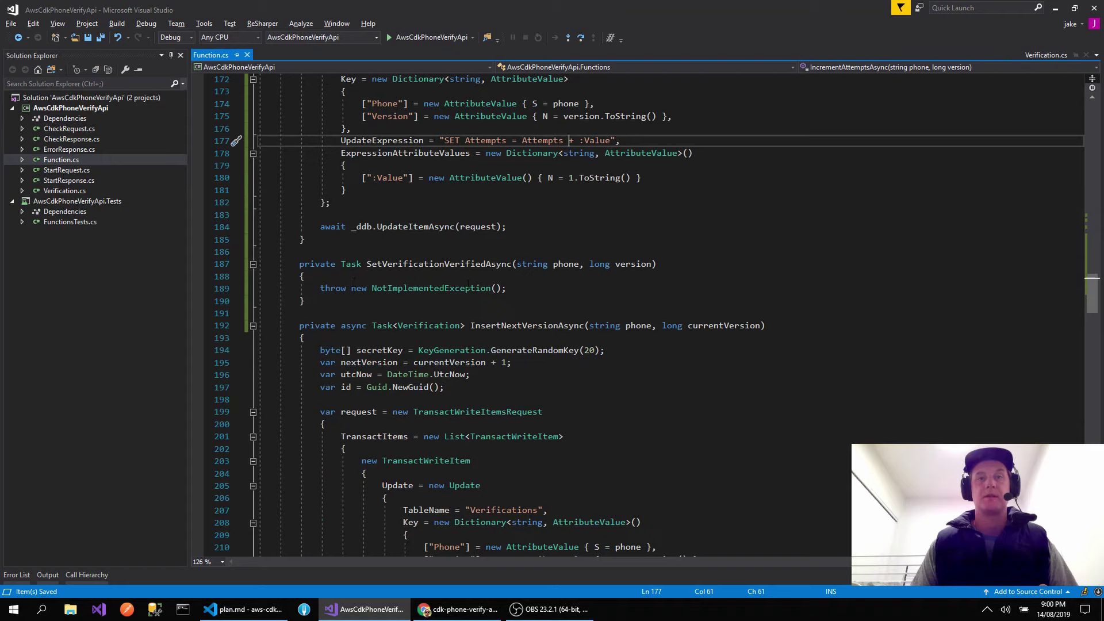
- Rename the stub to SetVerifiedAsync and replace its throw with IncrementAttemptsAsync's request code
{"action": "left_click", "coordinate": [569, 291]}
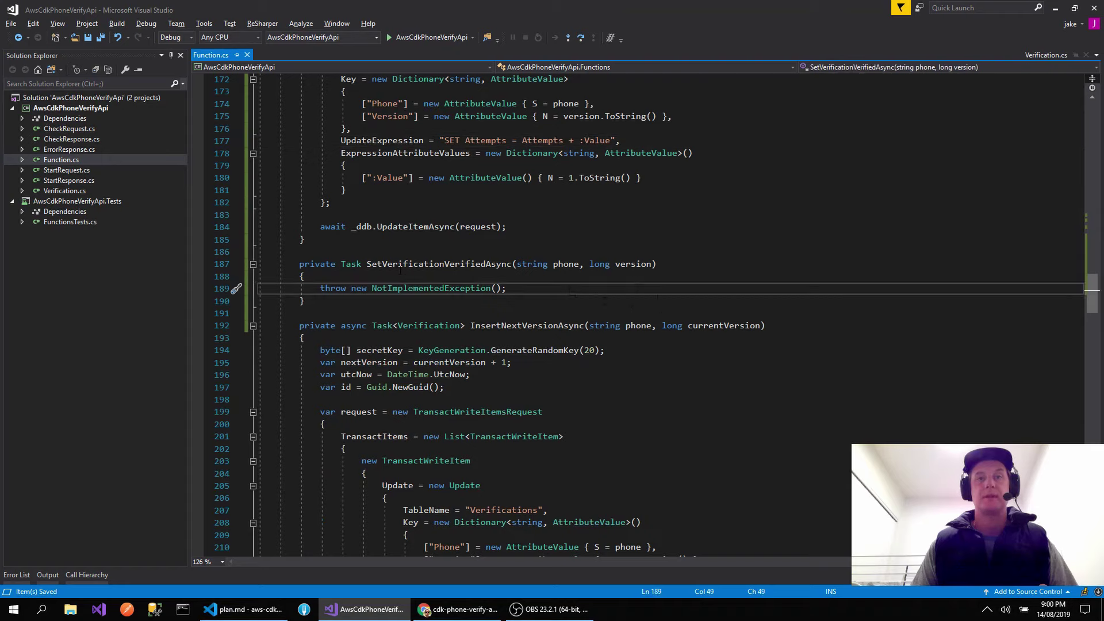
{"action": "left_click", "coordinate": [450, 264]}
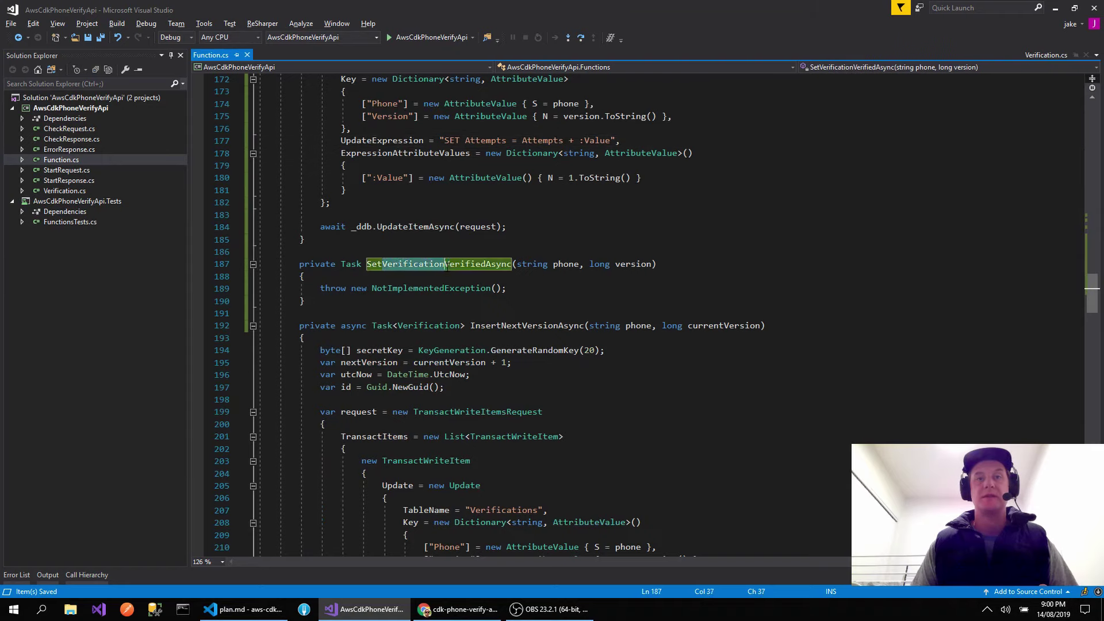
{"action": "key", "text": "BackSpace"}
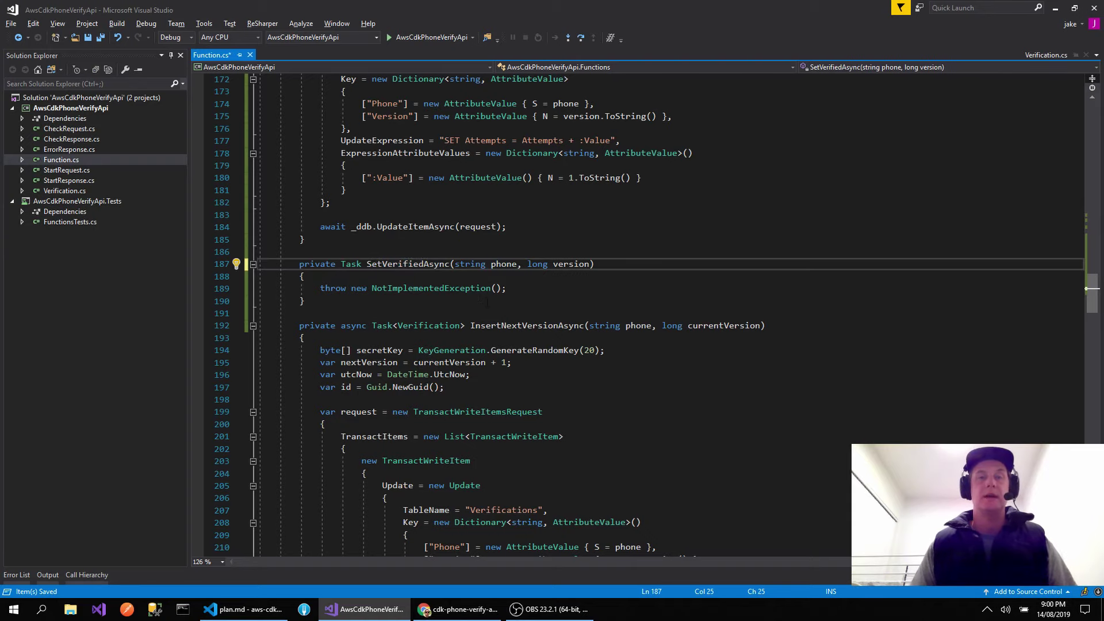
{"action": "scroll", "coordinate": [487, 303], "scroll_direction": "up", "scroll_amount": 4}
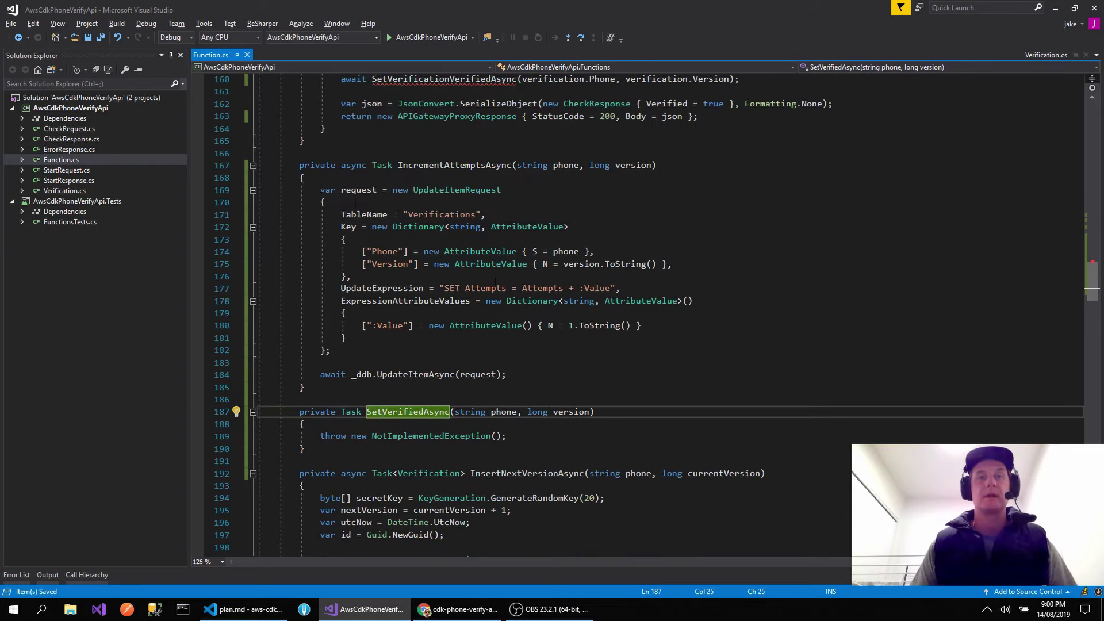
{"action": "left_click_drag", "start_coordinate": [320, 190], "coordinate": [540, 374]}
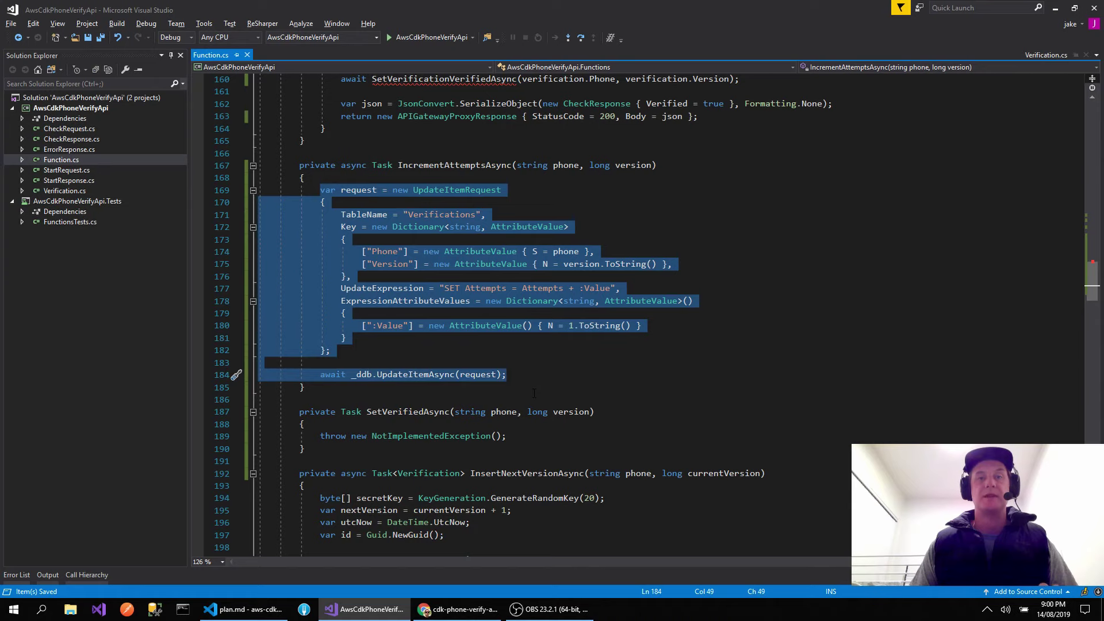
{"action": "key", "text": "ctrl+c"}
{"action": "scroll", "coordinate": [534, 394], "scroll_direction": "down", "scroll_amount": 2}
{"action": "left_click", "coordinate": [552, 362]}
{"action": "key", "text": "shift+Home"}
{"action": "key", "text": "ctrl+v"}
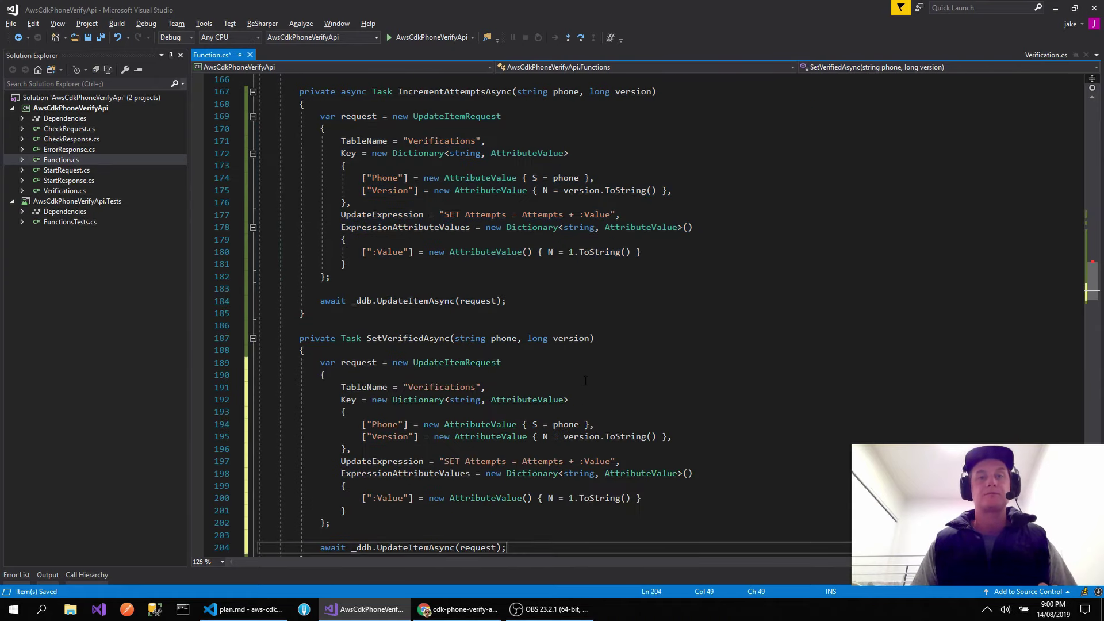
{"action": "key", "text": "Up"}
{"action": "key", "text": "Up"}
{"action": "key", "text": "Up"}
{"action": "key", "text": "Up"}
{"action": "key", "text": "Up"}
{"action": "key", "text": "Up"}
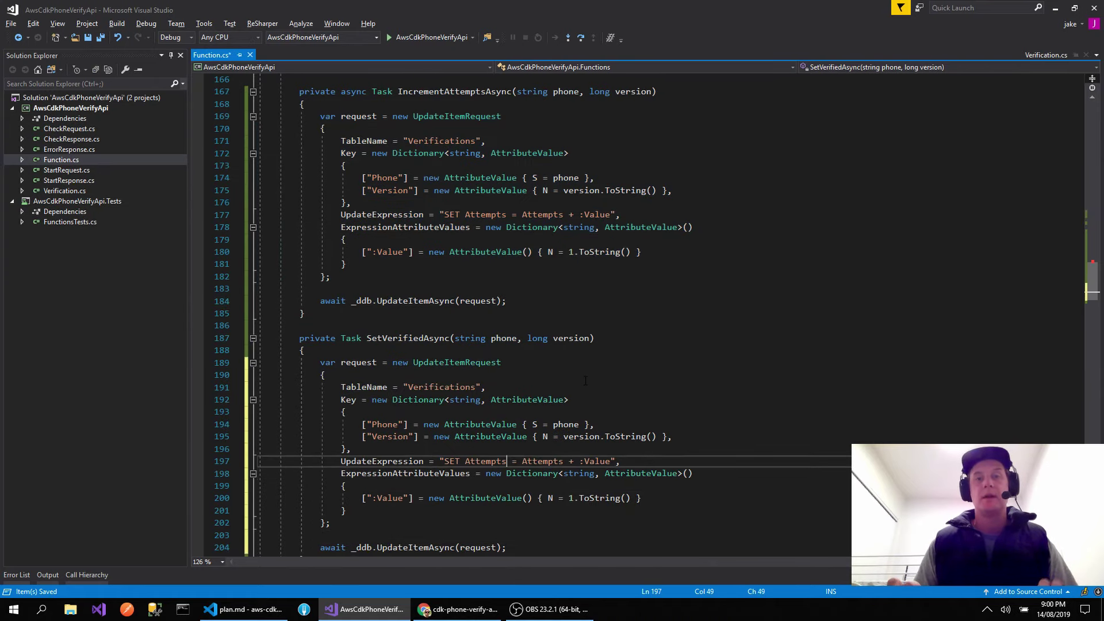
- Edit the expression to 'SET Verified = :Verified, Attempts = Attempts + :Value'
{"action": "key", "text": "ctrl+shift+Left"}
{"action": "type", "text": "Verified"}
{"action": "key", "text": "ctrl+shift+Right"}
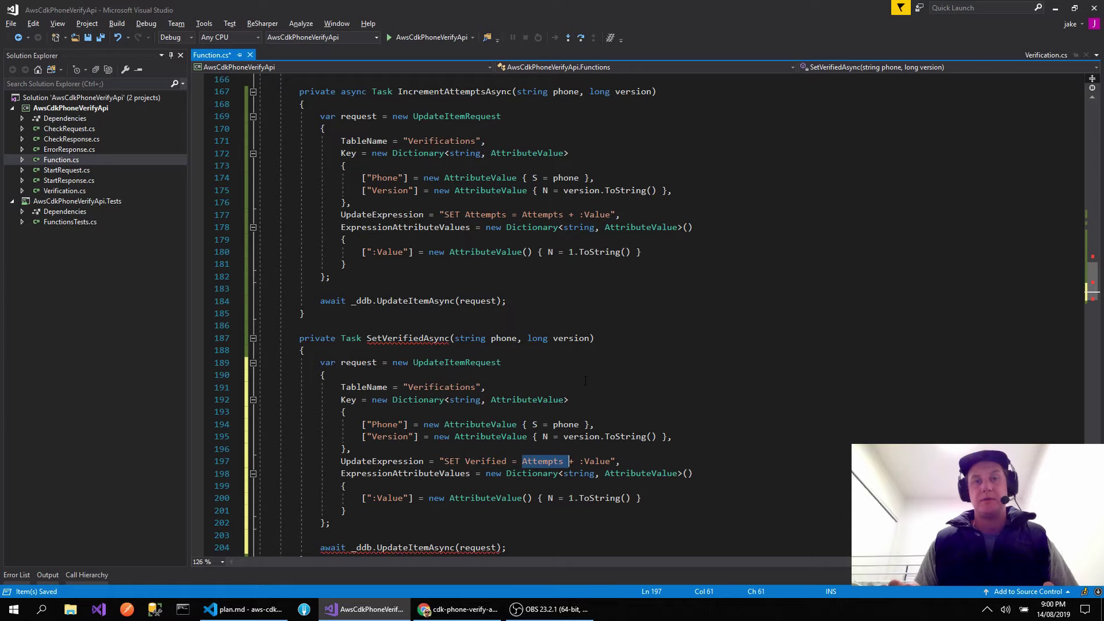
{"action": "type", "text": ":Ver"}
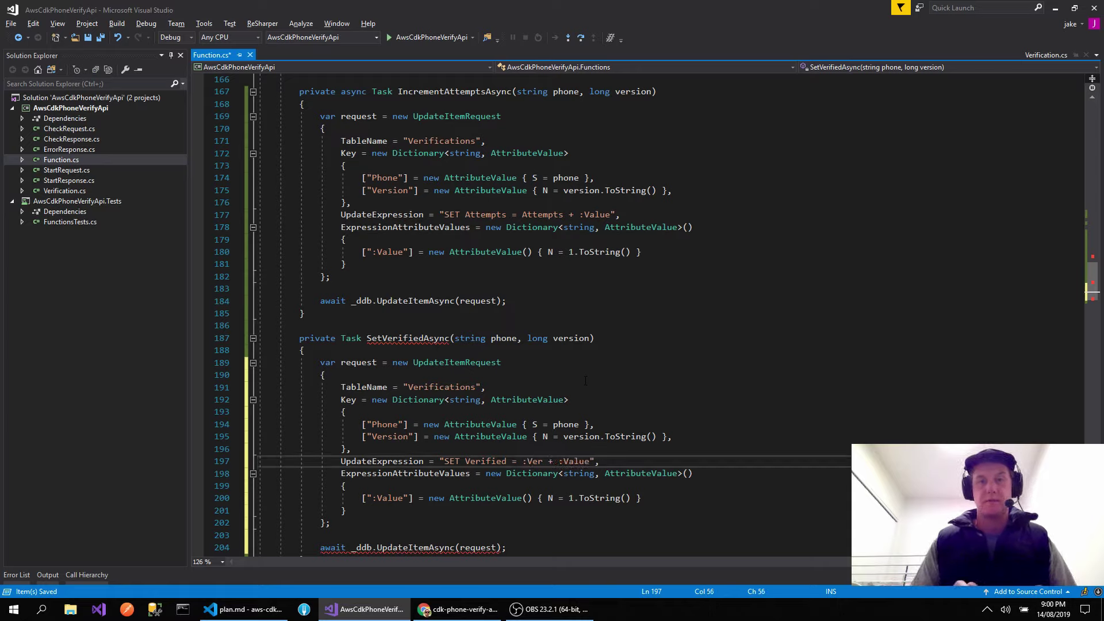
{"action": "type", "text": "ified"}
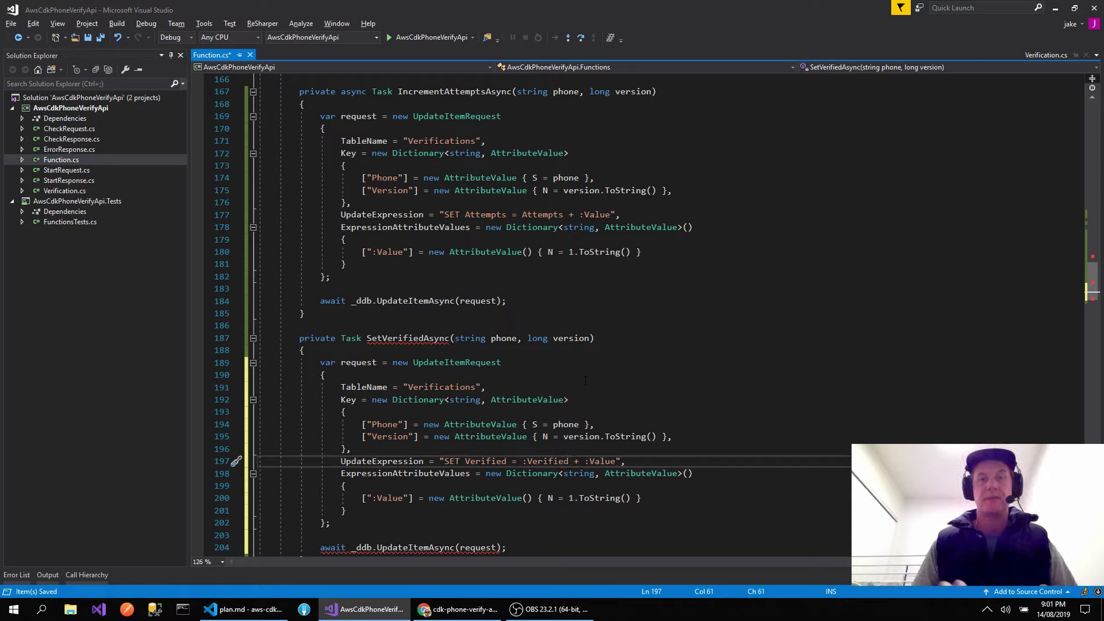
{"action": "type", "text": ","}
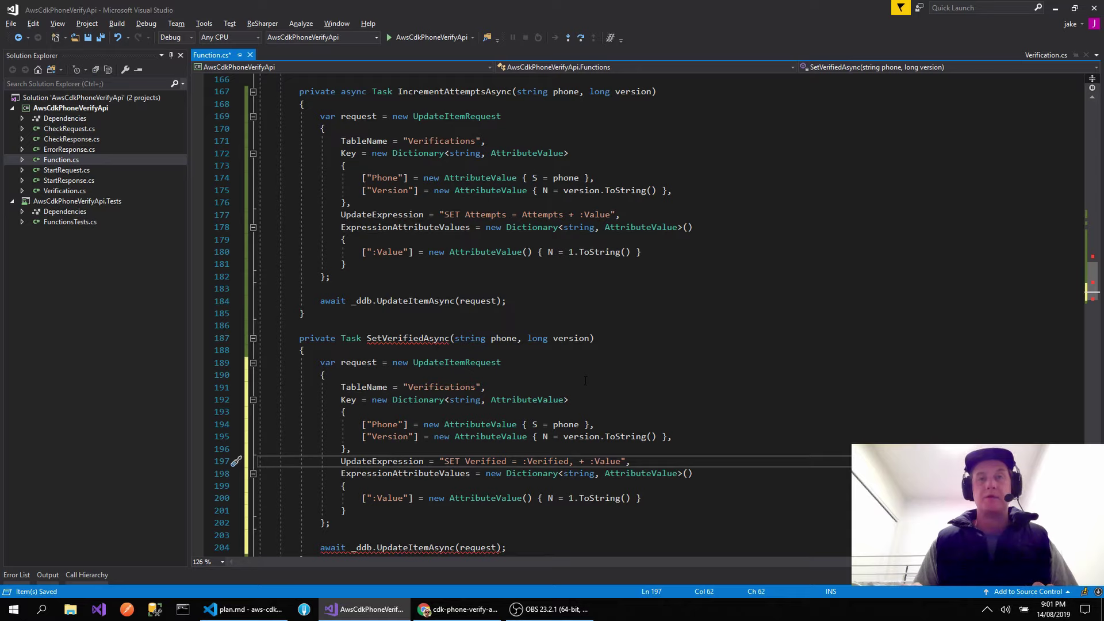
{"action": "mouse_move", "coordinate": [465, 215]}
{"action": "left_mouse_down"}
{"action": "mouse_move", "coordinate": [620, 215]}
{"action": "mouse_move", "coordinate": [611, 214]}
{"action": "left_mouse_up"}
{"action": "left_click", "coordinate": [579, 461]}
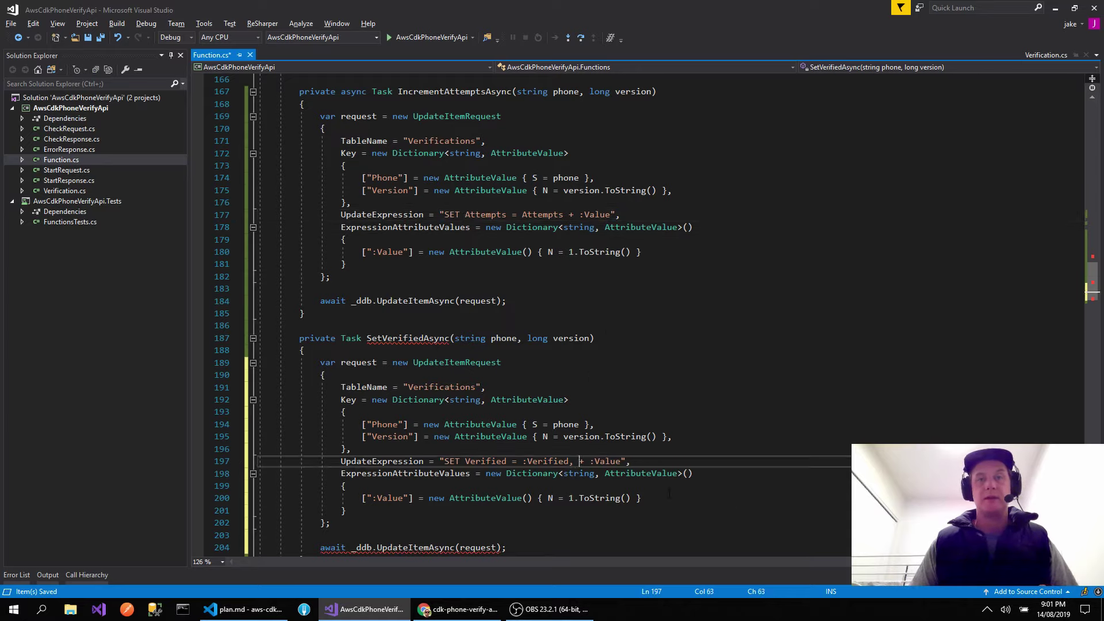
{"action": "key", "text": "ctrl+shift+Right"}
{"action": "key", "text": "ctrl+shift+Right"}
{"action": "key", "text": "ctrl+shift+Right"}
{"action": "key", "text": "ctrl+v"}
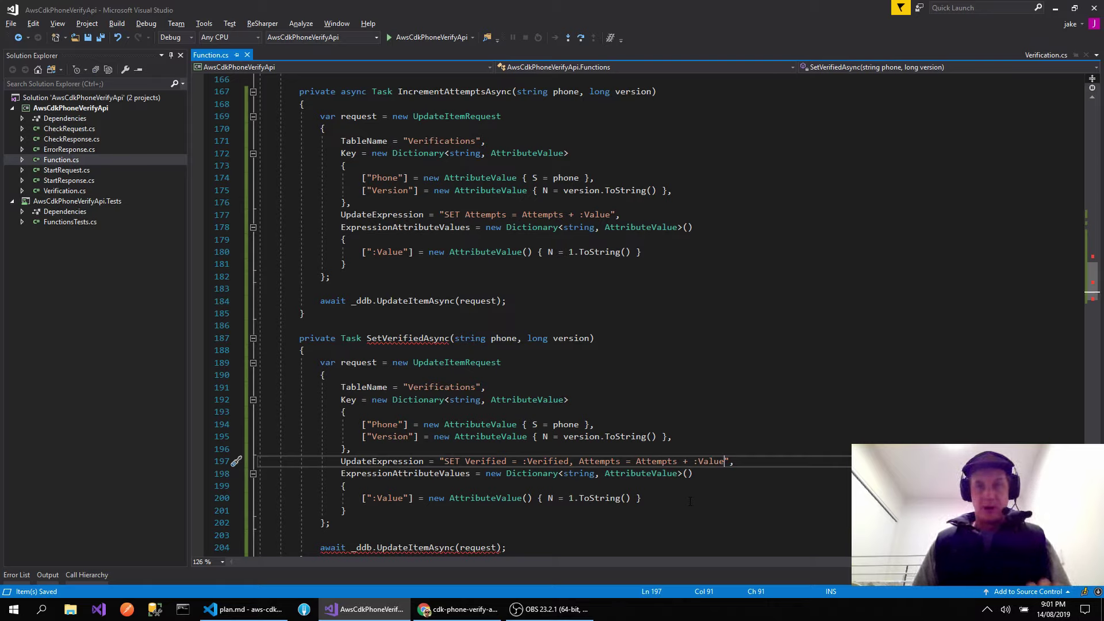
{"action": "scroll", "coordinate": [552, 319], "scroll_direction": "down", "scroll_amount": 3}
- Duplicate the :Value attribute line to create a :Verified entry
{"action": "key", "text": "Down"}
{"action": "key", "text": "Down"}
{"action": "key", "text": "Down"}
{"action": "double_click", "coordinate": [476, 351]}
{"action": "left_click", "coordinate": [464, 387]}
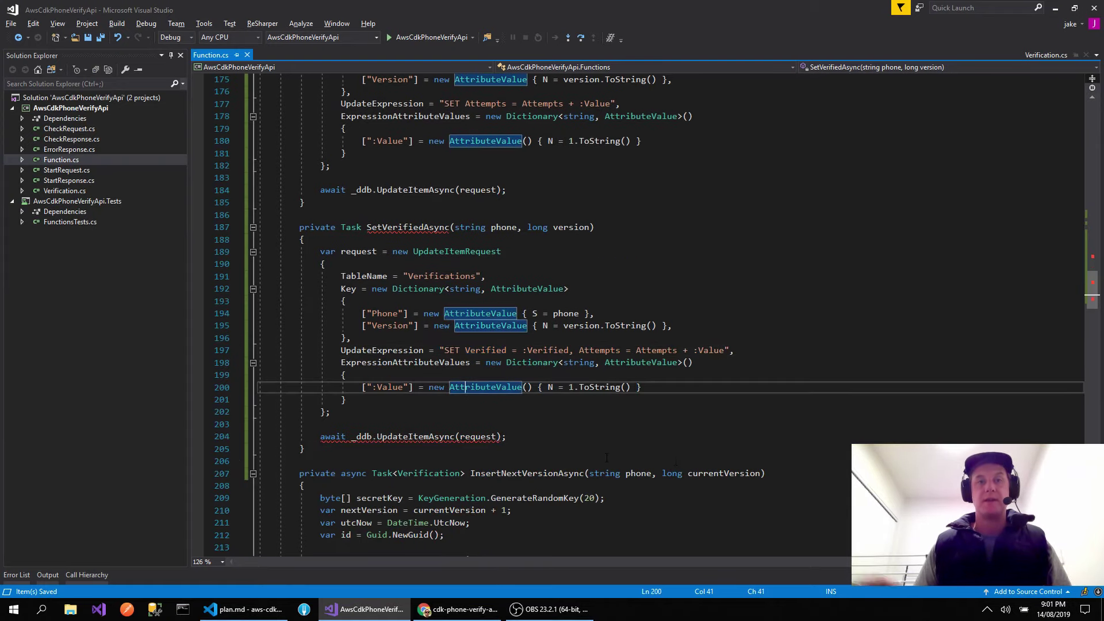
{"action": "key", "text": "Home"}
{"action": "key", "text": "shift+End"}
{"action": "key", "text": "ctrl+d"}
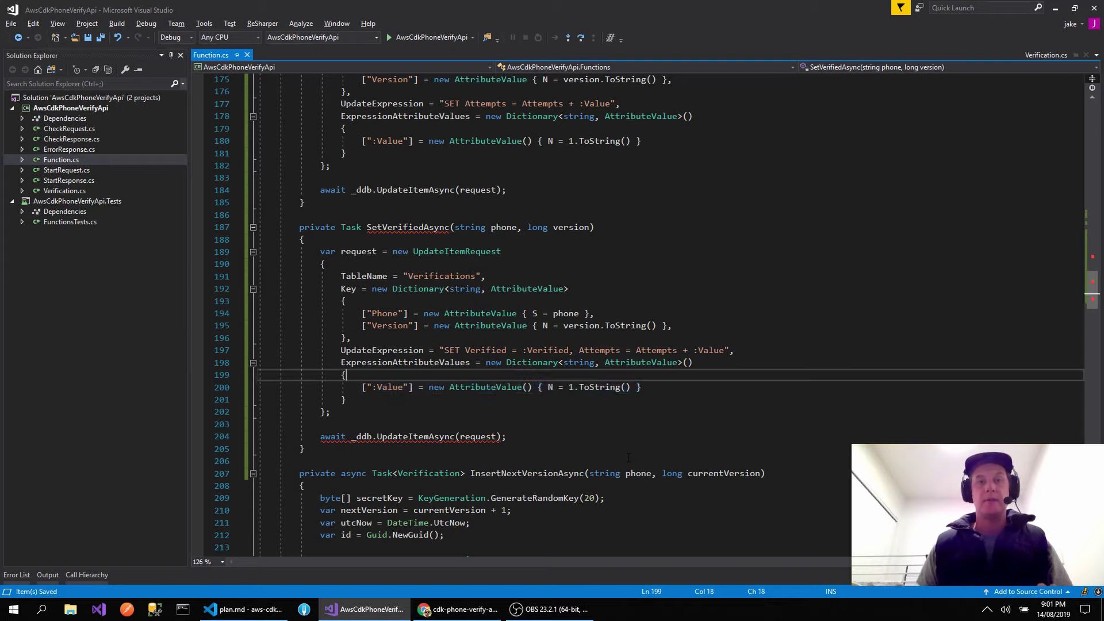
{"action": "key", "text": "Home"}
{"action": "key", "text": "ctrl+Right"}
{"action": "key", "text": "ctrl+Right"}
{"action": "key", "text": "ctrl+shift+Left"}
{"action": "type", "text": "Verified"}
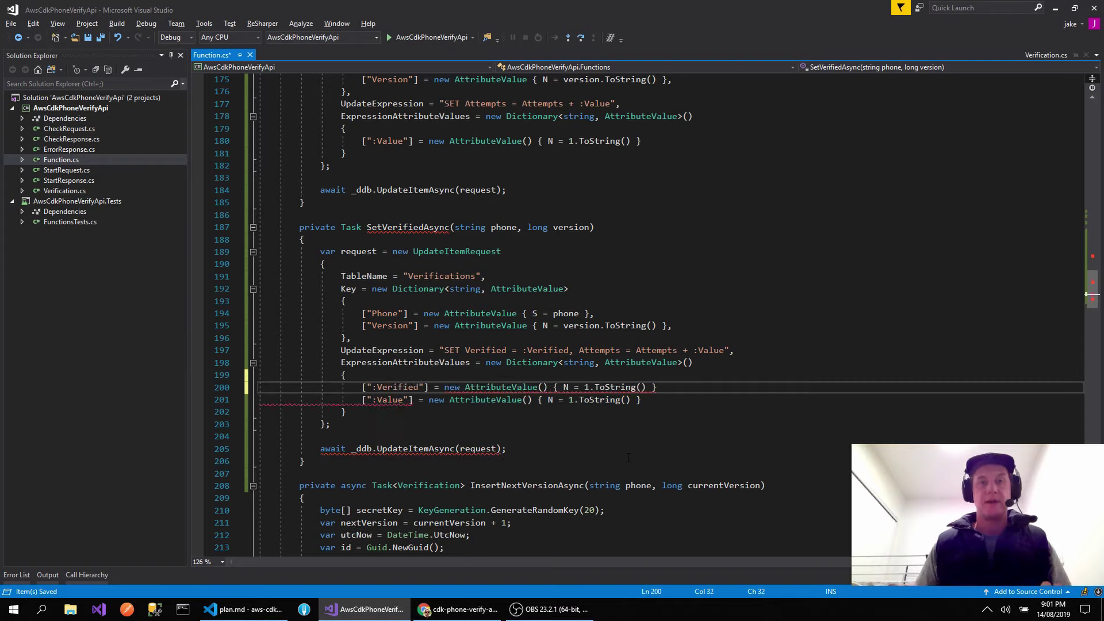
- Make the :Verified value a string of DateTime.UtcNow.ToString() and save Function.cs
{"action": "key", "text": "Delete"}
{"action": "type", "text": "S"}
{"action": "key", "text": "Right"}
{"action": "key", "text": "ctrl+shift+Right"}
{"action": "key", "text": "ctrl+shift+Right"}
{"action": "key", "text": "ctrl+shift+Right"}
{"action": "key", "text": "shift+Left"}
{"action": "type", "text": "DateTime."}
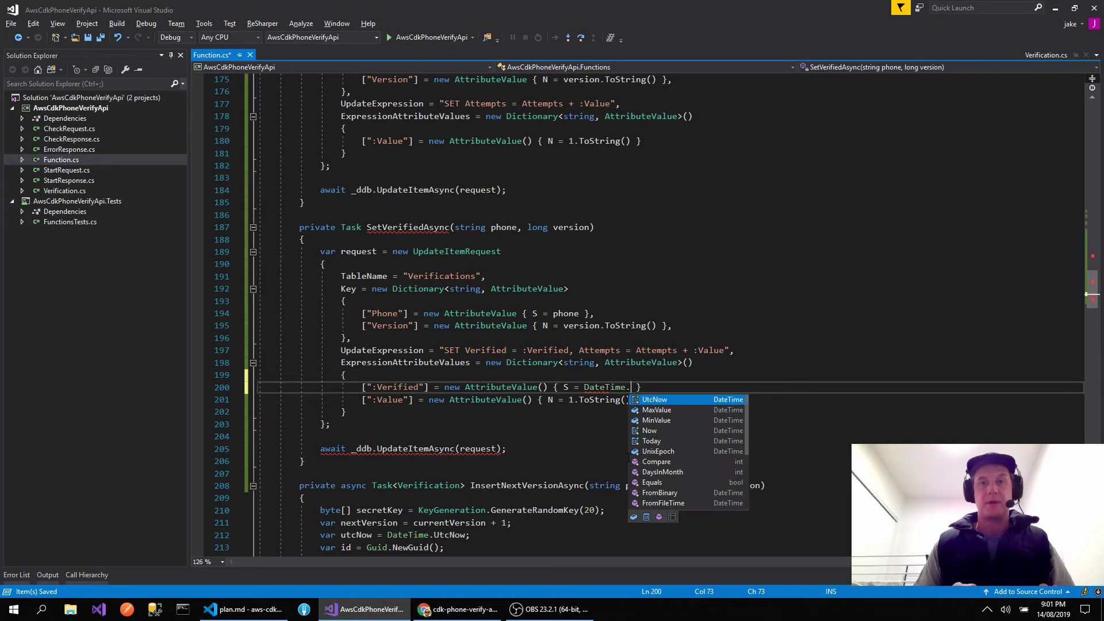
{"action": "key", "text": "Return"}
{"action": "type", "text": "."}
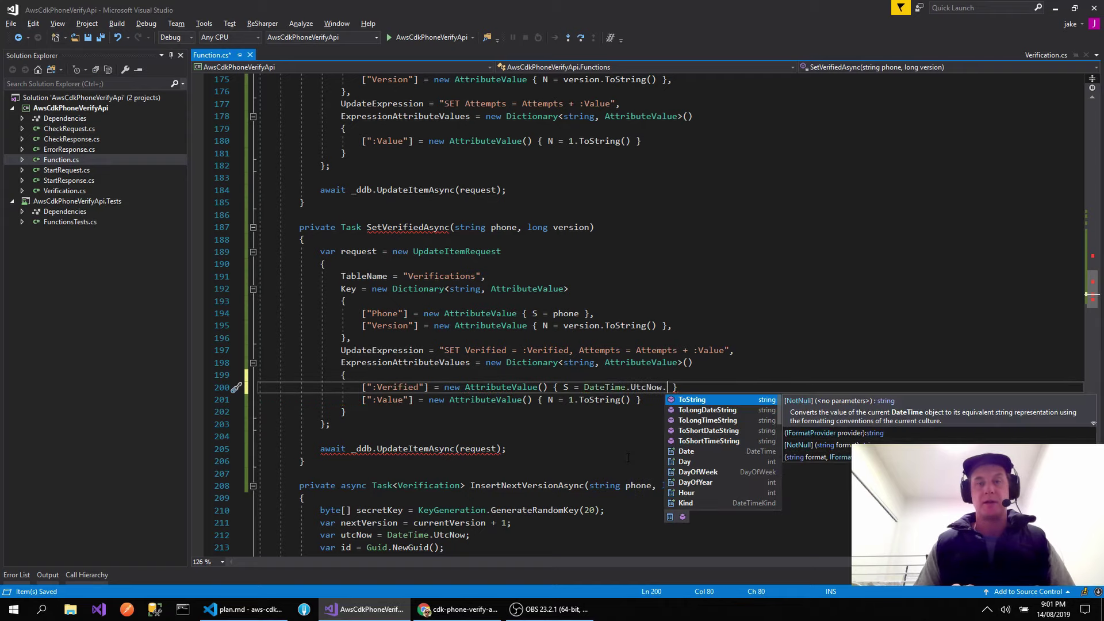
{"action": "key", "text": "Return"}
{"action": "type", "text": "\"o"}
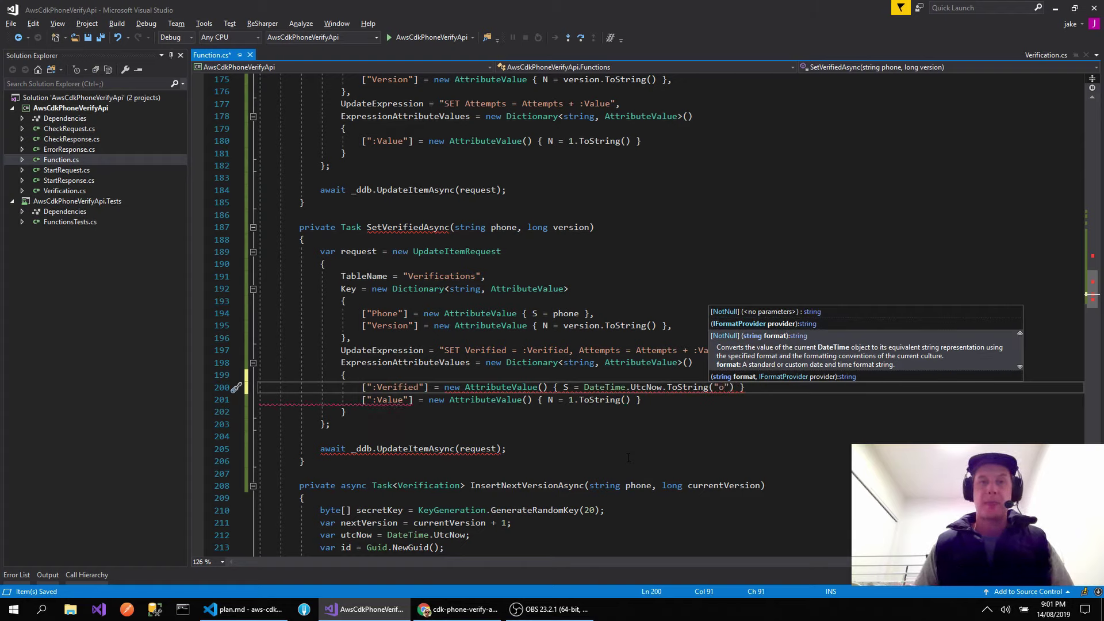
{"action": "key", "text": "End"}
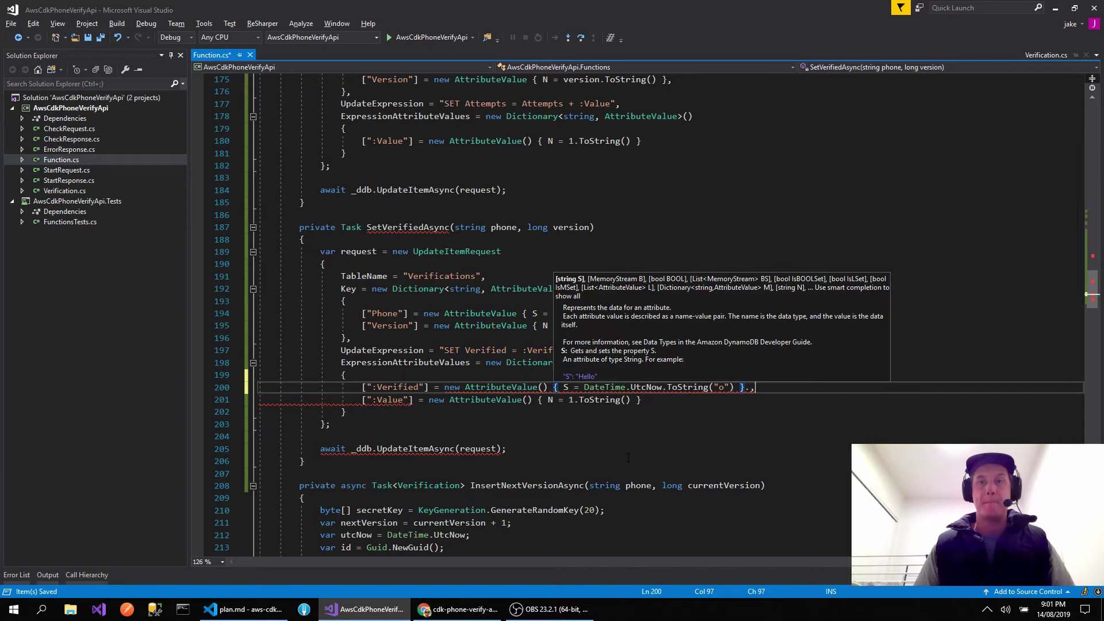
{"action": "type", "text": ","}
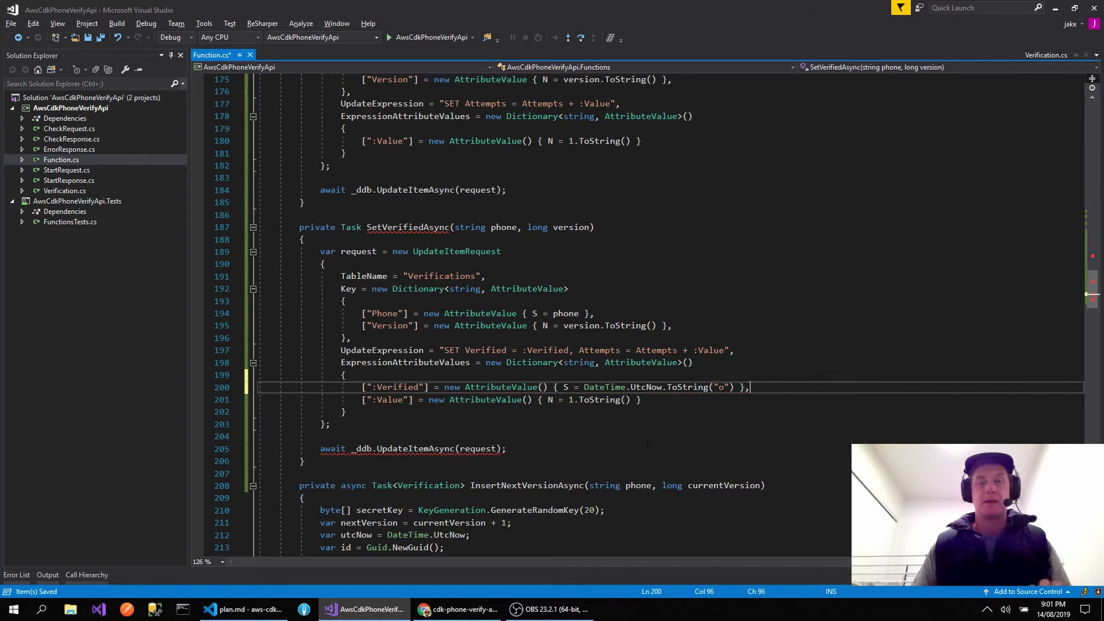
{"action": "key", "text": "ctrl+s"}
- Search Function.cs for other DateTime.UtcNow uses
{"action": "left_click", "coordinate": [628, 387]}
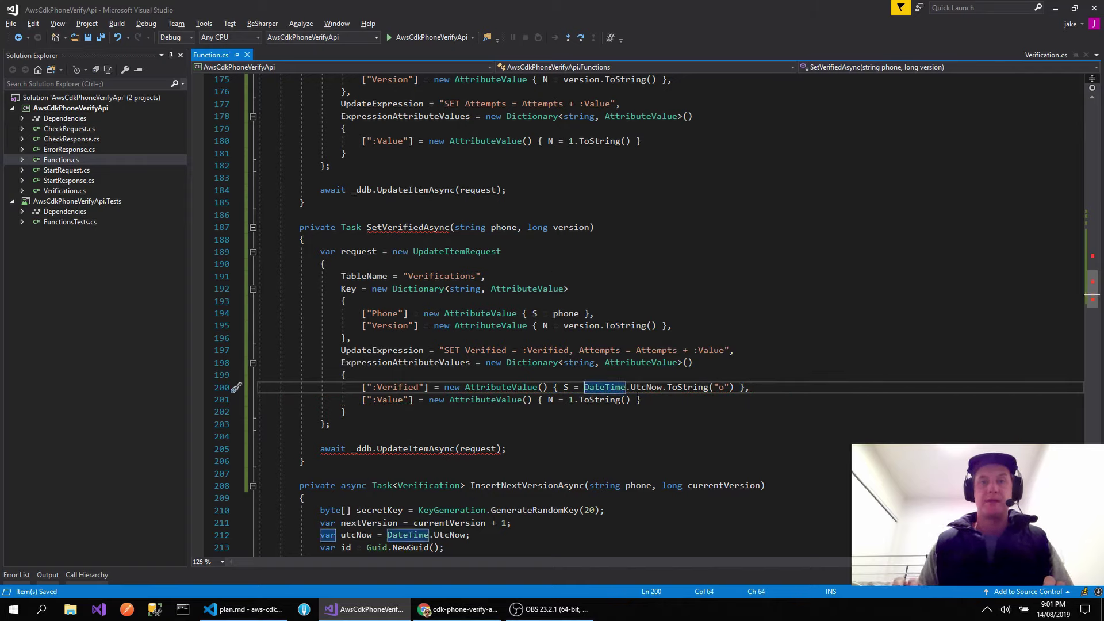
{"action": "double_click", "coordinate": [646, 388]}
{"action": "key", "text": "ctrl+f"}
{"action": "key", "text": "Return"}
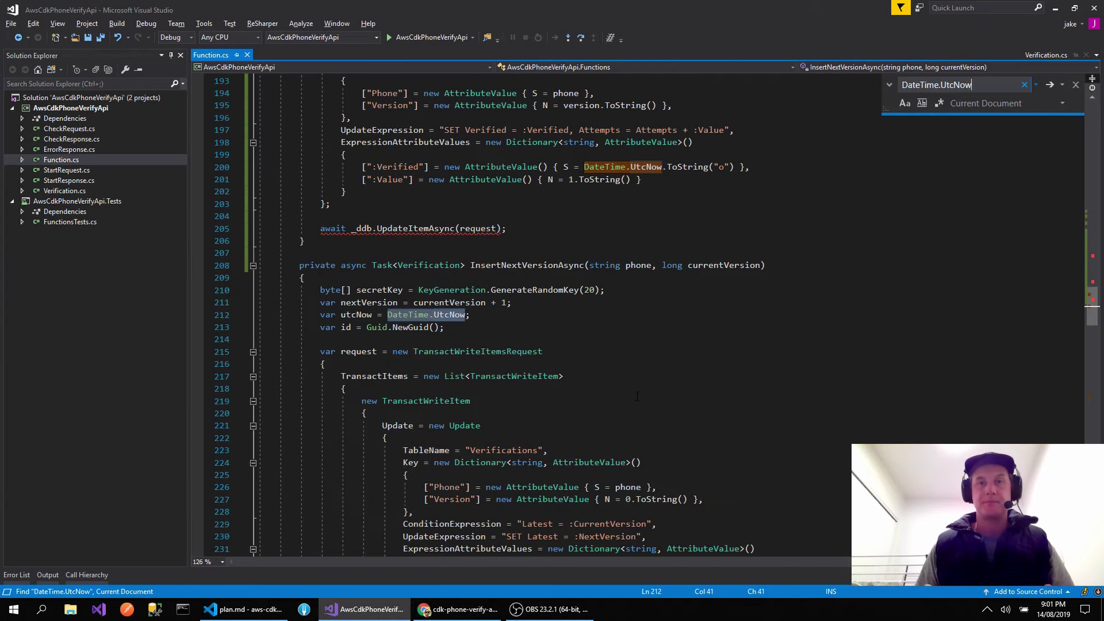
{"action": "key", "text": "Return"}
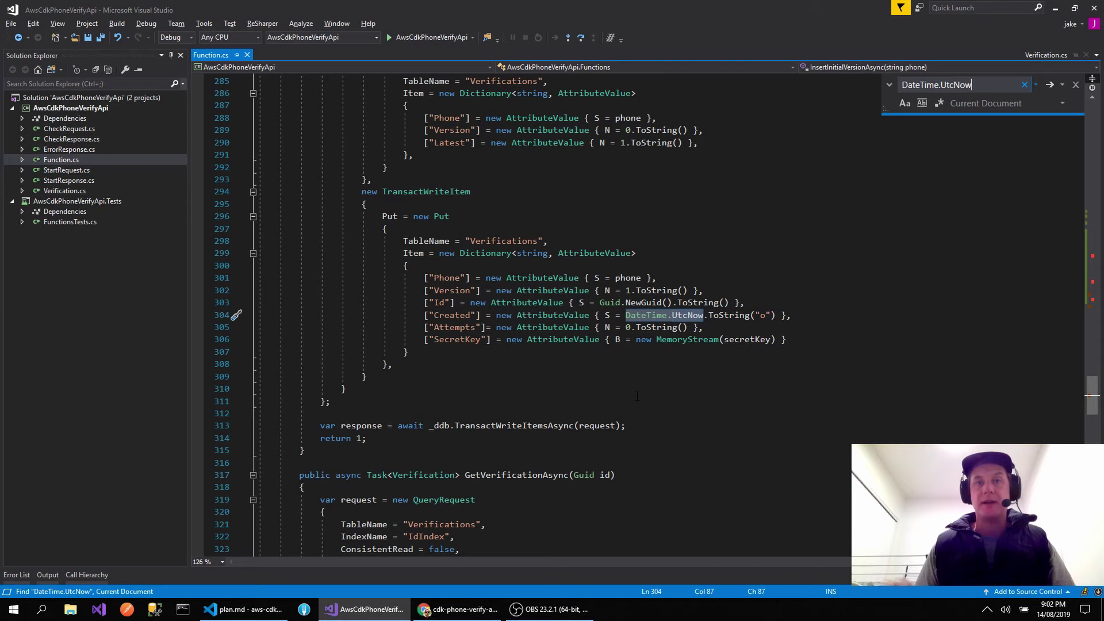
{"action": "scroll", "coordinate": [637, 396], "scroll_direction": "up", "scroll_amount": 9}
{"action": "scroll", "coordinate": [637, 396], "scroll_direction": "up", "scroll_amount": 10}
{"action": "scroll", "coordinate": [637, 395], "scroll_direction": "up", "scroll_amount": 8}
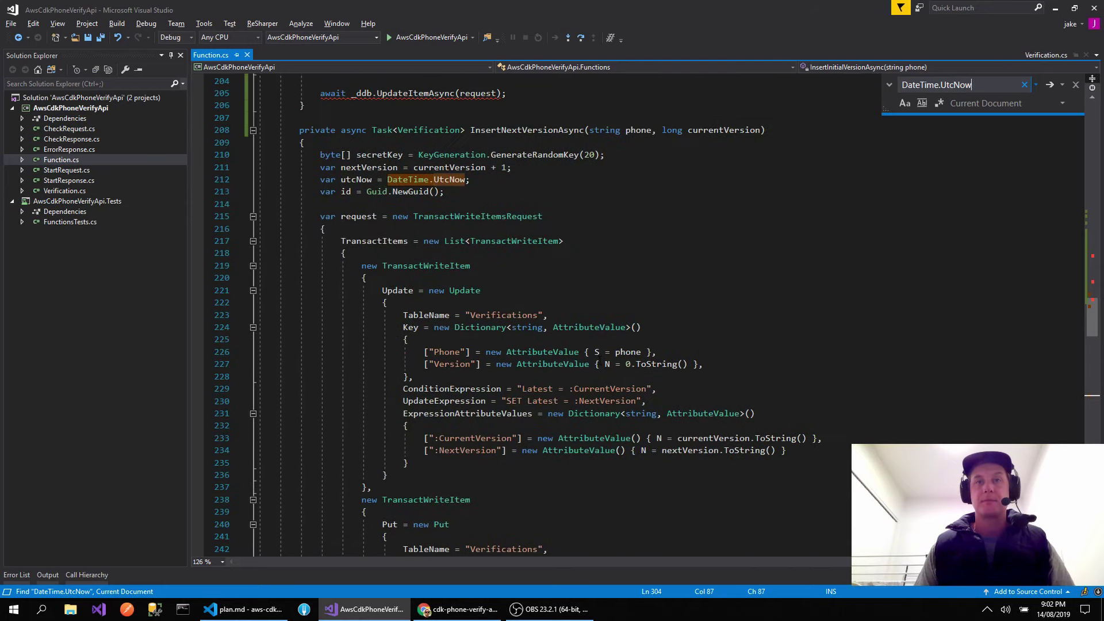
{"action": "scroll", "coordinate": [595, 354], "scroll_direction": "up", "scroll_amount": 7}
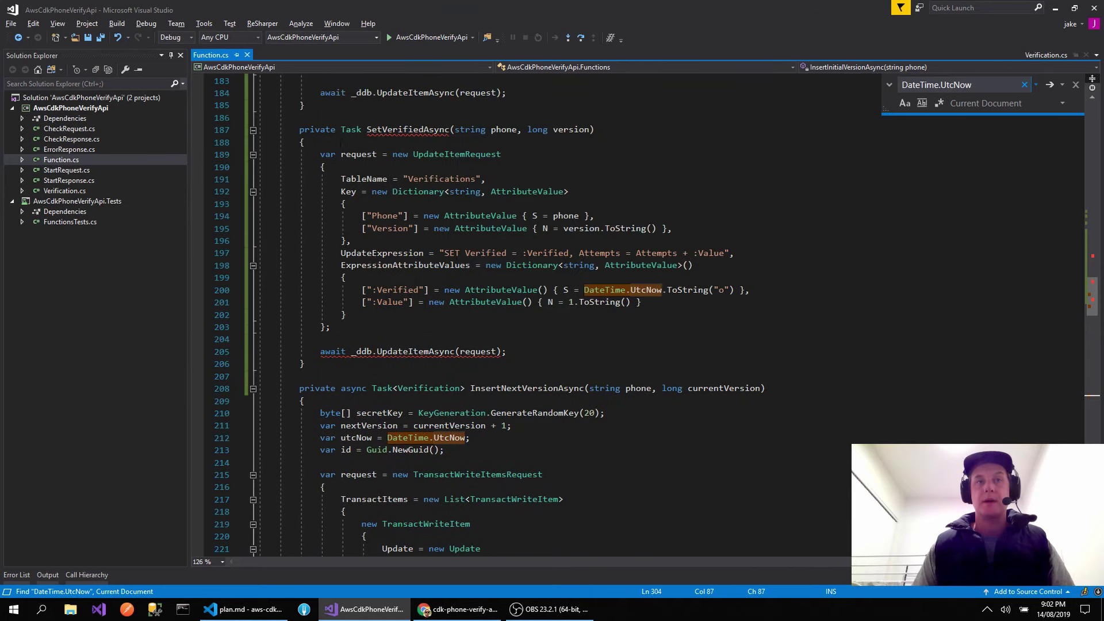
- Review SetVerifiedAsync's request block, Version key and update expression
{"action": "left_click", "coordinate": [339, 130]}
{"action": "type", "text": "async"}
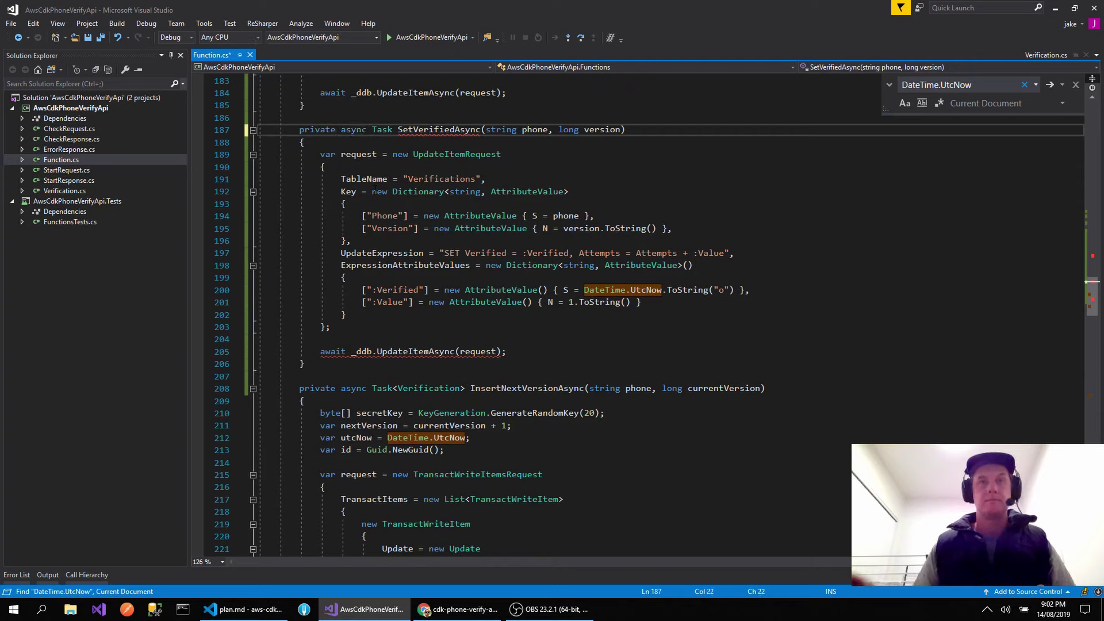
{"action": "left_click", "coordinate": [332, 327]}
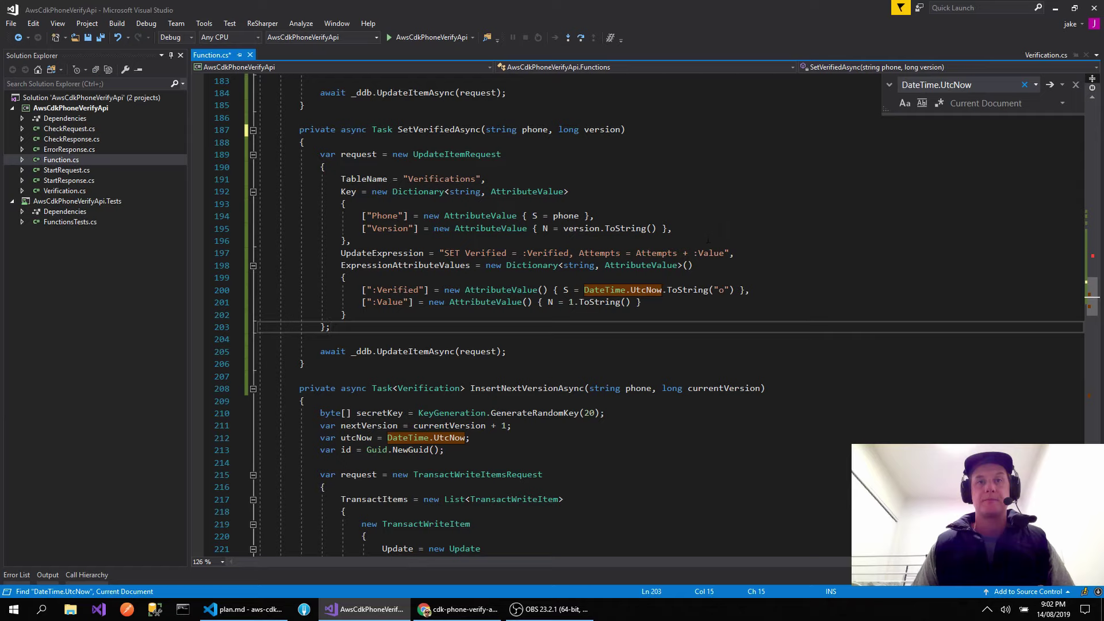
{"action": "left_click", "coordinate": [673, 229]}
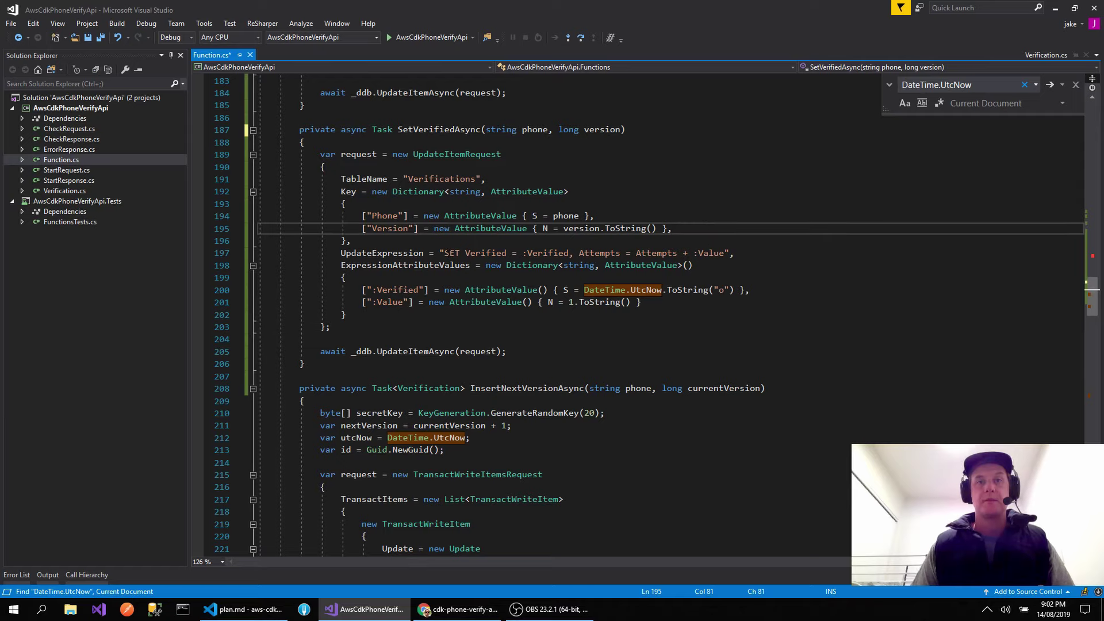
{"action": "left_click", "coordinate": [572, 253]}
{"action": "double_click", "coordinate": [556, 254]}
{"action": "left_click", "coordinate": [417, 290]}
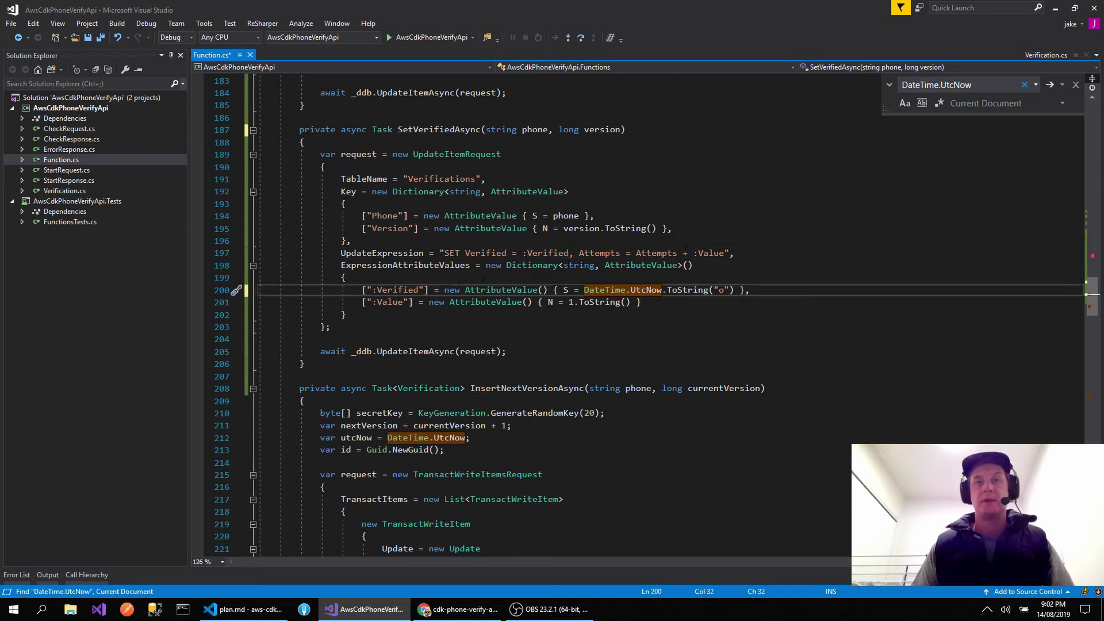
{"action": "left_click", "coordinate": [798, 256]}
{"action": "left_click", "coordinate": [667, 300]}
- Close the Find search and save Function.cs
{"action": "key", "text": "Up"}
{"action": "key", "text": "End"}
{"action": "key", "text": "Escape"}
{"action": "key", "text": "ctrl+s"}
{"action": "scroll", "coordinate": [728, 298], "scroll_direction": "up", "scroll_amount": 4}
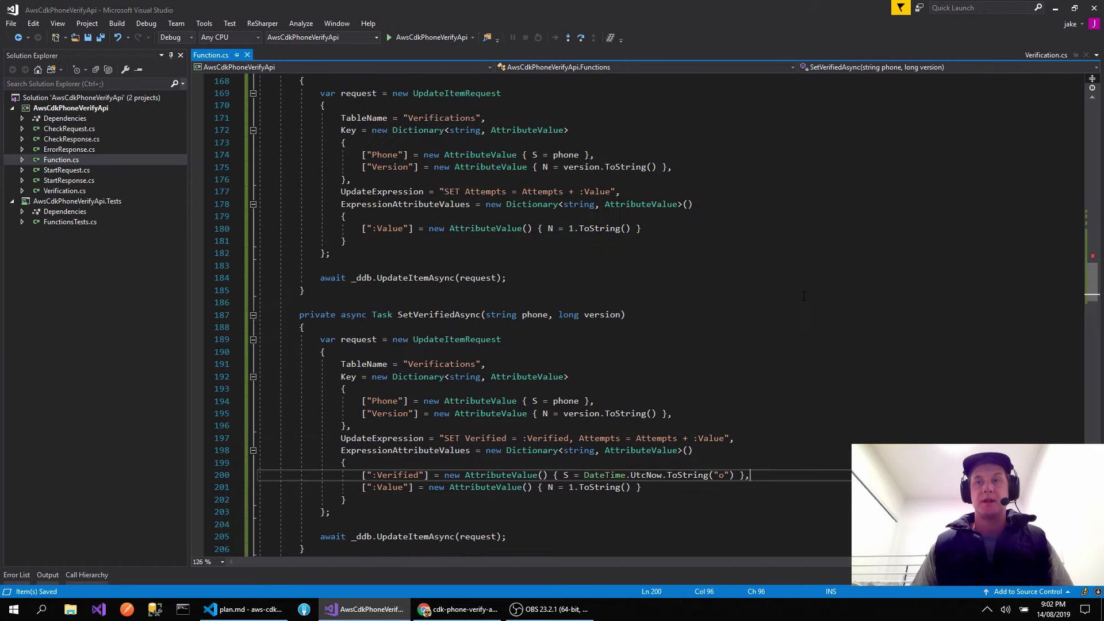
{"action": "scroll", "coordinate": [728, 298], "scroll_direction": "up", "scroll_amount": 3}
{"action": "scroll", "coordinate": [826, 279], "scroll_direction": "up", "scroll_amount": 6}
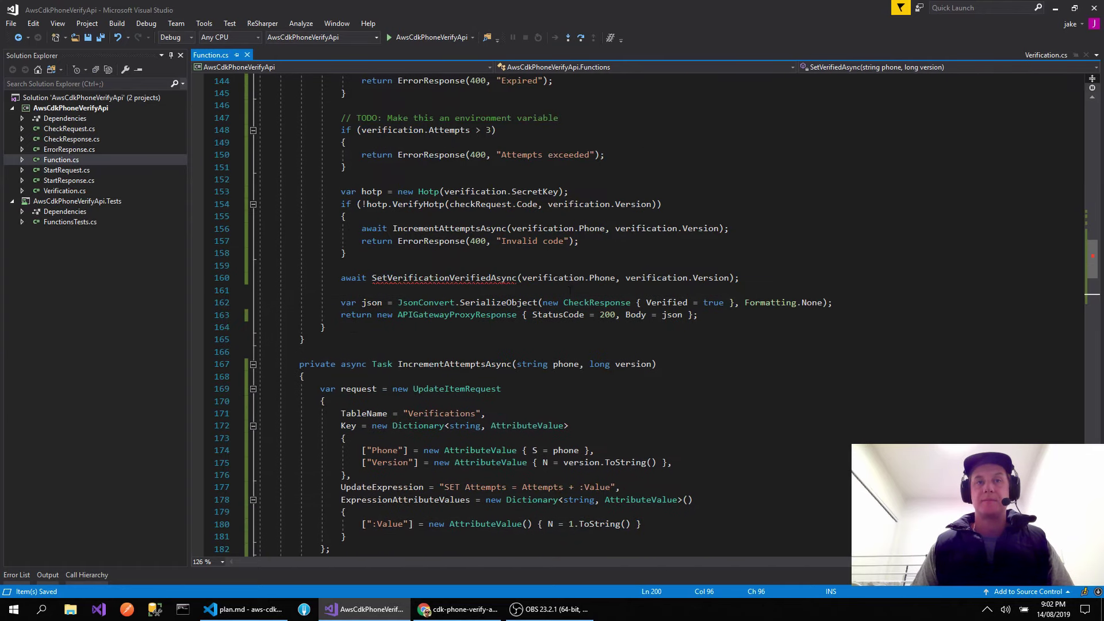
- Change the line 160 call to SetVerifiedAsync and build the solution
{"action": "left_click_drag", "start_coordinate": [387, 278], "coordinate": [445, 279]}
{"action": "key", "text": "BackSpace"}
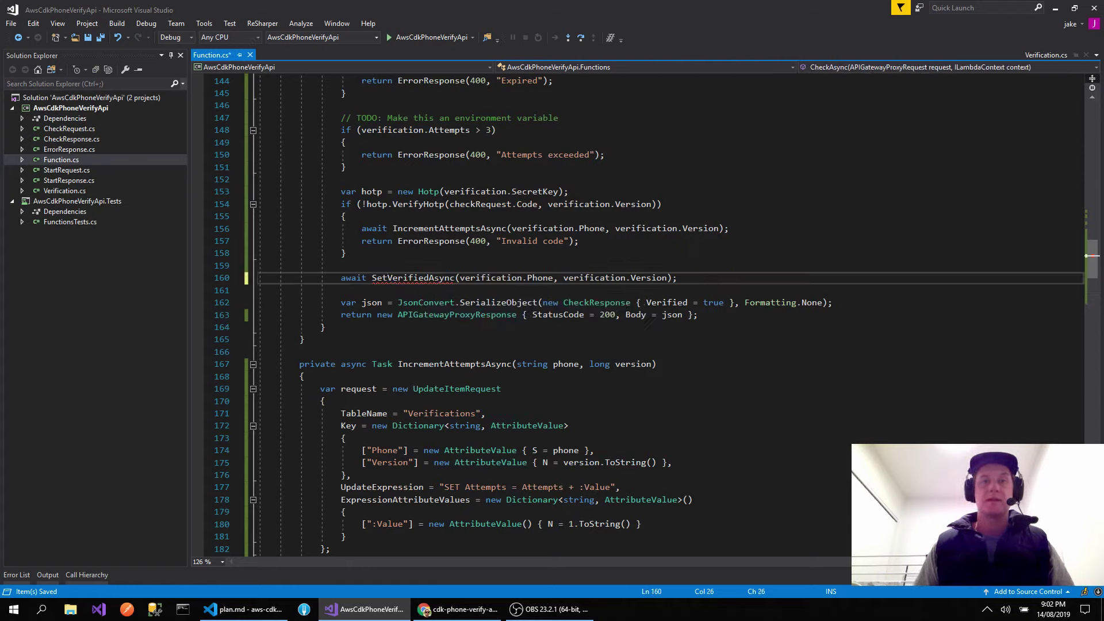
{"action": "key", "text": "End"}
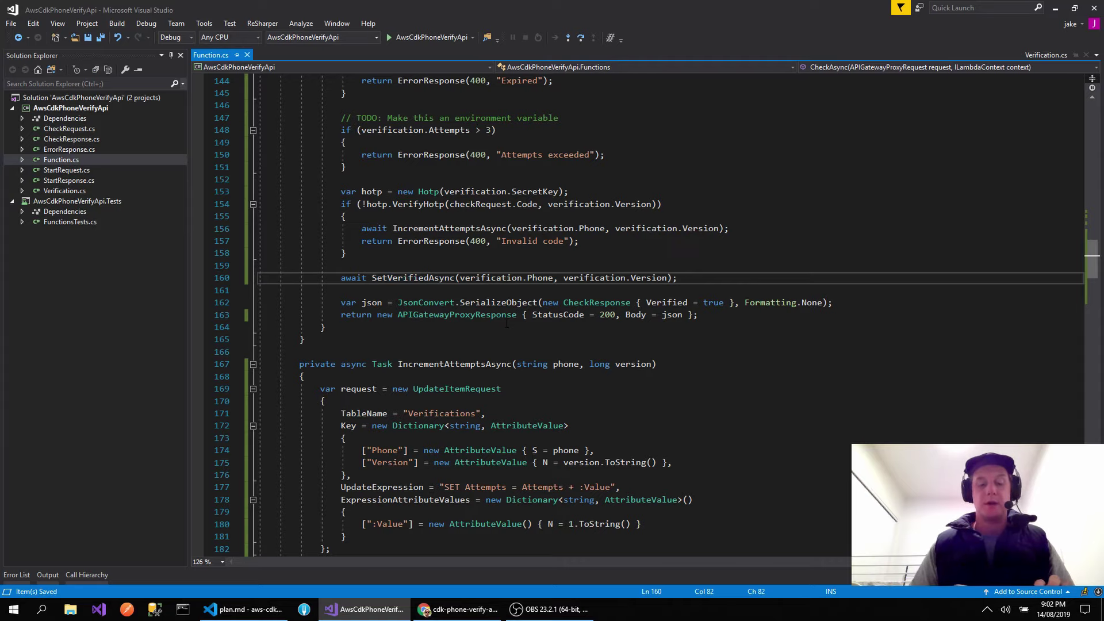
{"action": "key", "text": "ctrl+shift+b"}
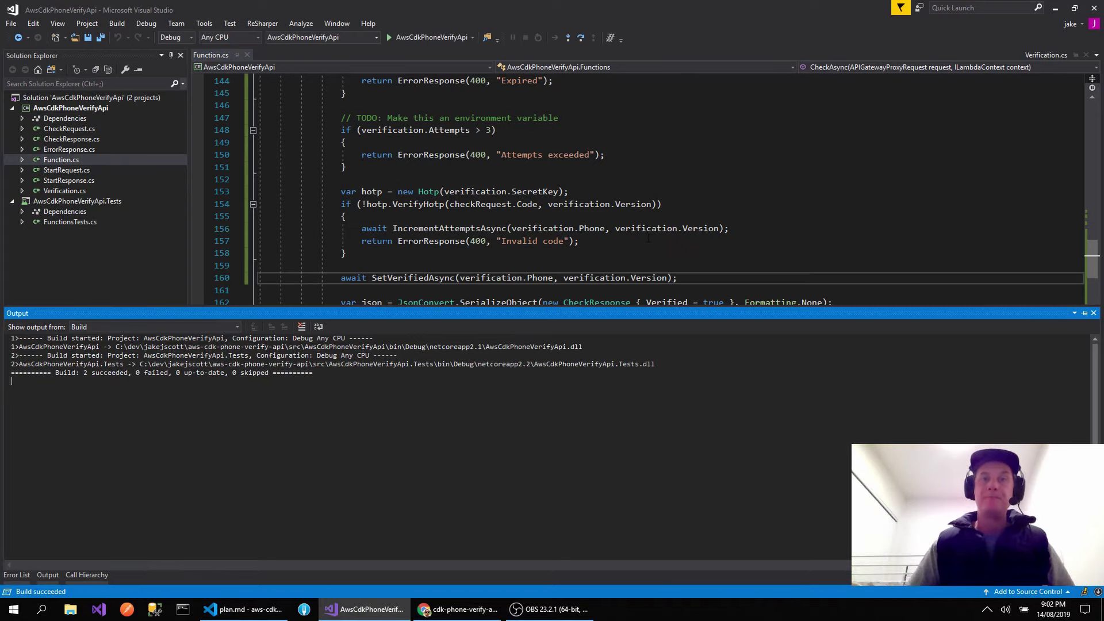
{"action": "left_click", "coordinate": [595, 241]}
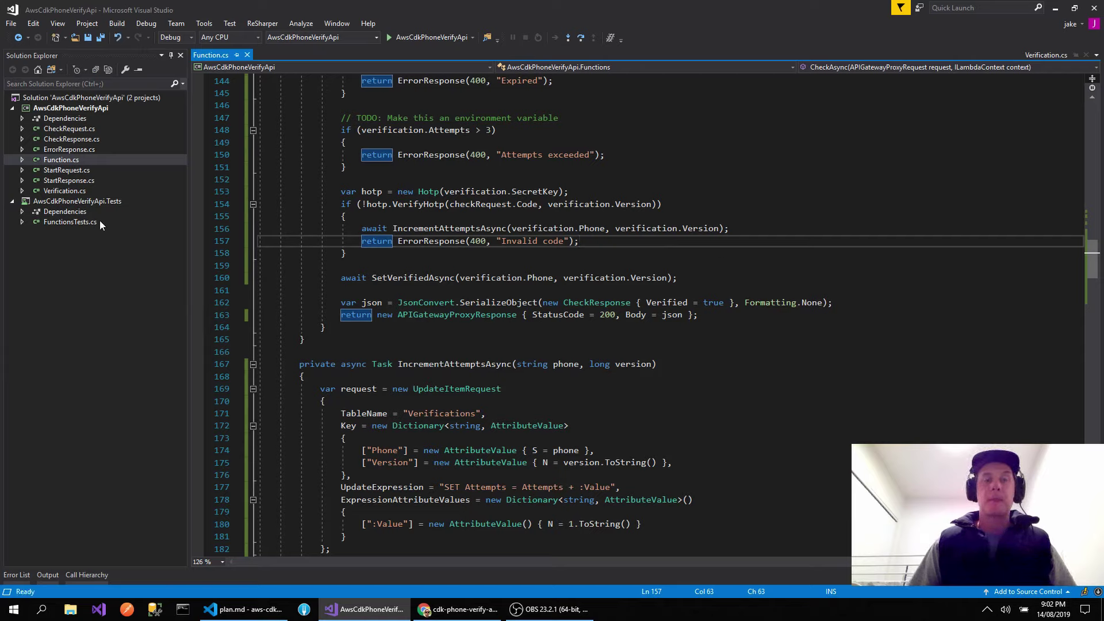
- Open FunctionsTests.cs and set a breakpoint on line 83
{"action": "left_click_drag", "start_coordinate": [362, 228], "coordinate": [347, 215]}
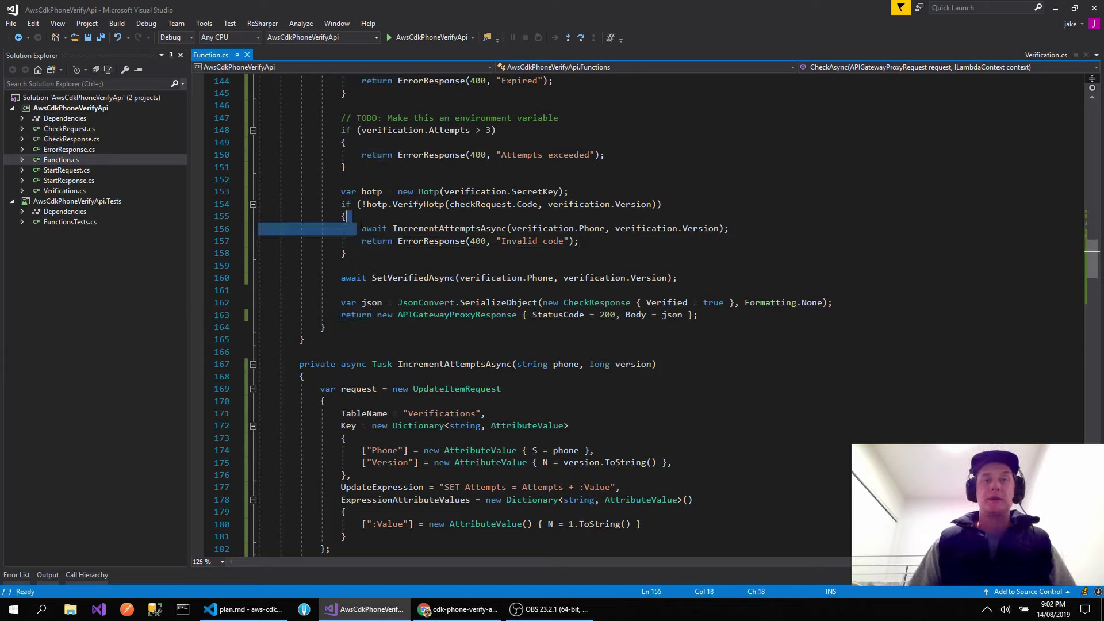
{"action": "double_click", "coordinate": [49, 221]}
{"action": "scroll", "coordinate": [239, 250], "scroll_direction": "down", "scroll_amount": 10}
{"action": "scroll", "coordinate": [239, 250], "scroll_direction": "down", "scroll_amount": 8}
{"action": "scroll", "coordinate": [238, 250], "scroll_direction": "down", "scroll_amount": 6}
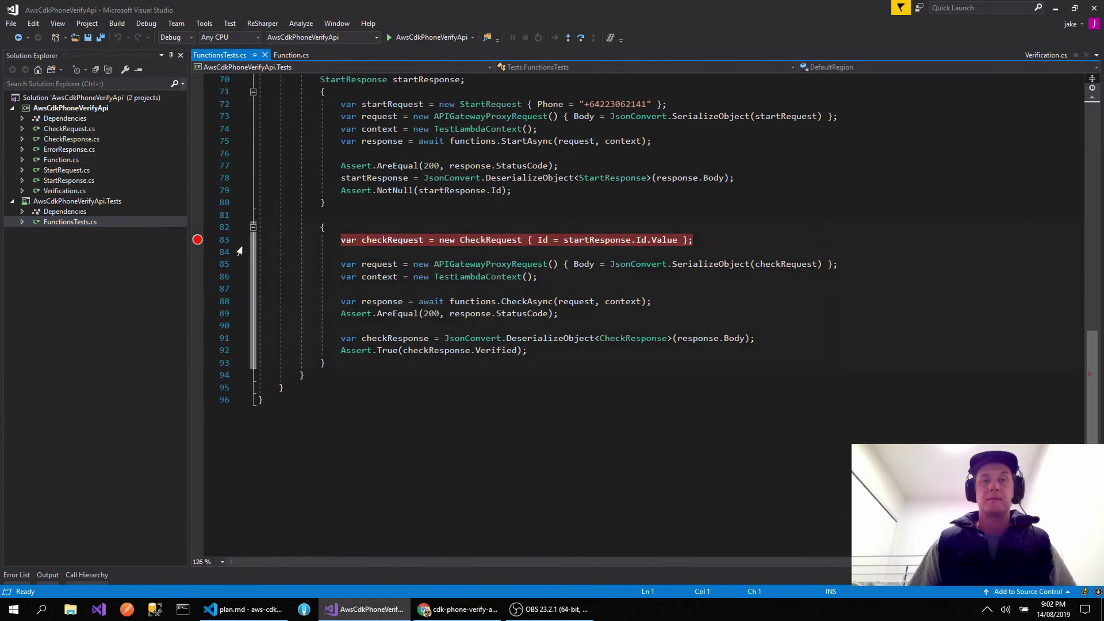
{"action": "left_click", "coordinate": [198, 240]}
{"action": "scroll", "coordinate": [346, 250], "scroll_direction": "up", "scroll_amount": 3}
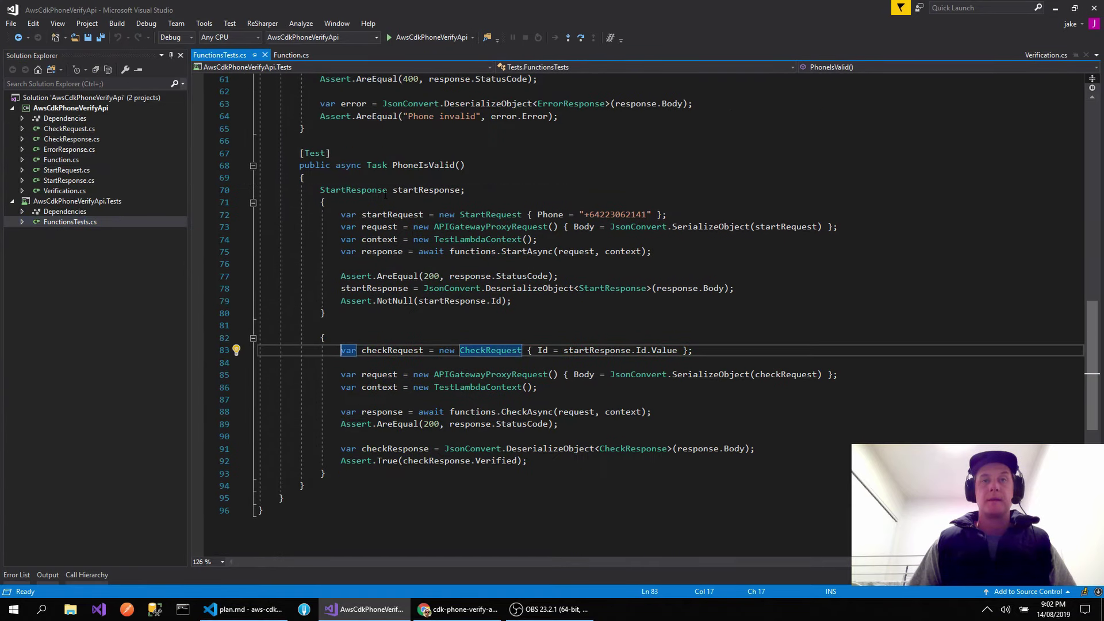
{"action": "left_click", "coordinate": [439, 191]}
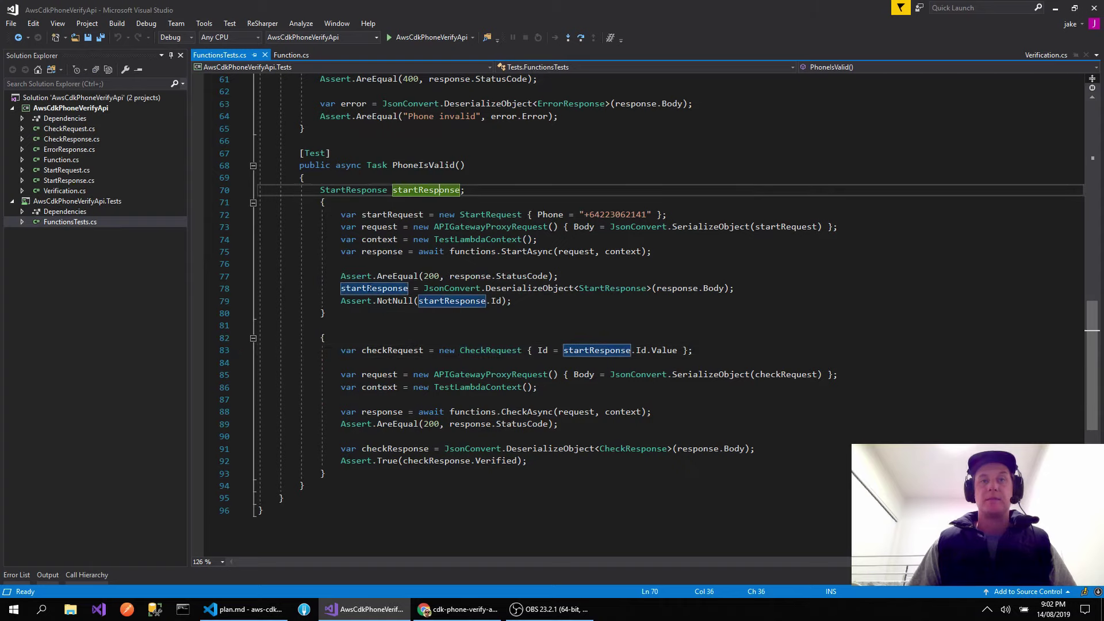
{"action": "left_click", "coordinate": [333, 350]}
{"action": "left_click", "coordinate": [197, 350]}
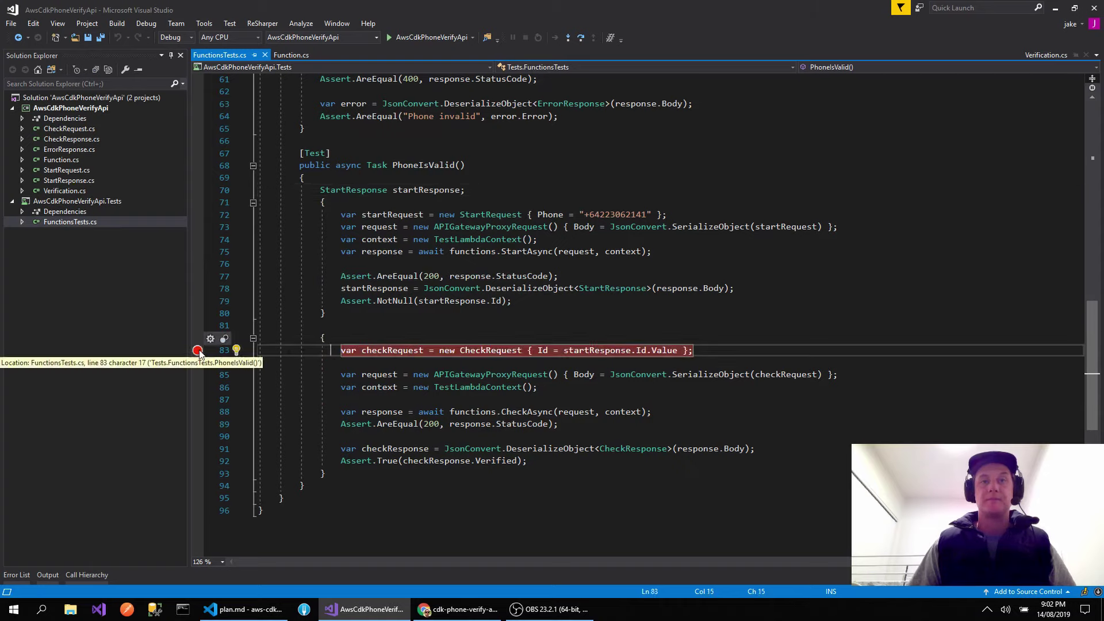
- Debug the PhoneIsValid test, then stop debugging
{"action": "left_click", "coordinate": [319, 215]}
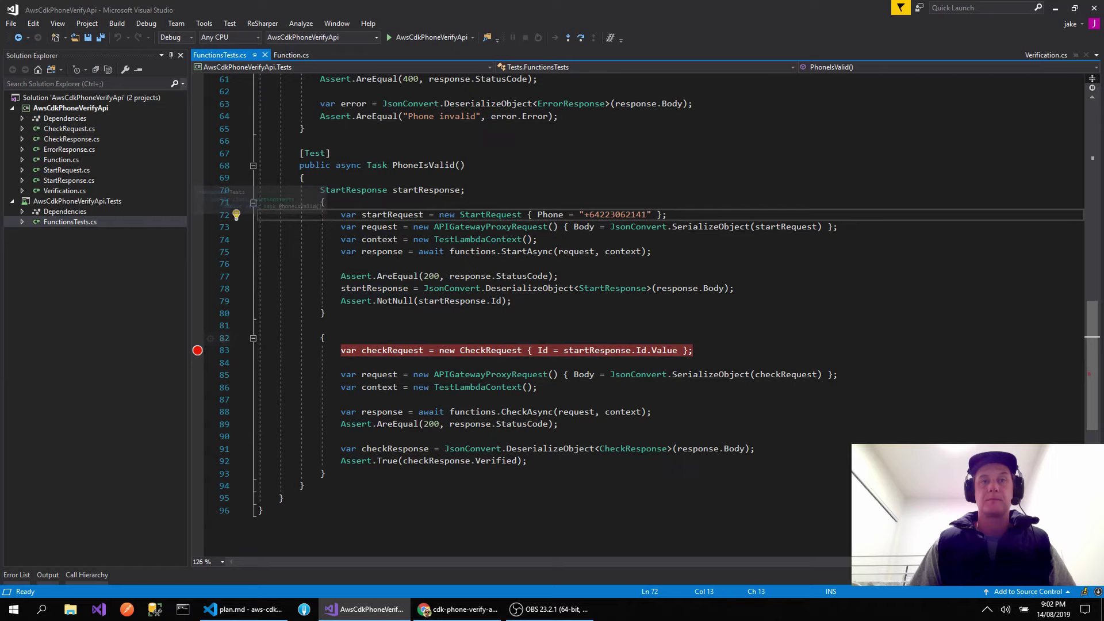
{"action": "right_click", "coordinate": [318, 219]}
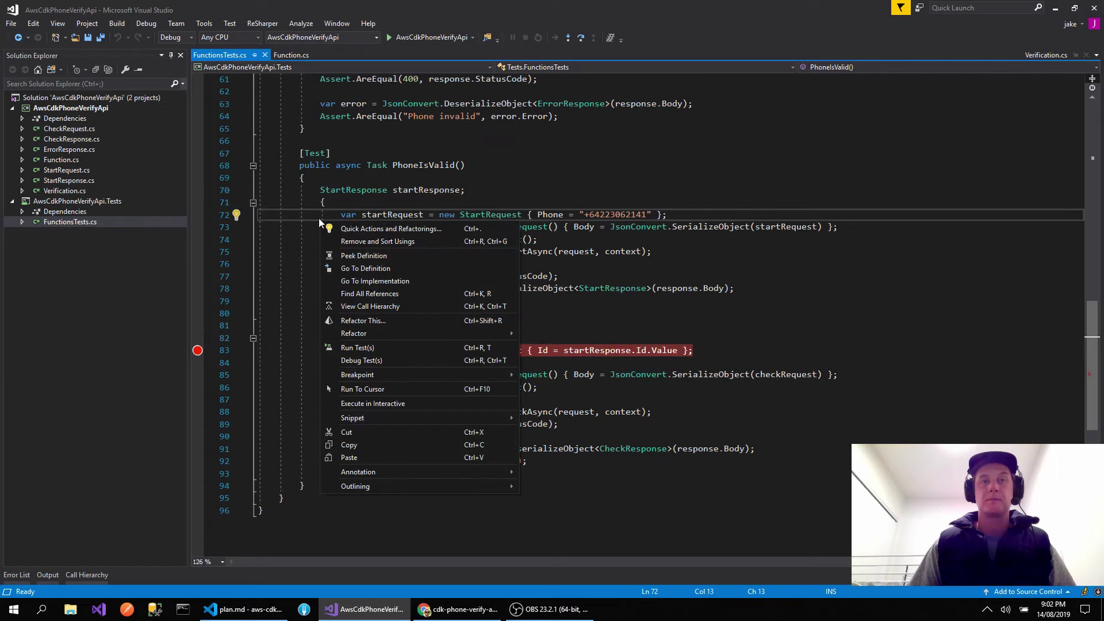
{"action": "left_click", "coordinate": [366, 367]}
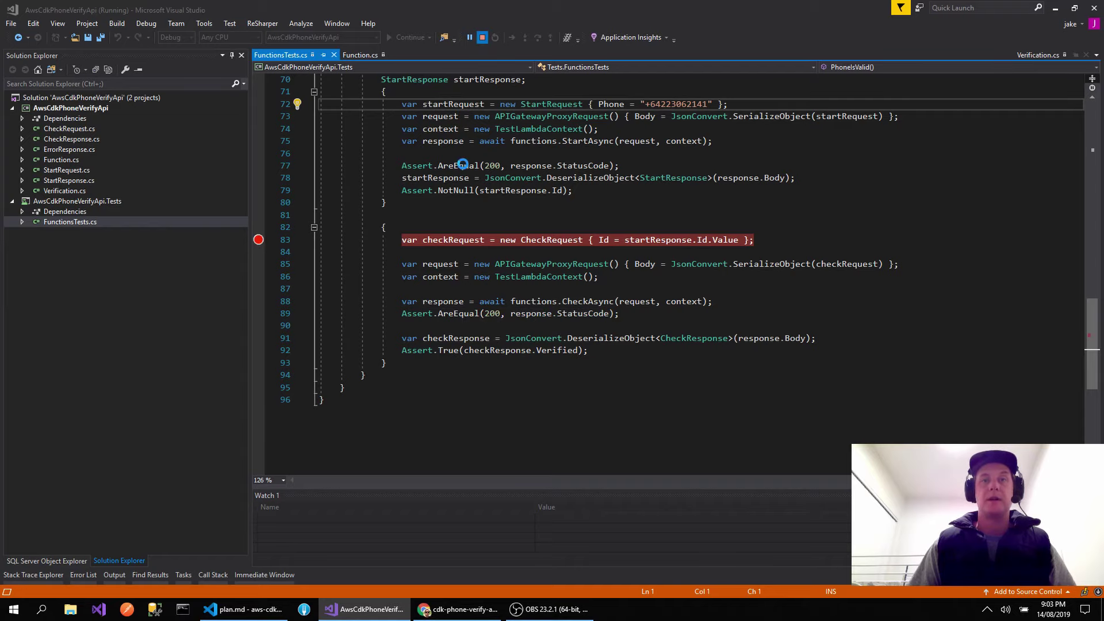
{"action": "left_click", "coordinate": [198, 240]}
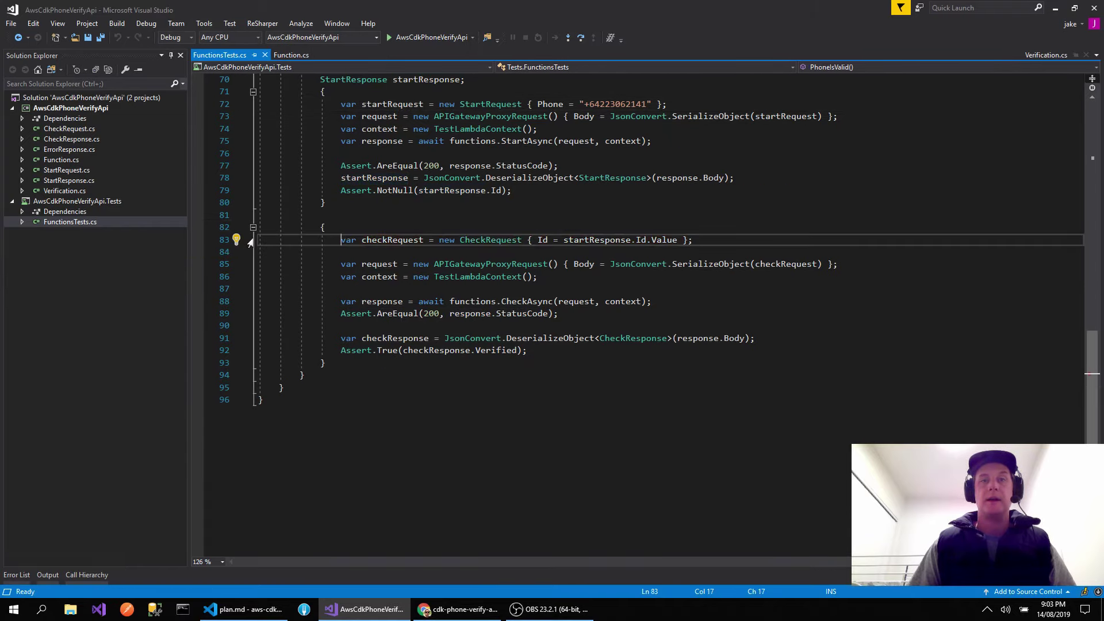
- Spread the CheckRequest initializer over separate lines and save the test file
{"action": "left_click", "coordinate": [543, 240]}
{"action": "key", "text": "Return"}
{"action": "key", "text": "End"}
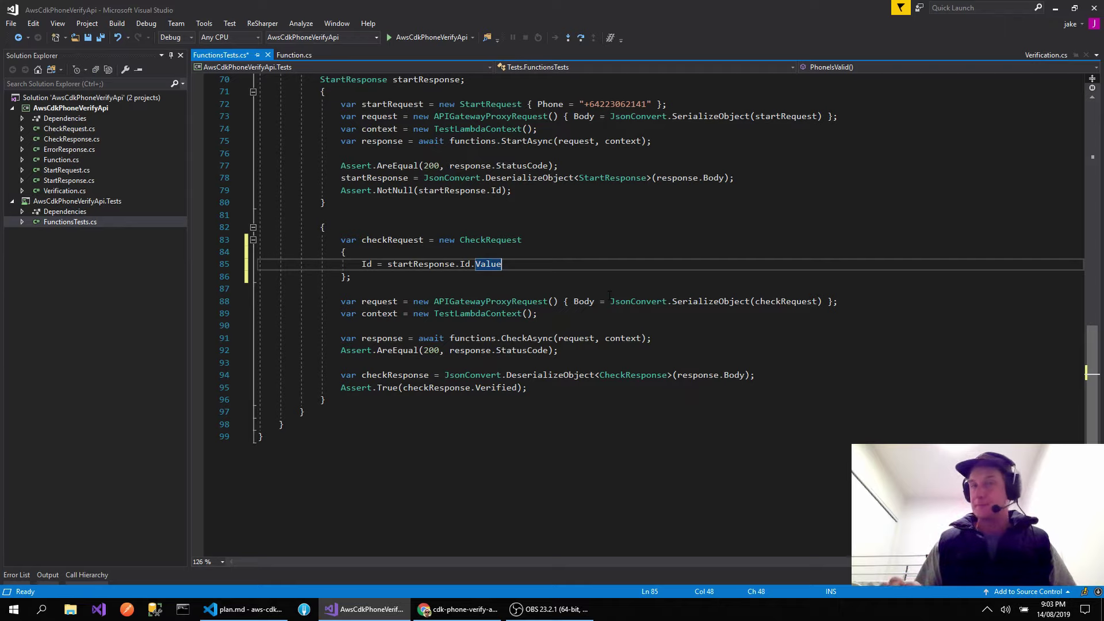
{"action": "key", "text": "Up"}
{"action": "key", "text": "Up"}
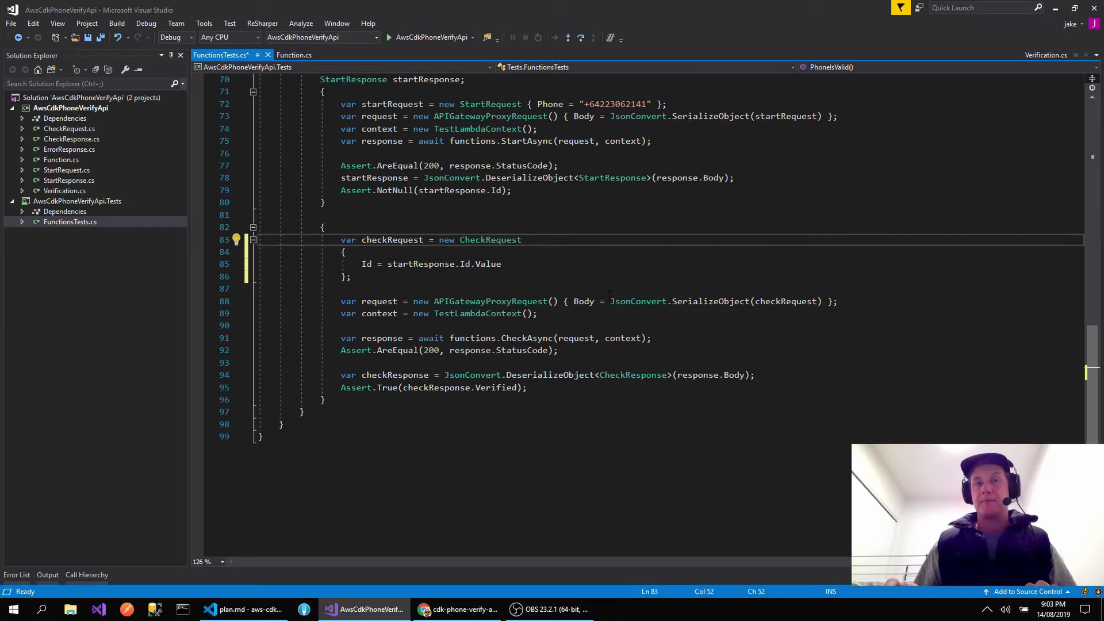
{"action": "key", "text": "ctrl+s"}
{"action": "scroll", "coordinate": [610, 294], "scroll_direction": "up", "scroll_amount": 2}
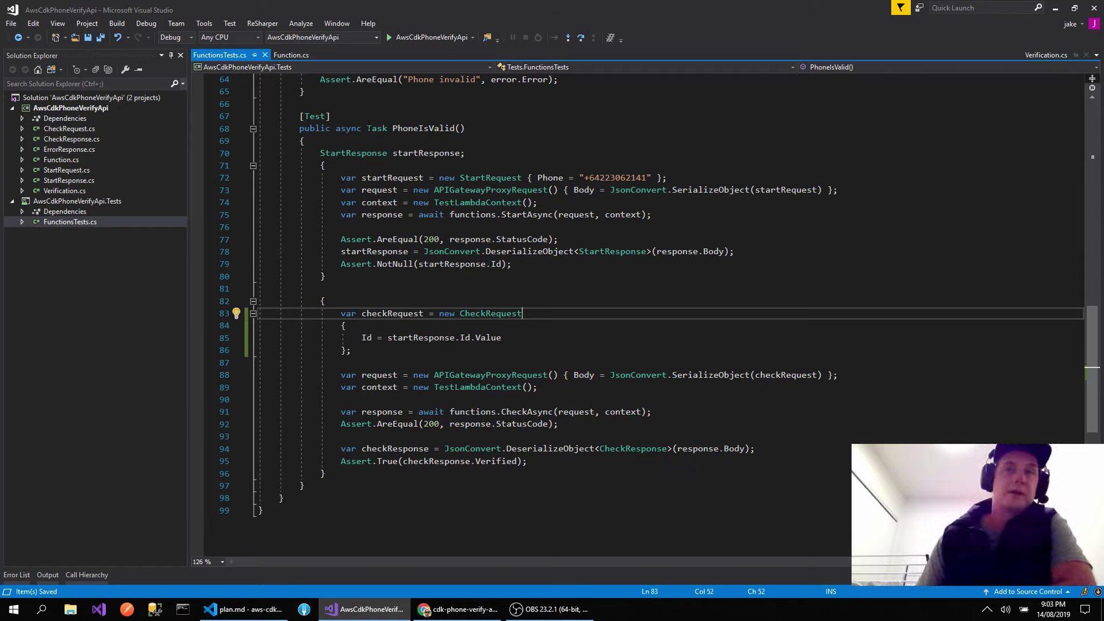
- Inspect the _sns field in Function.cs, return to FunctionsTests.cs, then switch to VS Code
{"action": "left_click", "coordinate": [295, 57]}
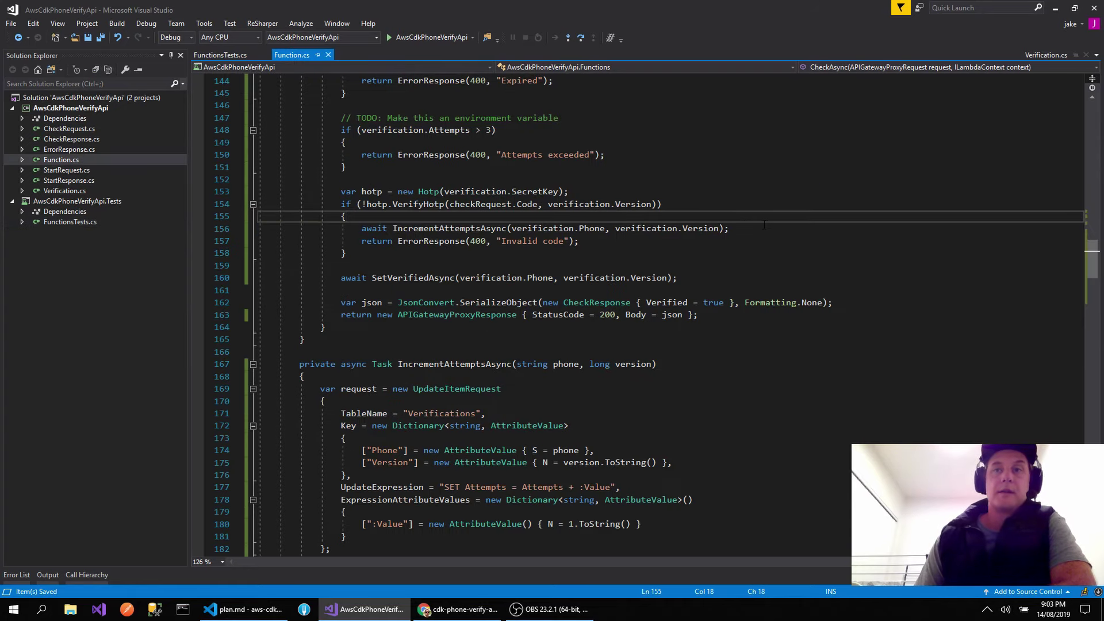
{"action": "scroll", "coordinate": [764, 224], "scroll_direction": "up", "scroll_amount": 4}
{"action": "scroll", "coordinate": [768, 223], "scroll_direction": "up", "scroll_amount": 4}
{"action": "scroll", "coordinate": [772, 221], "scroll_direction": "up", "scroll_amount": 4}
{"action": "scroll", "coordinate": [781, 219], "scroll_direction": "up", "scroll_amount": 5}
{"action": "scroll", "coordinate": [781, 220], "scroll_direction": "up", "scroll_amount": 2}
{"action": "scroll", "coordinate": [779, 221], "scroll_direction": "up", "scroll_amount": 4}
{"action": "scroll", "coordinate": [777, 223], "scroll_direction": "up", "scroll_amount": 3}
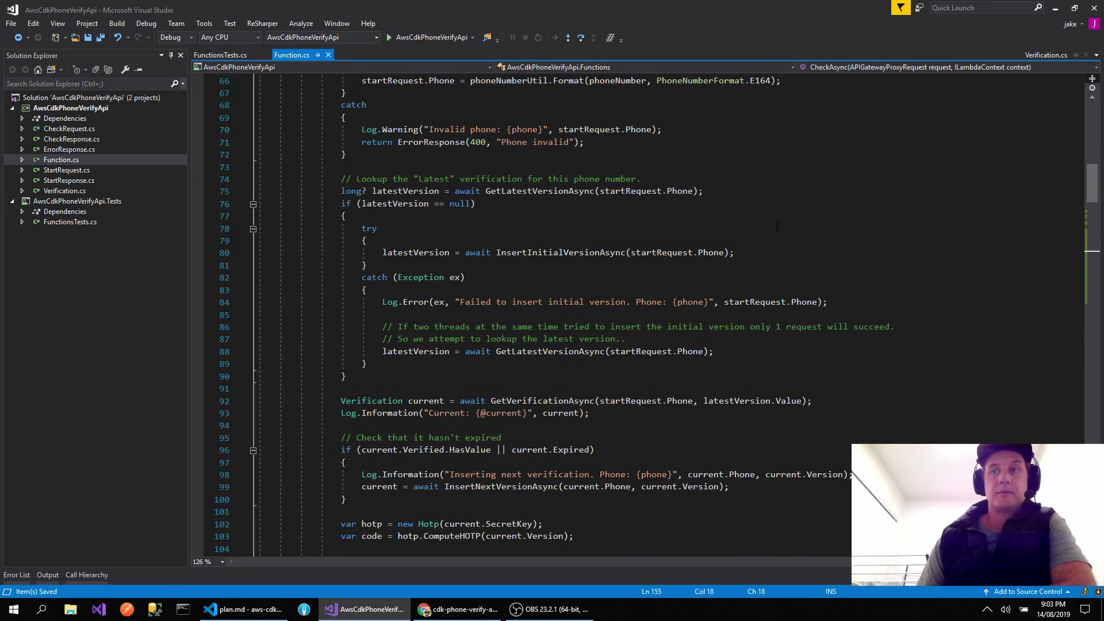
{"action": "scroll", "coordinate": [776, 227], "scroll_direction": "up", "scroll_amount": 8}
{"action": "scroll", "coordinate": [777, 226], "scroll_direction": "up", "scroll_amount": 6}
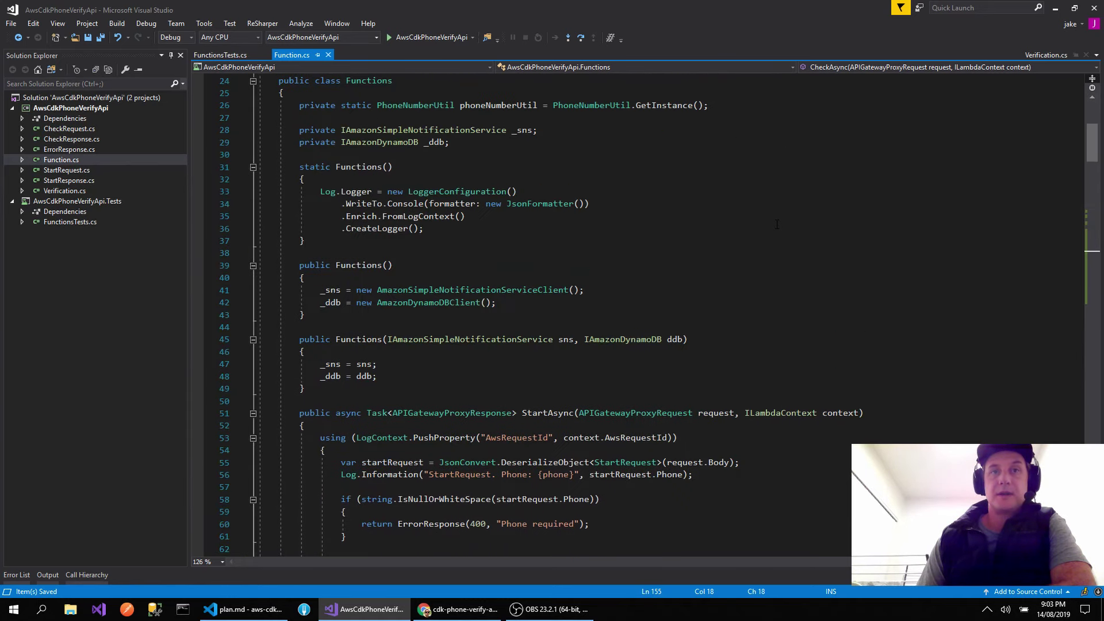
{"action": "double_click", "coordinate": [522, 132]}
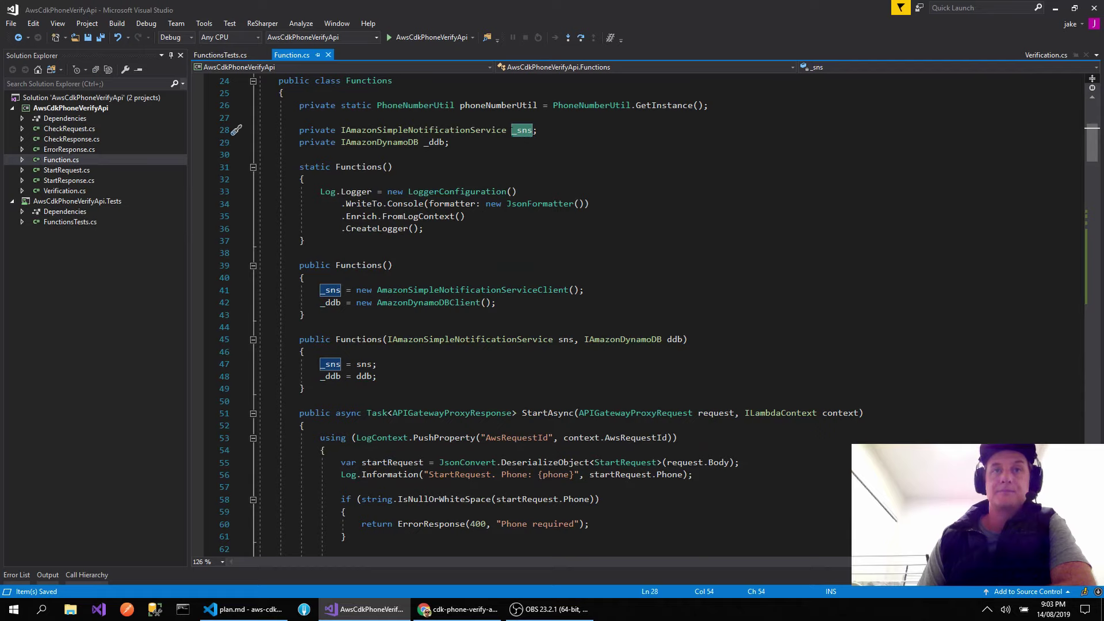
{"action": "left_click_drag", "start_coordinate": [537, 131], "coordinate": [295, 130]}
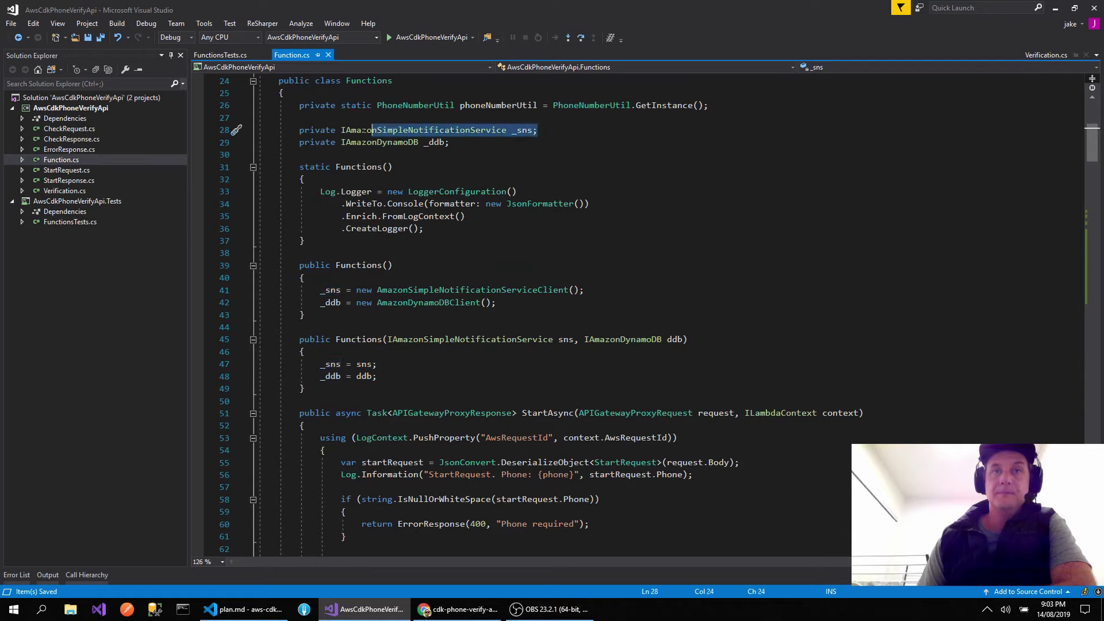
{"action": "left_click", "coordinate": [531, 132]}
{"action": "scroll", "coordinate": [723, 169], "scroll_direction": "down", "scroll_amount": 8}
{"action": "scroll", "coordinate": [722, 169], "scroll_direction": "down", "scroll_amount": 7}
{"action": "scroll", "coordinate": [723, 170], "scroll_direction": "down", "scroll_amount": 6}
{"action": "scroll", "coordinate": [723, 169], "scroll_direction": "down", "scroll_amount": 8}
{"action": "scroll", "coordinate": [723, 169], "scroll_direction": "down", "scroll_amount": 3}
{"action": "scroll", "coordinate": [723, 166], "scroll_direction": "down", "scroll_amount": 6}
{"action": "scroll", "coordinate": [724, 167], "scroll_direction": "down", "scroll_amount": 1}
{"action": "scroll", "coordinate": [723, 170], "scroll_direction": "down", "scroll_amount": 2}
{"action": "scroll", "coordinate": [722, 176], "scroll_direction": "down", "scroll_amount": 2}
{"action": "scroll", "coordinate": [721, 176], "scroll_direction": "down", "scroll_amount": 8}
{"action": "scroll", "coordinate": [722, 175], "scroll_direction": "down", "scroll_amount": 1}
{"action": "scroll", "coordinate": [722, 175], "scroll_direction": "up", "scroll_amount": 9}
{"action": "scroll", "coordinate": [721, 175], "scroll_direction": "up", "scroll_amount": 2}
{"action": "left_click", "coordinate": [224, 55]}
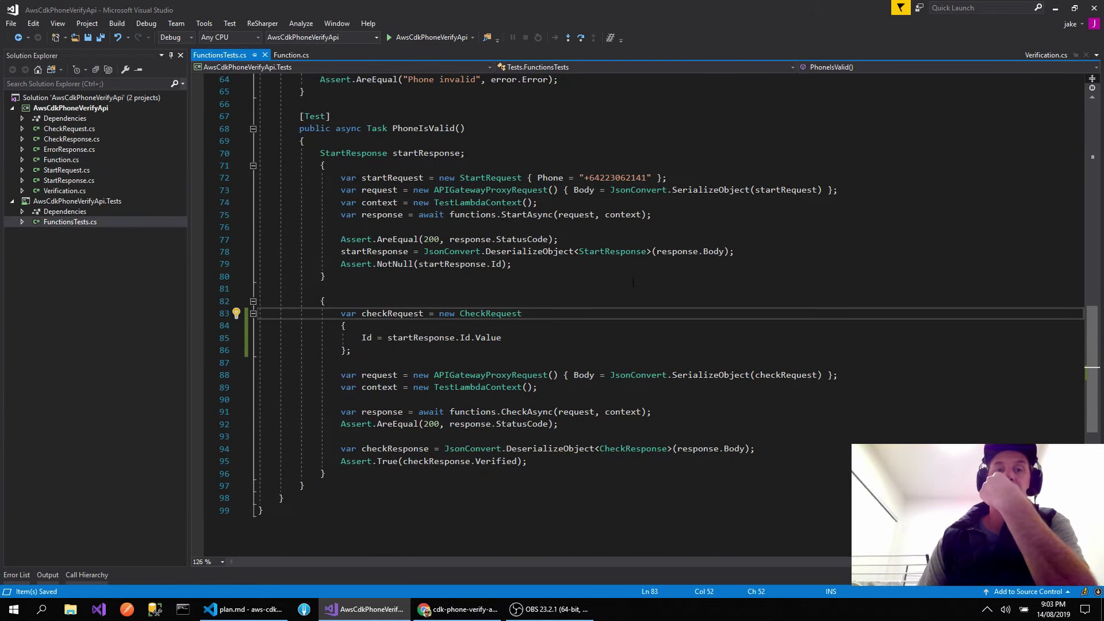
{"action": "left_click", "coordinate": [258, 609]}
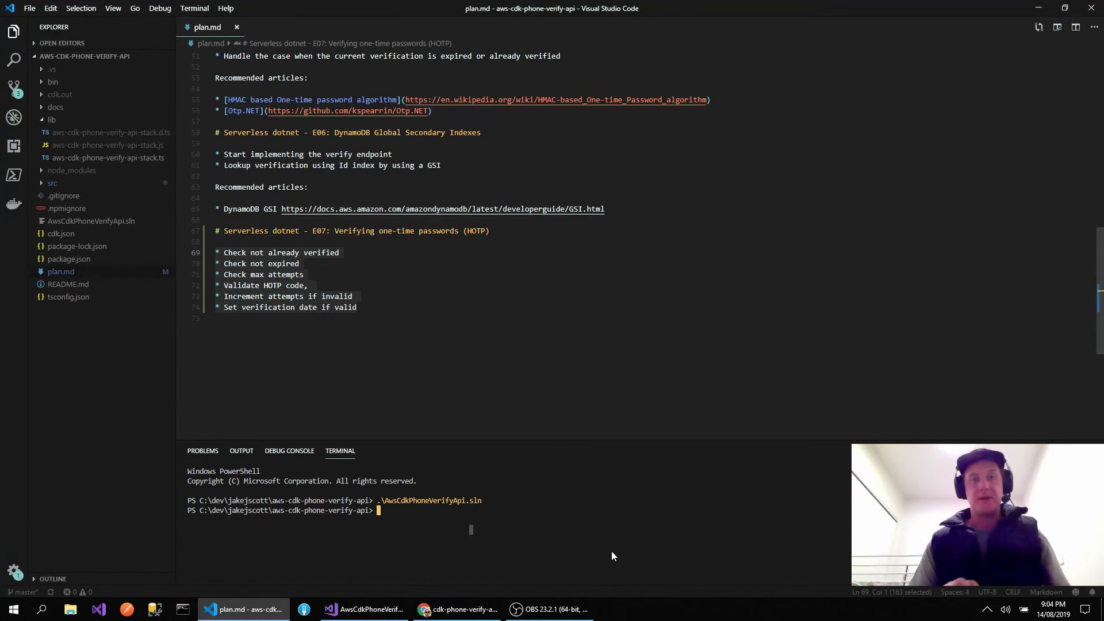
- Clear the terminal with cls and run dotnet build
{"action": "key", "text": "ctrl+l"}
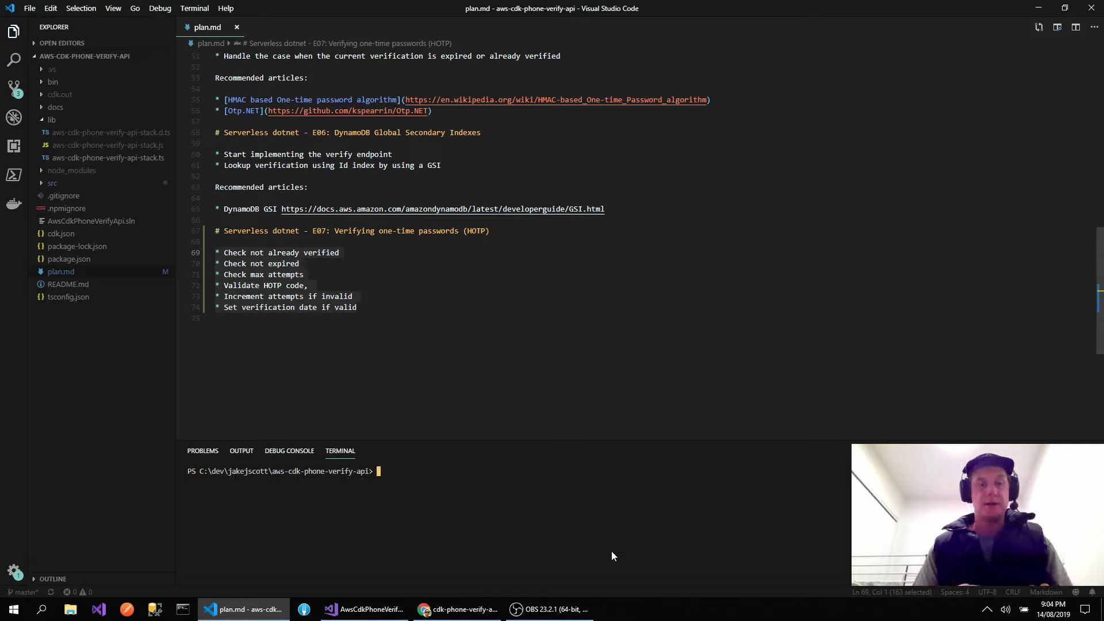
{"action": "type", "text": "dotnet build"}
{"action": "key", "text": "Return"}
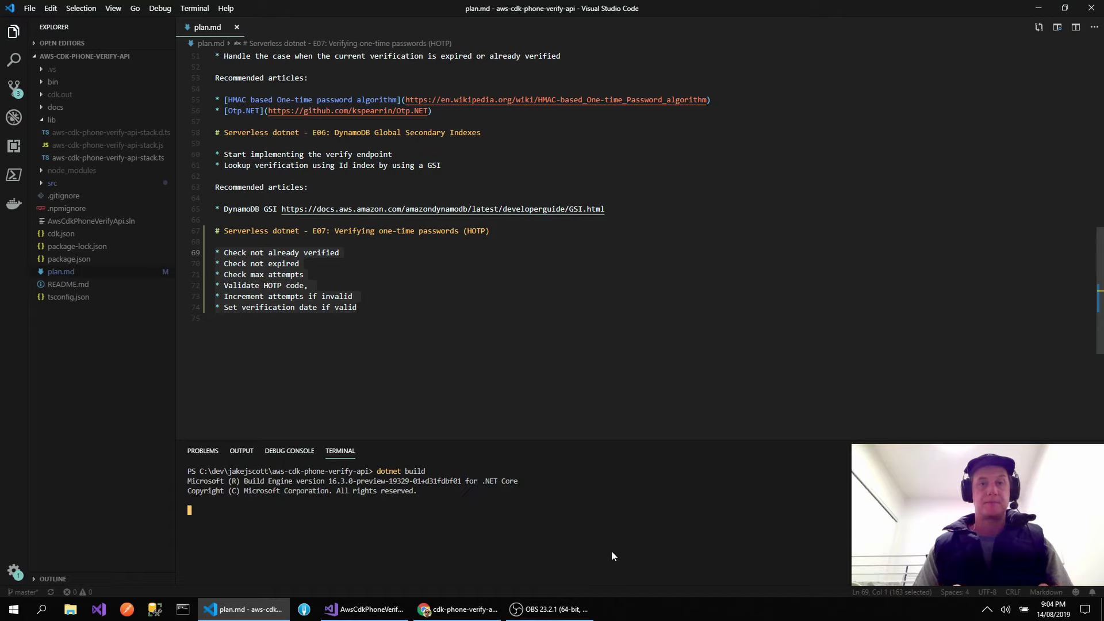
- Return to Function.cs and inspect the hardcoded attempts limit of 3
{"action": "key", "text": "alt+Tab"}
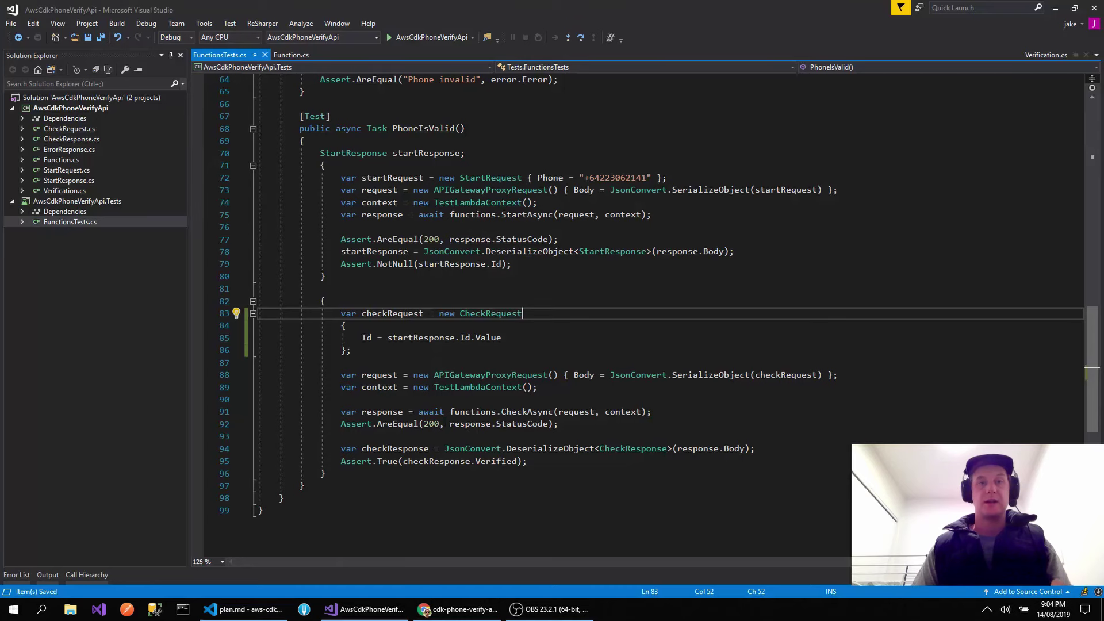
{"action": "scroll", "coordinate": [552, 302], "scroll_direction": "up", "scroll_amount": 7}
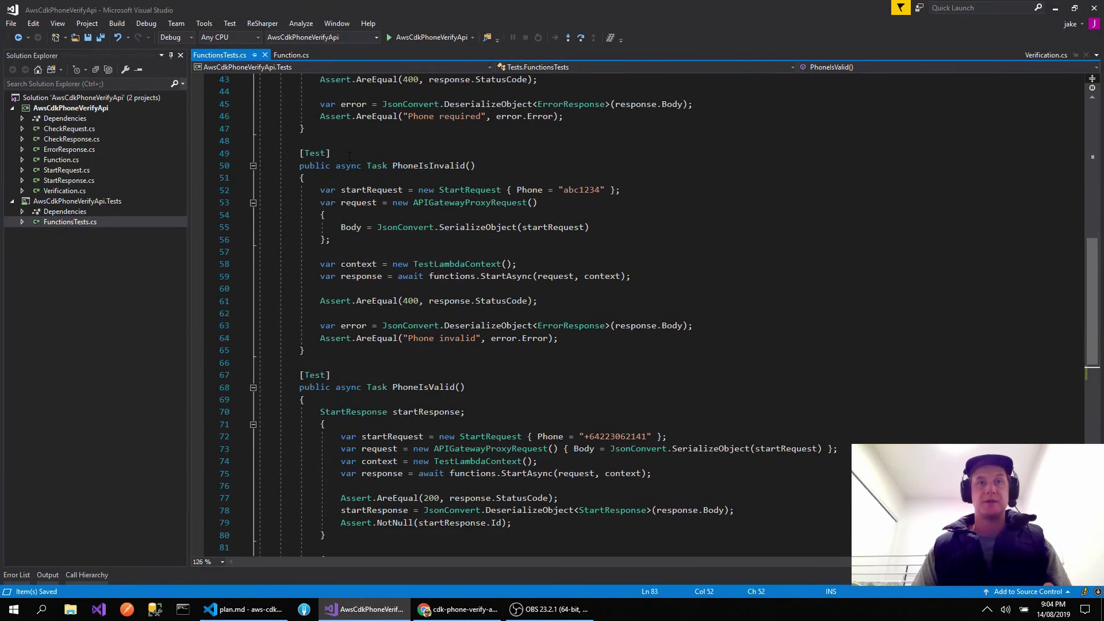
{"action": "left_click", "coordinate": [294, 53]}
{"action": "scroll", "coordinate": [502, 235], "scroll_direction": "up", "scroll_amount": 6}
{"action": "left_click", "coordinate": [633, 305]}
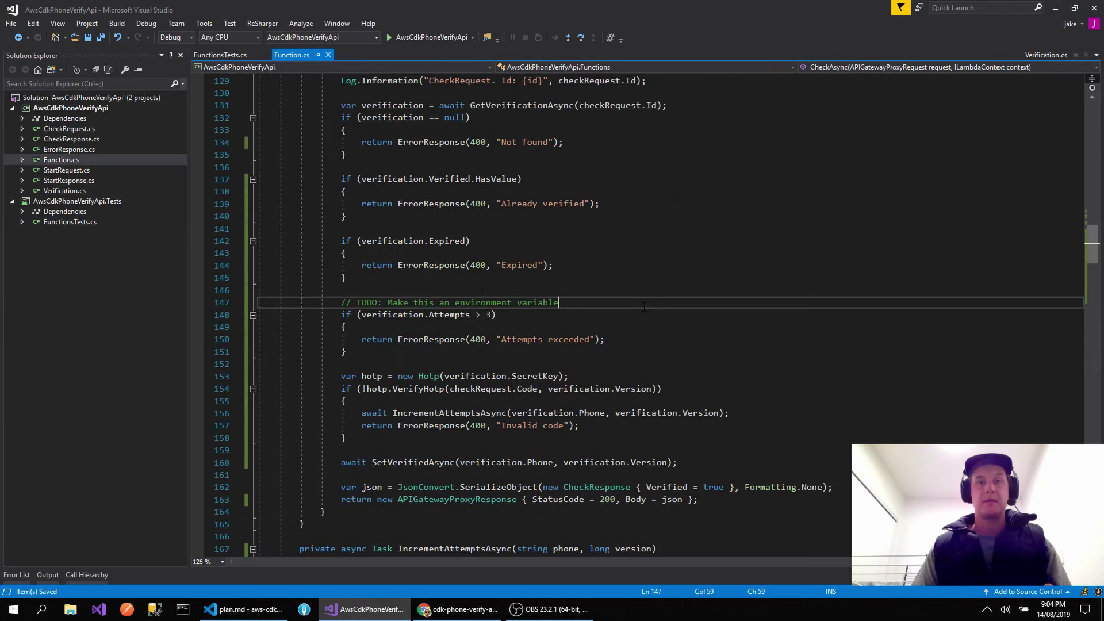
{"action": "left_click", "coordinate": [486, 315]}
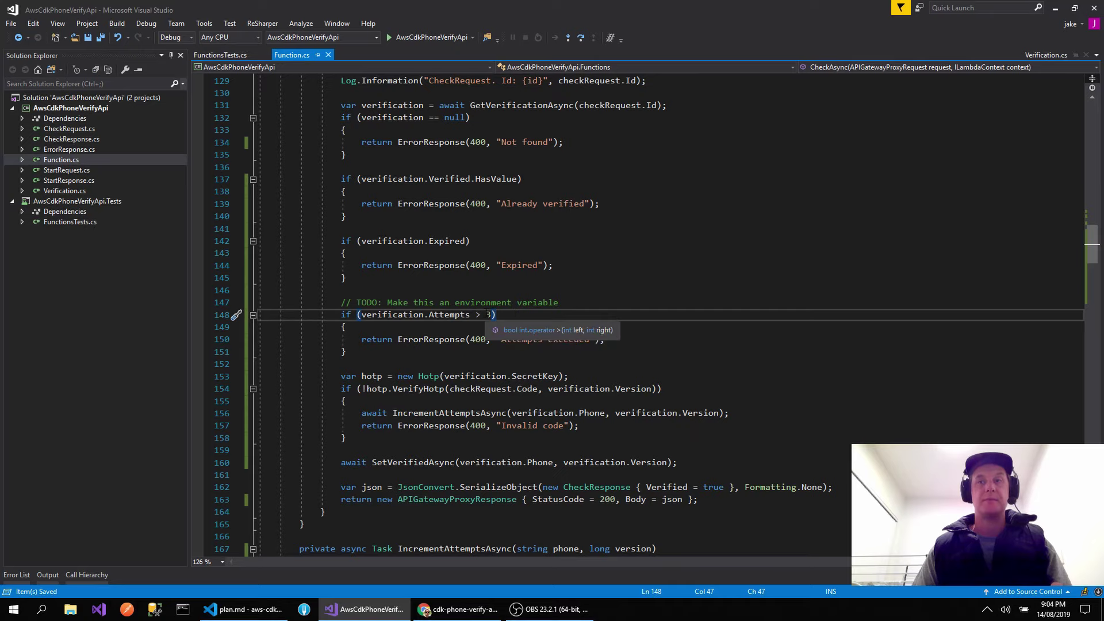
{"action": "double_click", "coordinate": [448, 314]}
{"action": "scroll", "coordinate": [519, 334], "scroll_direction": "up", "scroll_amount": 15}
{"action": "scroll", "coordinate": [519, 334], "scroll_direction": "up", "scroll_amount": 6}
{"action": "scroll", "coordinate": [518, 335], "scroll_direction": "up", "scroll_amount": 13}
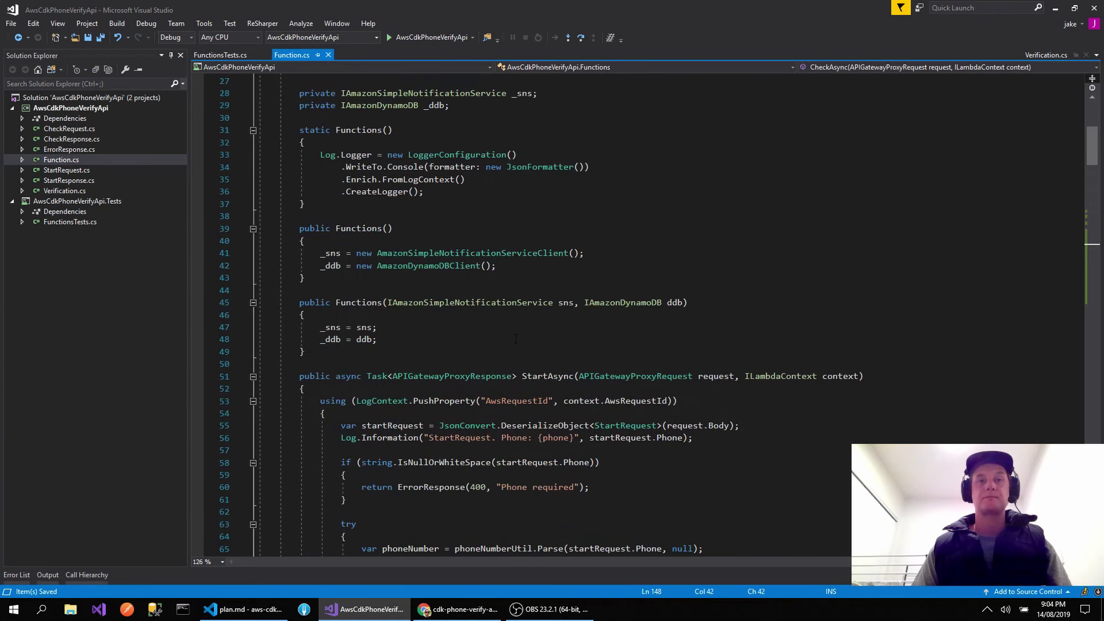
{"action": "scroll", "coordinate": [512, 337], "scroll_direction": "up", "scroll_amount": 3}
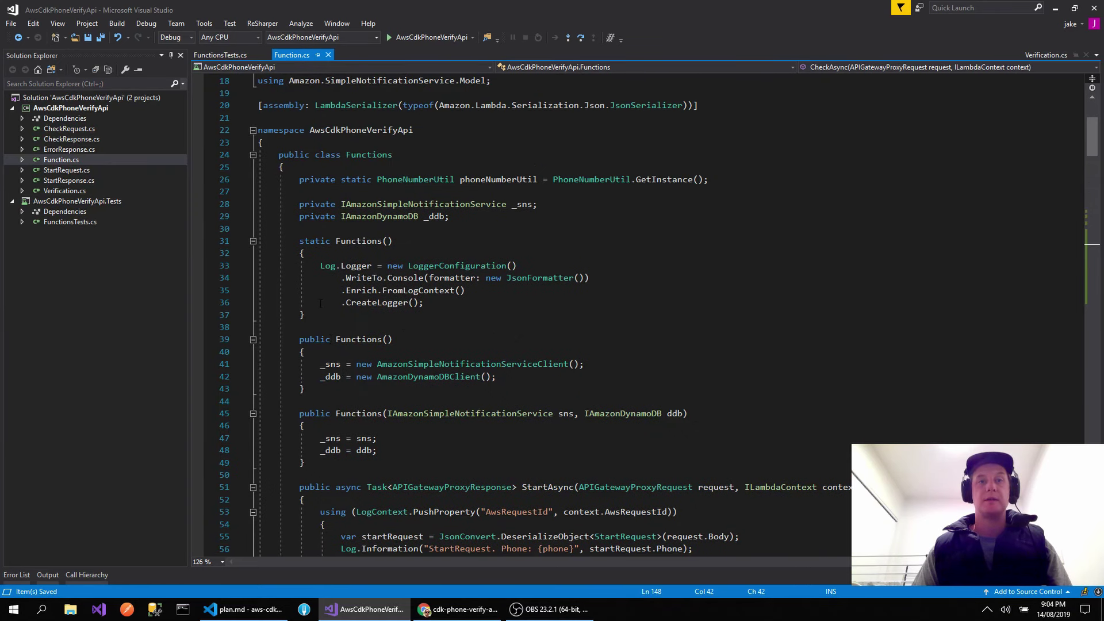
- Add var maxAttempts = Environment.GetEnvironmentVariable("MAX_ATTEMPTS") after the logger setup and save
{"action": "left_click", "coordinate": [430, 308]}
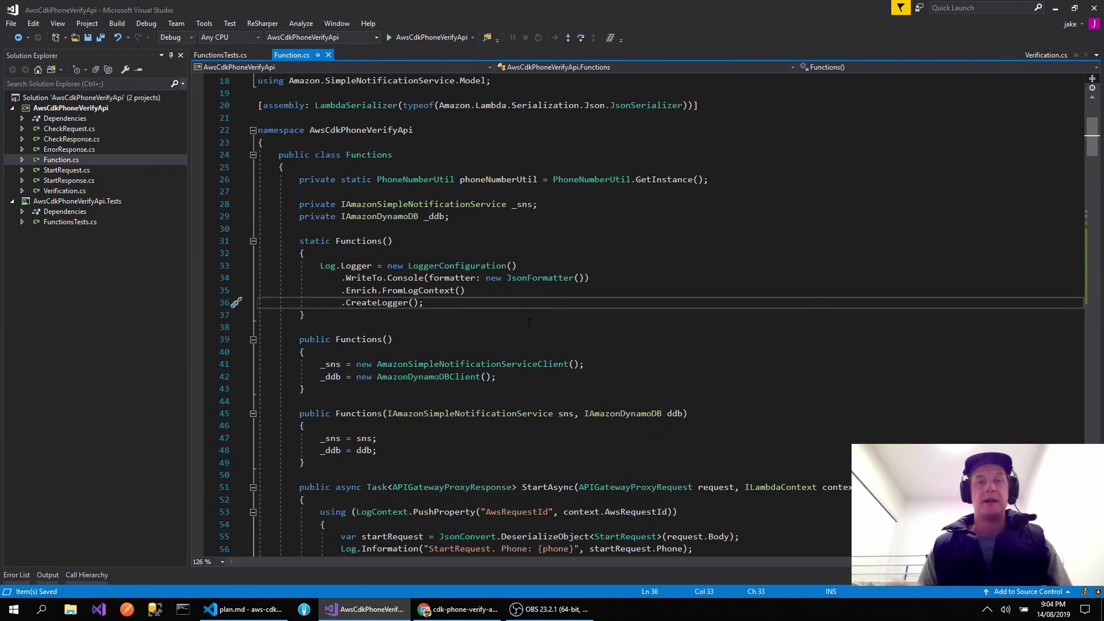
{"action": "key", "text": "Return"}
{"action": "key", "text": "Return"}
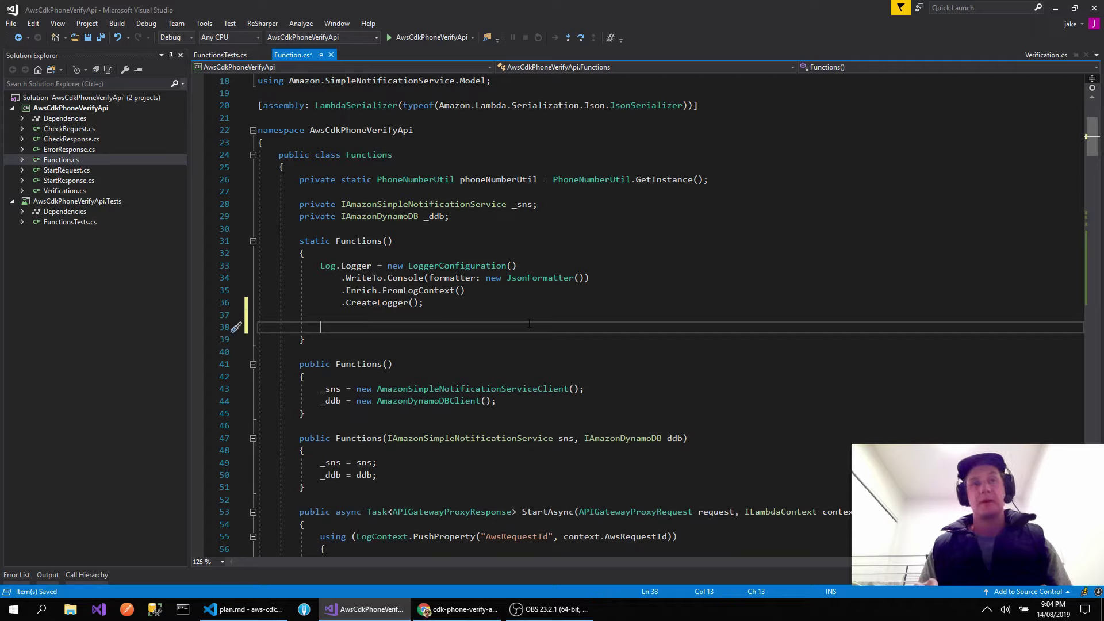
{"action": "type", "text": "Attempts"}
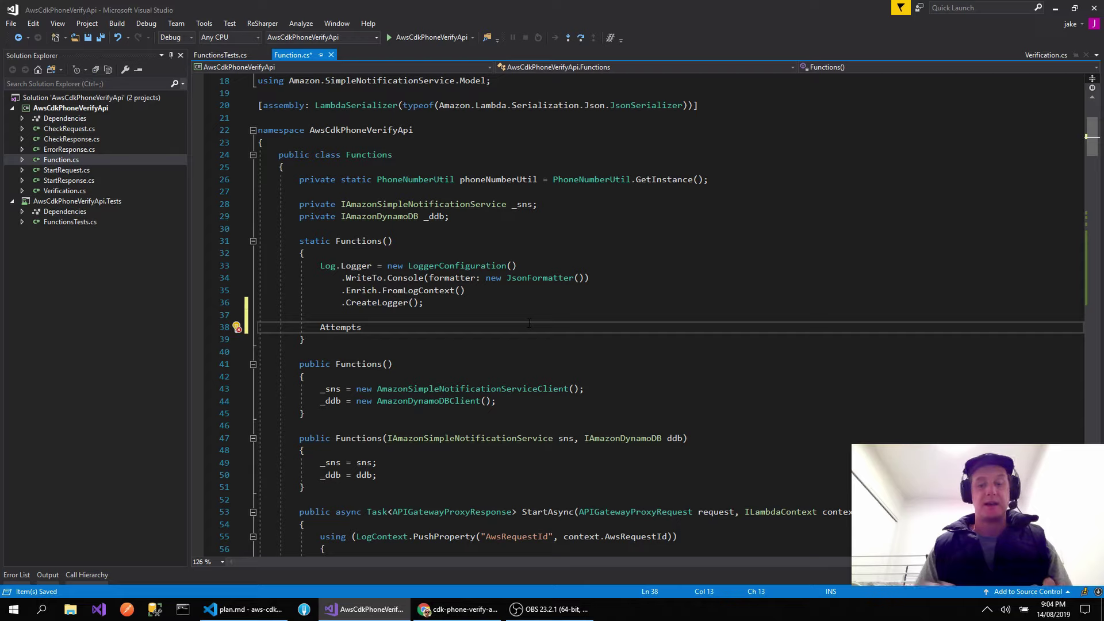
{"action": "type", "text": "Max"}
{"action": "key", "text": "Home"}
{"action": "type", "text": "_"}
{"action": "key", "text": "Delete"}
{"action": "type", "text": "m"}
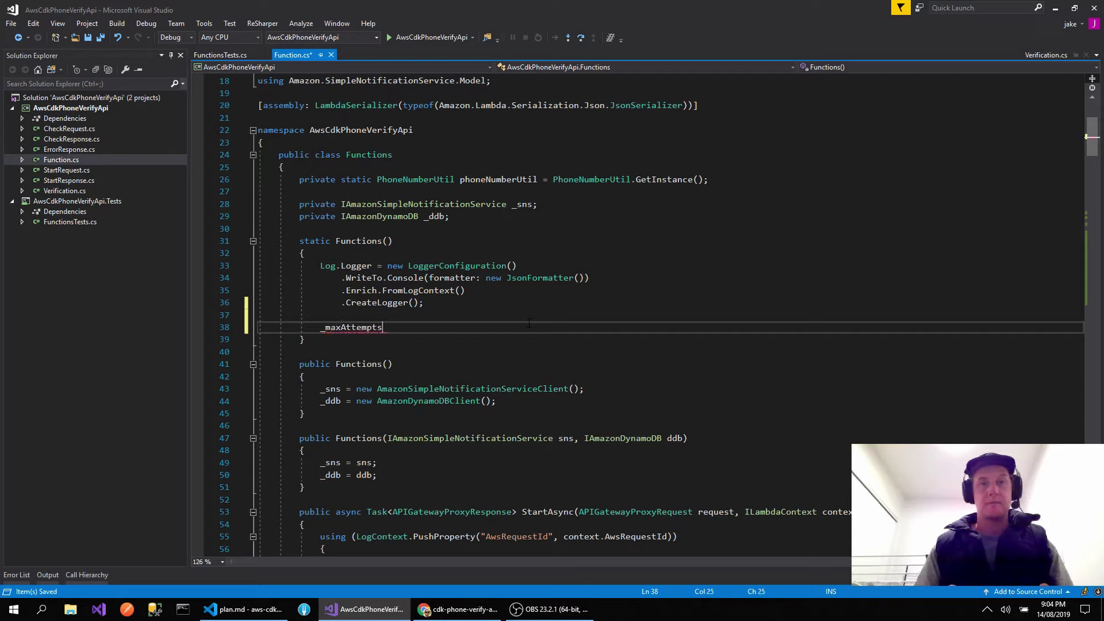
{"action": "type", "text": " = Env"}
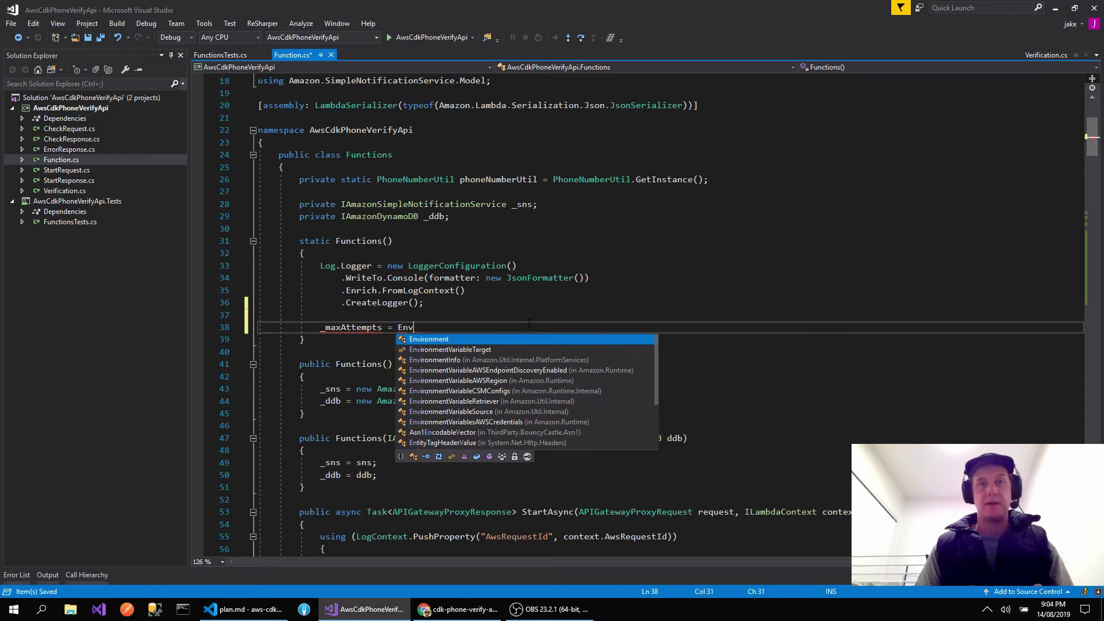
{"action": "type", "text": ".G"}
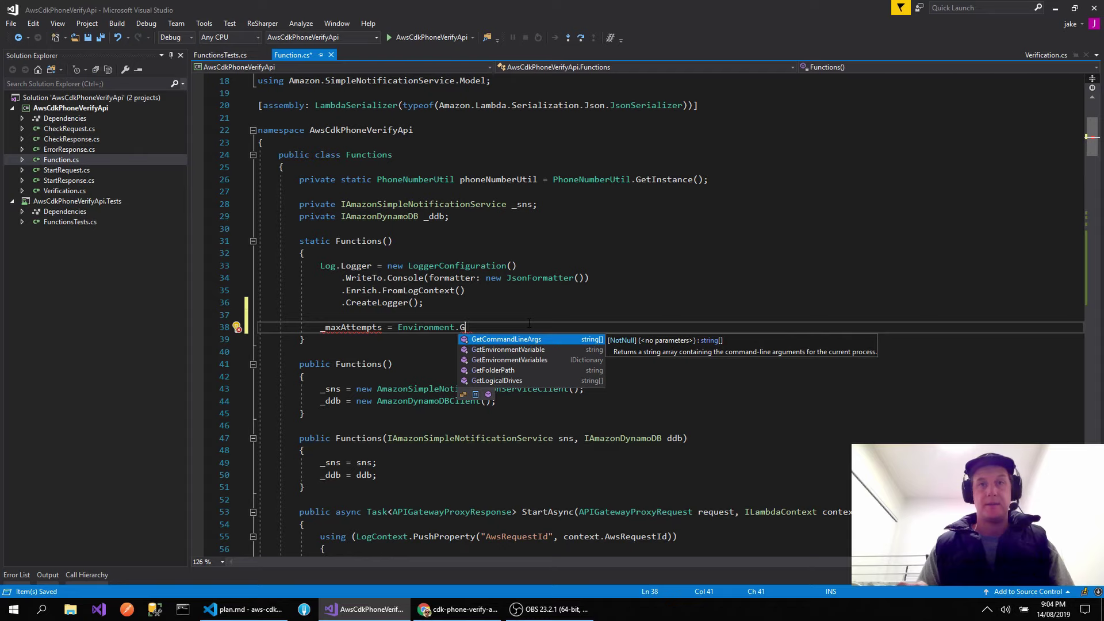
{"action": "key", "text": "Down"}
{"action": "type", "text": "(\""}
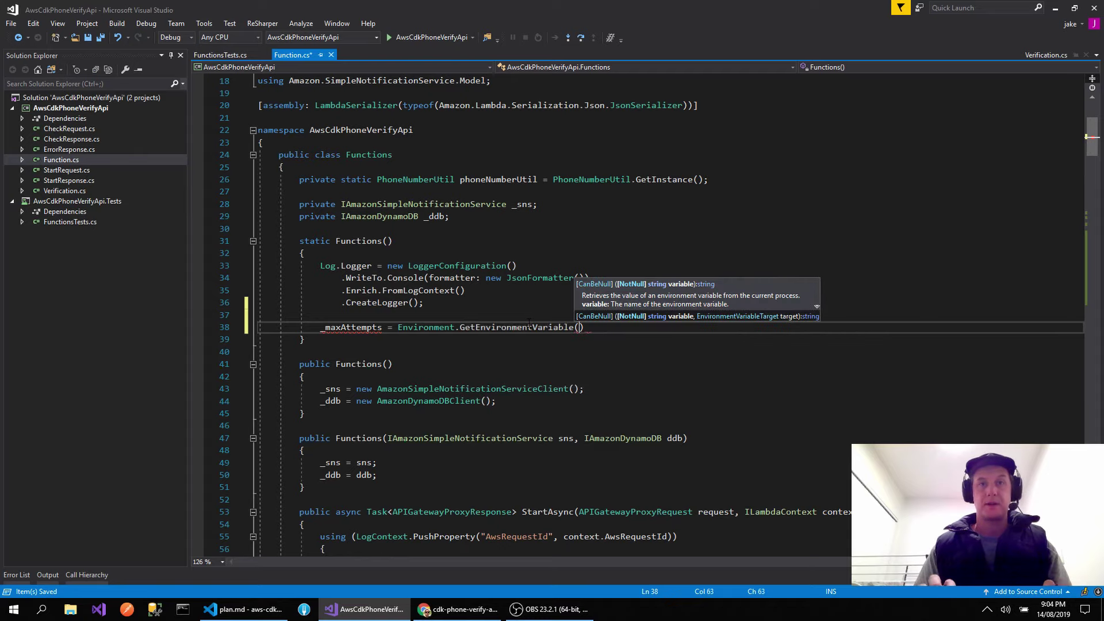
{"action": "type", "text": "M"}
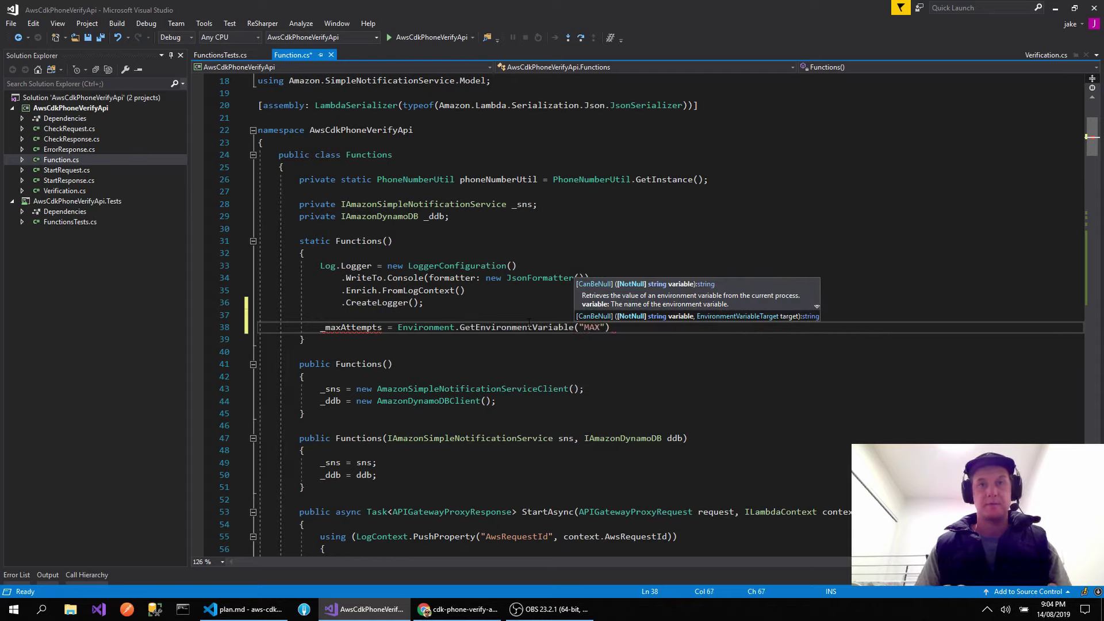
{"action": "type", "text": "AX_ATTEMPTS"}
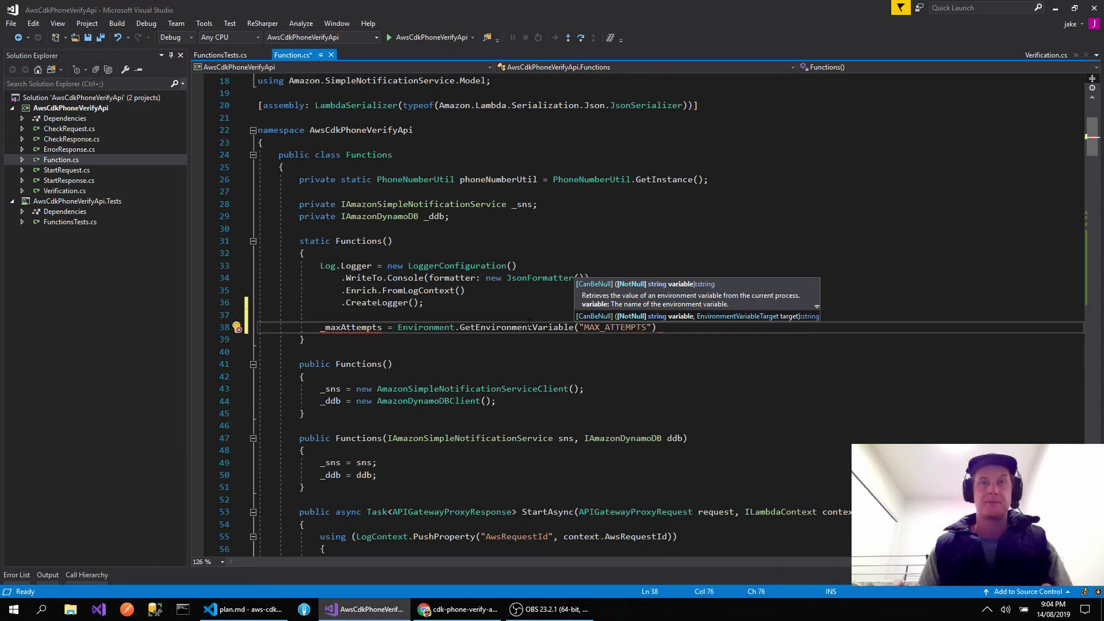
{"action": "key", "text": "End"}
{"action": "type", "text": ";"}
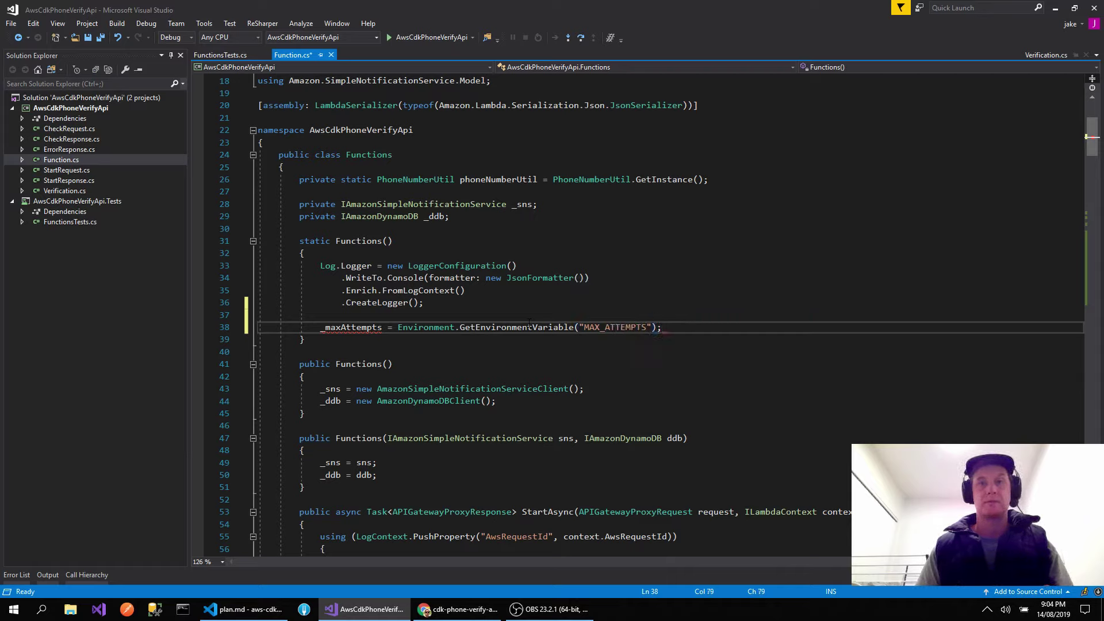
{"action": "key", "text": "ctrl+s"}
{"action": "key", "text": "ctrl+alt+Right"}
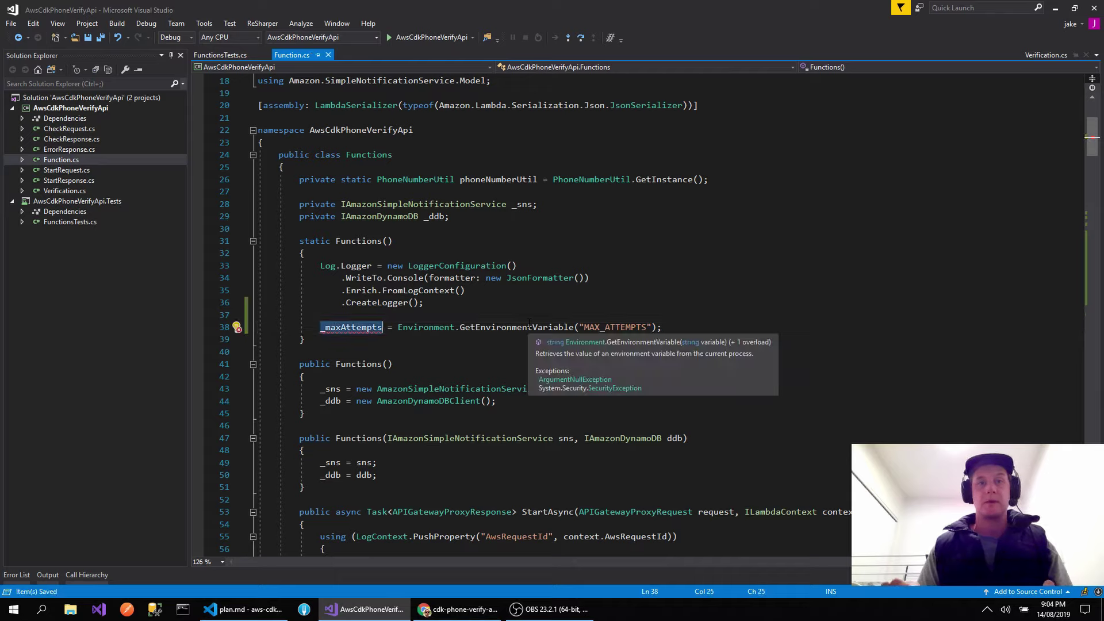
{"action": "type", "text": "var maxAttempts"}
{"action": "key", "text": "End"}
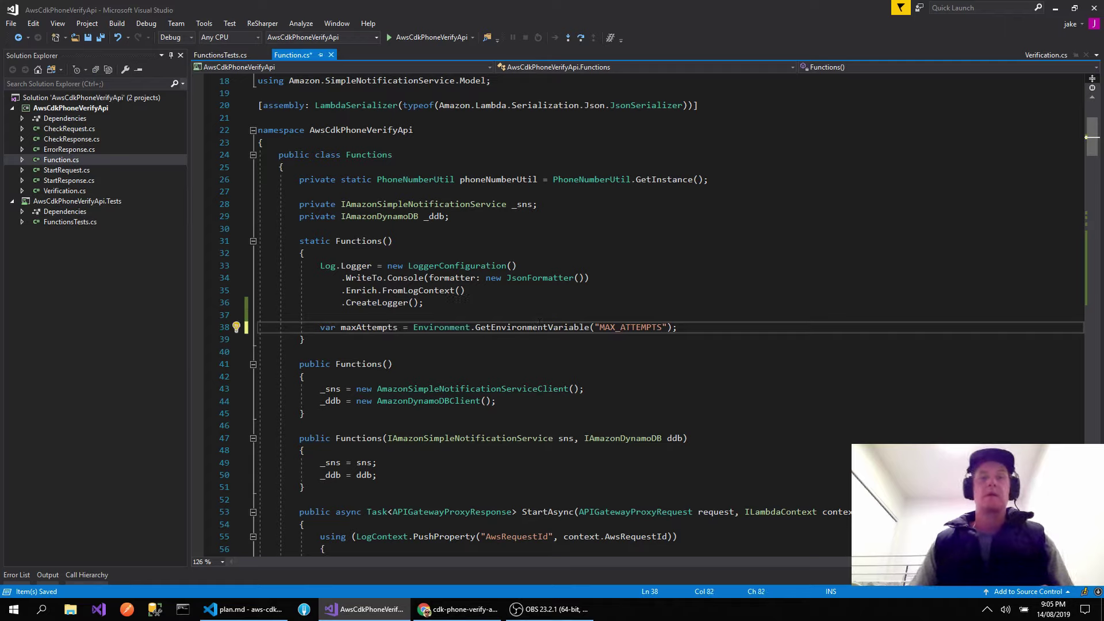
{"action": "key", "text": "ctrl+s"}
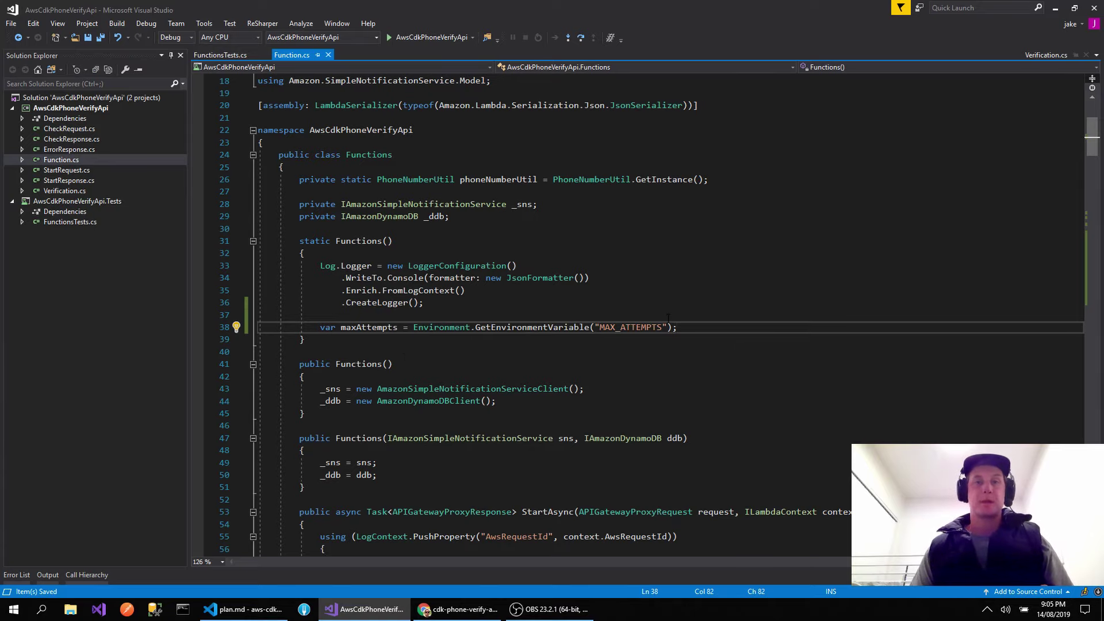
{"action": "left_click", "coordinate": [617, 329]}
{"action": "scroll", "coordinate": [732, 334], "scroll_direction": "down", "scroll_amount": 2}
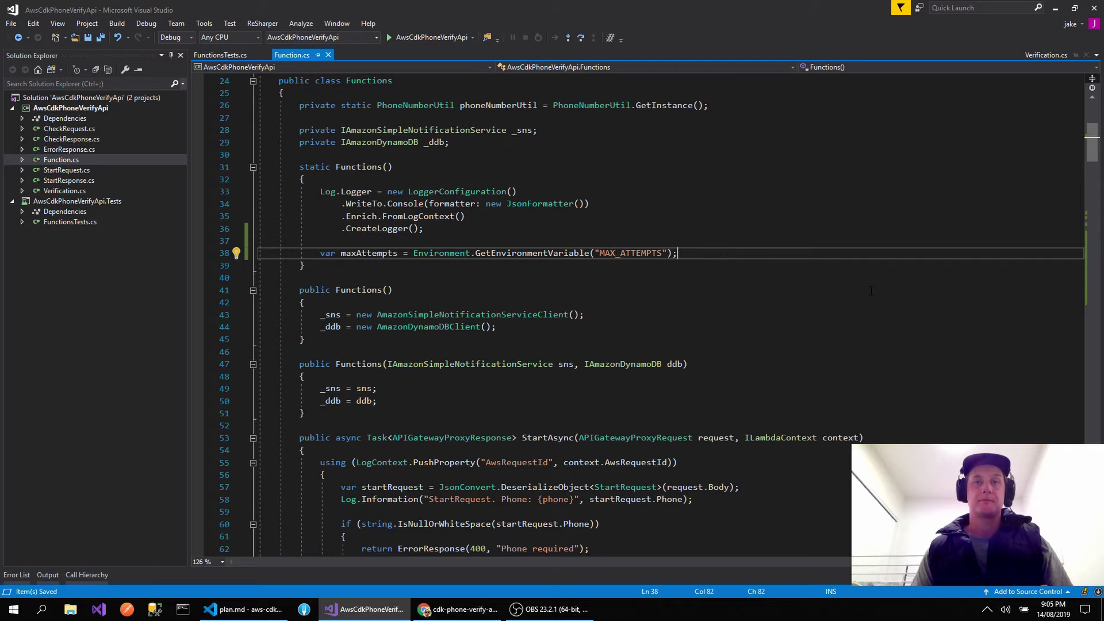
- Add if (!string.IsNullOrWhiteSpace(maxAttempts)) { _maxAttempts = int.Parse(maxAttempts); } below line 38
{"action": "key", "text": "Return"}
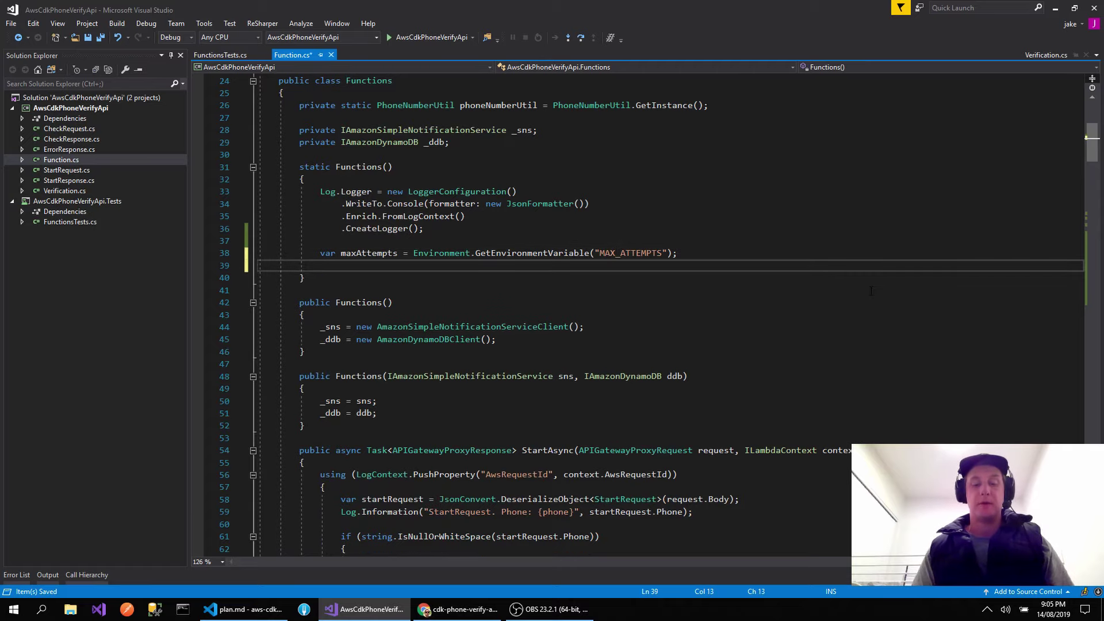
{"action": "type", "text": "string."}
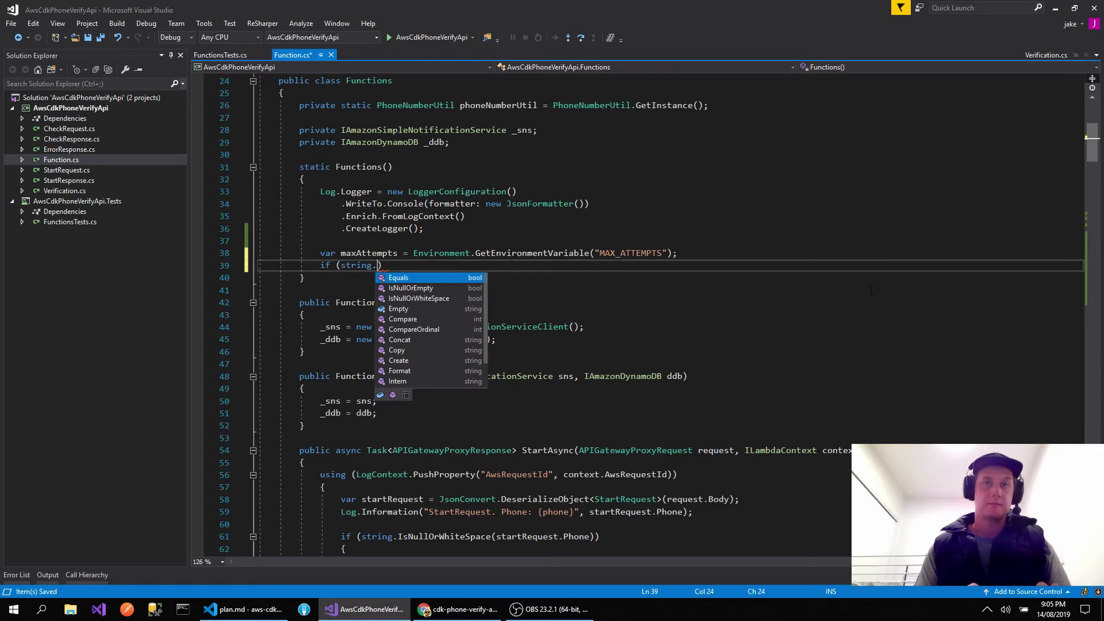
{"action": "type", "text": "isn("}
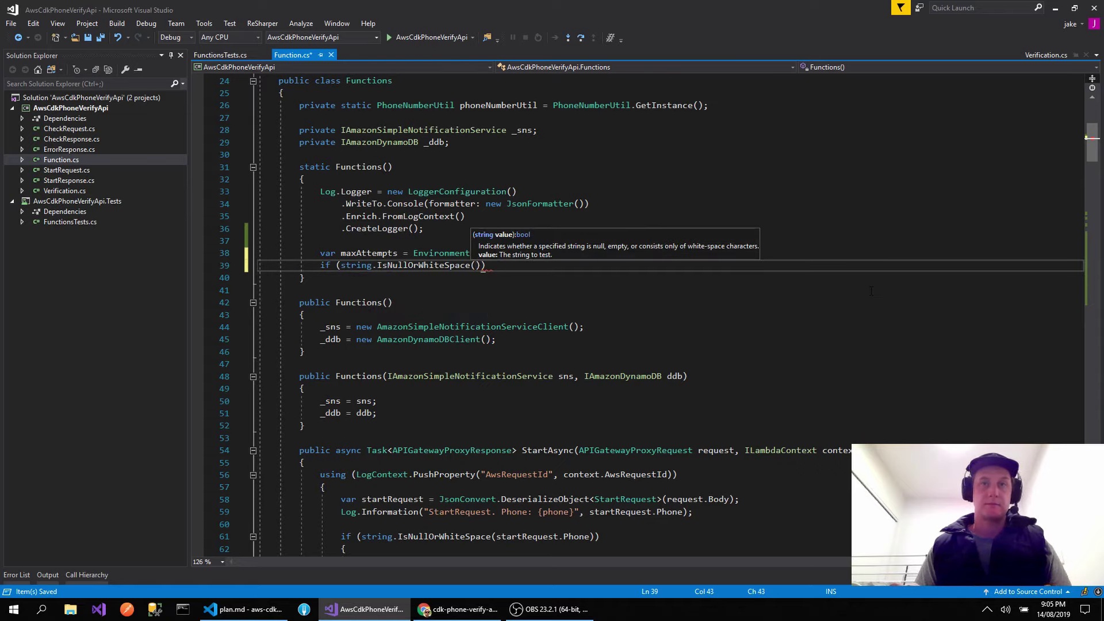
{"action": "type", "text": "maxAttempts"}
{"action": "key", "text": "Home"}
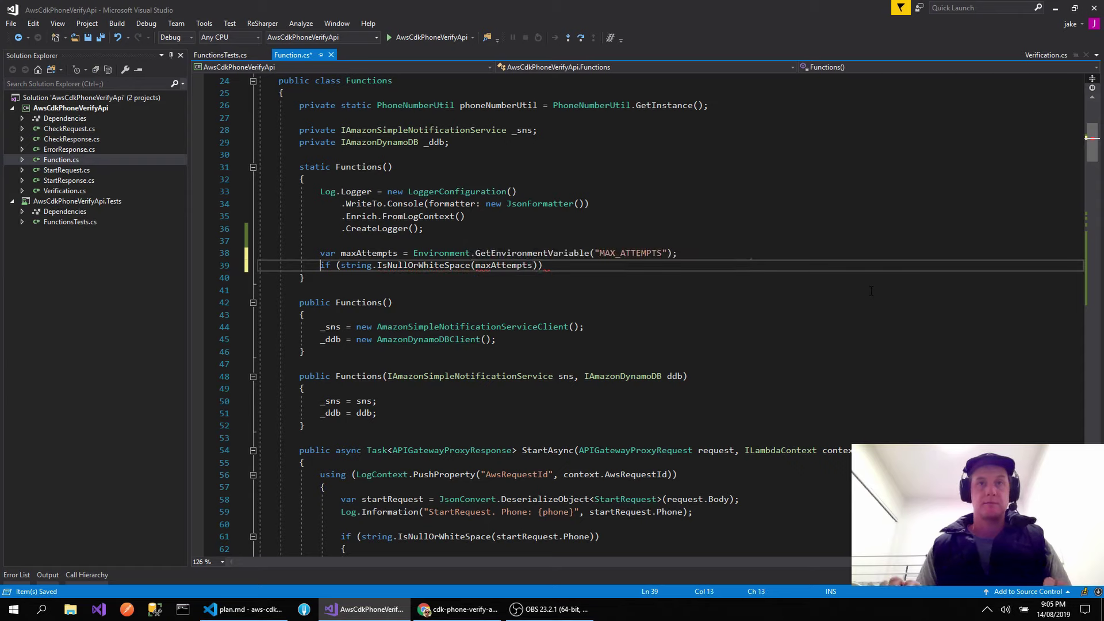
{"action": "key", "text": "Right"}
{"action": "key", "text": "Right"}
{"action": "key", "text": "Right"}
{"action": "type", "text": "!"}
{"action": "key", "text": "End"}
{"action": "type", "text": "{"}
{"action": "key", "text": "Return"}
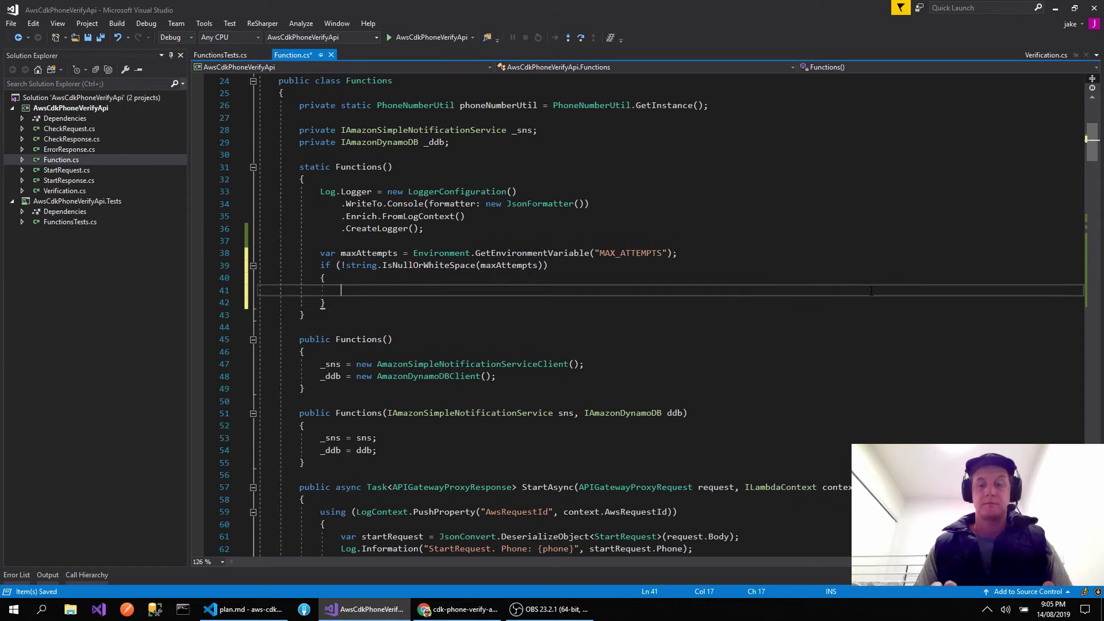
{"action": "type", "text": "ttempts = in"}
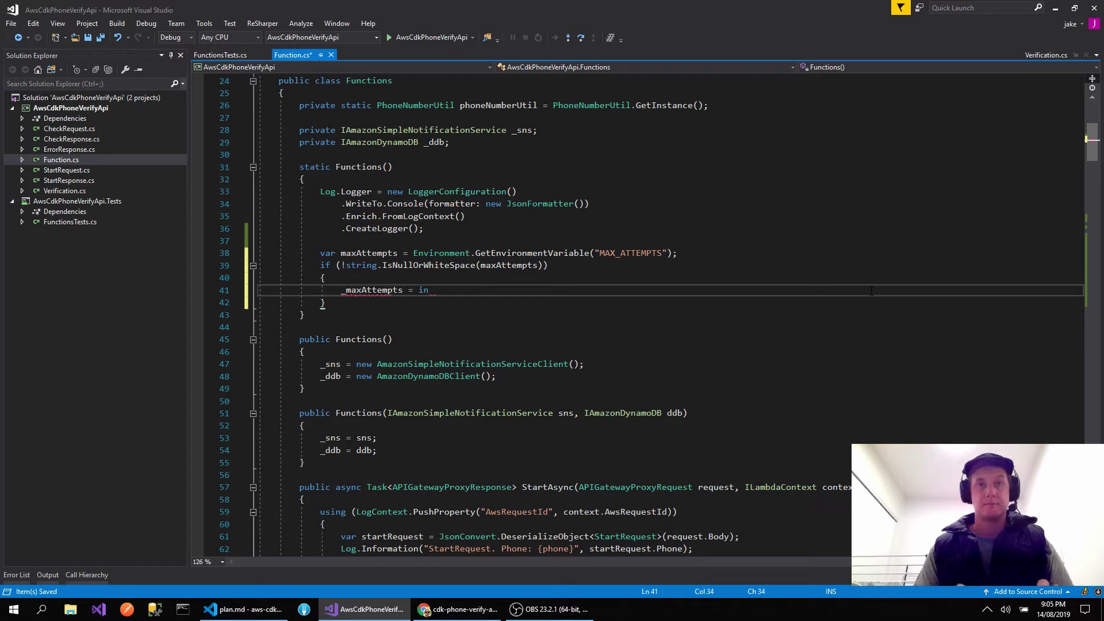
{"action": "type", "text": "t.Parse(maxAttempts);"}
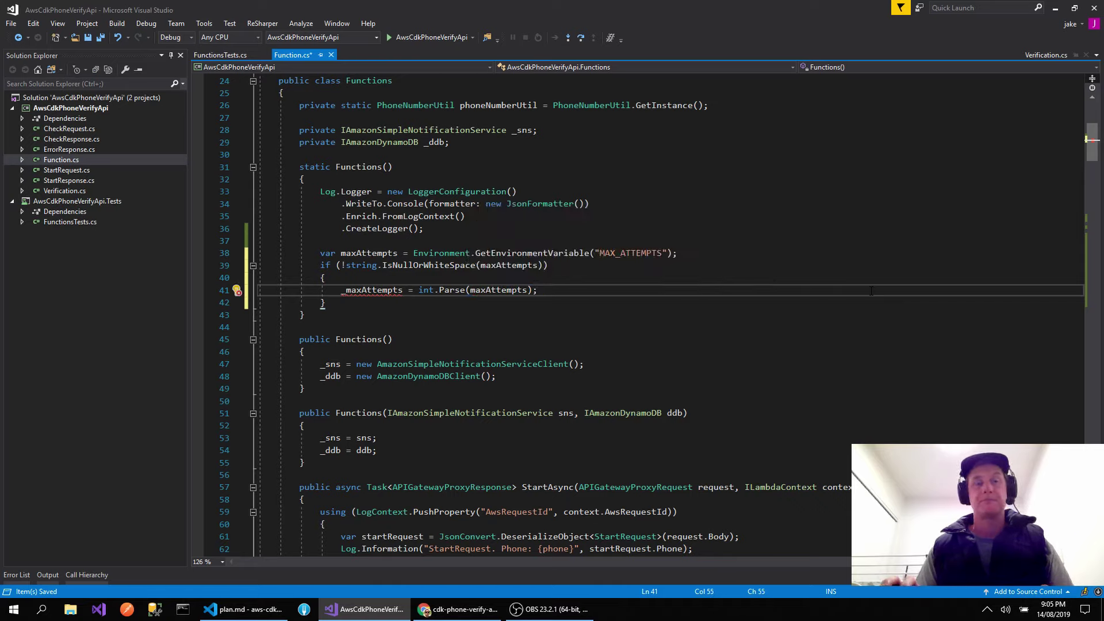
{"action": "key", "text": "ctrl+Left"}
{"action": "key", "text": "ctrl+Left"}
{"action": "key", "text": "ctrl+Left"}
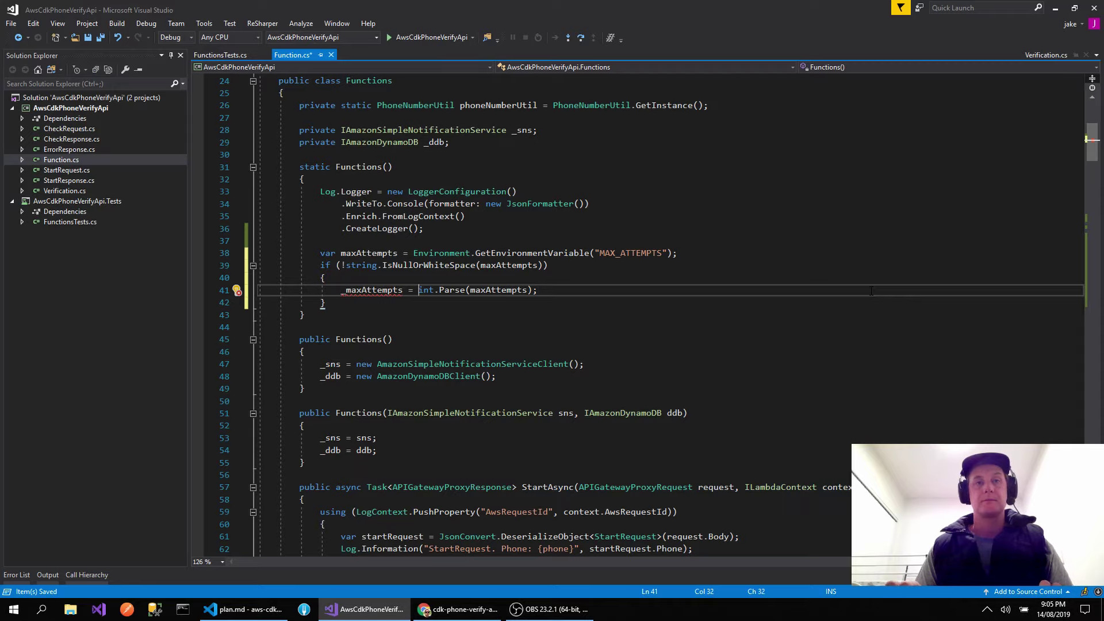
{"action": "key", "text": "End"}
- Replace the null-check block with the bare int.Parse assignment line
{"action": "key", "text": "shift+Home"}
{"action": "key", "text": "ctrl+c"}
{"action": "key", "text": "BackSpace"}
{"action": "key", "text": "Up"}
{"action": "key", "text": "Up"}
{"action": "key", "text": "End"}
{"action": "key", "text": "Home"}
{"action": "key", "text": "shift+Down"}
{"action": "key", "text": "shift+Down"}
{"action": "key", "text": "ctrl+v"}
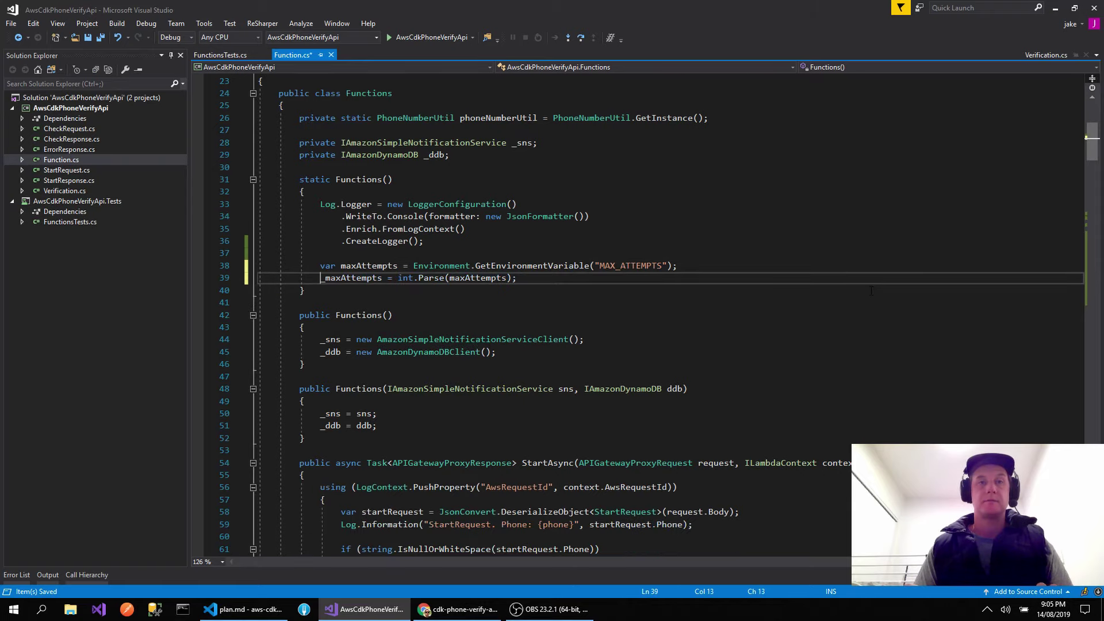
- Rewrite the line as an int.TryParse check on maxAttempts with a braces block
{"action": "key", "text": "ctrl+shift+Right"}
{"action": "key", "text": "ctrl+shift+Right"}
{"action": "key", "text": "Delete"}
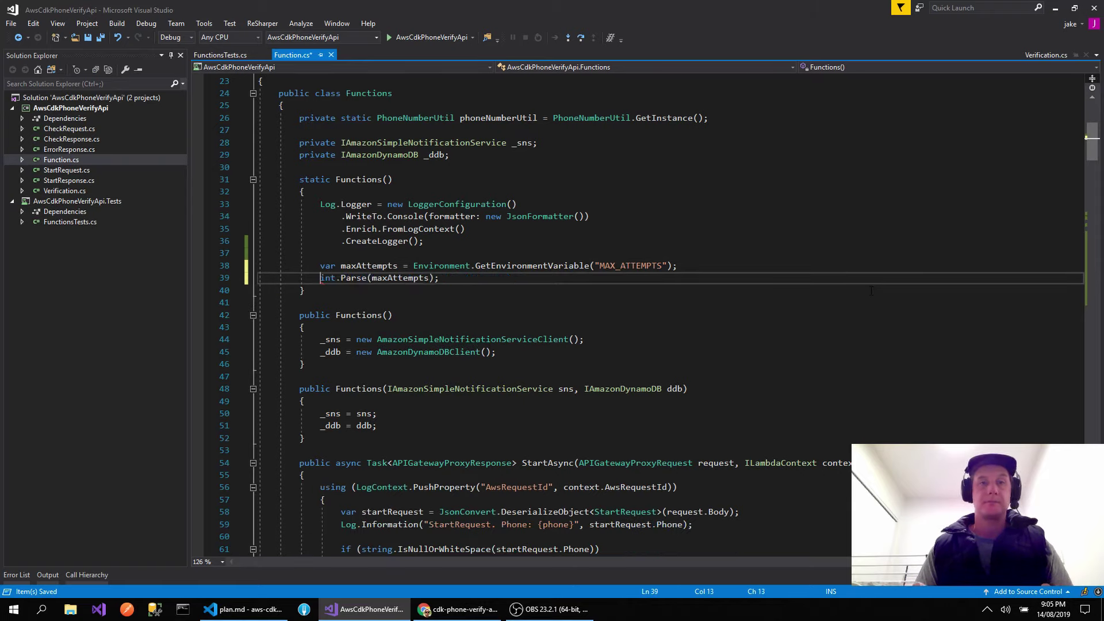
{"action": "type", "text": "if ("}
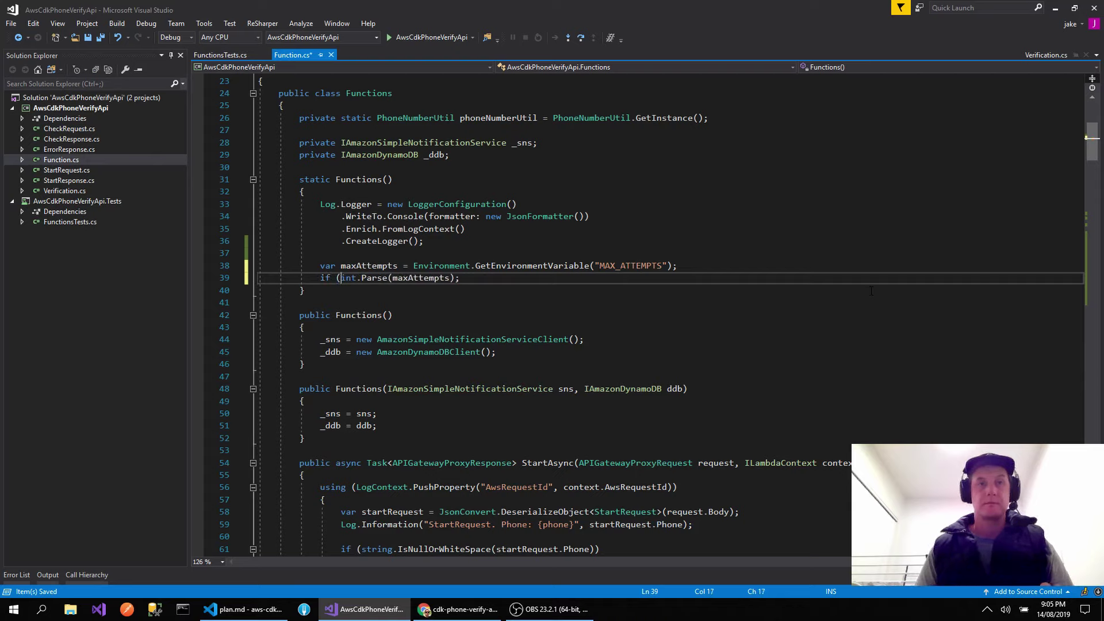
{"action": "key", "text": "ctrl+Right"}
{"action": "key", "text": "ctrl+Right"}
{"action": "type", "text": "Try"}
{"action": "key", "text": "ctrl+Right"}
{"action": "key", "text": "ctrl+Right"}
{"action": "key", "text": "ctrl+Right"}
{"action": "type", "text": ", "}
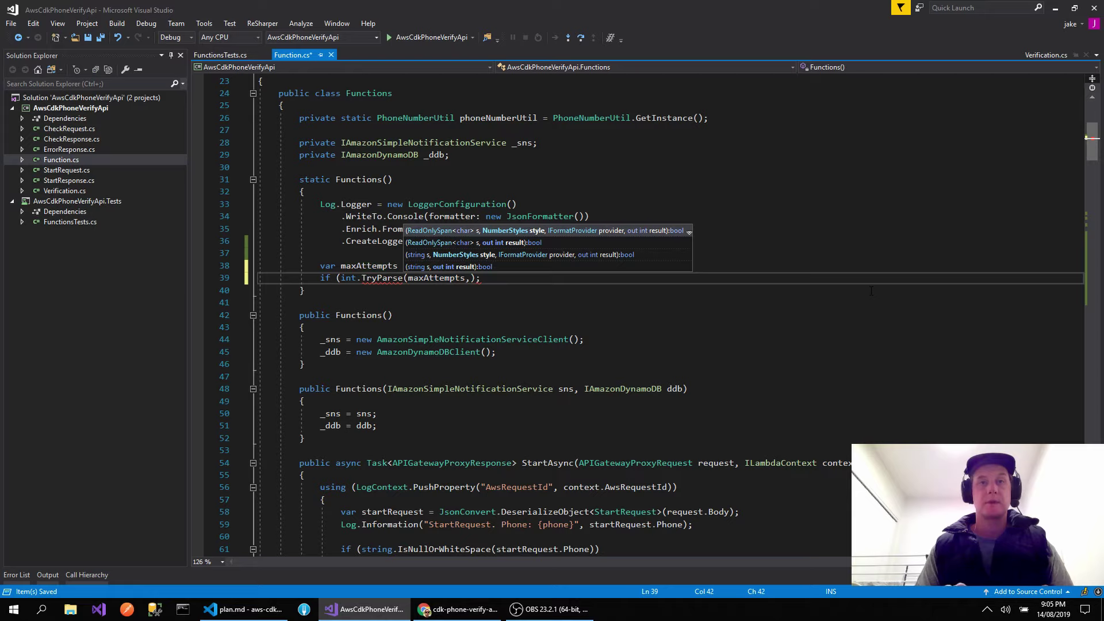
{"action": "type", "text": "out var "}
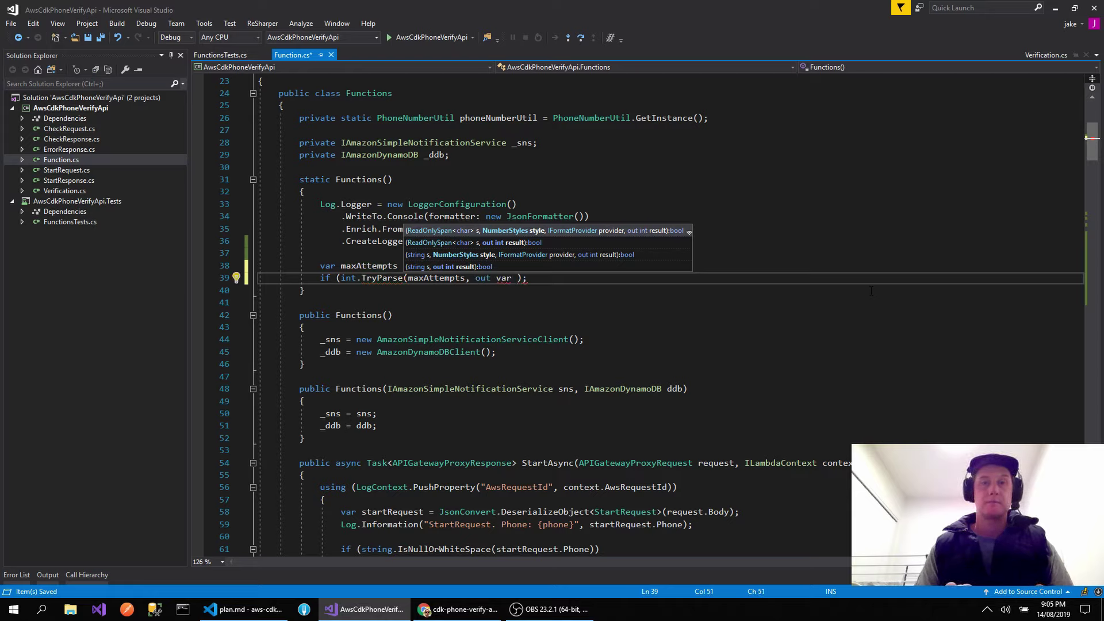
{"action": "type", "text": "max"}
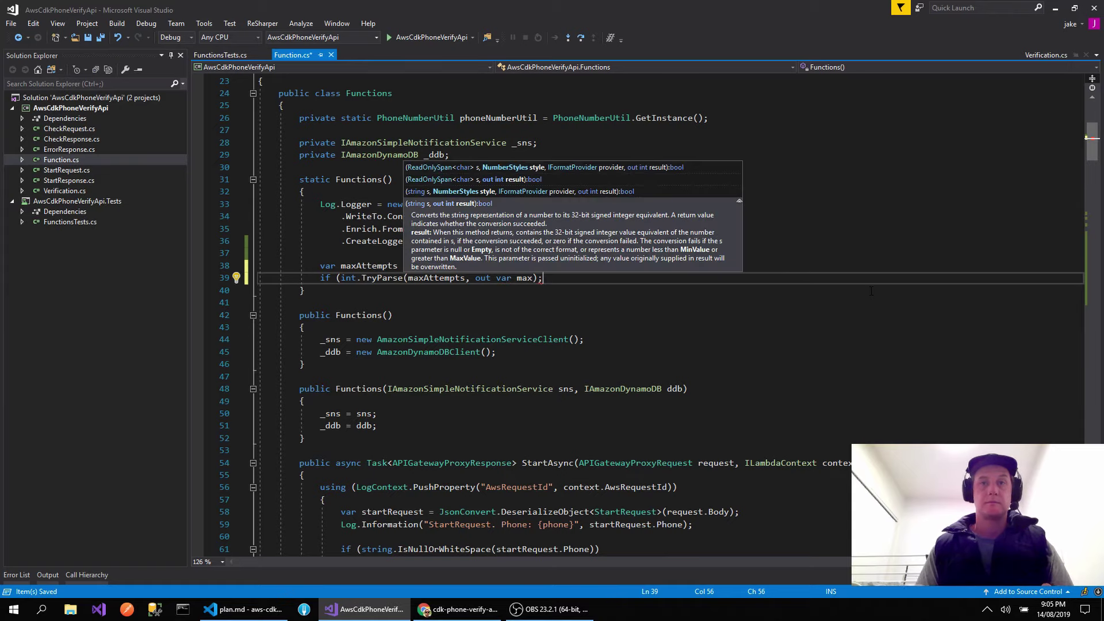
{"action": "key", "text": "BackSpace"}
{"action": "type", "text": ") {"}
{"action": "key", "text": "Return"}
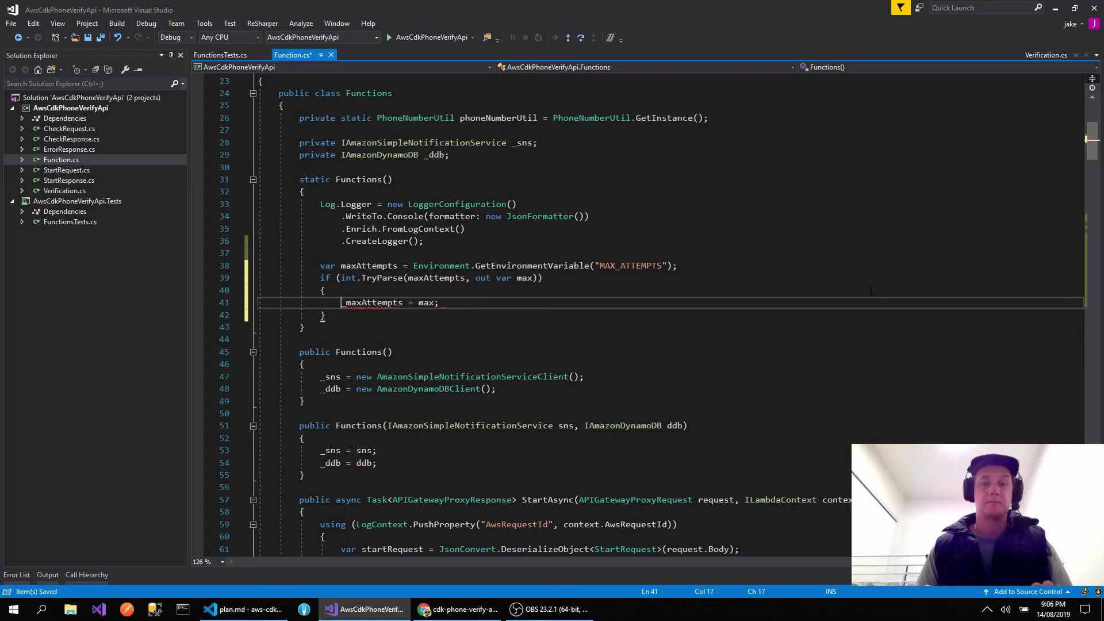
- Generate the static _maxAttempts field, add an else defaulting to 3, and simplify to a ternary
{"action": "key", "text": "ctrl+period"}
{"action": "key", "text": "Return"}
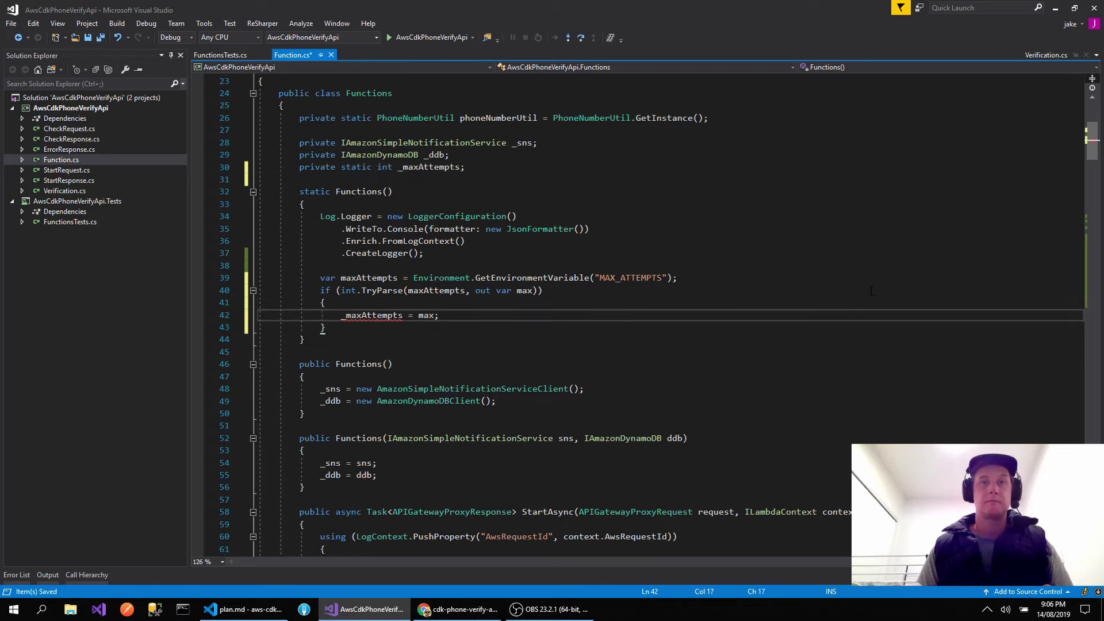
{"action": "key", "text": "Up"}
{"action": "key", "text": "Up"}
{"action": "key", "text": "Up"}
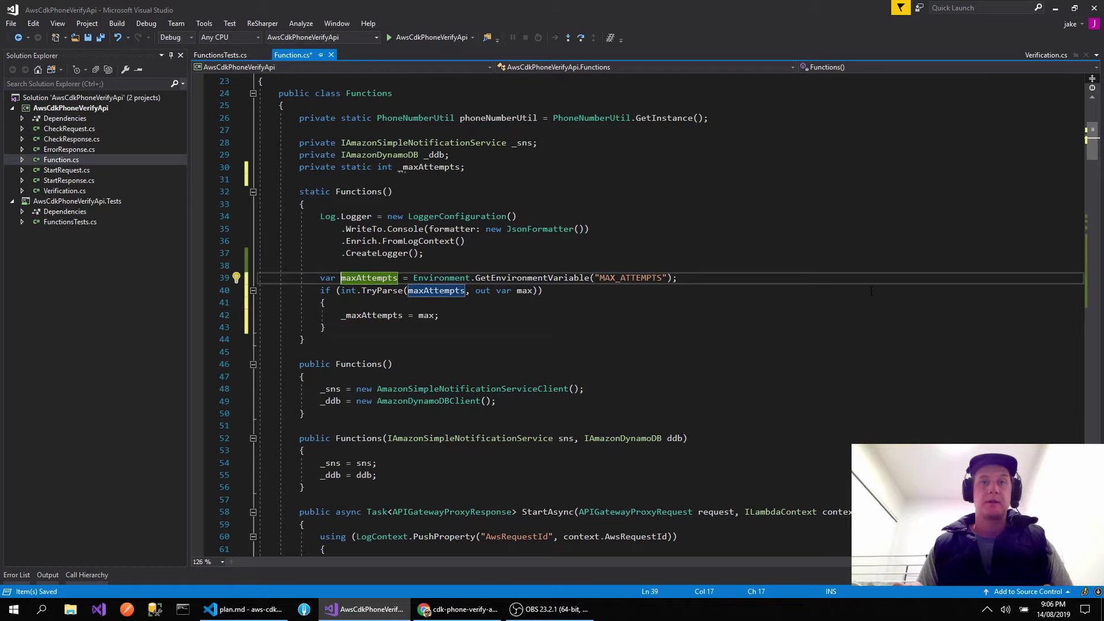
{"action": "key", "text": "Down"}
{"action": "key", "text": "Down"}
{"action": "key", "text": "Down"}
{"action": "key", "text": "Down"}
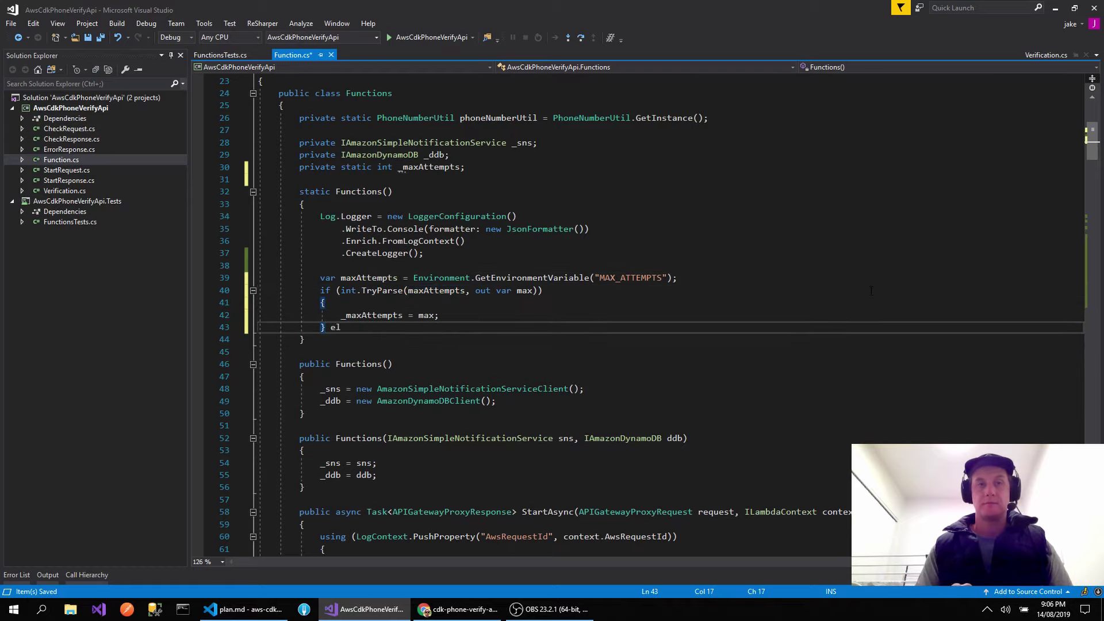
{"action": "type", "text": "se{"}
{"action": "key", "text": "Return"}
{"action": "type", "text": "ma"}
{"action": "key", "text": "Tab"}
{"action": "type", "text": "= 3;"}
{"action": "key", "text": "Up"}
{"action": "key", "text": "Up"}
{"action": "key", "text": "Up"}
{"action": "key", "text": "Up"}
{"action": "key", "text": "Up"}
{"action": "key", "text": "Up"}
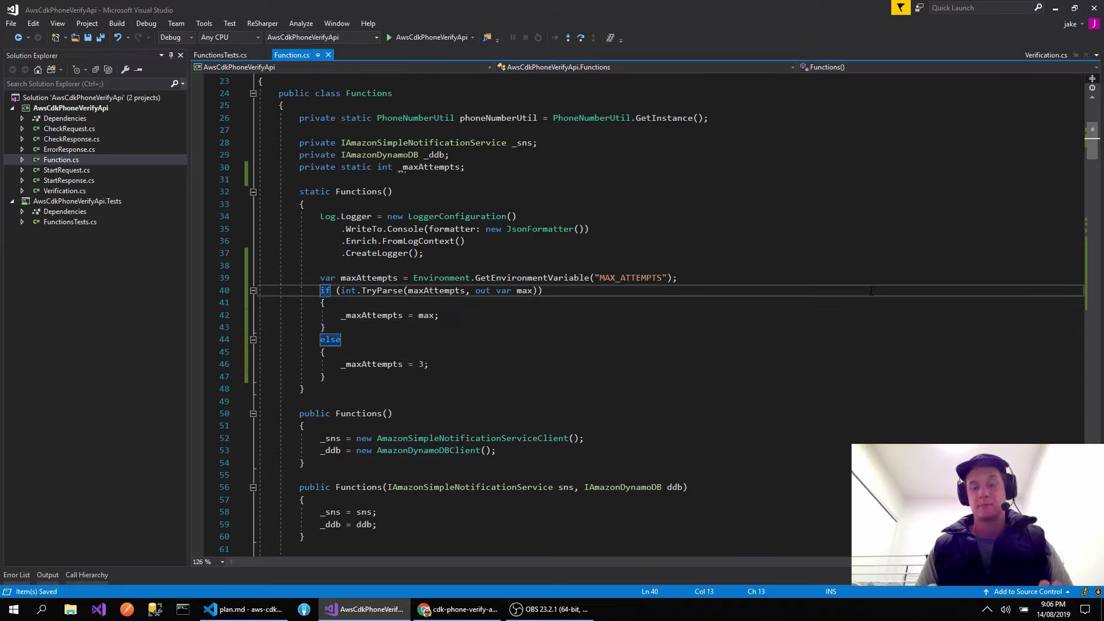
{"action": "key", "text": "ctrl+period"}
{"action": "key", "text": "Return"}
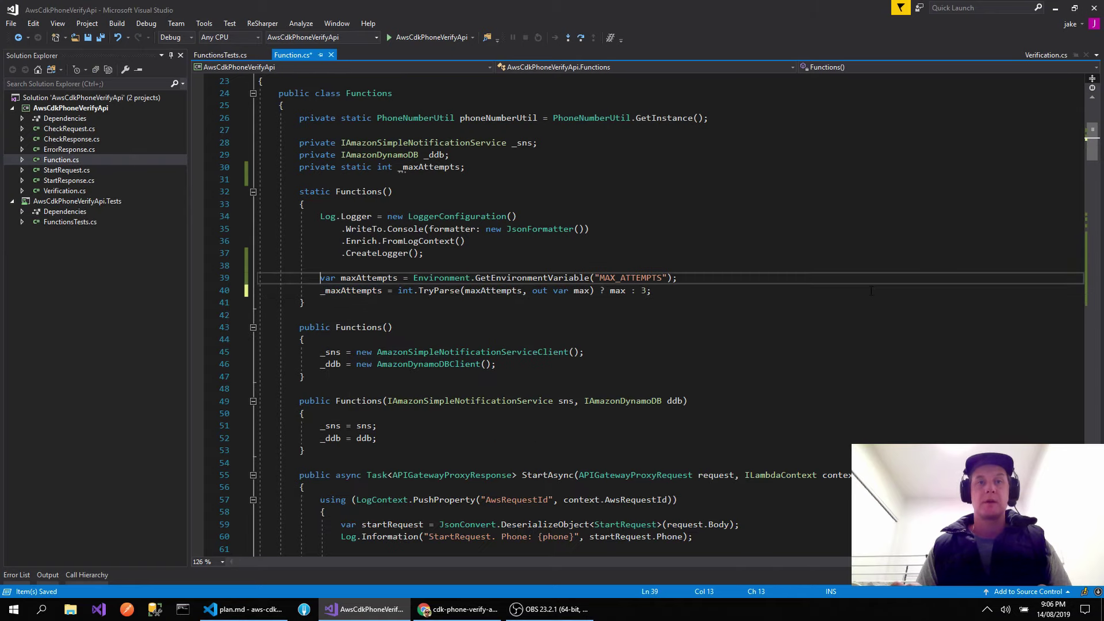
- Save Function.cs, then highlight MAX_ATTEMPTS and line 40's TryParse expression while explaining
{"action": "key", "text": "ctrl+s"}
{"action": "key", "text": "ctrl+Right"}
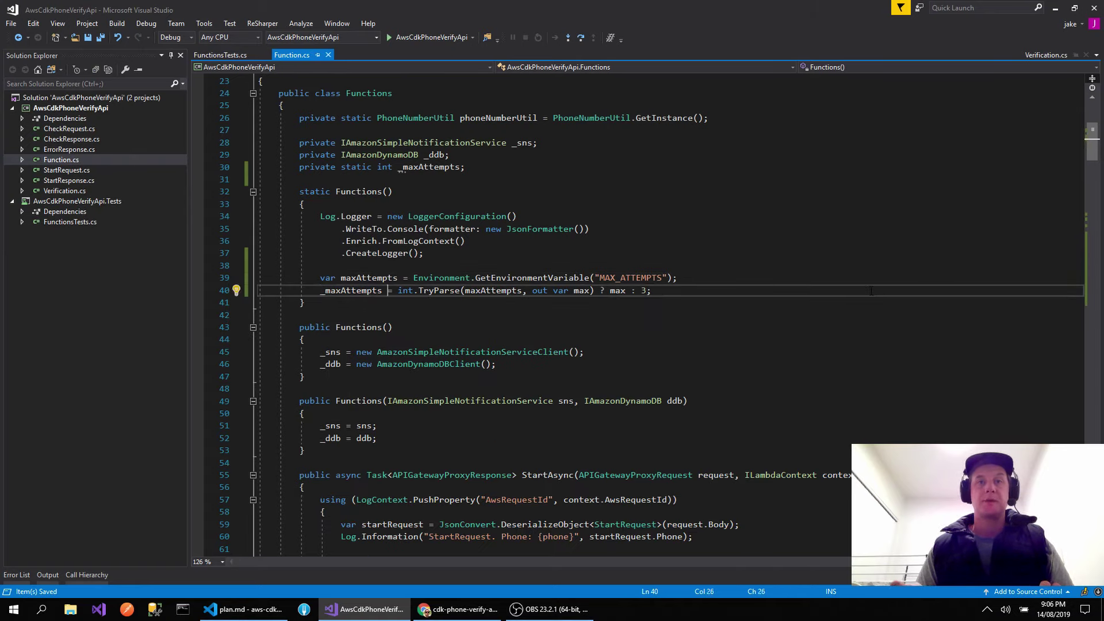
{"action": "key", "text": "Up"}
{"action": "key", "text": "ctrl+Right"}
{"action": "key", "text": "ctrl+Right"}
{"action": "key", "text": "ctrl+Right"}
{"action": "key", "text": "ctrl+shift+Right"}
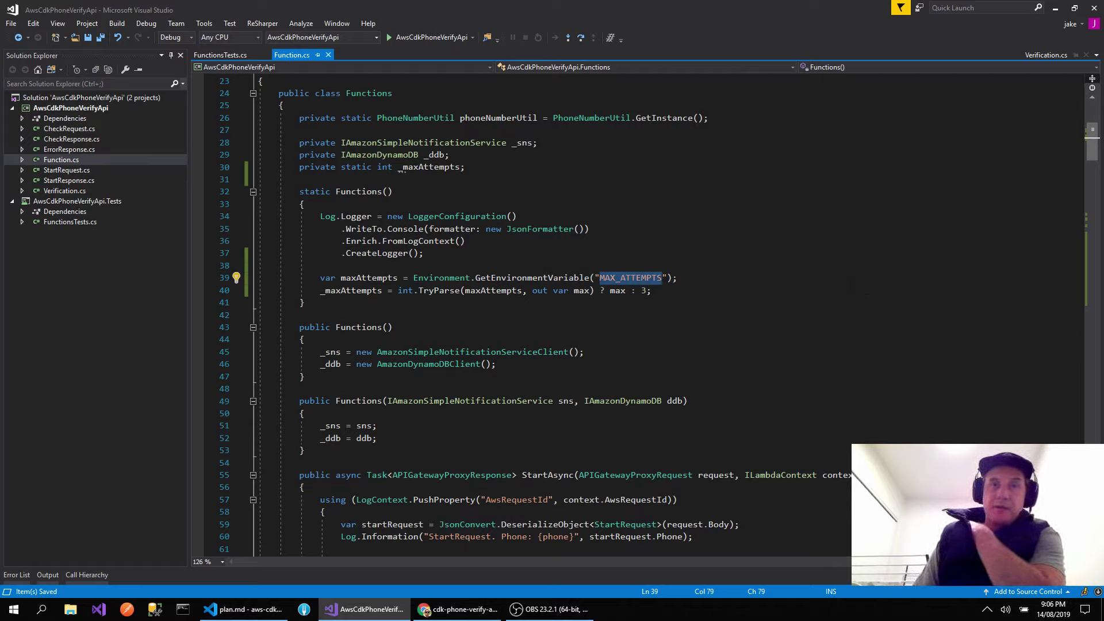
{"action": "left_click_drag", "start_coordinate": [398, 291], "coordinate": [595, 291]}
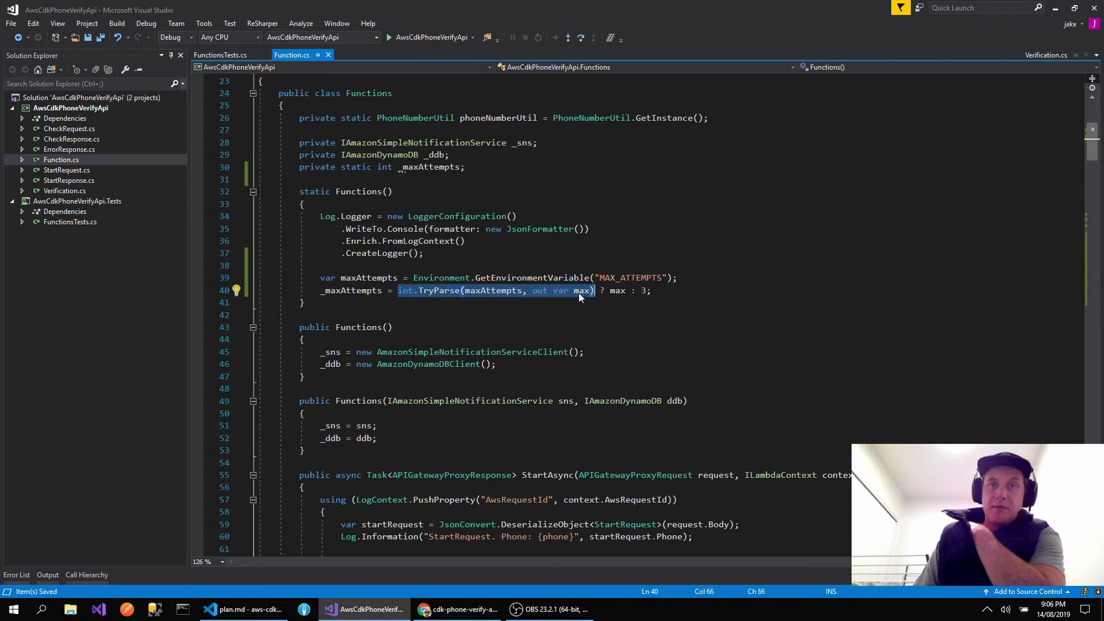
{"action": "mouse_move", "coordinate": [581, 291]}
{"action": "left_click", "coordinate": [683, 293]}
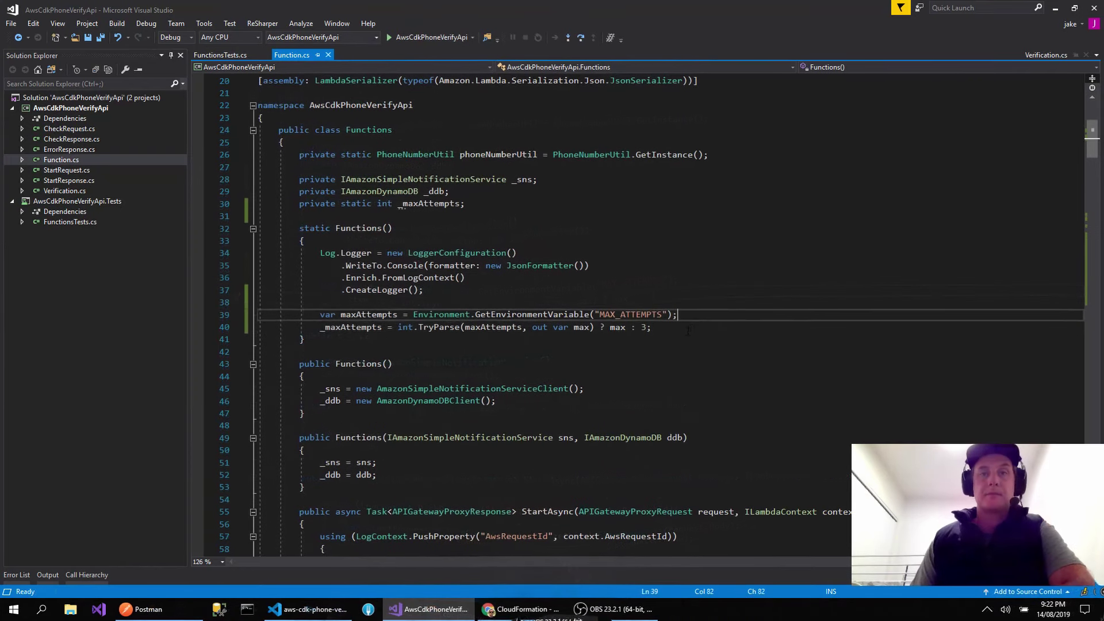
{"action": "left_click", "coordinate": [687, 329]}
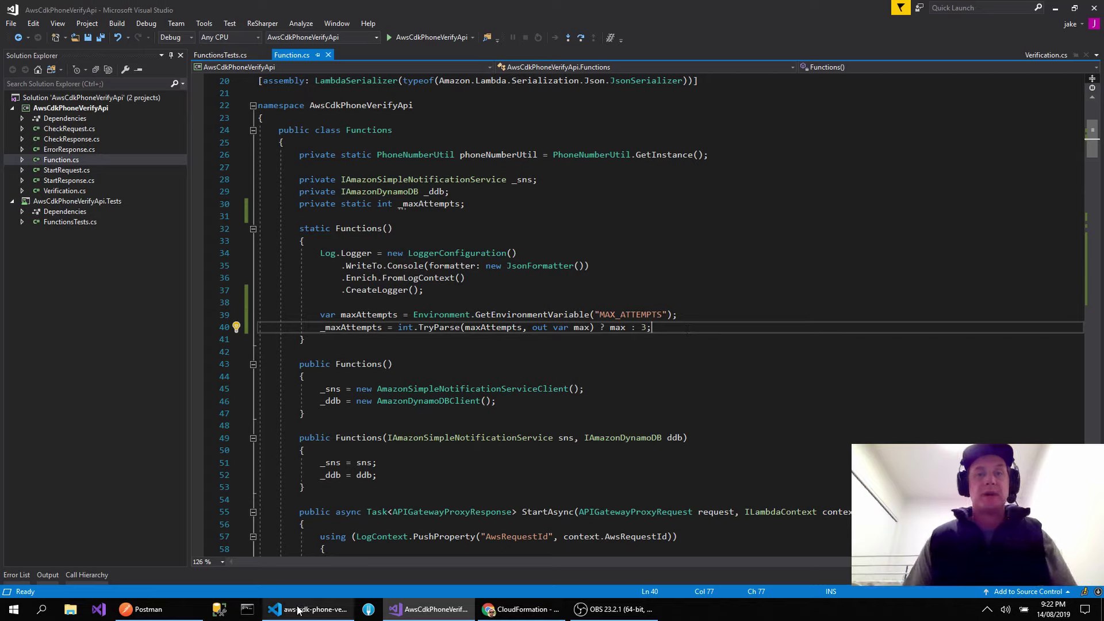
{"action": "mouse_move", "coordinate": [311, 609]}
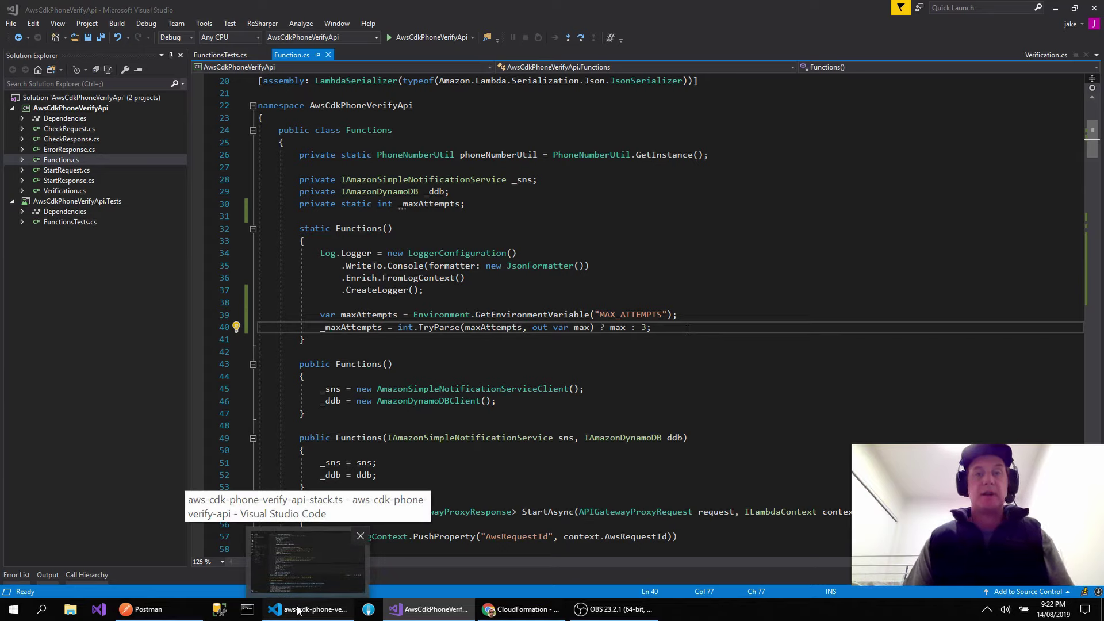
- In VS Code, add environment: environment to both StartLambda and CheckLambda properties
{"action": "right_click", "coordinate": [299, 610]}
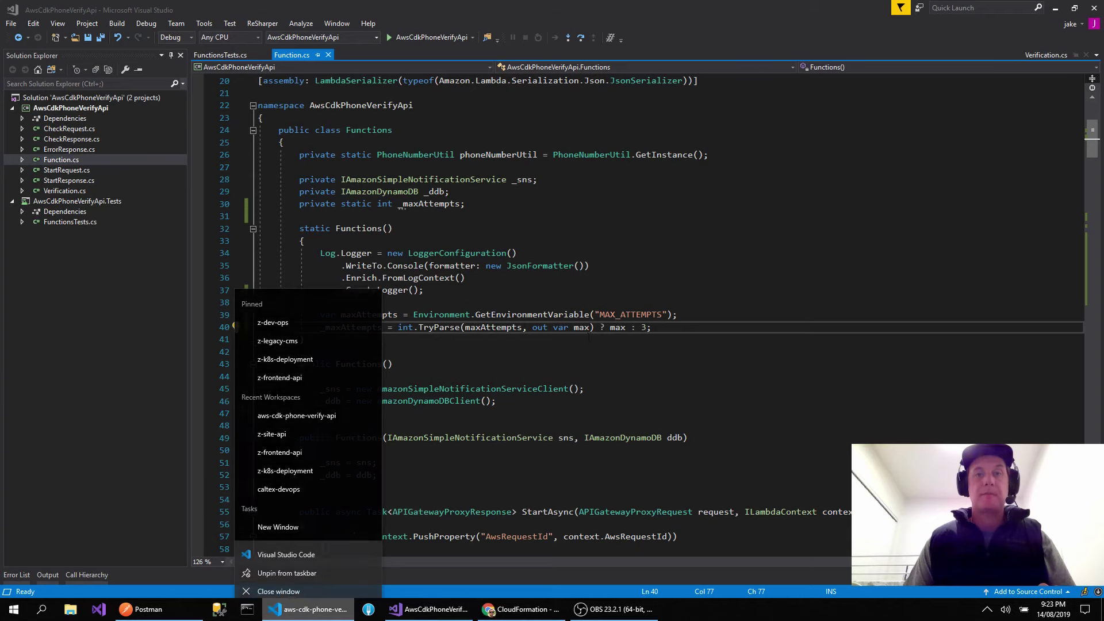
{"action": "left_click", "coordinate": [627, 315]}
{"action": "left_click", "coordinate": [311, 609]}
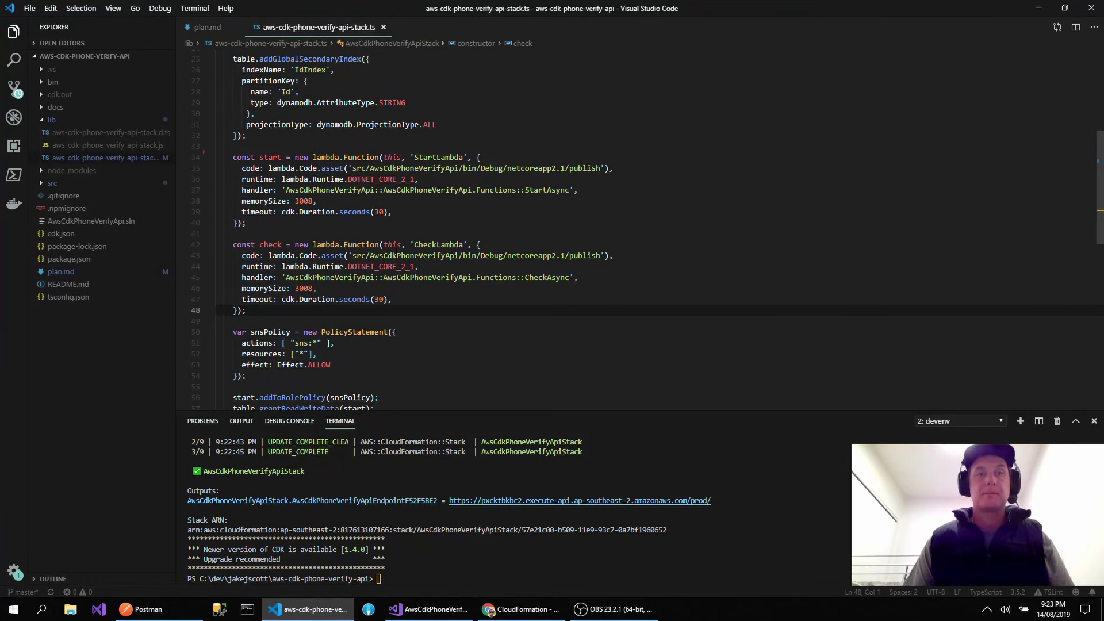
{"action": "left_click", "coordinate": [440, 211]}
{"action": "key", "text": "Return"}
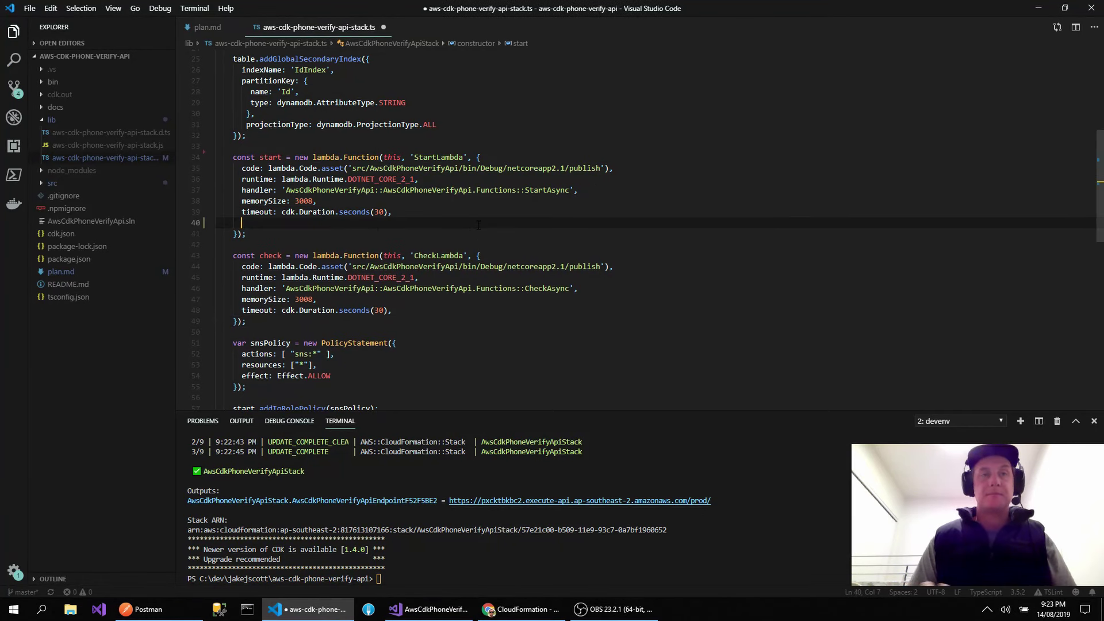
{"action": "key", "text": "ctrl+space"}
{"action": "type", "text": "en"}
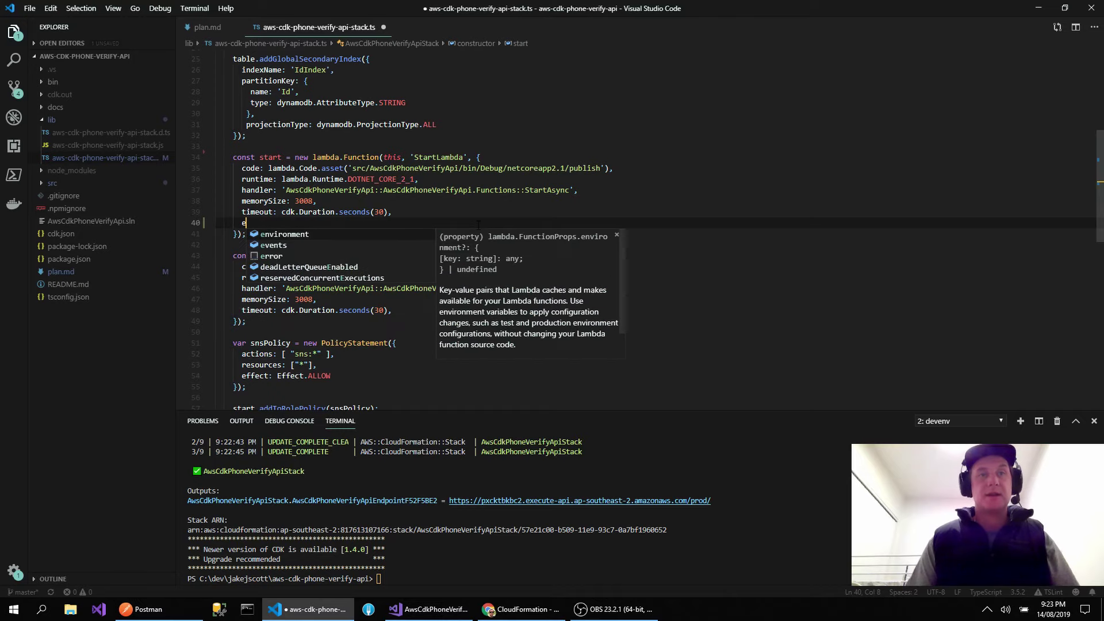
{"action": "key", "text": "Tab"}
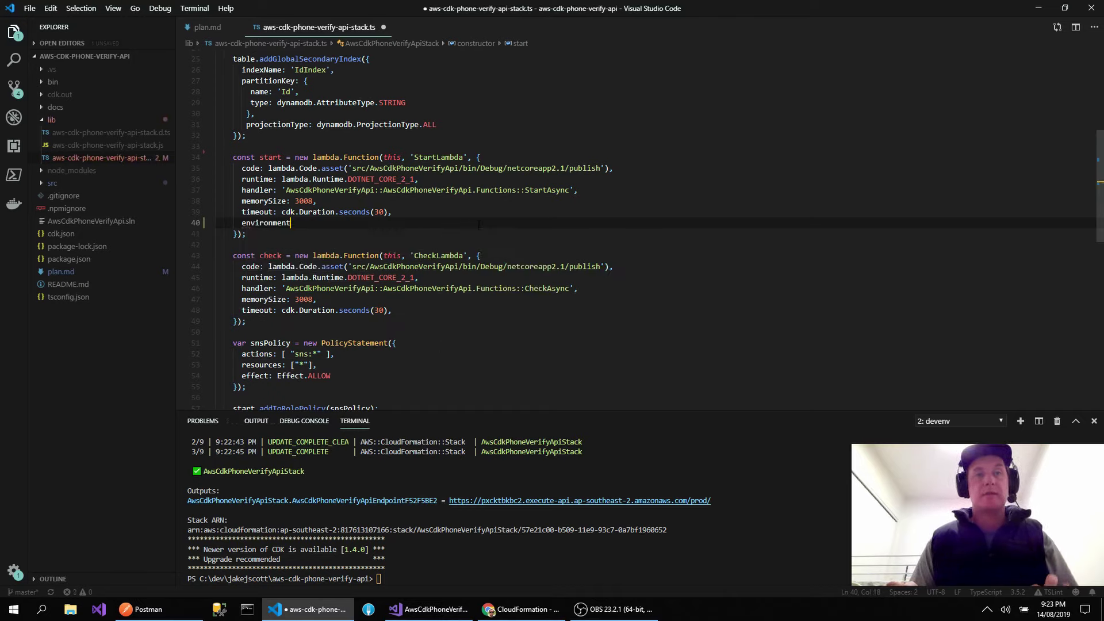
{"action": "type", "text": ": env"}
{"action": "key", "text": "Tab"}
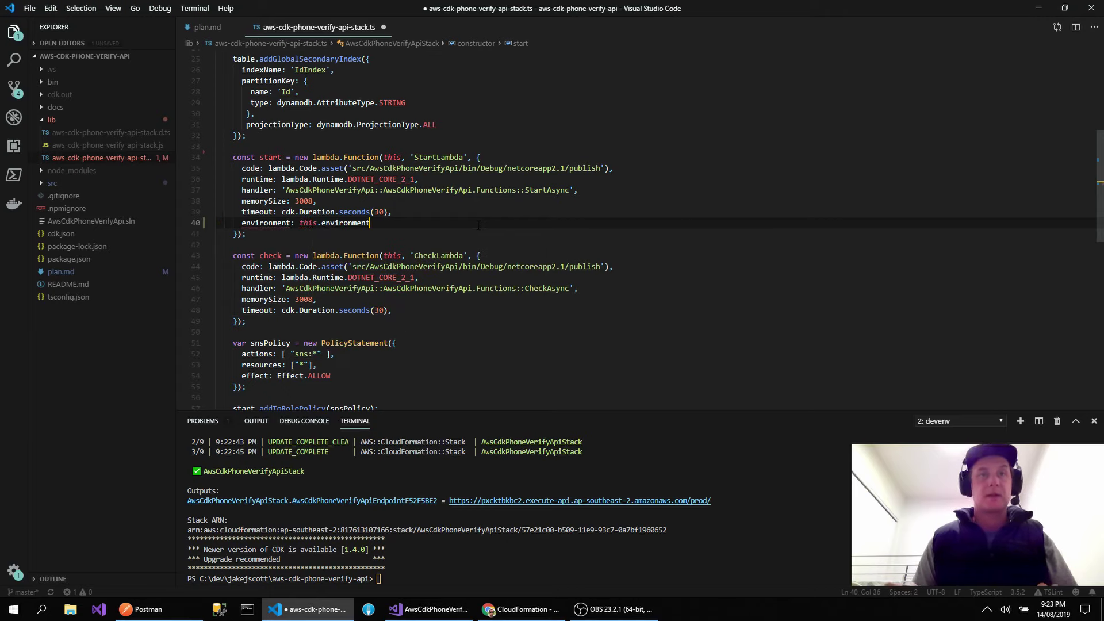
{"action": "key", "text": "ctrl+Left"}
{"action": "key", "text": "shift+Right"}
{"action": "key", "text": "shift+Right"}
{"action": "key", "text": "shift+Right"}
{"action": "key", "text": "Delete"}
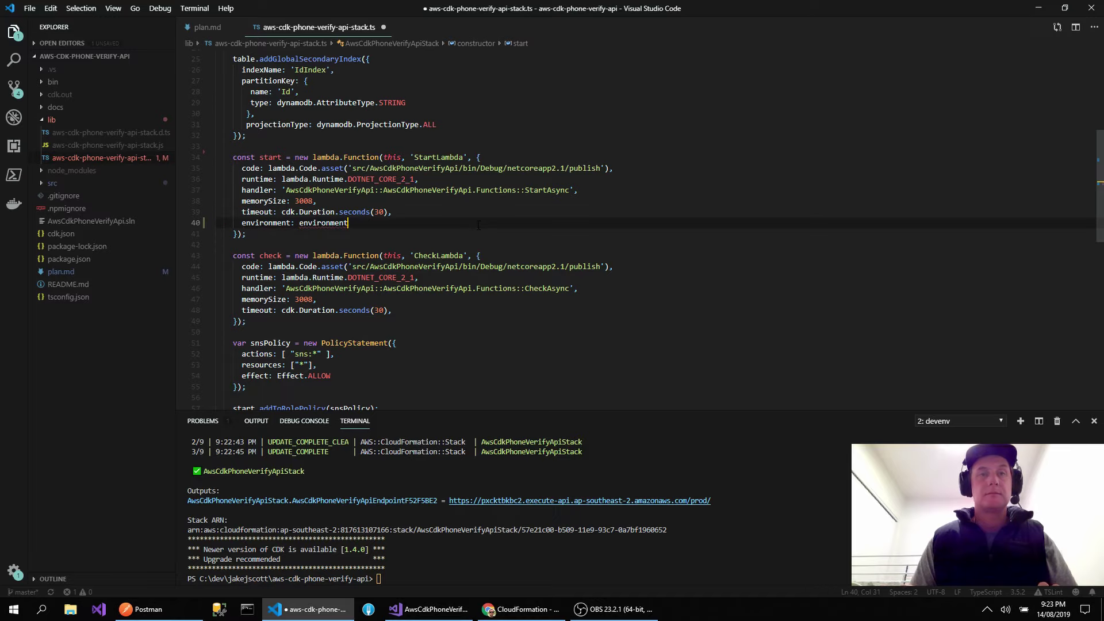
{"action": "key", "text": "Down"}
{"action": "key", "text": "Down"}
{"action": "key", "text": "Down"}
{"action": "key", "text": "Down"}
{"action": "key", "text": "Return"}
{"action": "key", "text": "ctrl+v"}
{"action": "scroll", "coordinate": [285, 226], "scroll_direction": "up", "scroll_amount": 2}
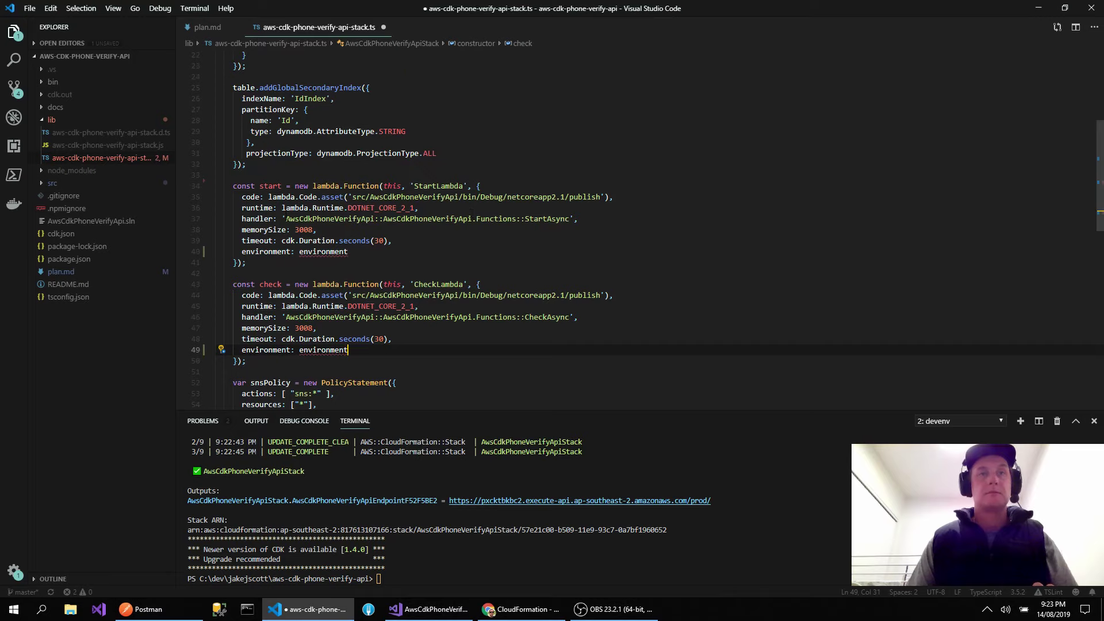
- Declare const environment = { 'MAX_ATTEMPTS': '3' } above the Lambdas and save the stack file
{"action": "left_click", "coordinate": [285, 226]}
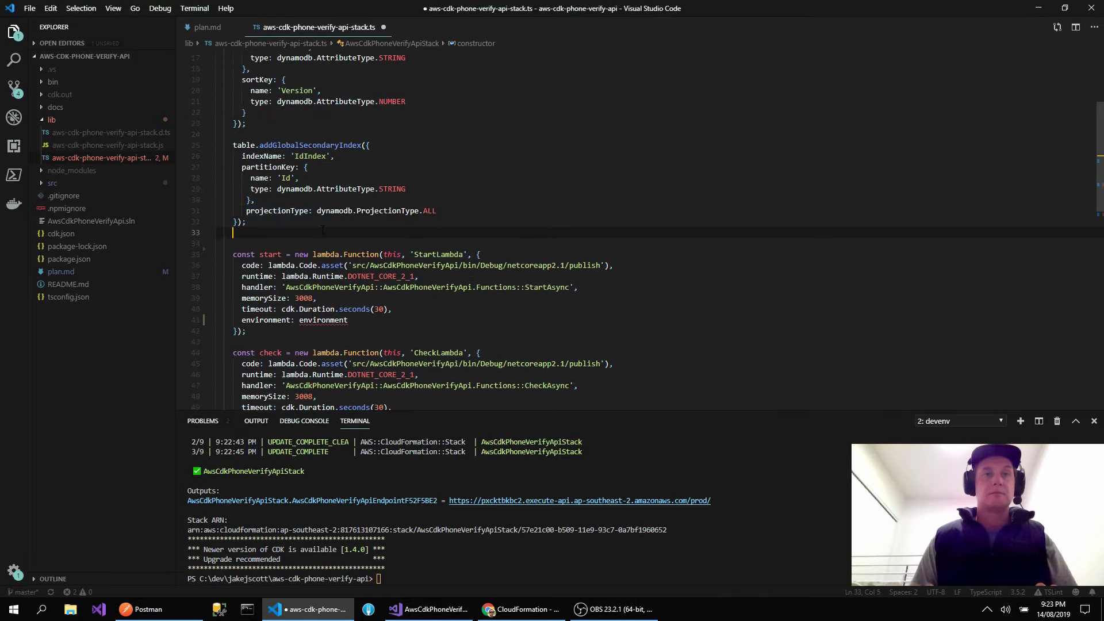
{"action": "key", "text": "Return"}
{"action": "key", "text": "Return"}
{"action": "type", "text": "const env"}
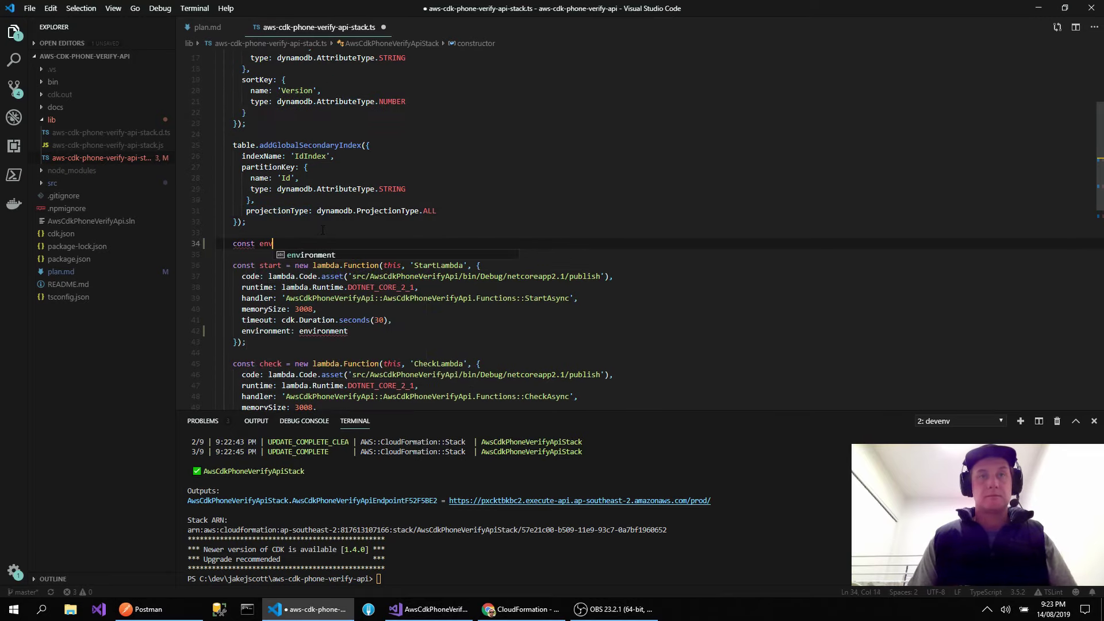
{"action": "type", "text": "ironment = "}
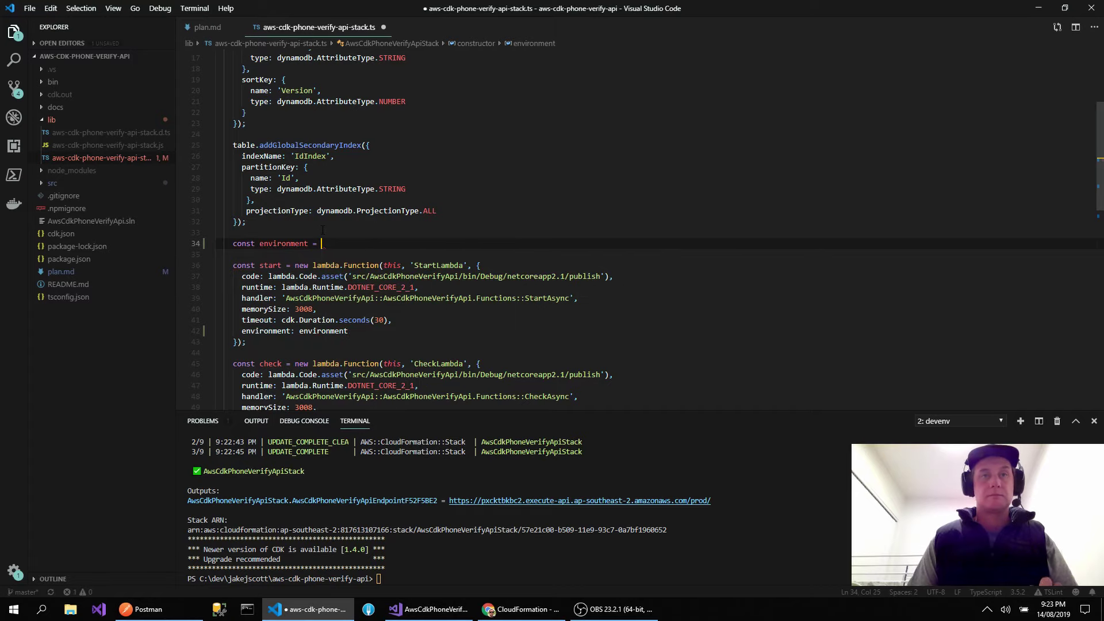
{"action": "type", "text": "{"}
{"action": "key", "text": "Return"}
{"action": "type", "text": "'"}
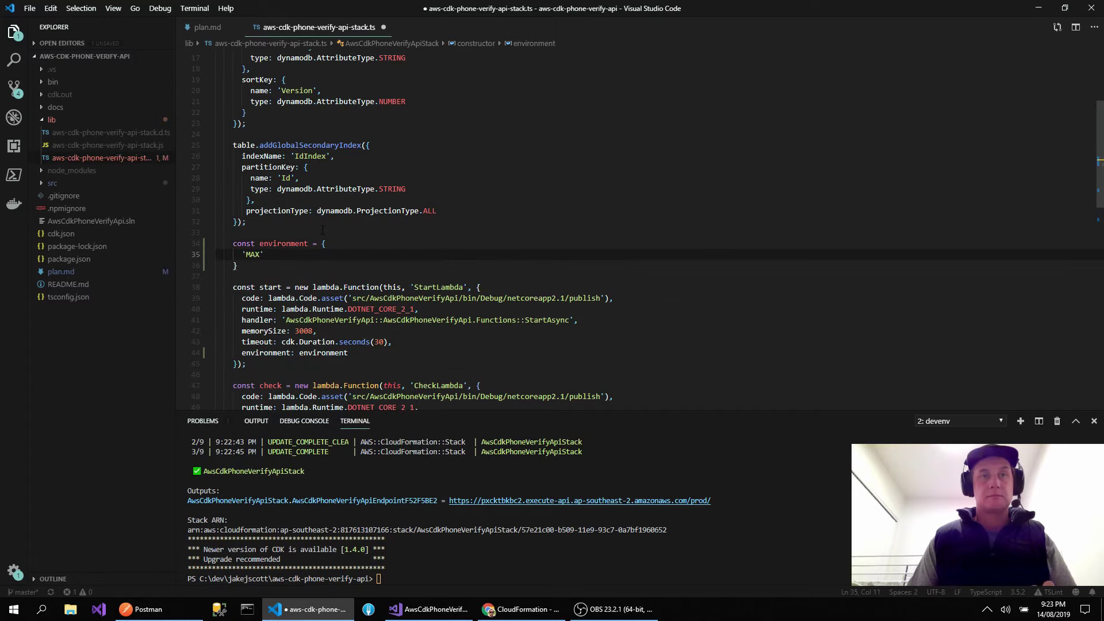
{"action": "type", "text": "MAX_ATTEMPTS': "}
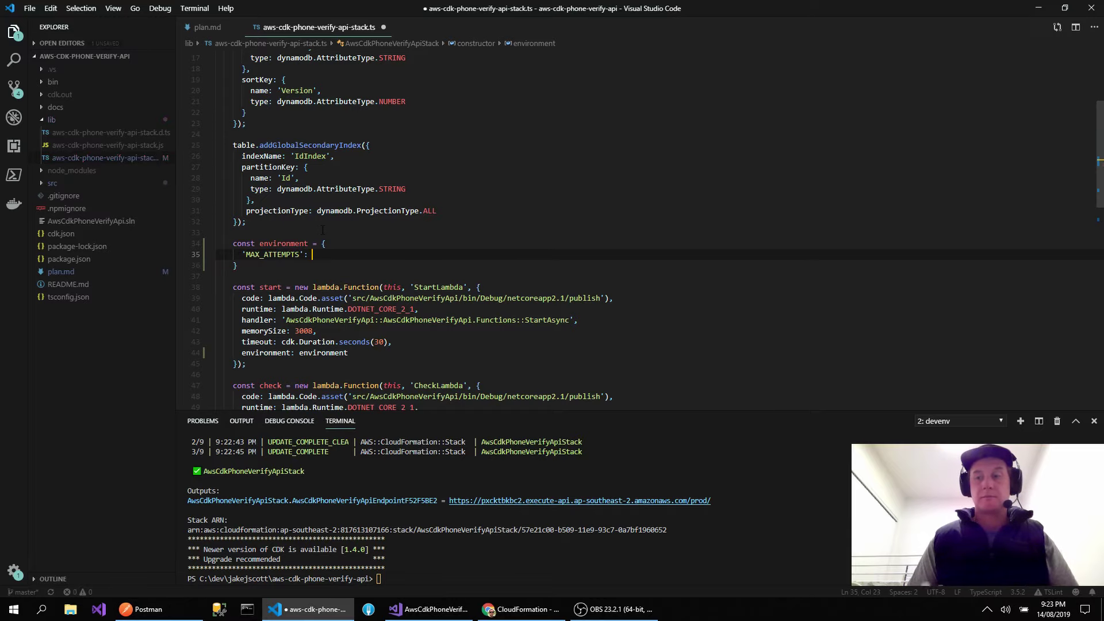
{"action": "type", "text": "'3'"}
{"action": "key", "text": "Down"}
{"action": "type", "text": ";"}
{"action": "key", "text": "ctrl+s"}
{"action": "scroll", "coordinate": [355, 250], "scroll_direction": "down", "scroll_amount": 3}
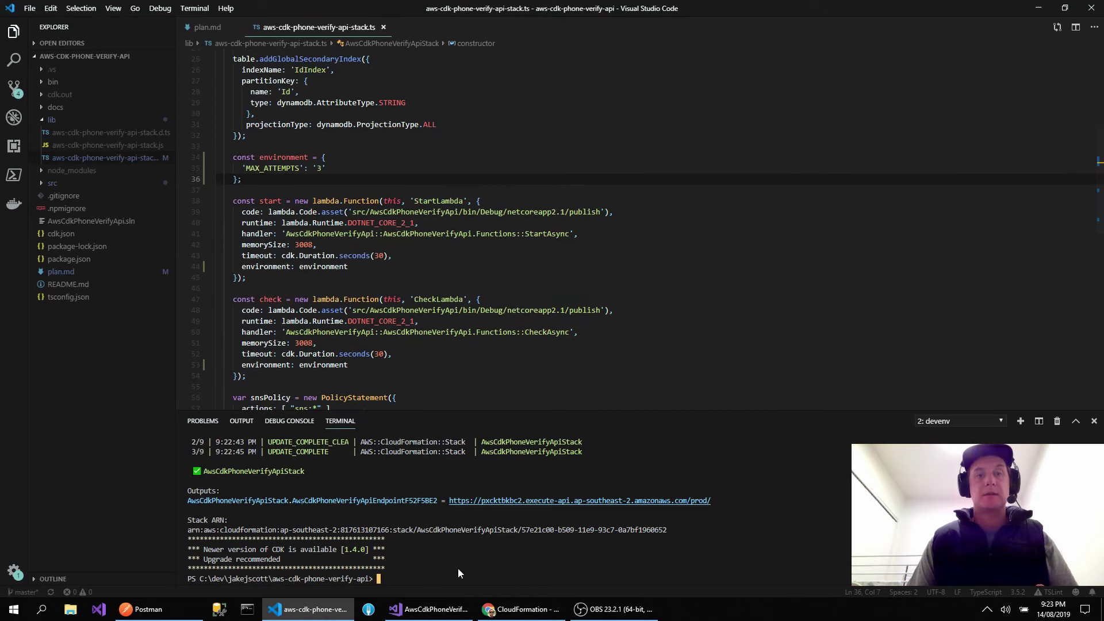
{"action": "type", "text": "cls"}
{"action": "key", "text": "Return"}
{"action": "type", "text": "dotnet build"}
- Run dotnet build, dotnet publish and cdk deploy (no stack changes), then clear and resize the terminal
{"action": "key", "text": "Return"}
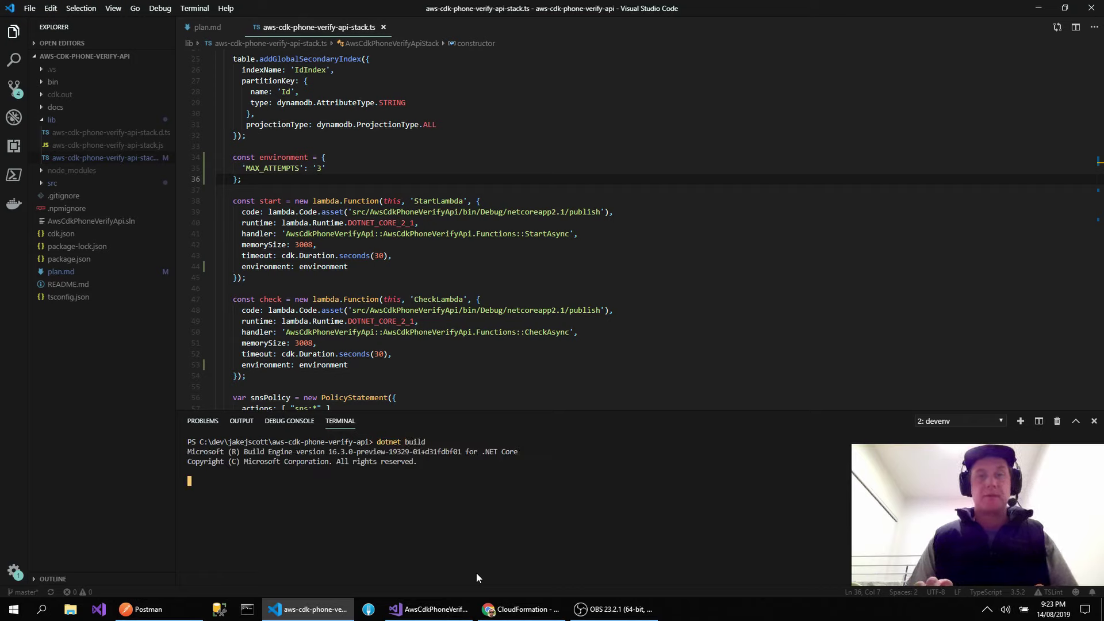
{"action": "type", "text": "dotnet publish"}
{"action": "key", "text": "Return"}
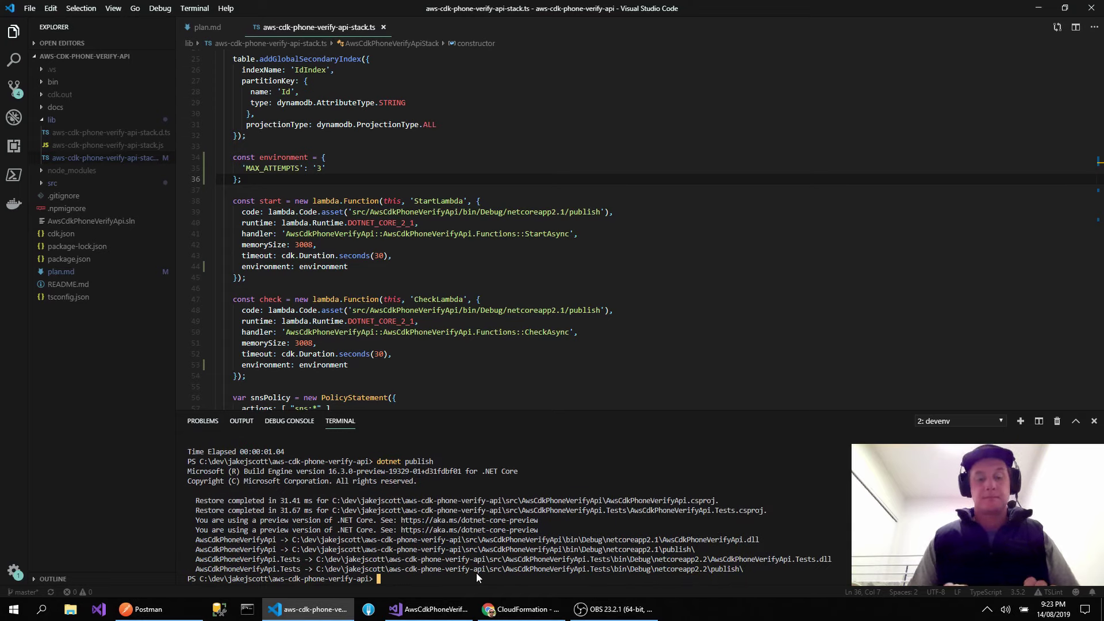
{"action": "type", "text": "cdk deploy"}
{"action": "key", "text": "Return"}
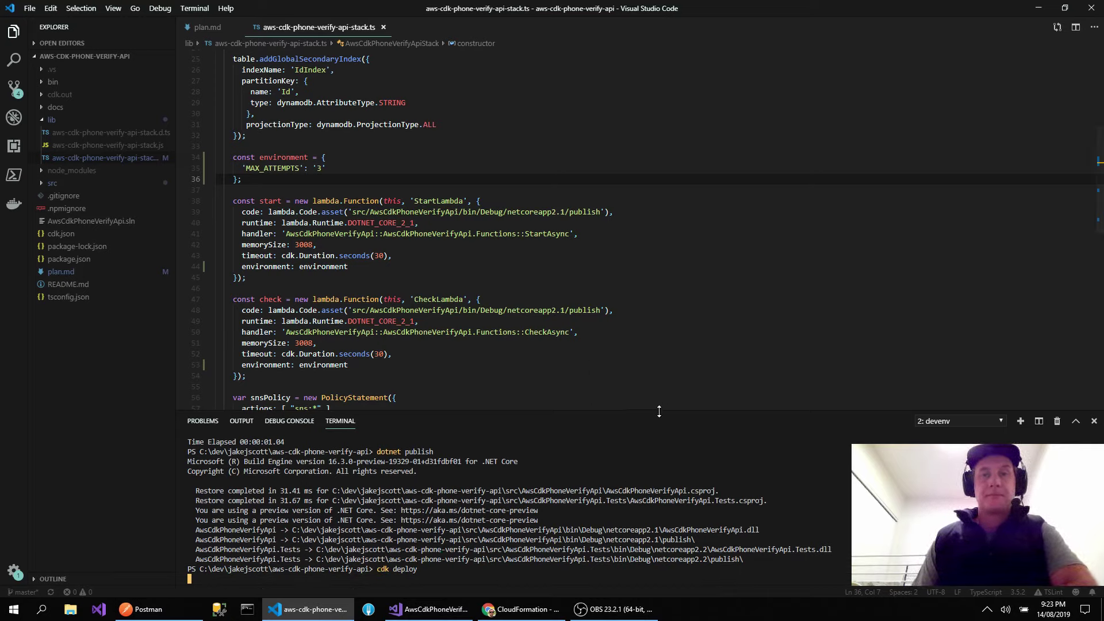
{"action": "left_click_drag", "start_coordinate": [660, 414], "coordinate": [645, 309]}
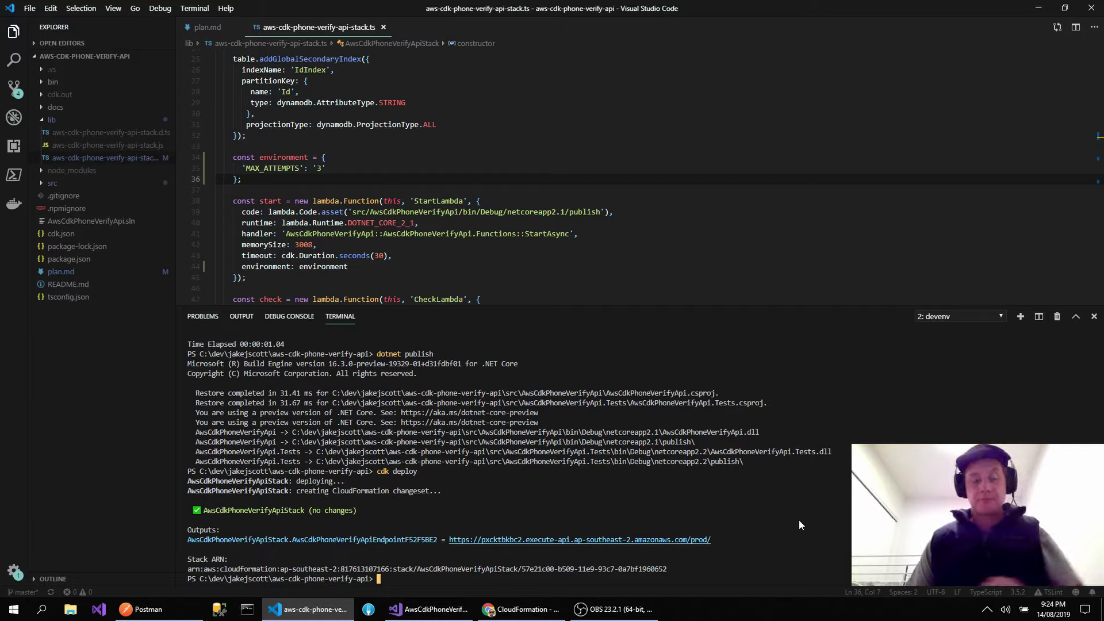
{"action": "type", "text": "cls"}
{"action": "key", "text": "Return"}
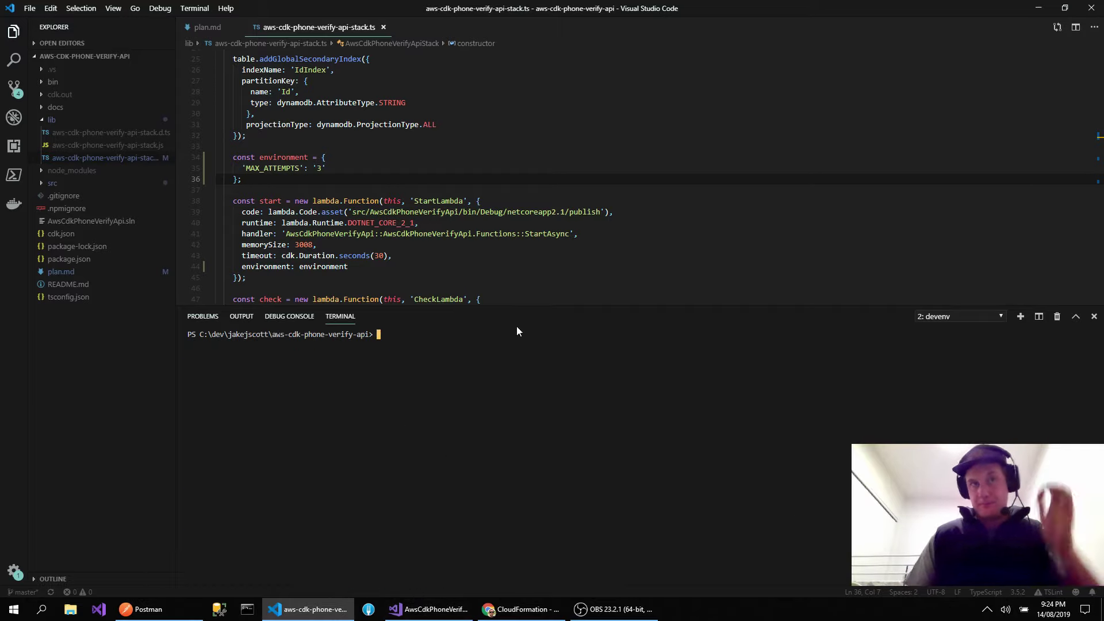
{"action": "left_click_drag", "start_coordinate": [517, 305], "coordinate": [509, 392]}
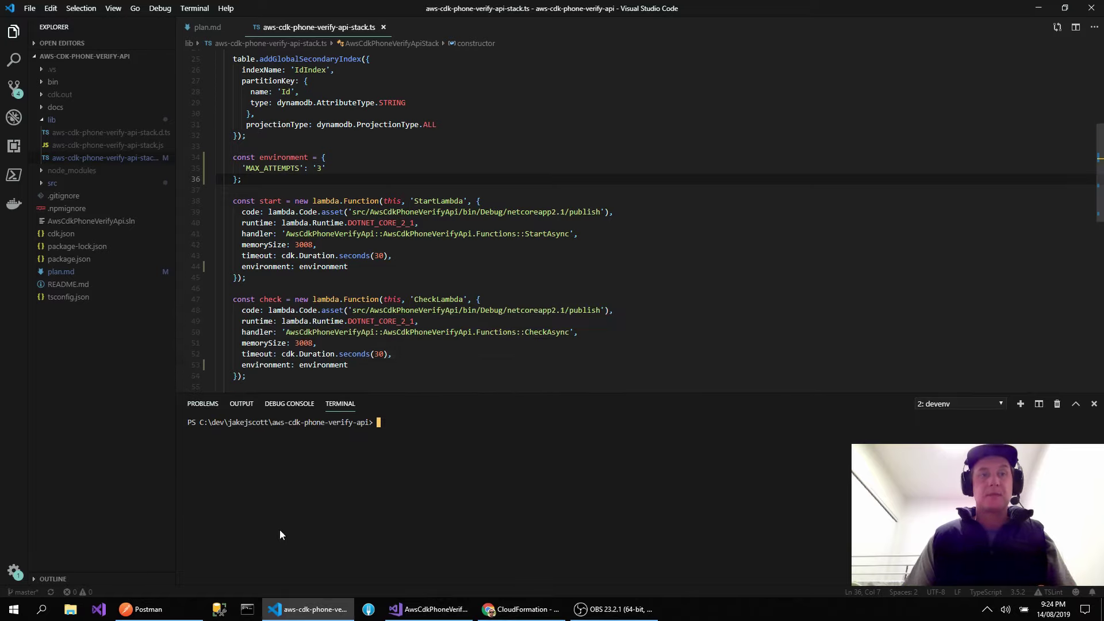
- Send the Start verification request with the phone number in its JSON body
{"action": "left_click", "coordinate": [149, 609]}
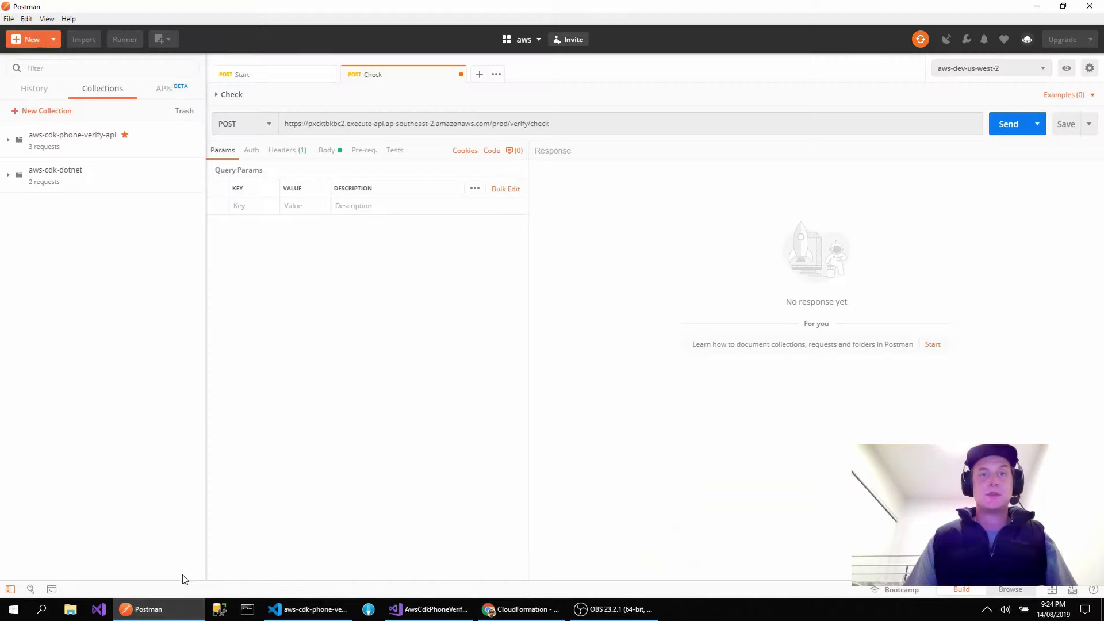
{"action": "left_click", "coordinate": [263, 82]}
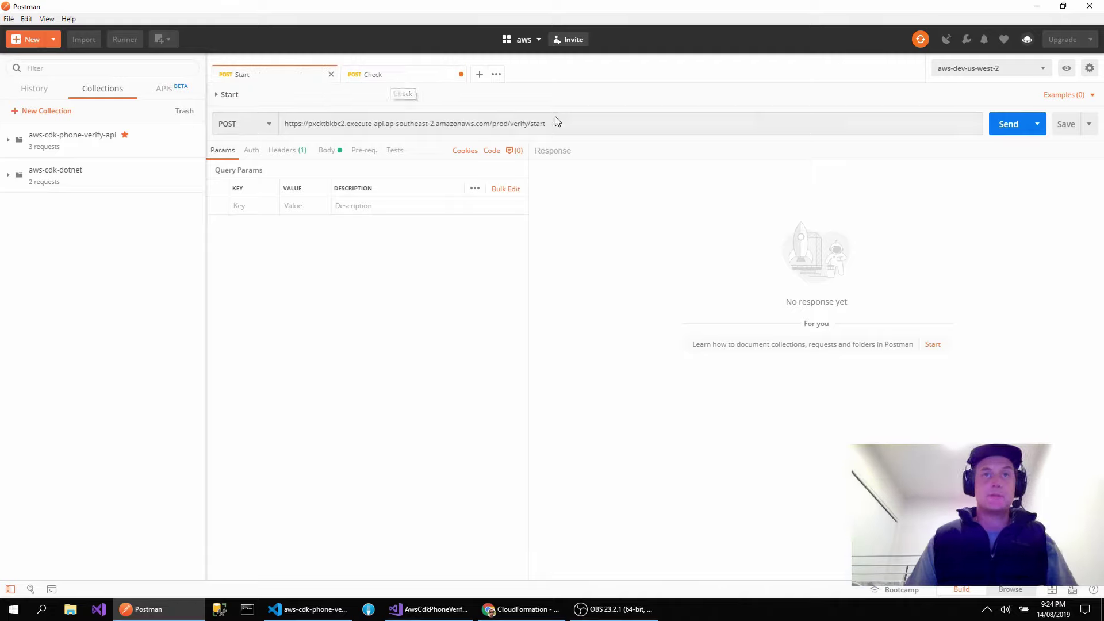
{"action": "left_click", "coordinate": [574, 122]}
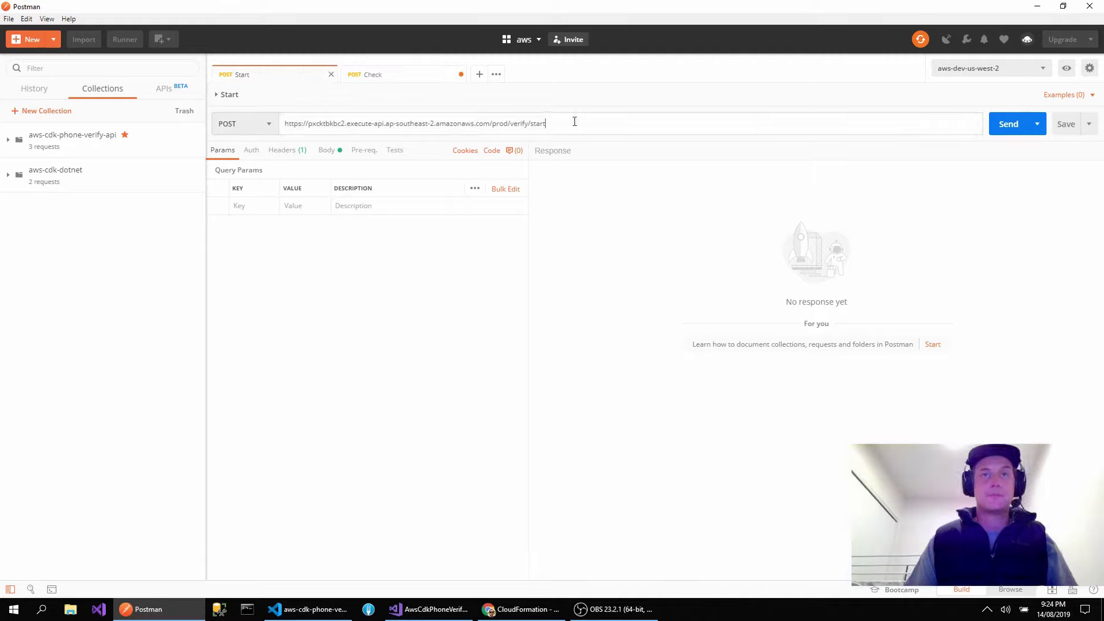
{"action": "left_click", "coordinate": [326, 151]}
{"action": "double_click", "coordinate": [316, 196]}
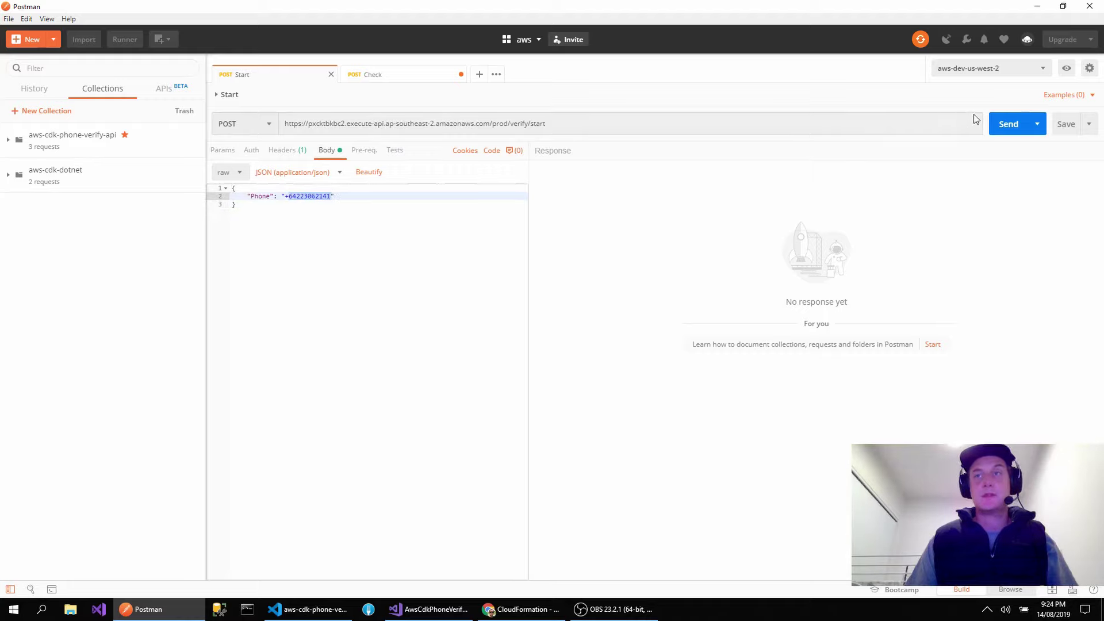
{"action": "left_click", "coordinate": [1008, 124]}
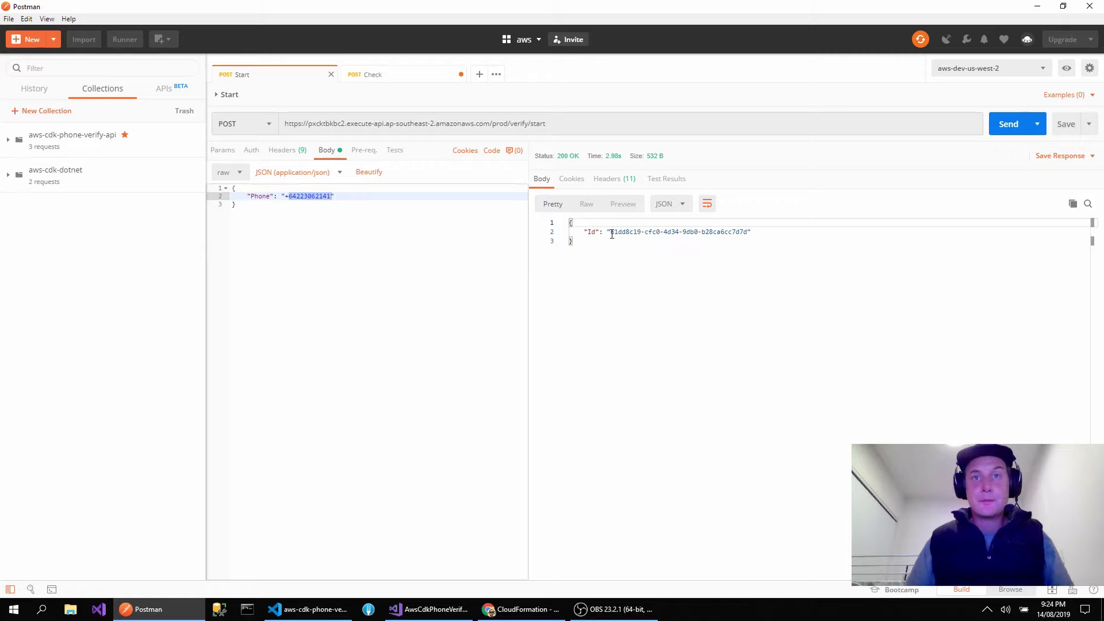
- Copy the returned verification Id into the Check request body, replacing the old Id
{"action": "left_click_drag", "start_coordinate": [610, 233], "coordinate": [745, 231]}
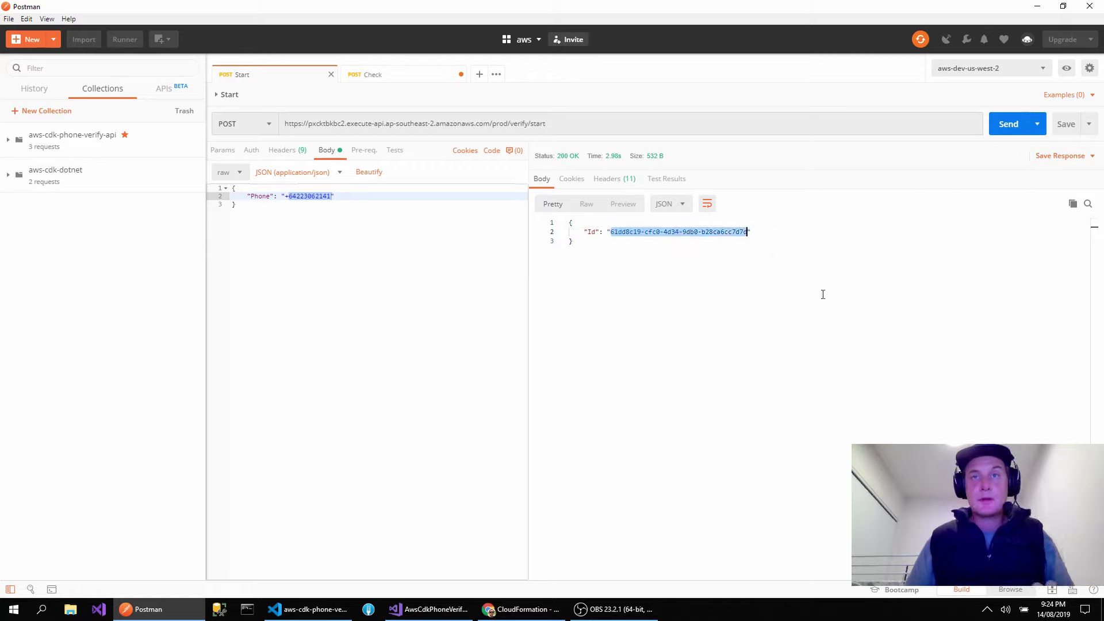
{"action": "left_click", "coordinate": [384, 78]}
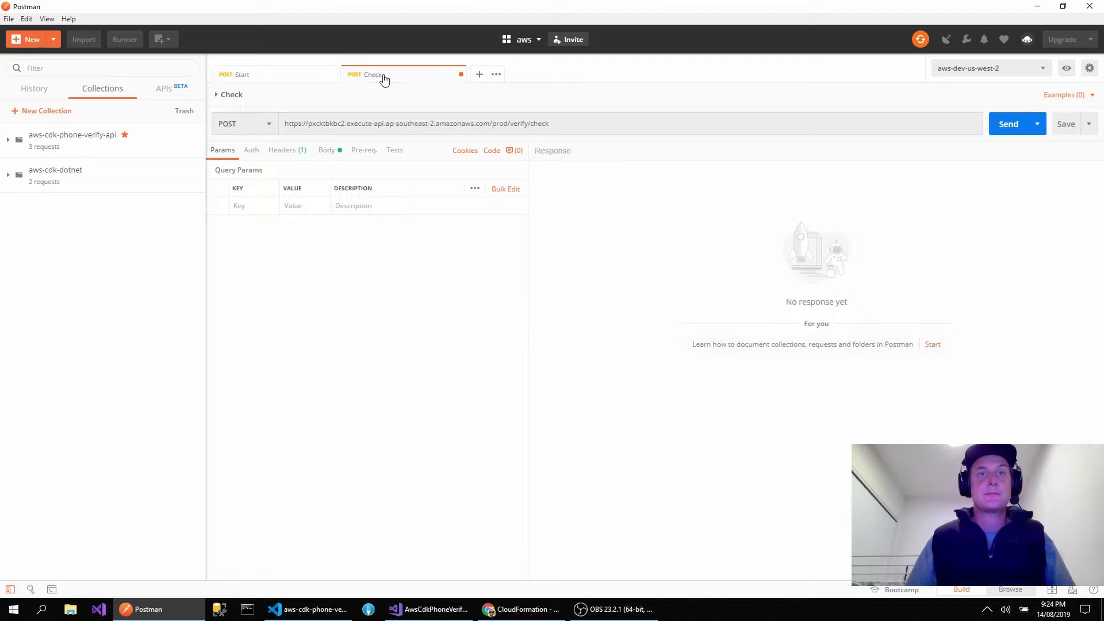
{"action": "left_click", "coordinate": [328, 150]}
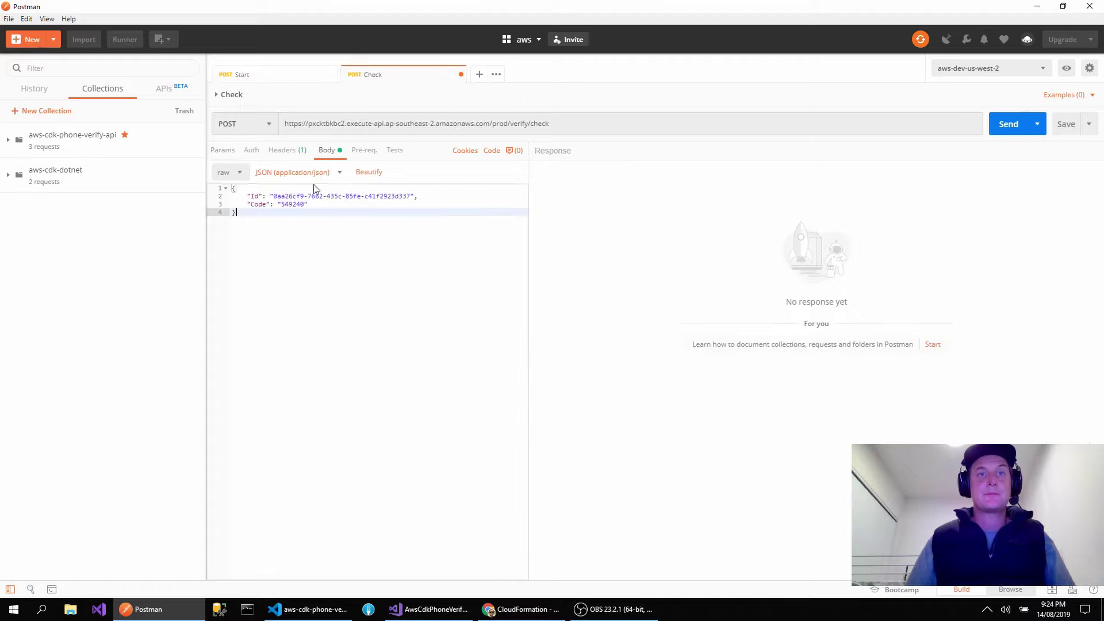
{"action": "double_click", "coordinate": [272, 195]}
{"action": "key", "text": "ctrl+shift+Right"}
{"action": "key", "text": "ctrl+shift+Right"}
{"action": "key", "text": "ctrl+shift+Right"}
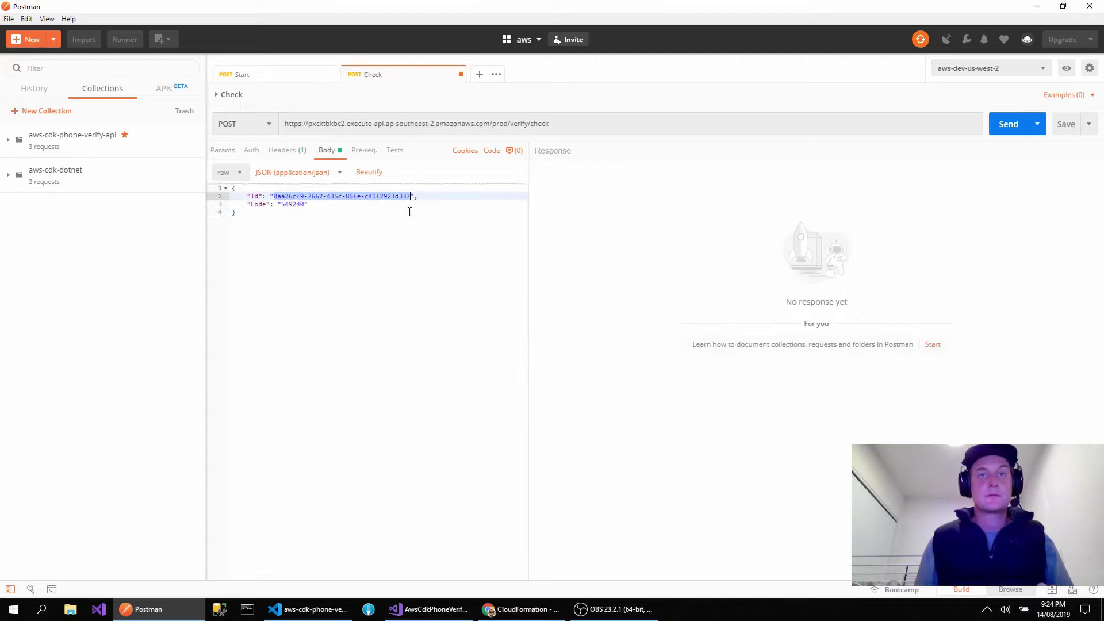
{"action": "type", "text": "61dd8c19-cfc0-4d34-9db0-b28ca6cc7d7d"}
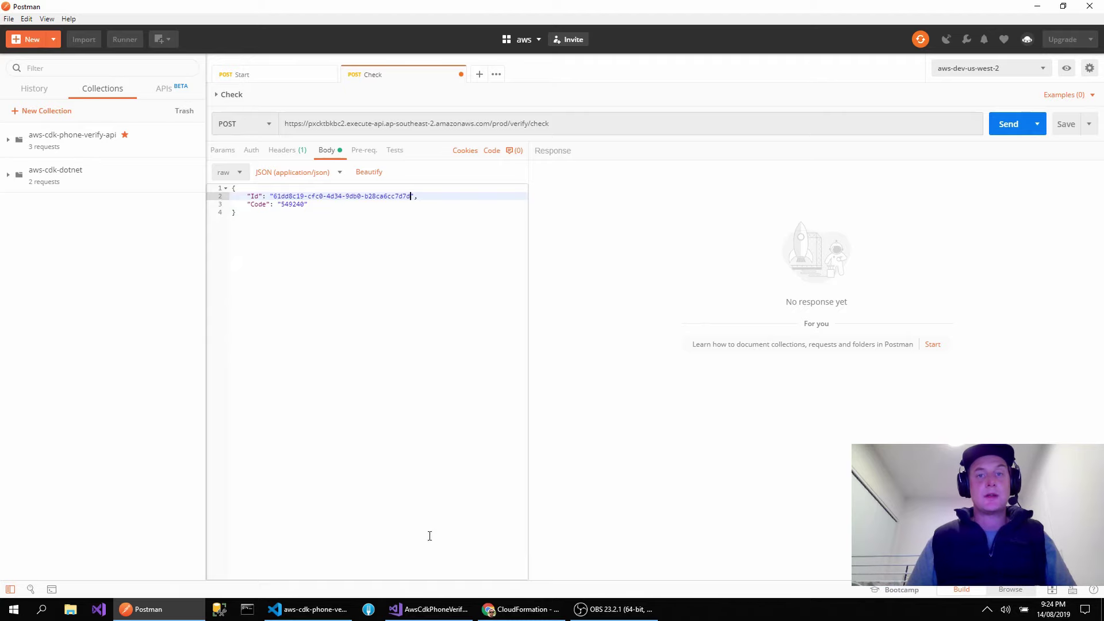
- Review the SNS Text messaging (SMS) statistics in a new tab, then return to the AwsCdkPhoneVerifyApiStack page
{"action": "left_click", "coordinate": [522, 609]}
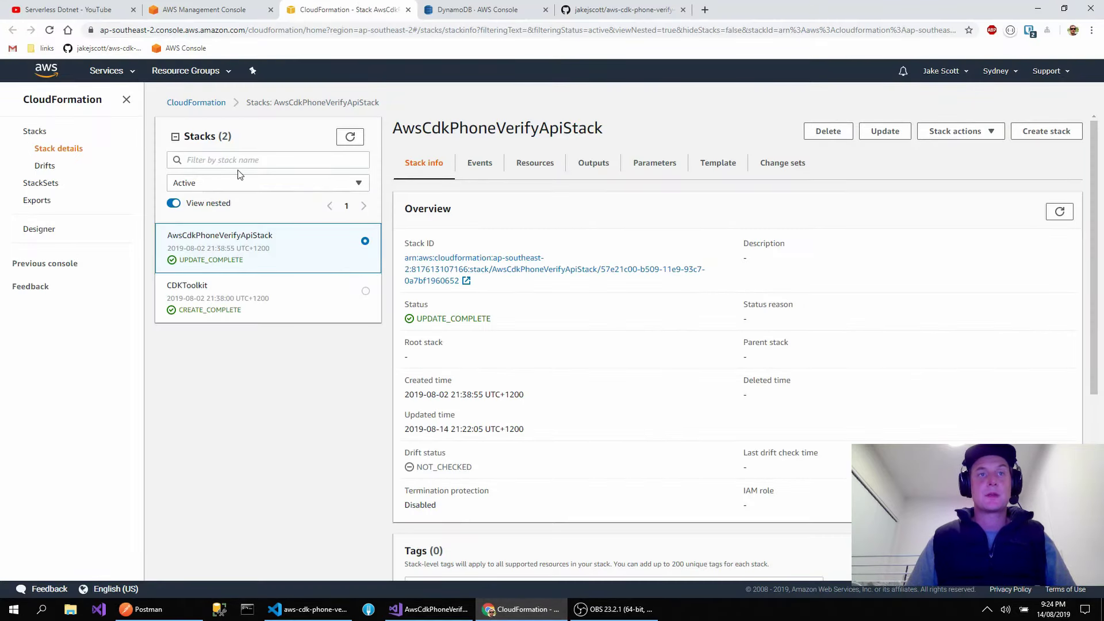
{"action": "left_click", "coordinate": [100, 77]}
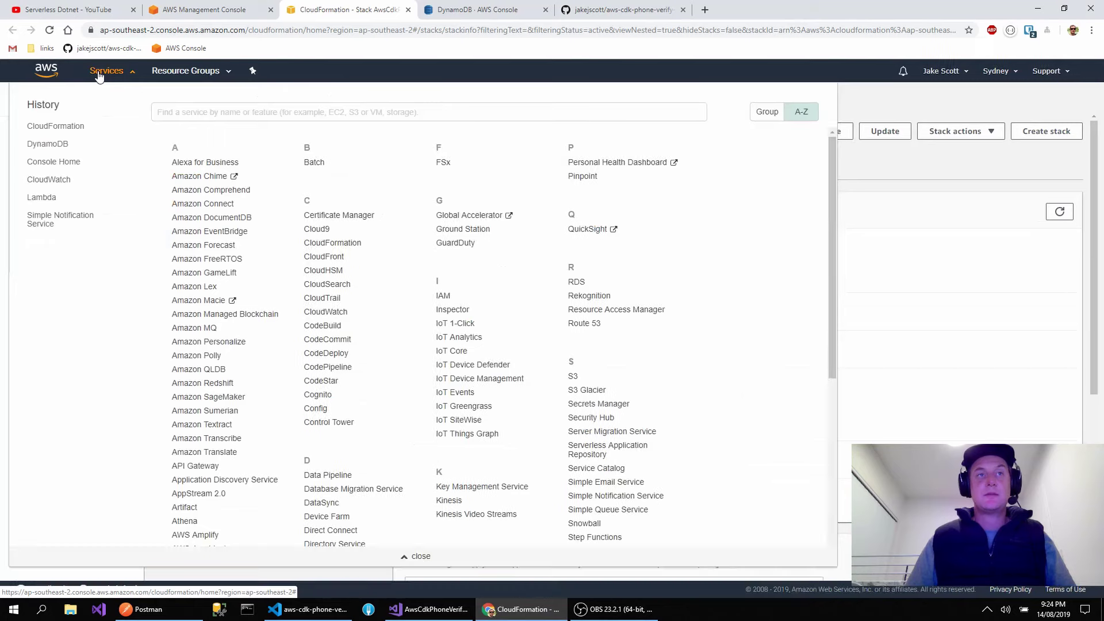
{"action": "type", "text": "SNS"}
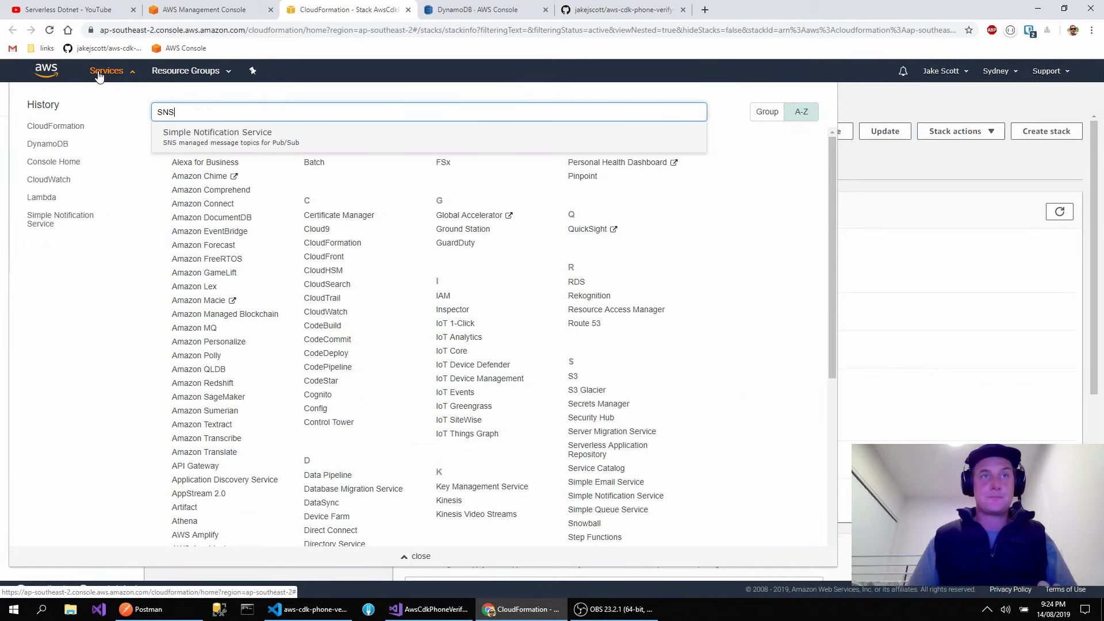
{"action": "left_click", "coordinate": [239, 138], "text": "ctrl"}
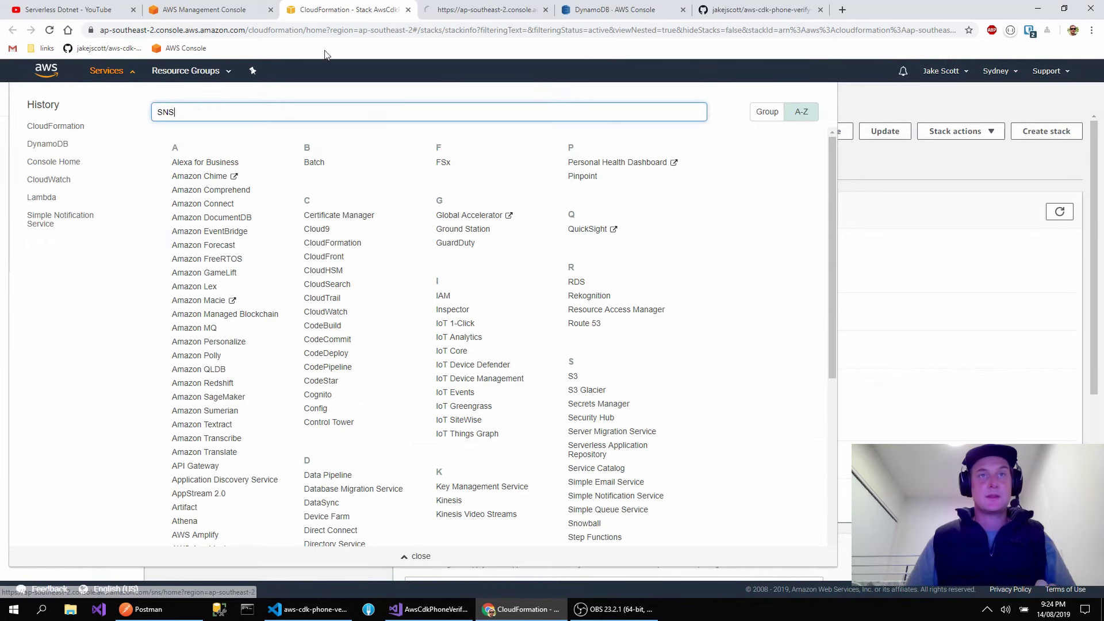
{"action": "left_click", "coordinate": [462, 7]}
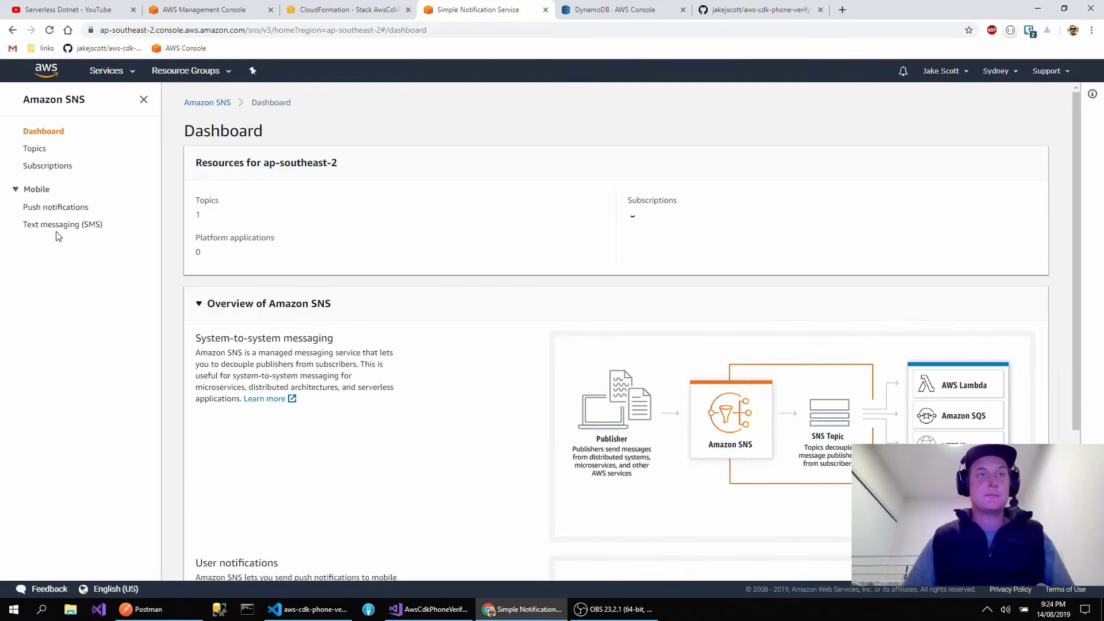
{"action": "left_click", "coordinate": [60, 227]}
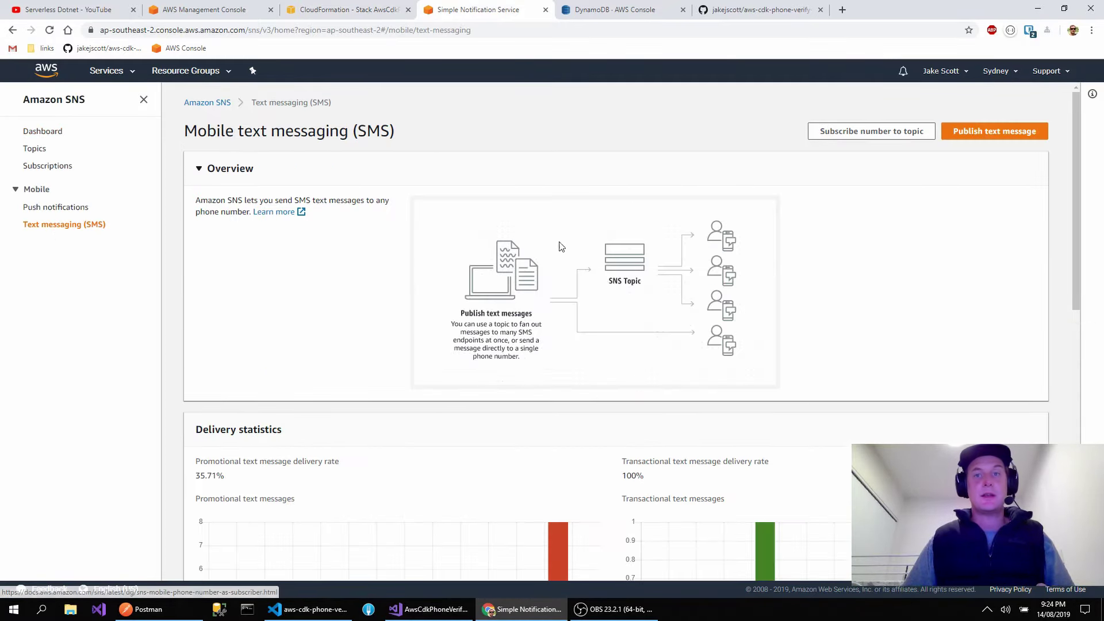
{"action": "scroll", "coordinate": [558, 247], "scroll_direction": "down", "scroll_amount": 3}
{"action": "scroll", "coordinate": [808, 351], "scroll_direction": "down", "scroll_amount": 2}
{"action": "scroll", "coordinate": [613, 275], "scroll_direction": "up", "scroll_amount": 2}
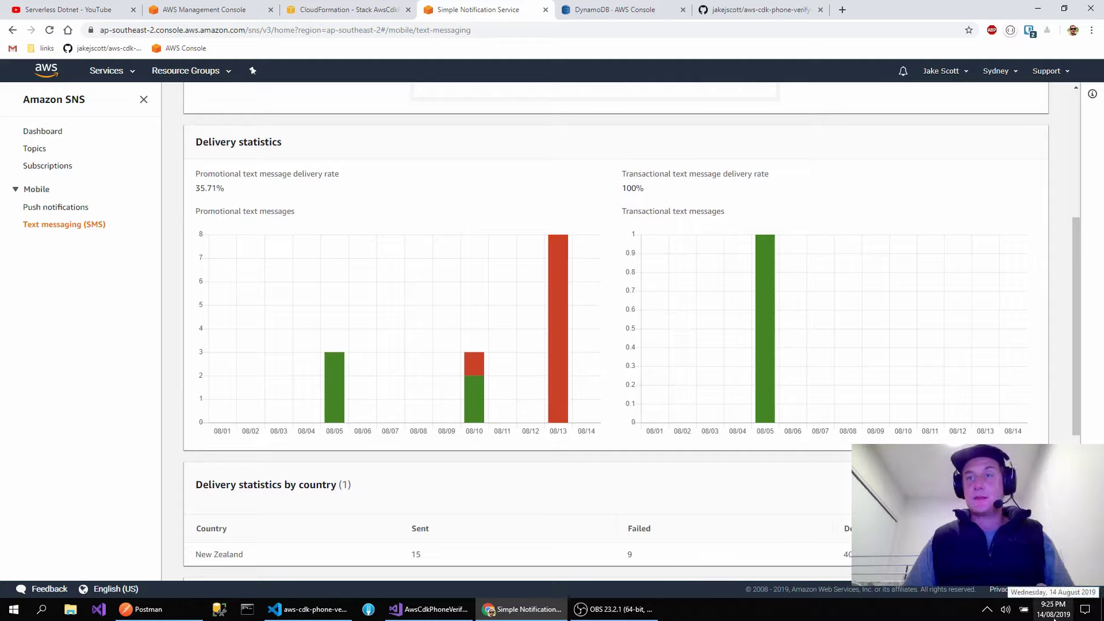
{"action": "mouse_move", "coordinate": [690, 279]}
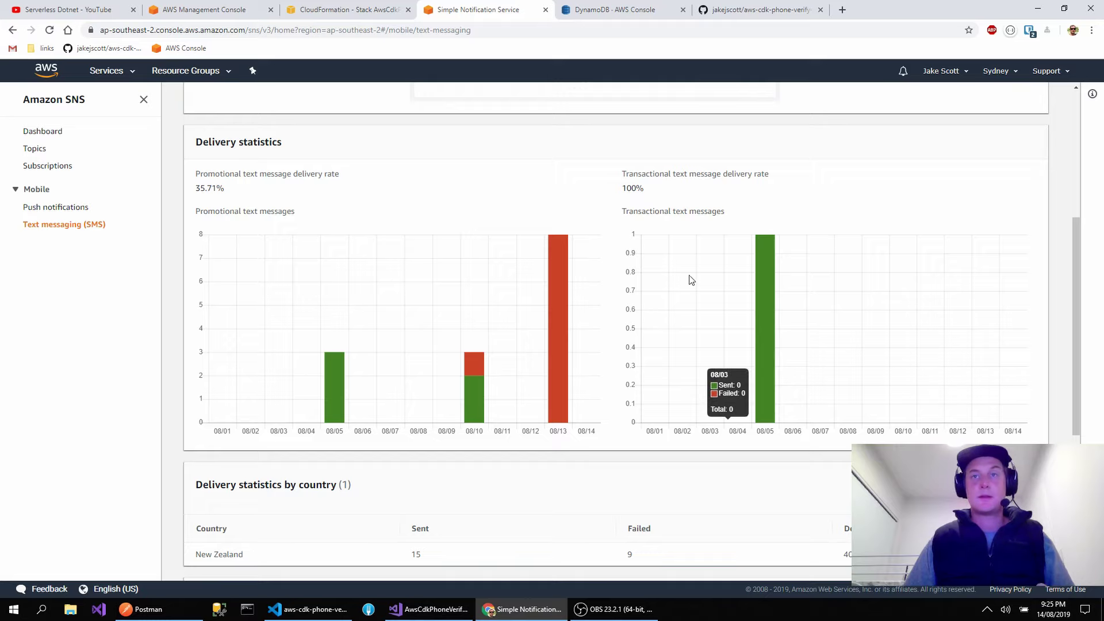
{"action": "scroll", "coordinate": [754, 271], "scroll_direction": "down", "scroll_amount": 3}
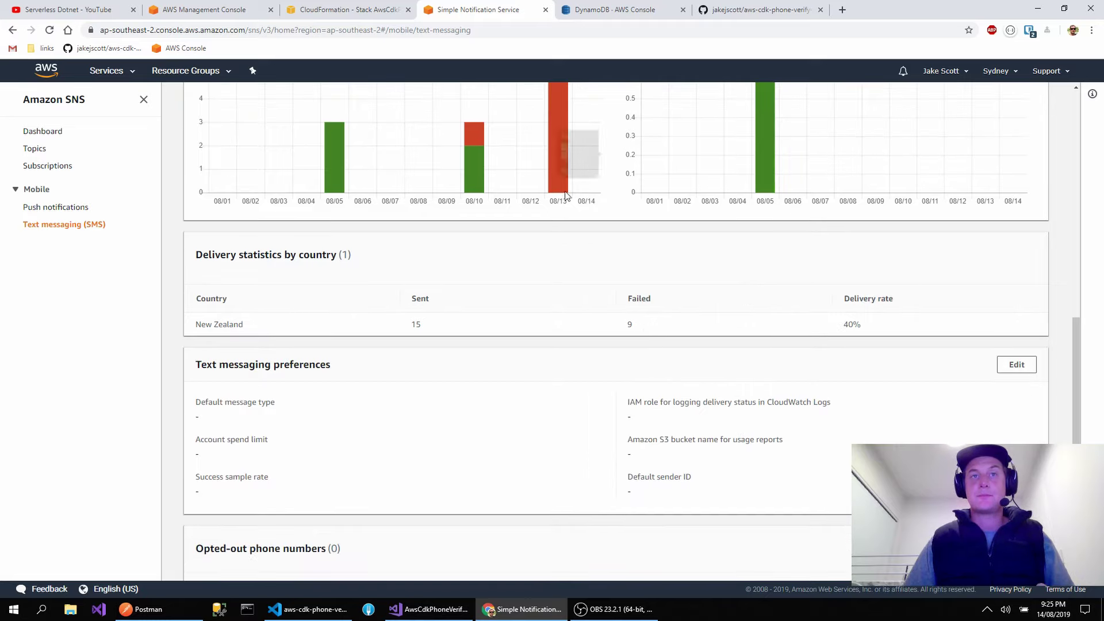
{"action": "scroll", "coordinate": [548, 225], "scroll_direction": "up", "scroll_amount": 2}
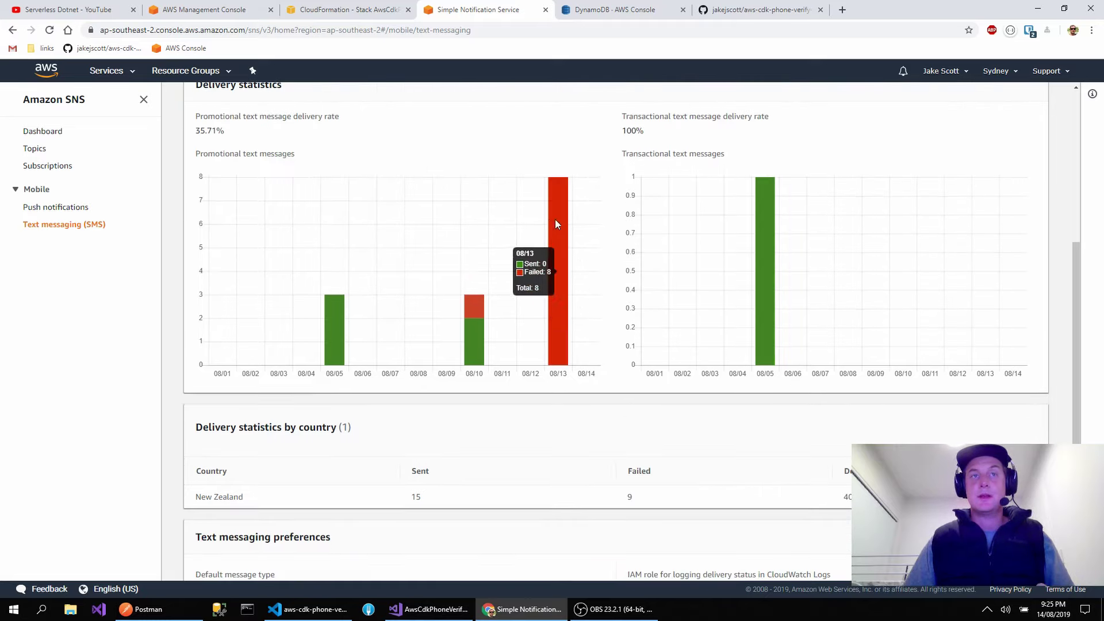
{"action": "scroll", "coordinate": [320, 180], "scroll_direction": "up", "scroll_amount": 2}
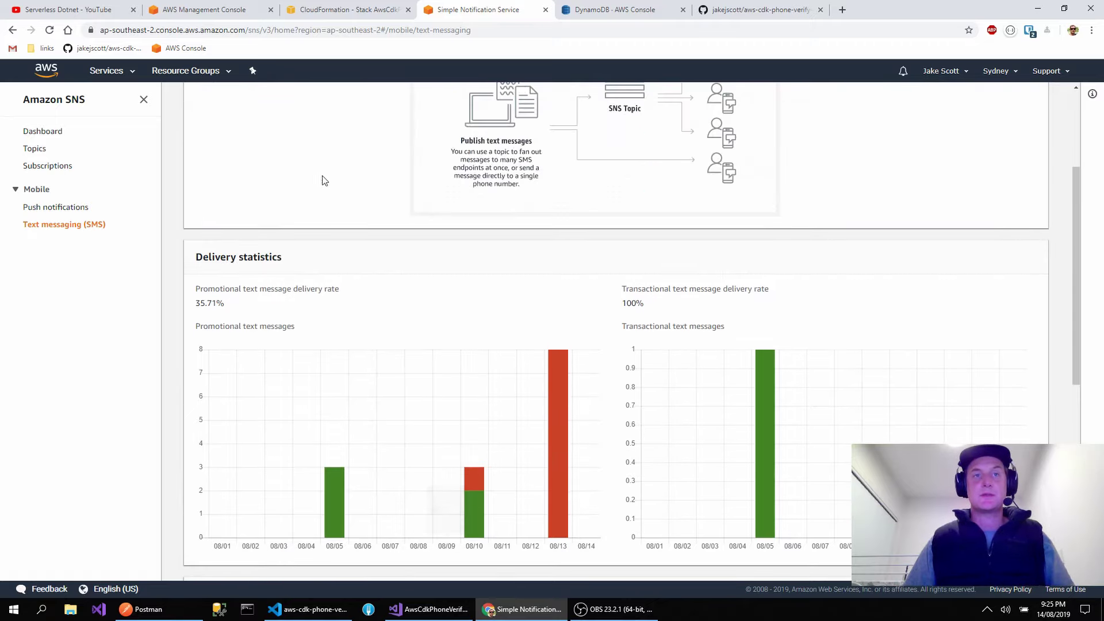
{"action": "scroll", "coordinate": [328, 204], "scroll_direction": "up", "scroll_amount": 2}
{"action": "scroll", "coordinate": [371, 201], "scroll_direction": "down", "scroll_amount": 3}
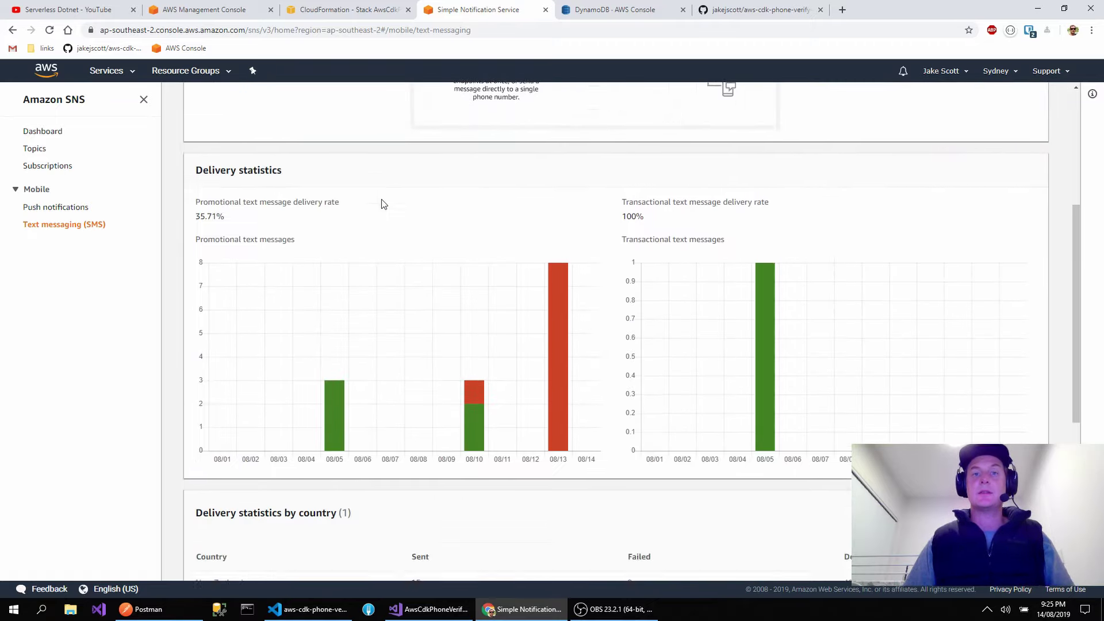
{"action": "scroll", "coordinate": [382, 204], "scroll_direction": "down", "scroll_amount": 4}
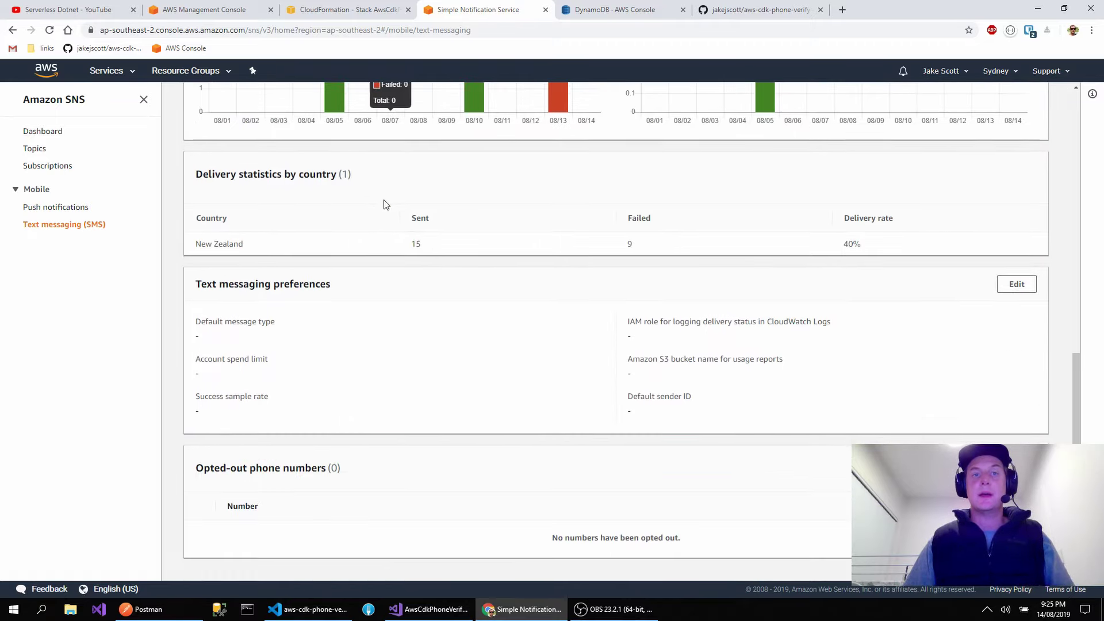
{"action": "left_click", "coordinate": [344, 7]}
{"action": "left_click", "coordinate": [931, 194]}
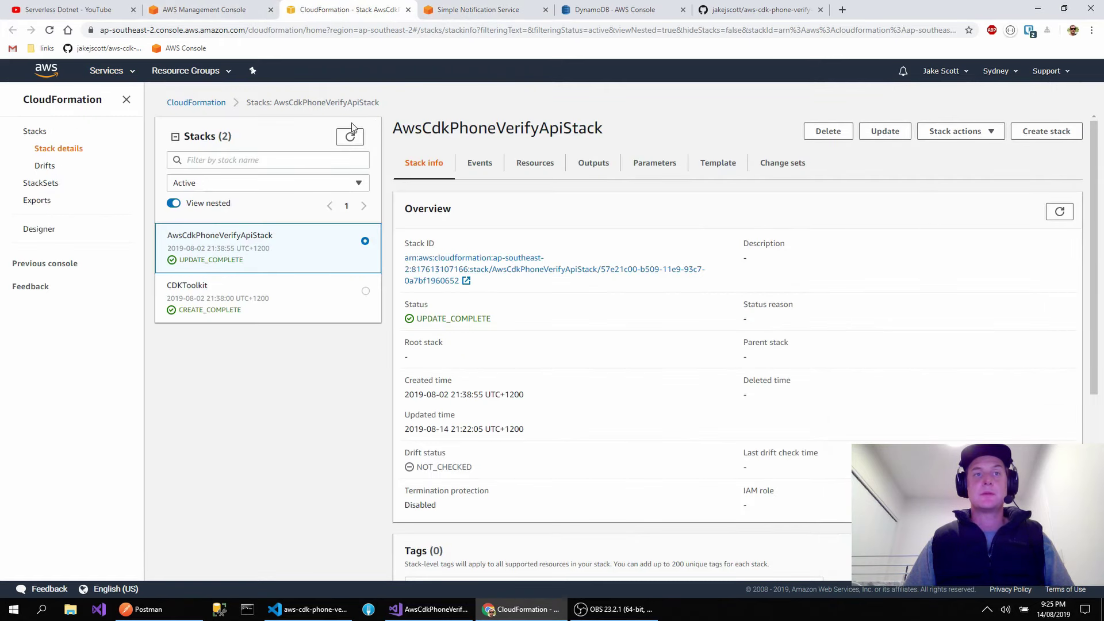
- Find Lambda, open the StartLambda function, and show its invocation, duration and error metrics
{"action": "left_click", "coordinate": [216, 10]}
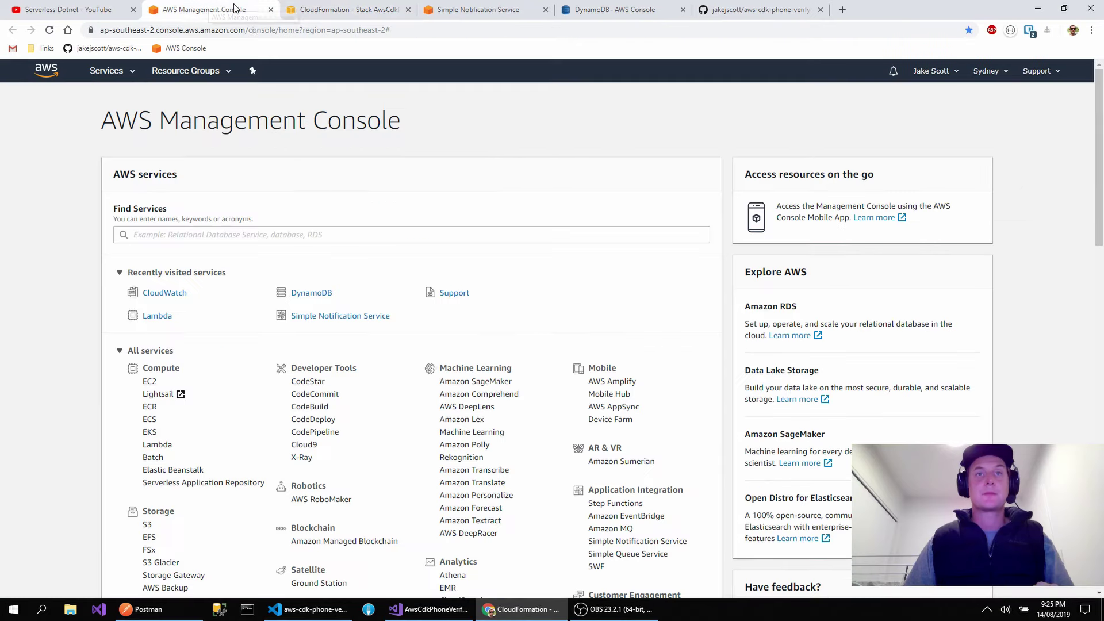
{"action": "left_click", "coordinate": [168, 234]}
{"action": "type", "text": "Lambda"}
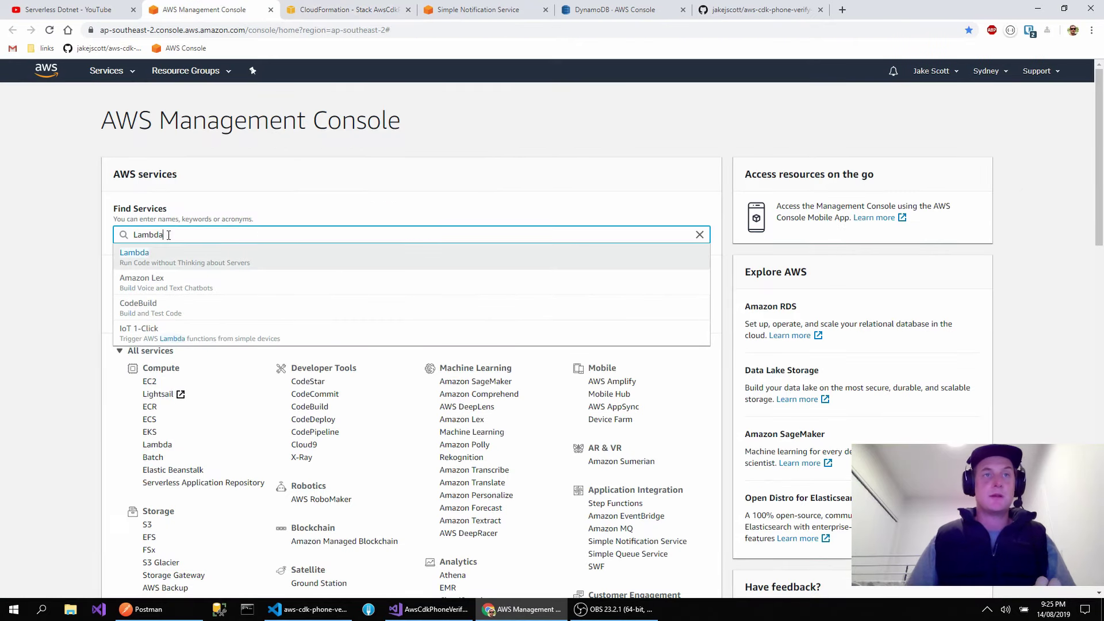
{"action": "left_click", "coordinate": [134, 253]}
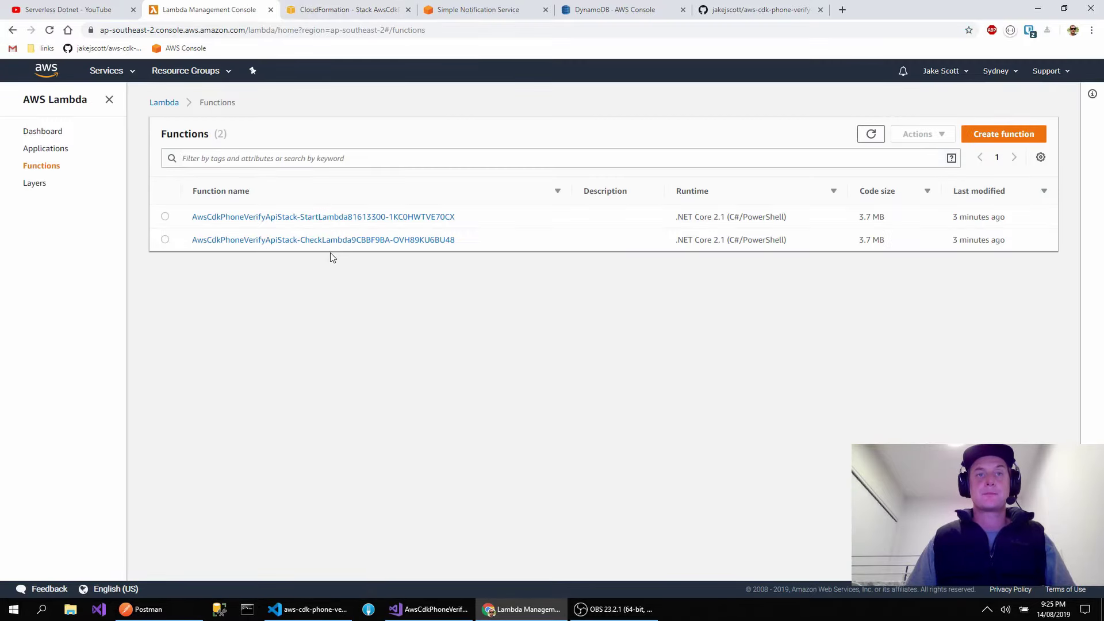
{"action": "left_click", "coordinate": [349, 221]}
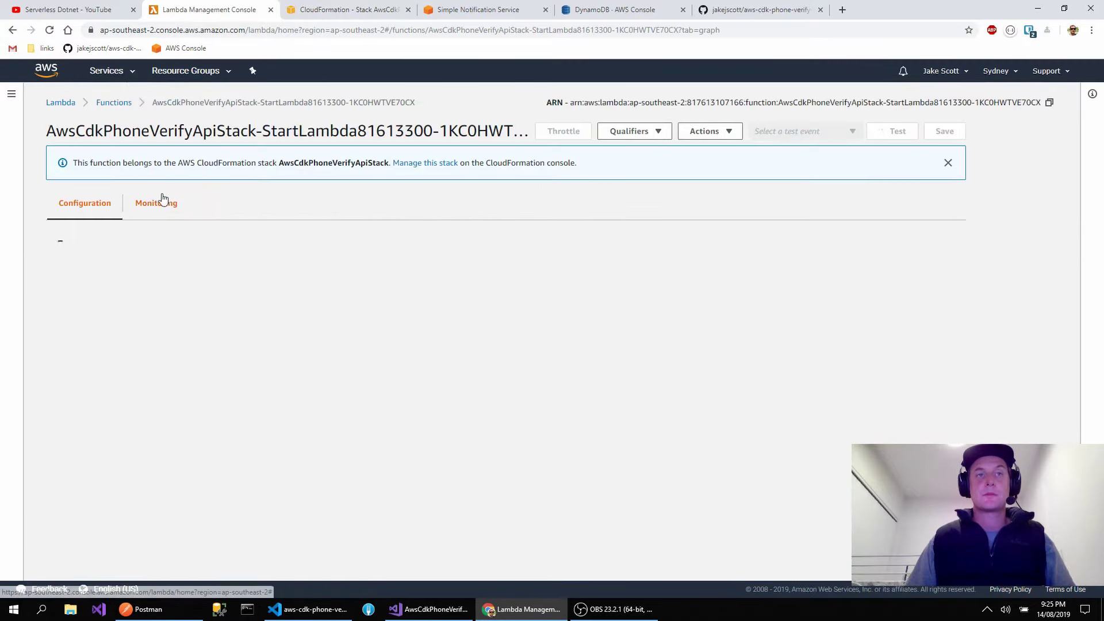
{"action": "left_click", "coordinate": [150, 207]}
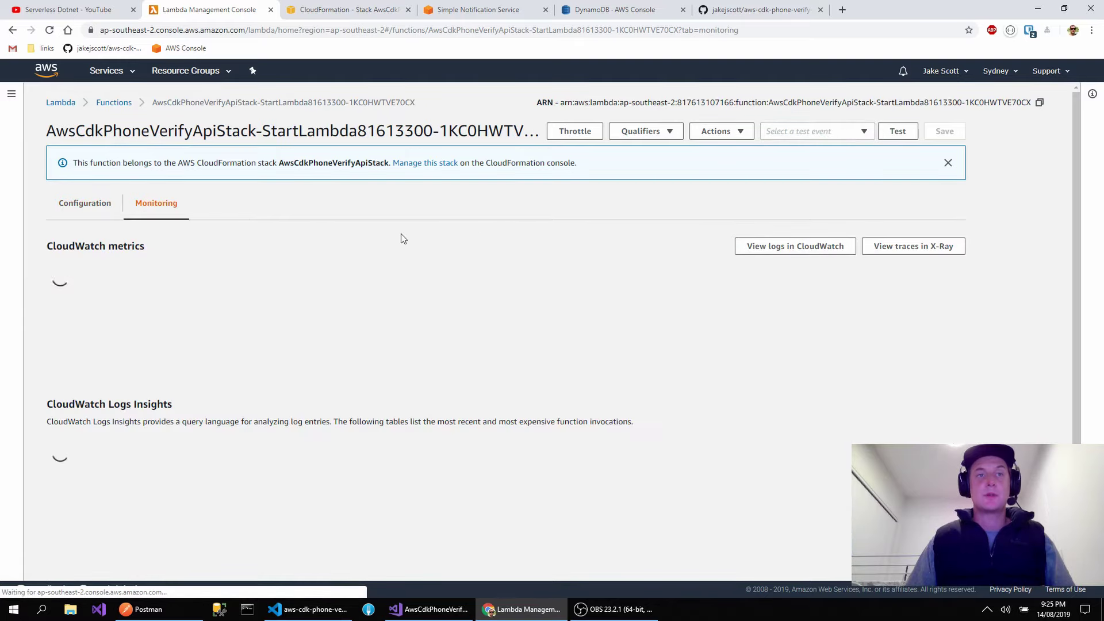
{"action": "scroll", "coordinate": [640, 227], "scroll_direction": "down", "scroll_amount": 3}
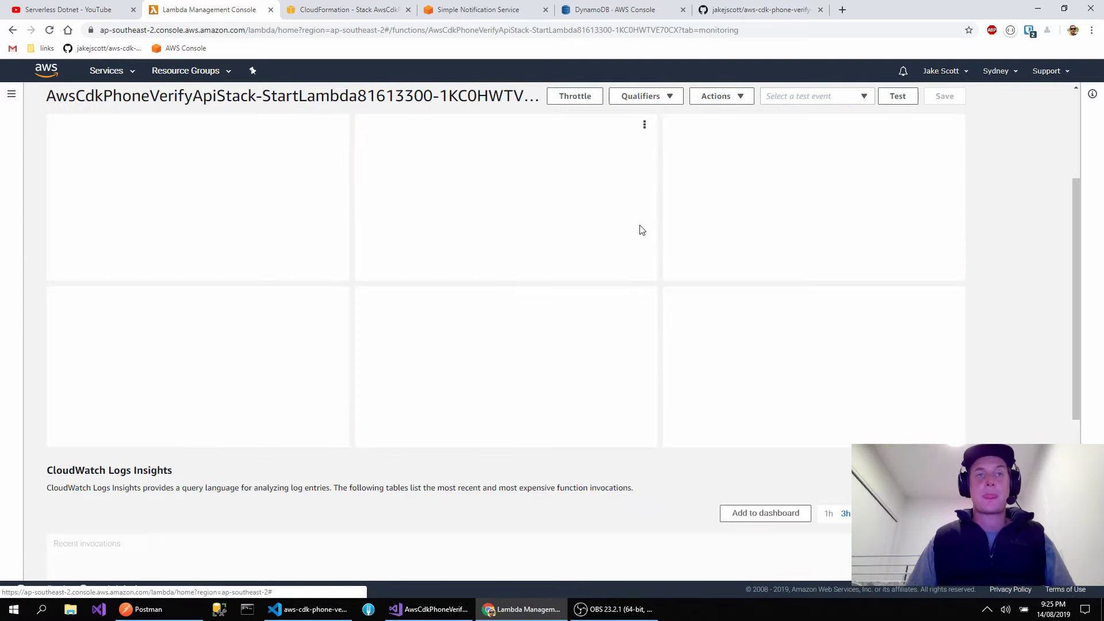
{"action": "scroll", "coordinate": [617, 142], "scroll_direction": "up", "scroll_amount": 3}
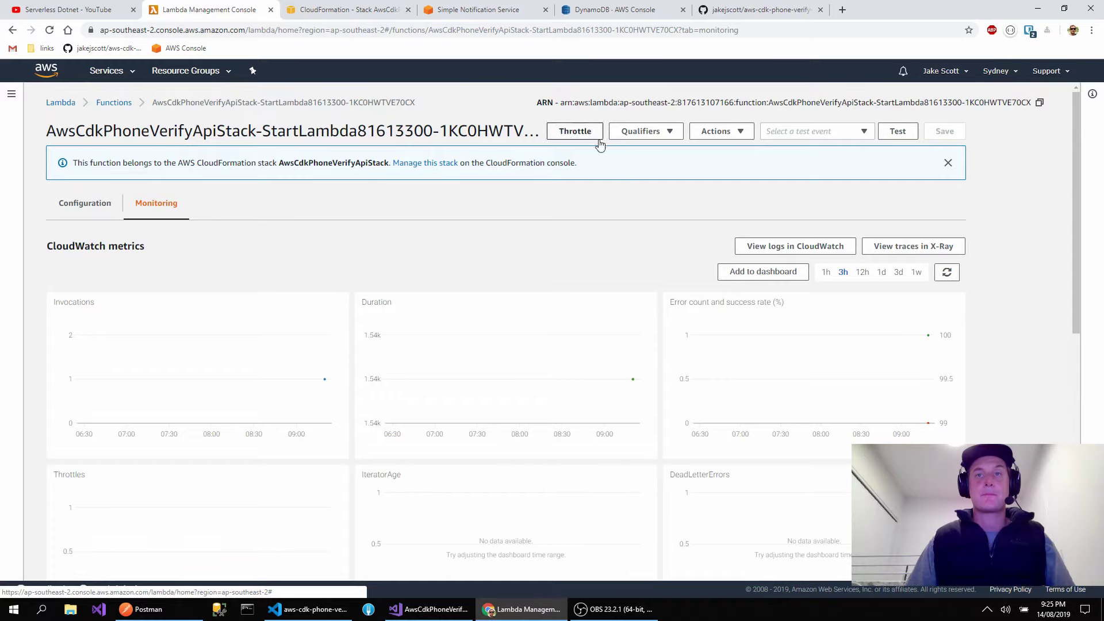
- Open StartLambda's newest CloudWatch log stream and expand the 09:24:27 'Sending message' entry
{"action": "left_click", "coordinate": [790, 248]}
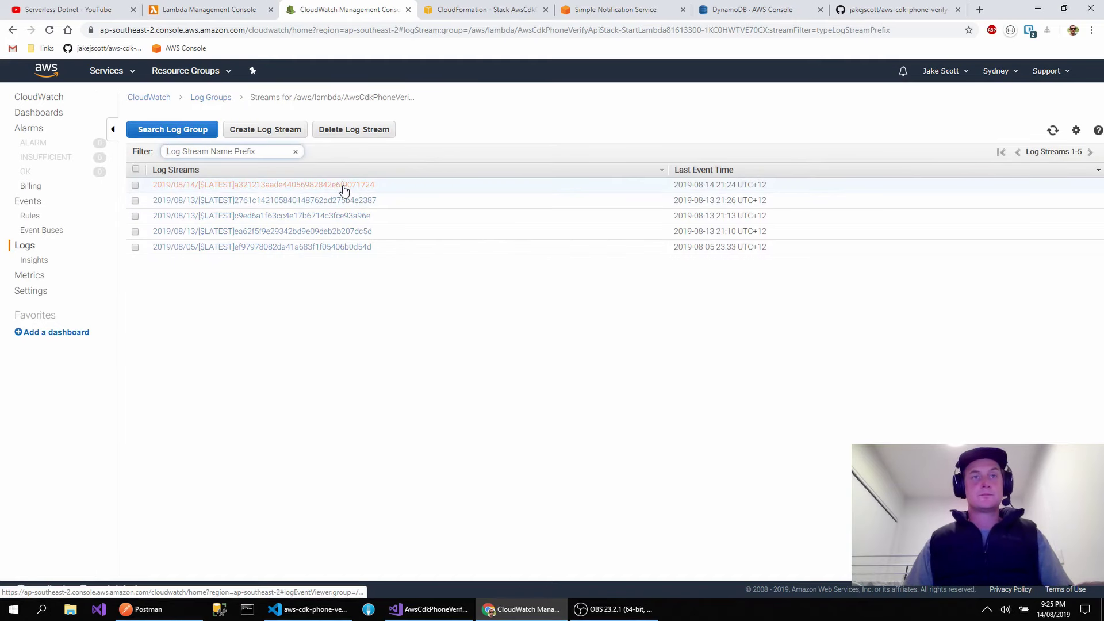
{"action": "left_click", "coordinate": [343, 185]}
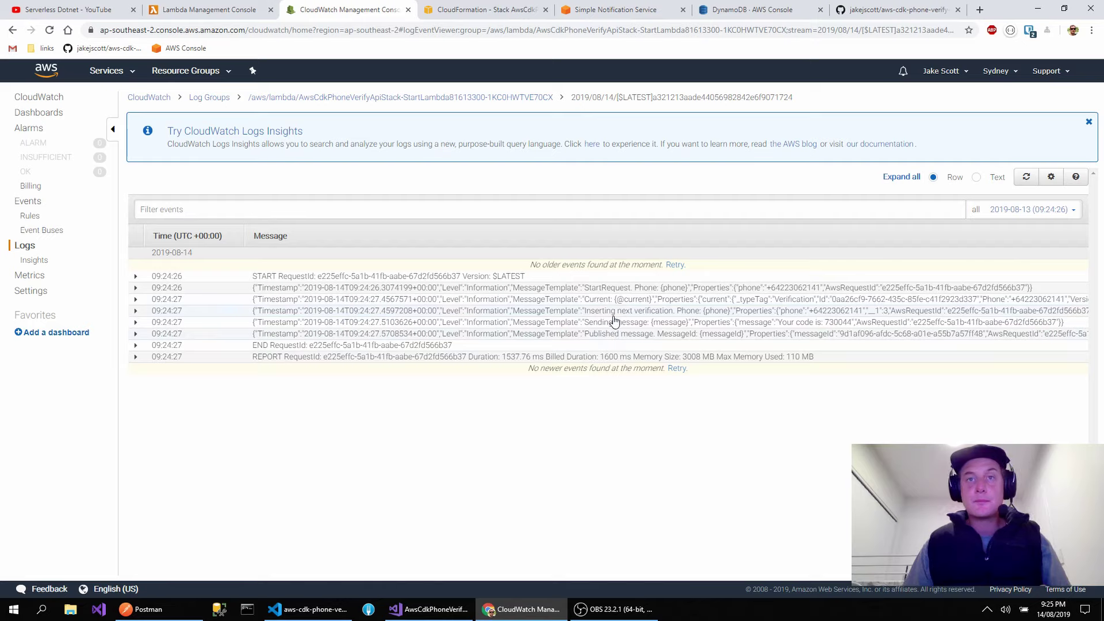
{"action": "left_click", "coordinate": [836, 324]}
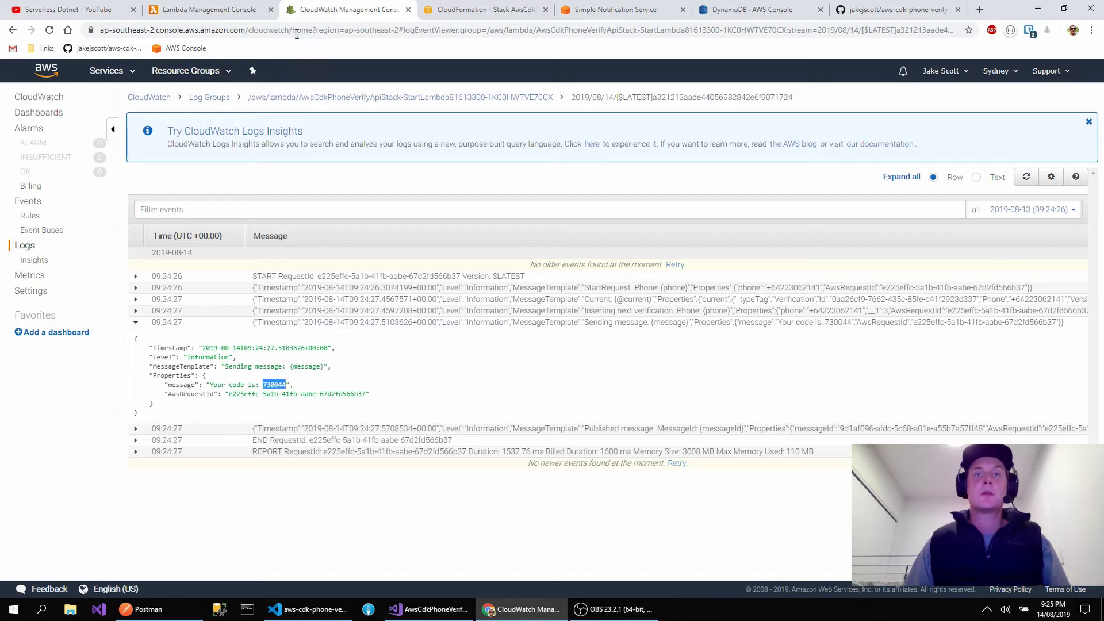
{"action": "left_click", "coordinate": [164, 609]}
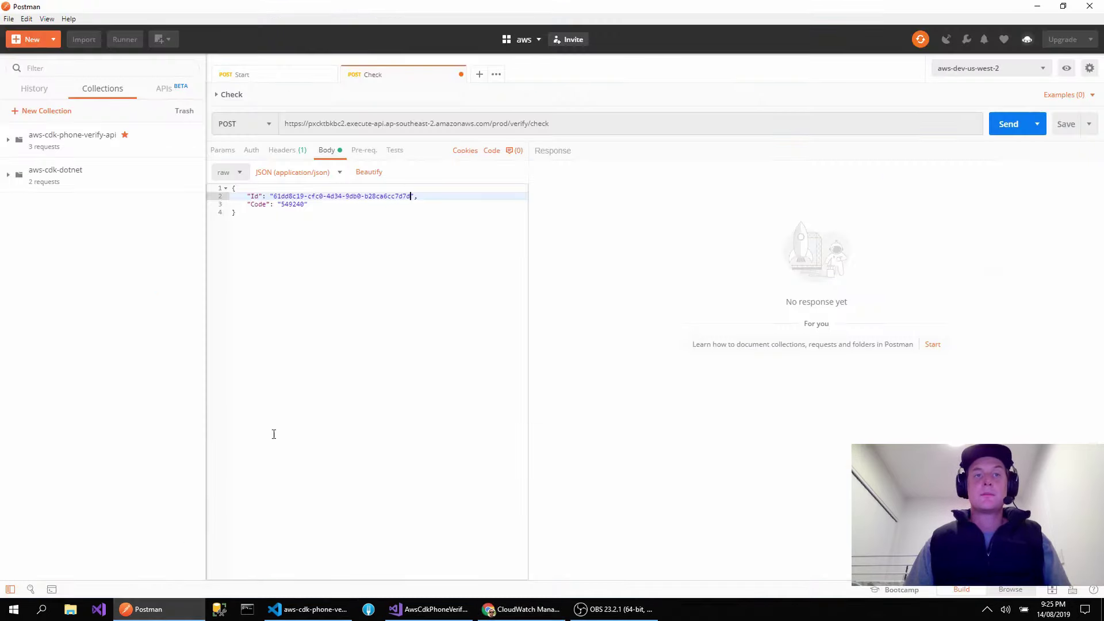
{"action": "double_click", "coordinate": [289, 204]}
{"action": "left_click", "coordinate": [296, 217]}
{"action": "left_click", "coordinate": [264, 80]}
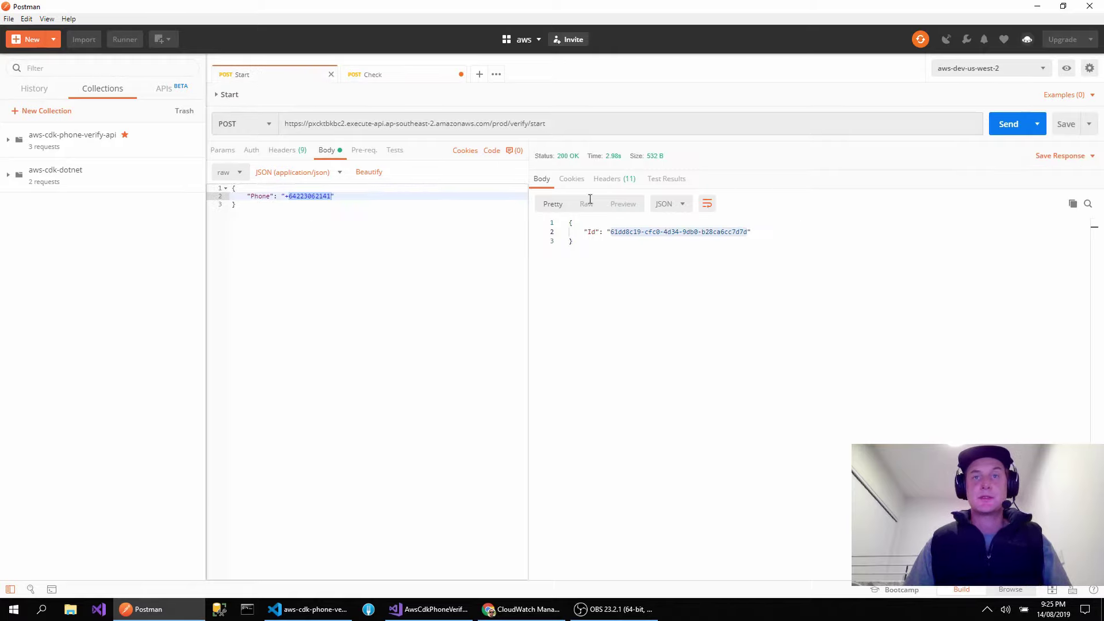
{"action": "left_click", "coordinate": [422, 76]}
{"action": "left_click", "coordinate": [349, 205]}
{"action": "left_click", "coordinate": [1011, 125]}
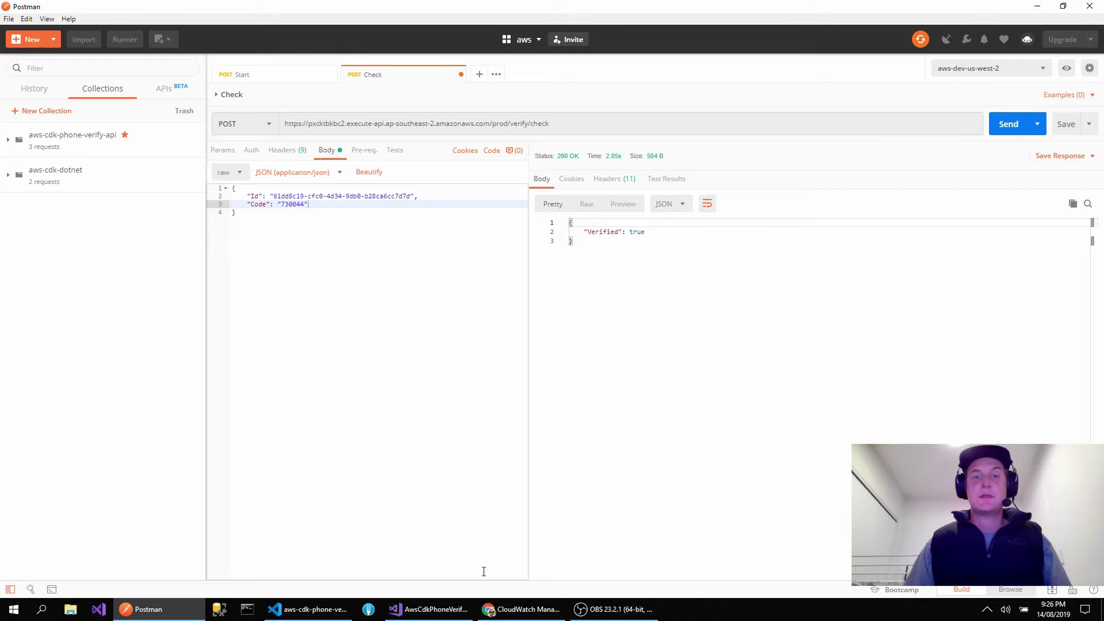
{"action": "left_click", "coordinate": [492, 609]}
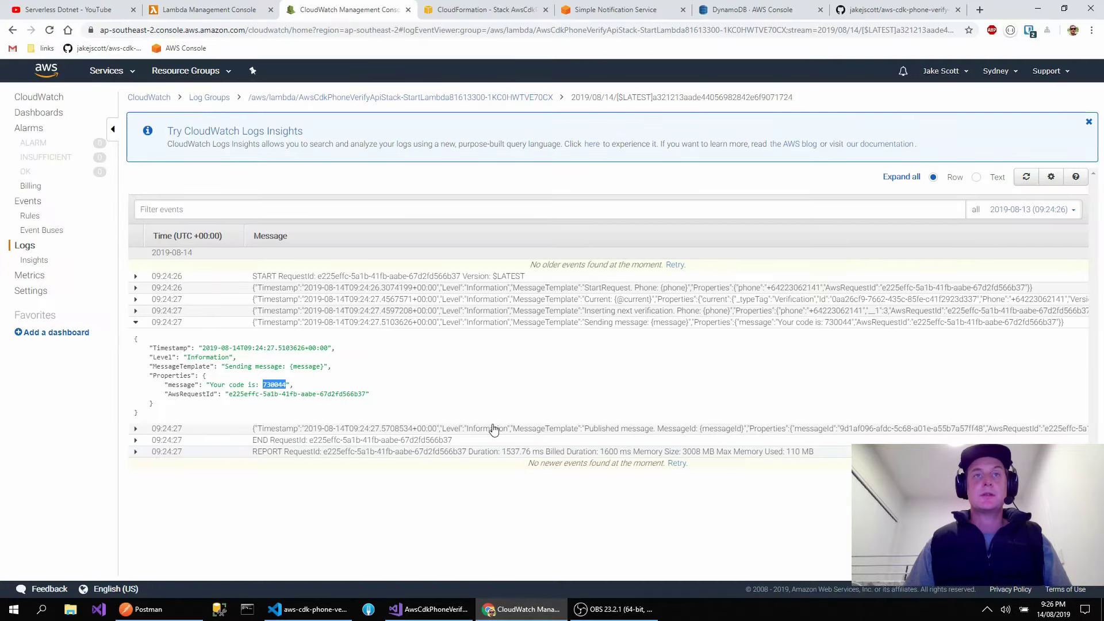
- Open the Verifications table items, showing version 4 verified at 2019-08-14T09:26:02
{"action": "left_click", "coordinate": [717, 6]}
{"action": "left_click", "coordinate": [25, 136]}
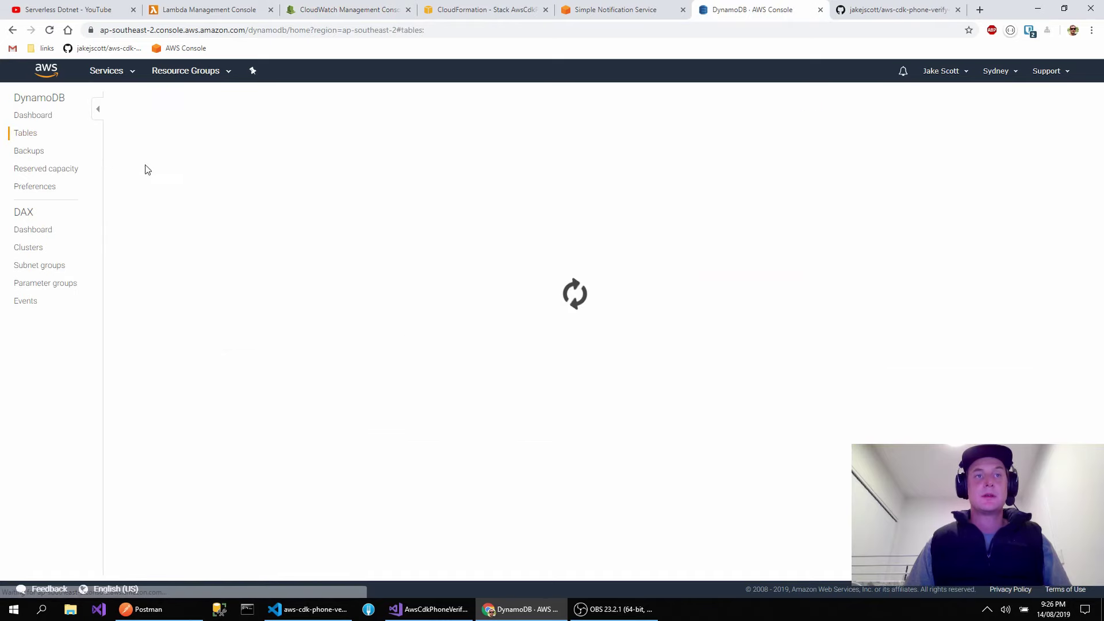
{"action": "left_click", "coordinate": [181, 180]}
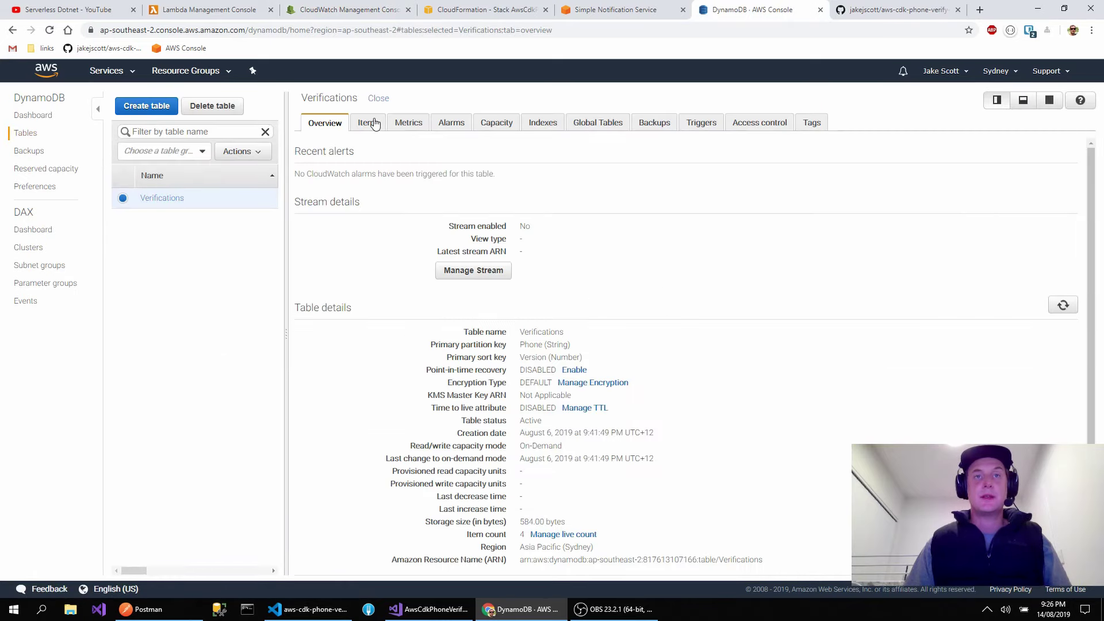
{"action": "left_click", "coordinate": [369, 122]}
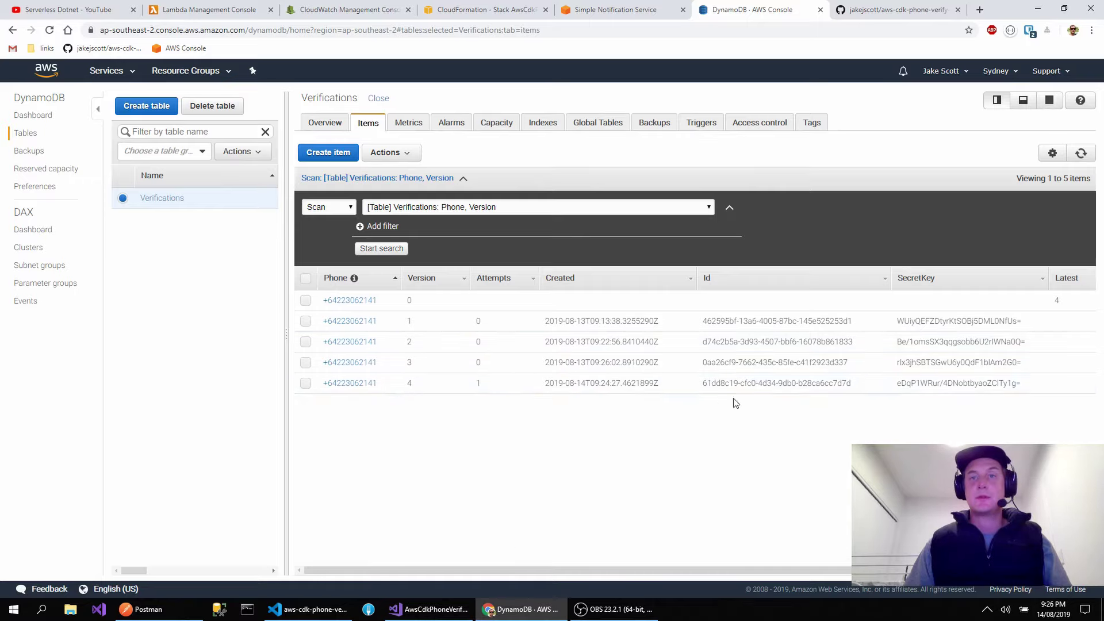
{"action": "left_click_drag", "start_coordinate": [779, 569], "coordinate": [922, 571]}
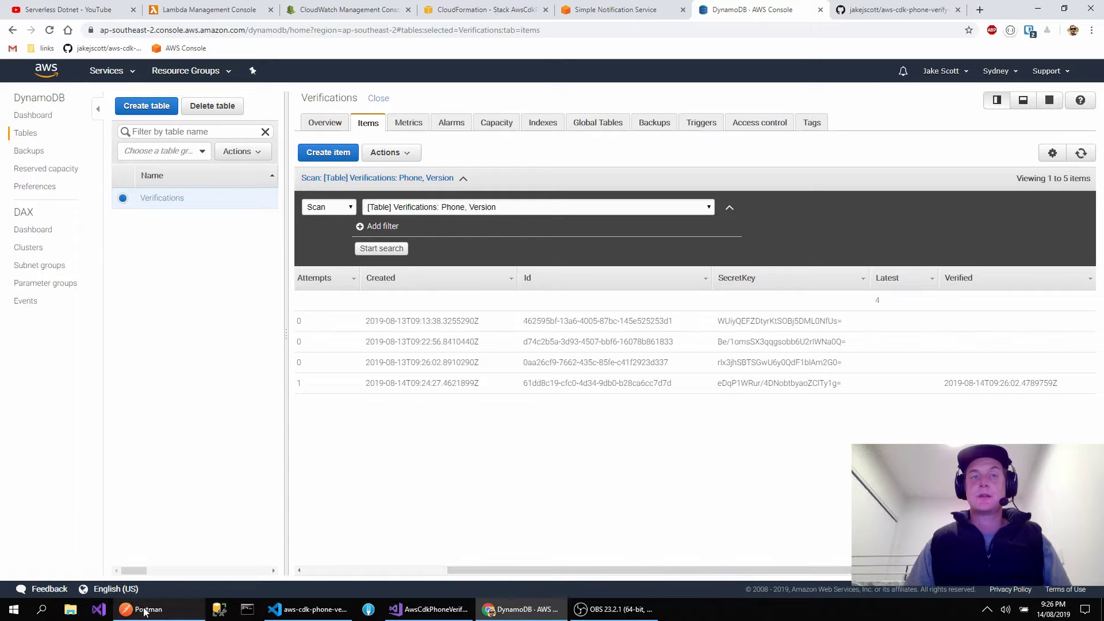
{"action": "left_click_drag", "start_coordinate": [475, 569], "coordinate": [332, 570]}
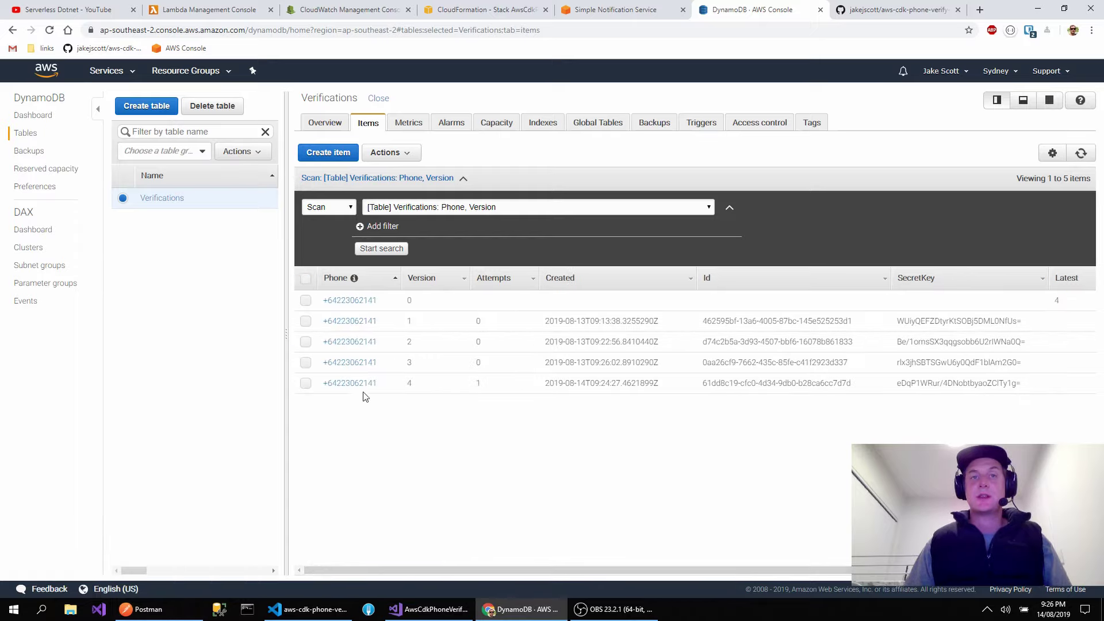
- Resend the Check request with the used code, confirming it is rejected as Already verified
{"action": "left_click", "coordinate": [169, 617]}
{"action": "left_click", "coordinate": [1010, 127]}
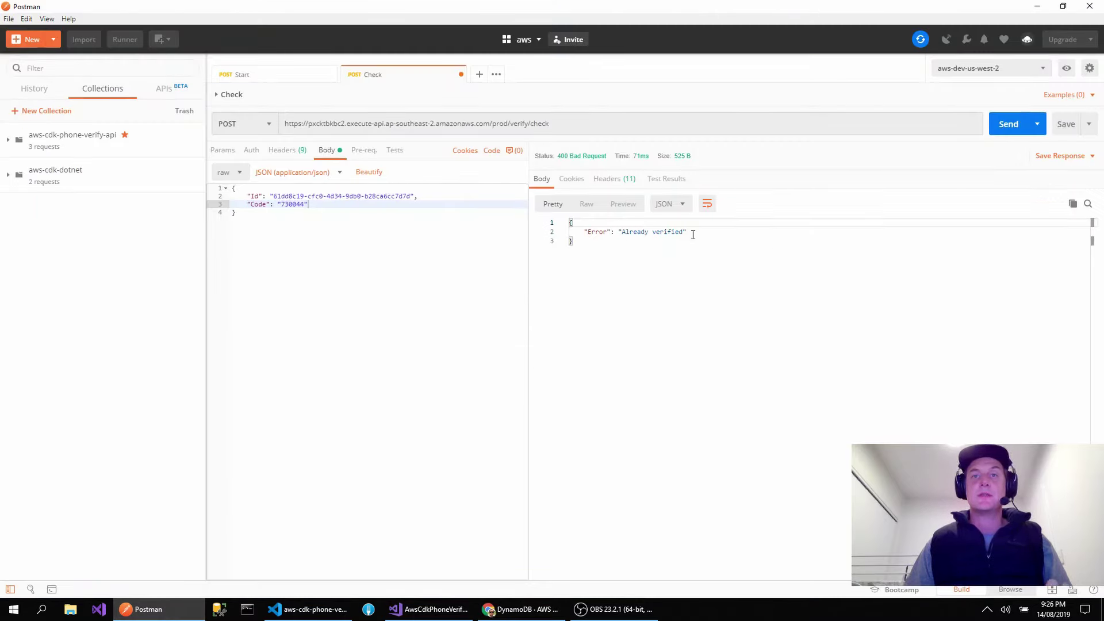
{"action": "key", "text": "alt+Tab"}
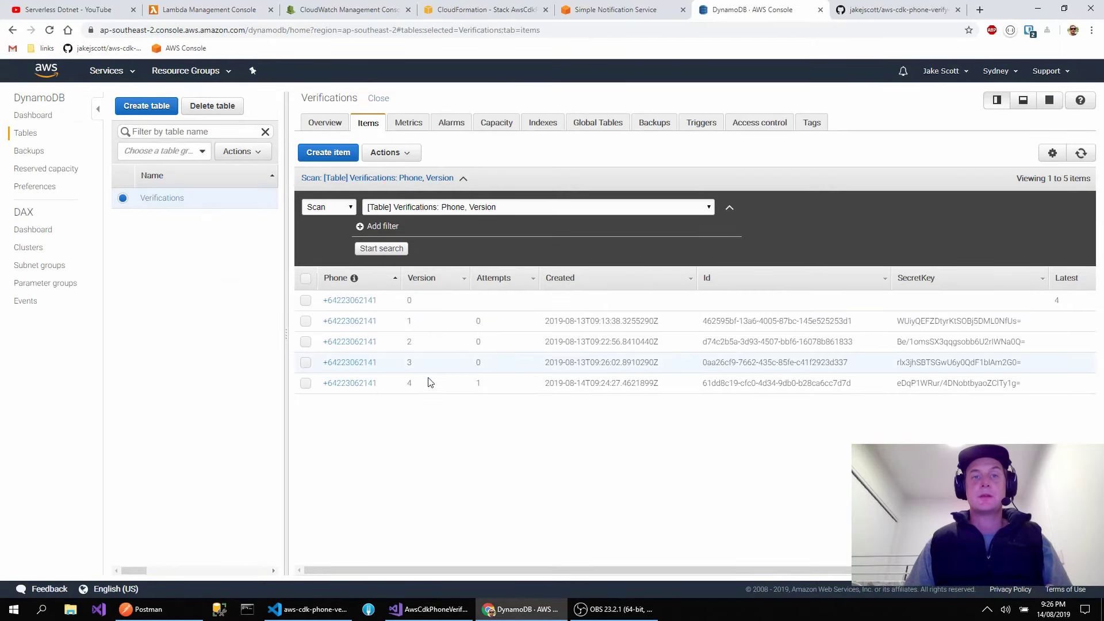
- Send a new Start verification request for the phone number and select the returned Id
{"action": "left_click", "coordinate": [142, 608]}
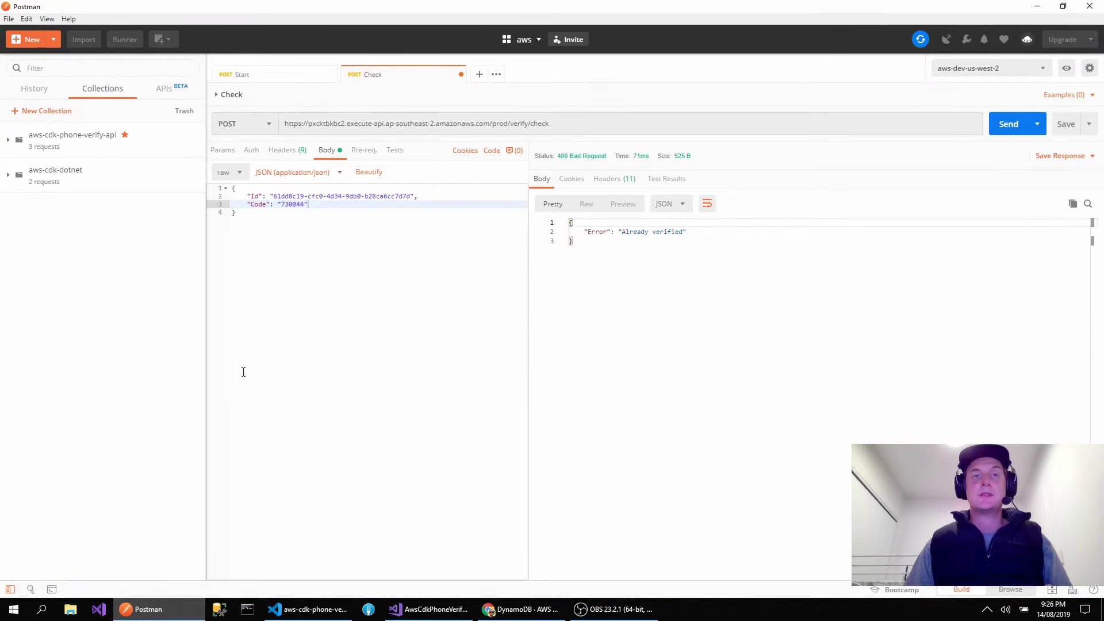
{"action": "left_click", "coordinate": [316, 82]}
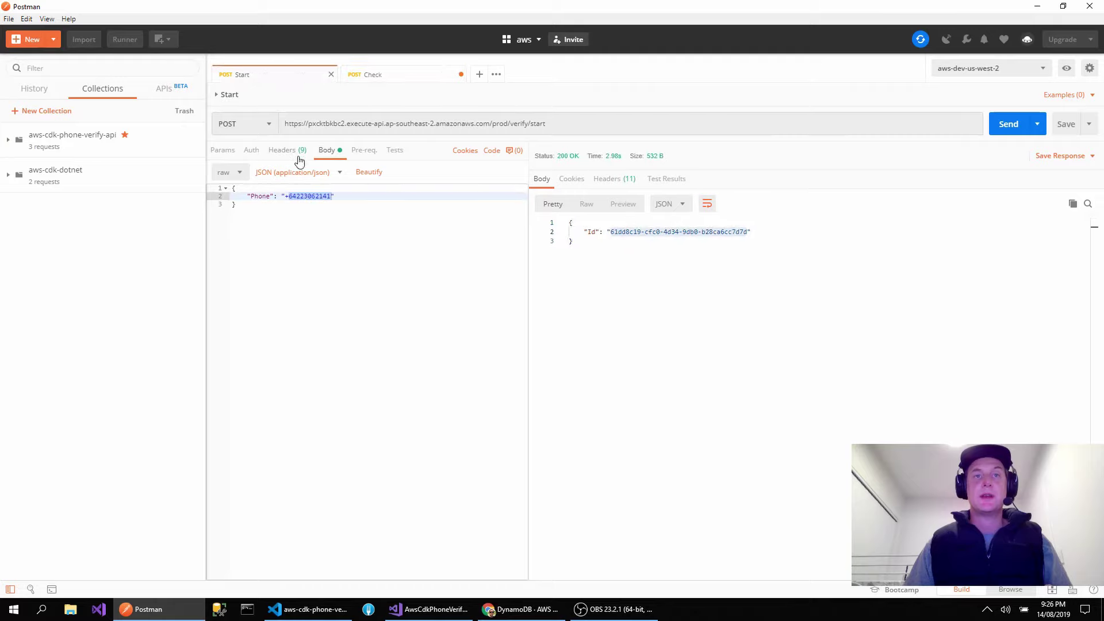
{"action": "left_click", "coordinate": [1006, 124]}
{"action": "left_click_drag", "start_coordinate": [612, 233], "coordinate": [756, 233]}
{"action": "key", "text": "ctrl+c"}
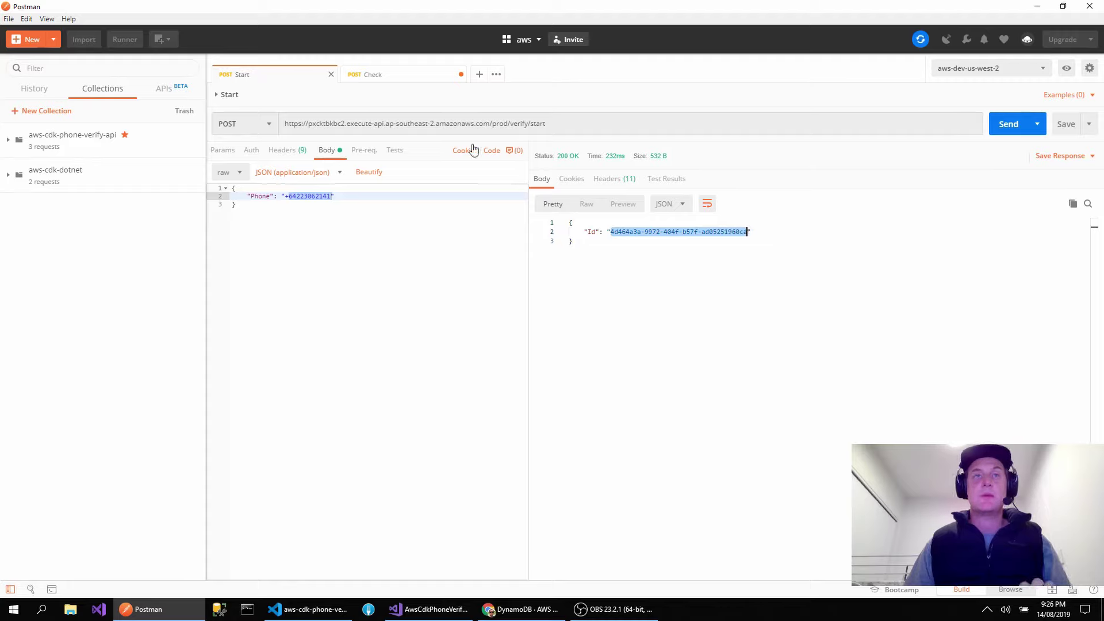
- Paste the new Id into the Check body and set the Code to 123456
{"action": "left_click", "coordinate": [406, 75]}
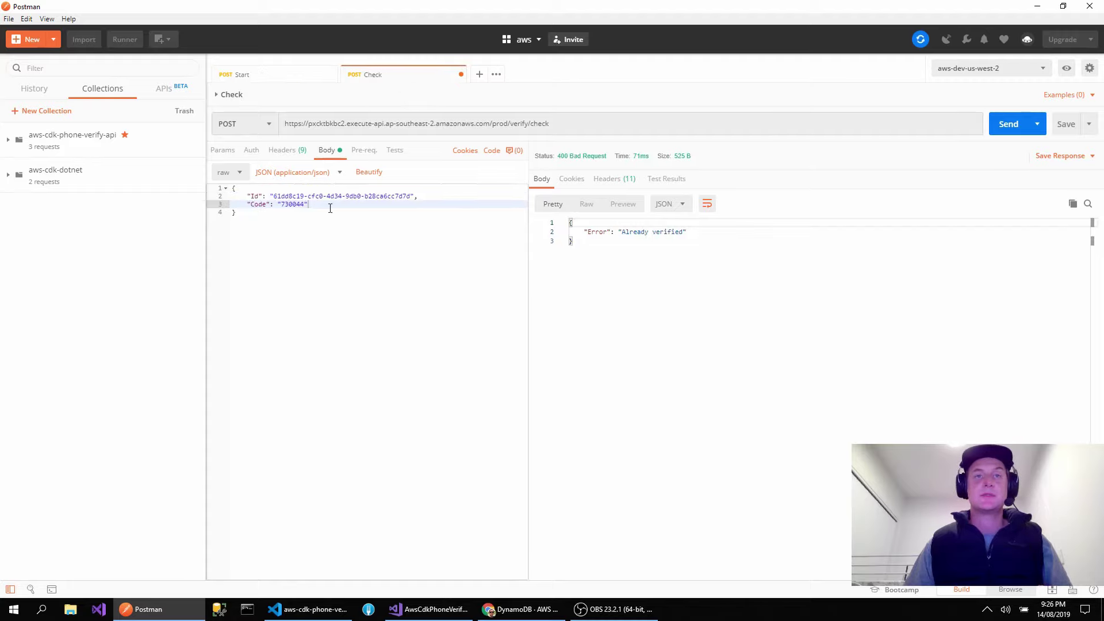
{"action": "left_click", "coordinate": [272, 195]}
{"action": "key", "text": "shift+End"}
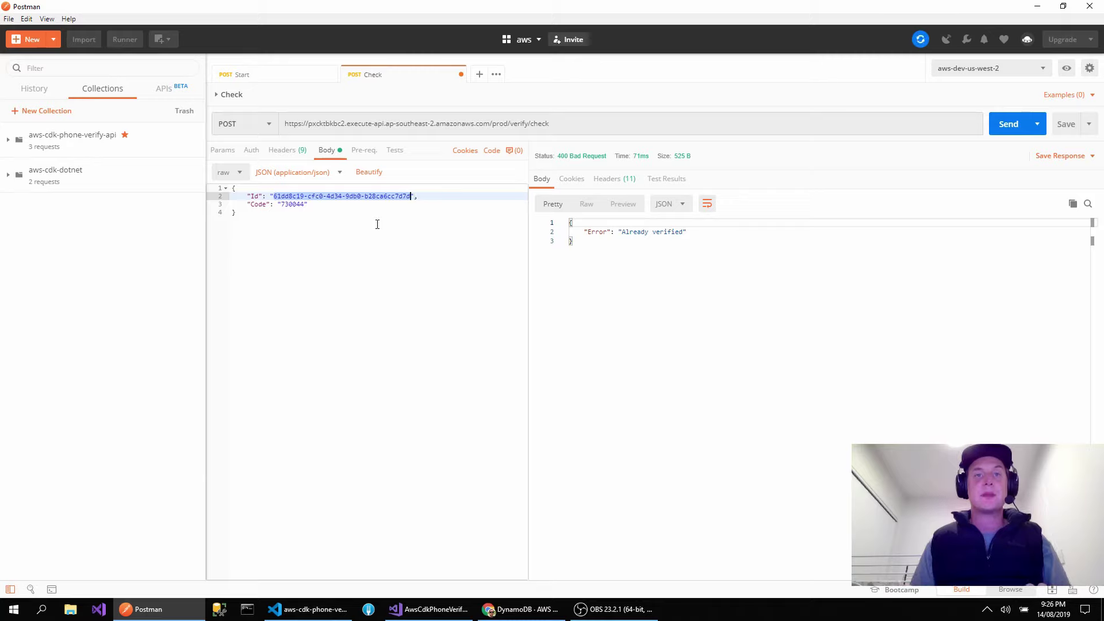
{"action": "key", "text": "ctrl+v"}
{"action": "key", "text": "Down"}
{"action": "key", "text": "Left"}
{"action": "key", "text": "ctrl+shift+Left"}
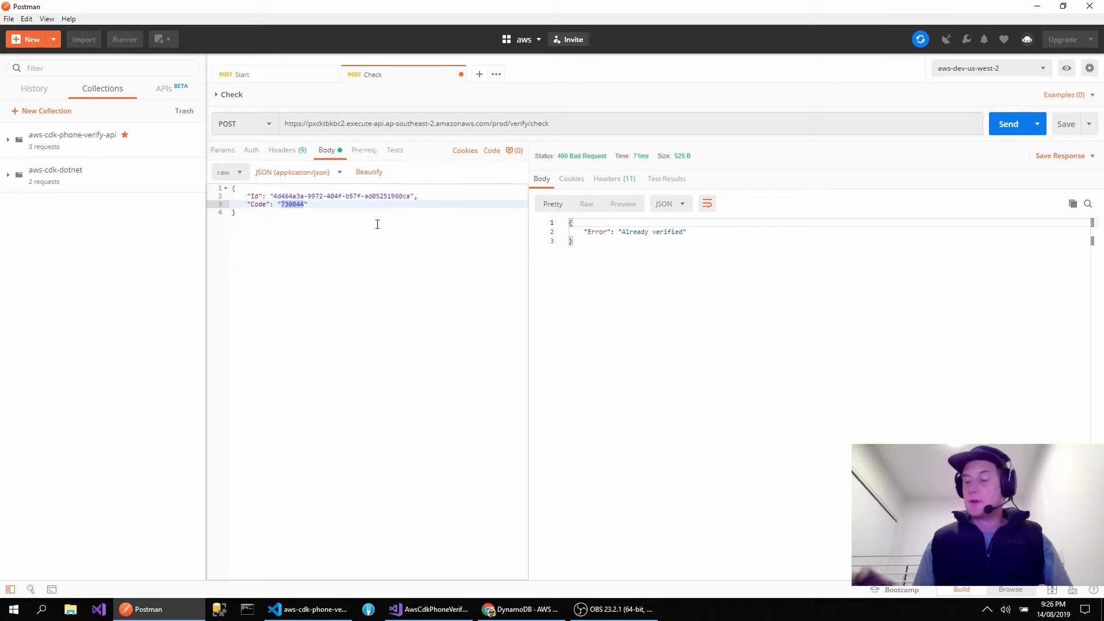
{"action": "type", "text": "123456"}
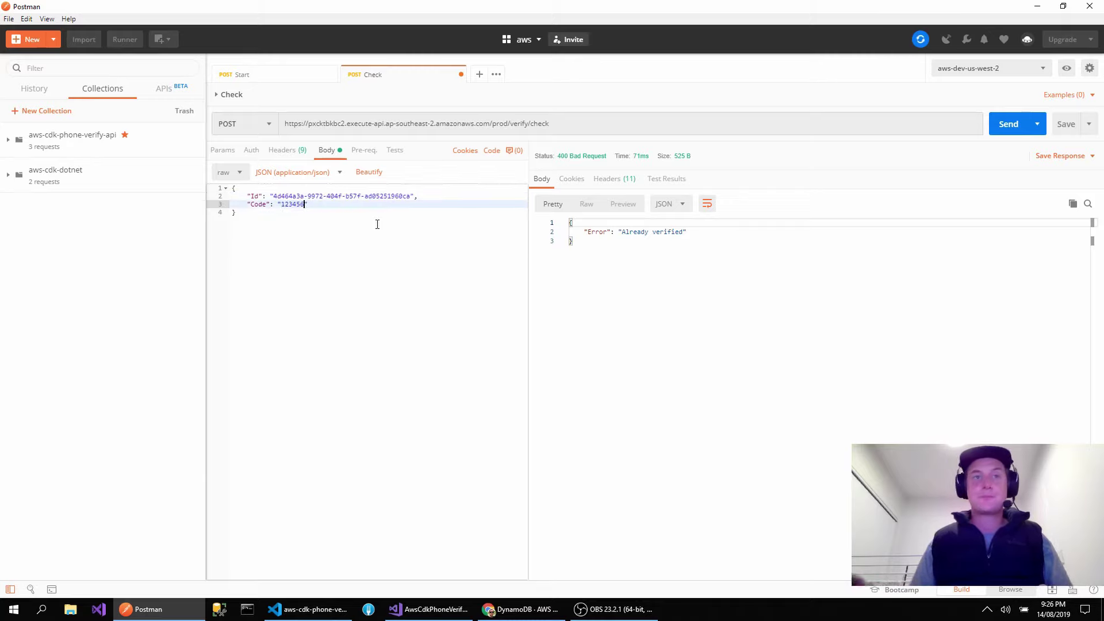
- Send the wrong code repeatedly until the Check returns 400 'Attempts exceeded'
{"action": "left_click", "coordinate": [1000, 127]}
{"action": "left_click", "coordinate": [1003, 128]}
{"action": "left_click", "coordinate": [1003, 127]}
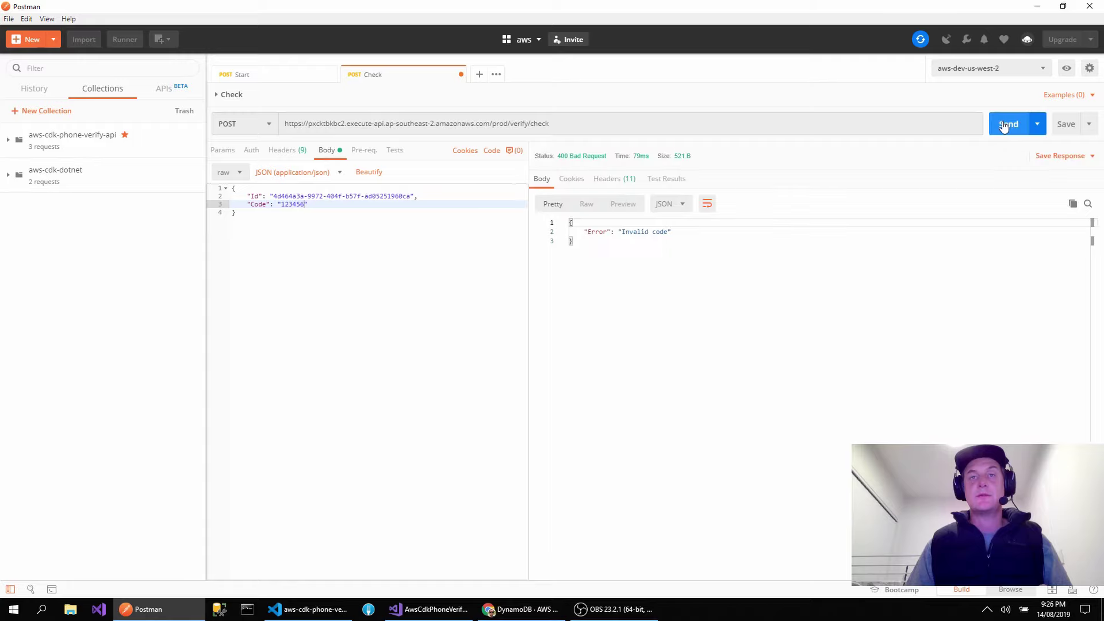
{"action": "left_click", "coordinate": [1004, 127]}
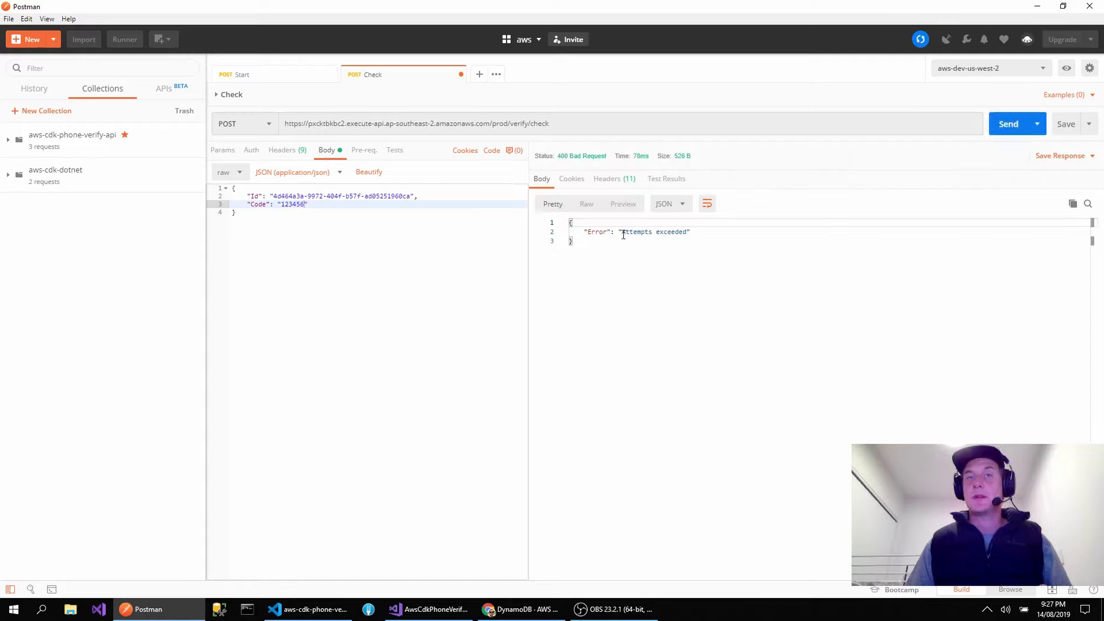
{"action": "left_click_drag", "start_coordinate": [623, 235], "coordinate": [676, 232]}
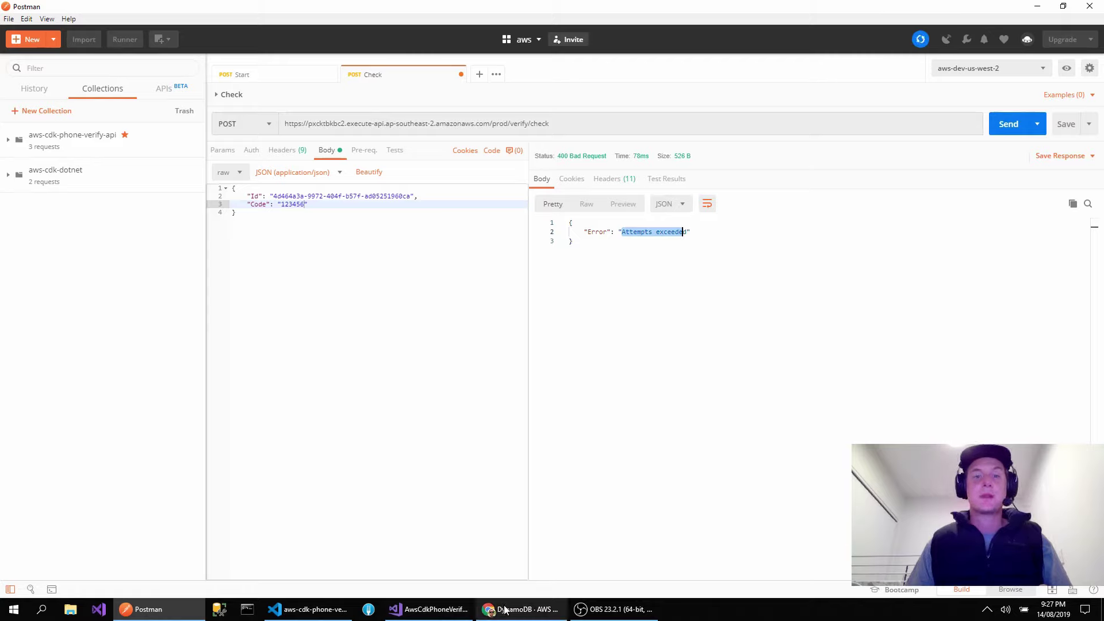
{"action": "mouse_move", "coordinate": [521, 610]}
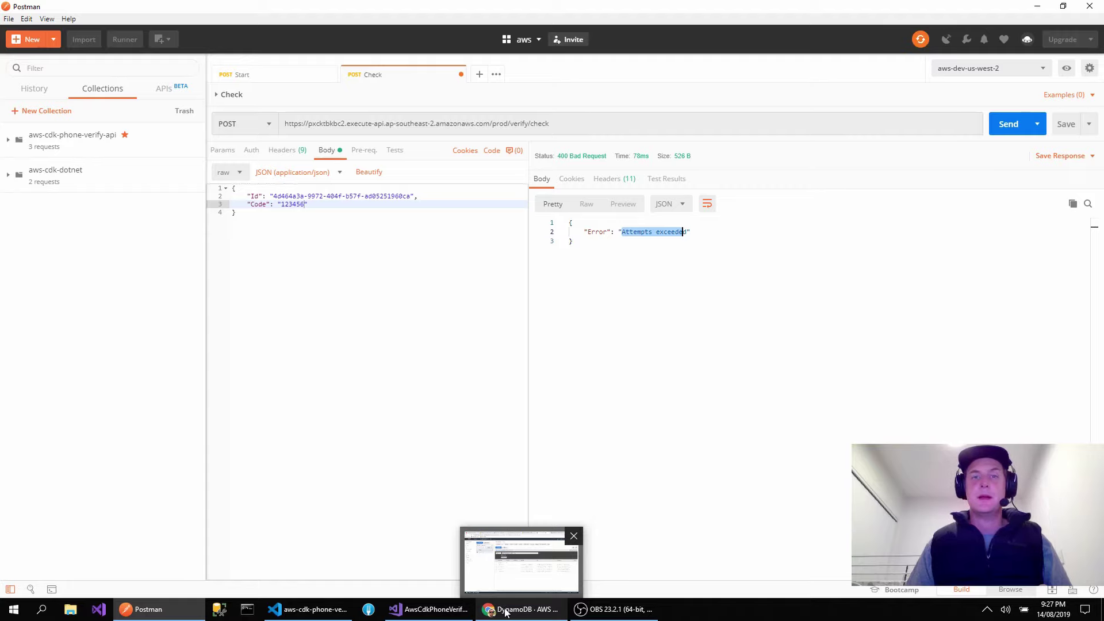
- Refresh the Verifications items to show version 5 with 4 attempts and no Verified timestamp
{"action": "left_click", "coordinate": [506, 612]}
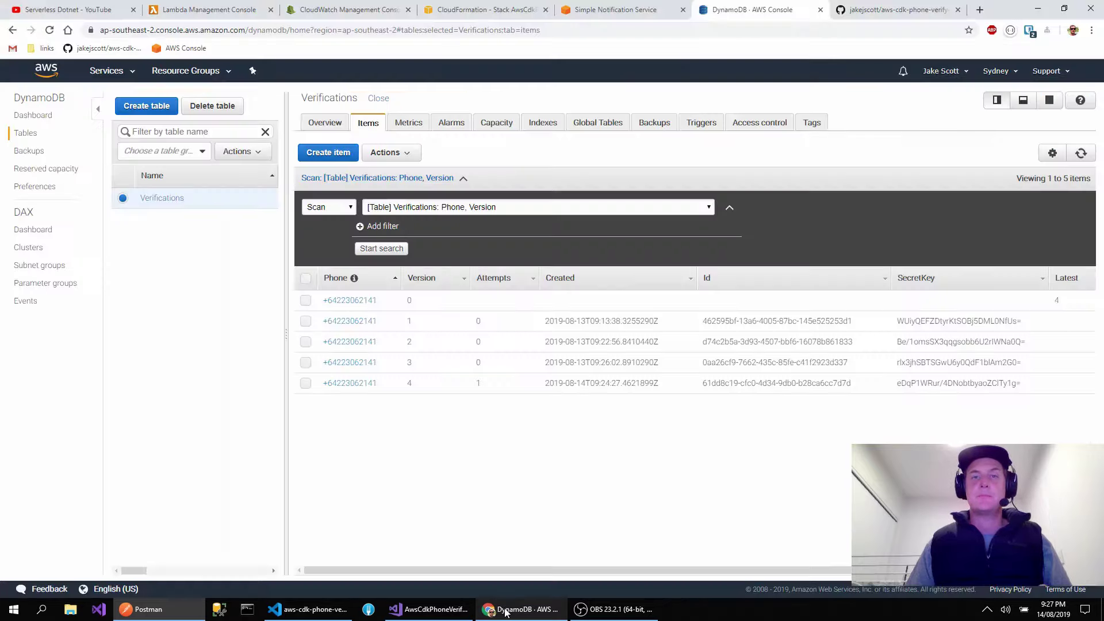
{"action": "left_click", "coordinate": [1082, 154]}
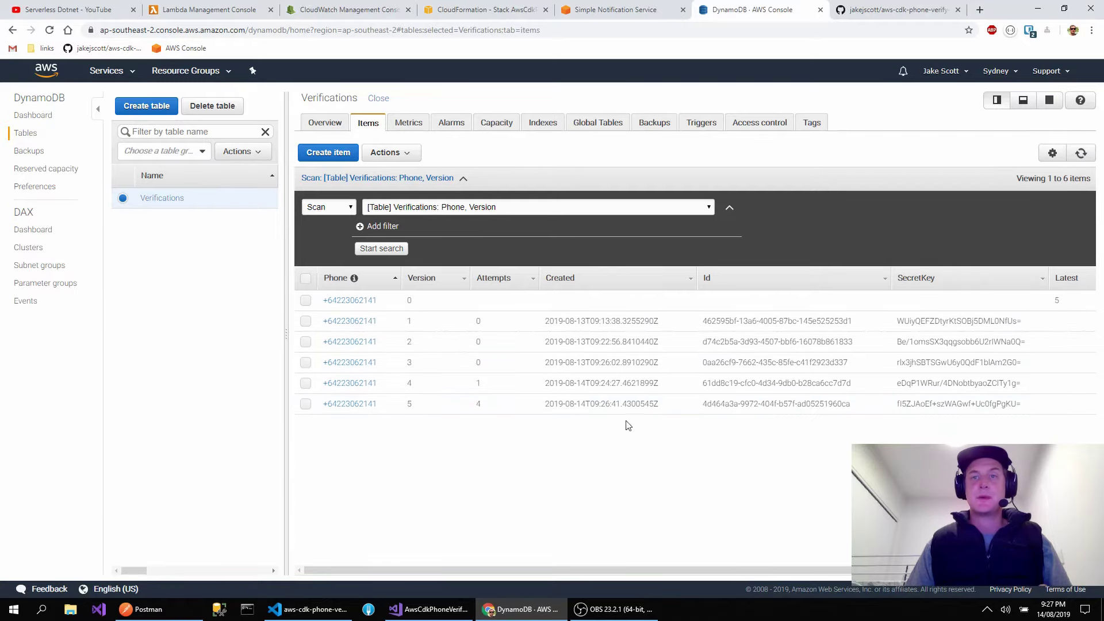
{"action": "key", "text": "alt+Tab"}
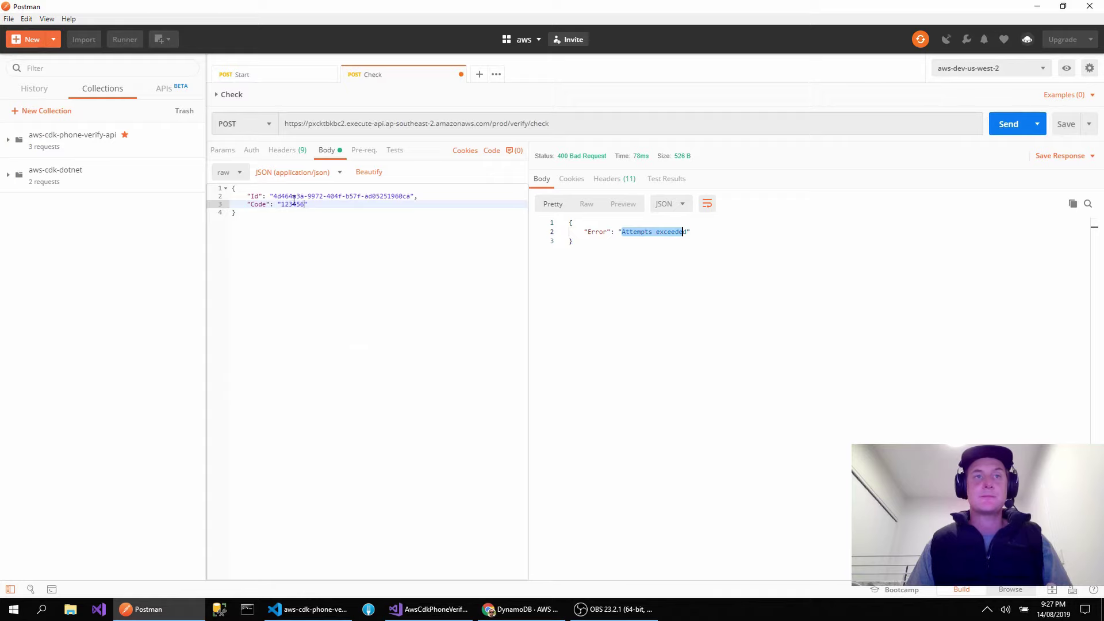
{"action": "key", "text": "alt+Tab"}
{"action": "mouse_move", "coordinate": [479, 405]}
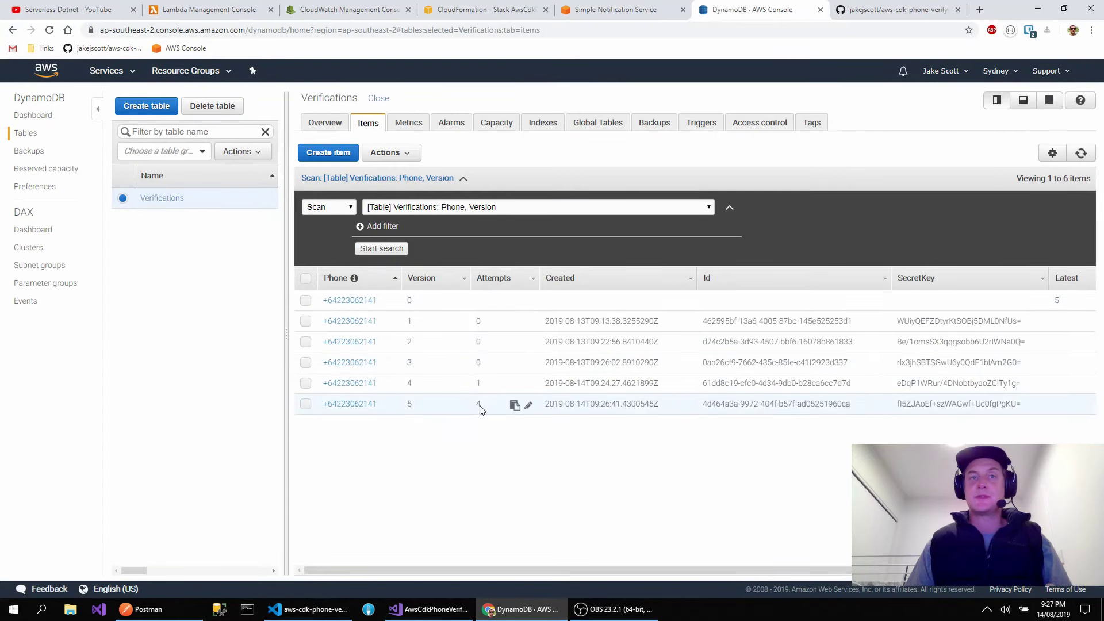
{"action": "mouse_move", "coordinate": [510, 570]}
{"action": "left_mouse_down"}
{"action": "mouse_move", "coordinate": [682, 584]}
{"action": "mouse_move", "coordinate": [489, 576]}
{"action": "left_mouse_up"}
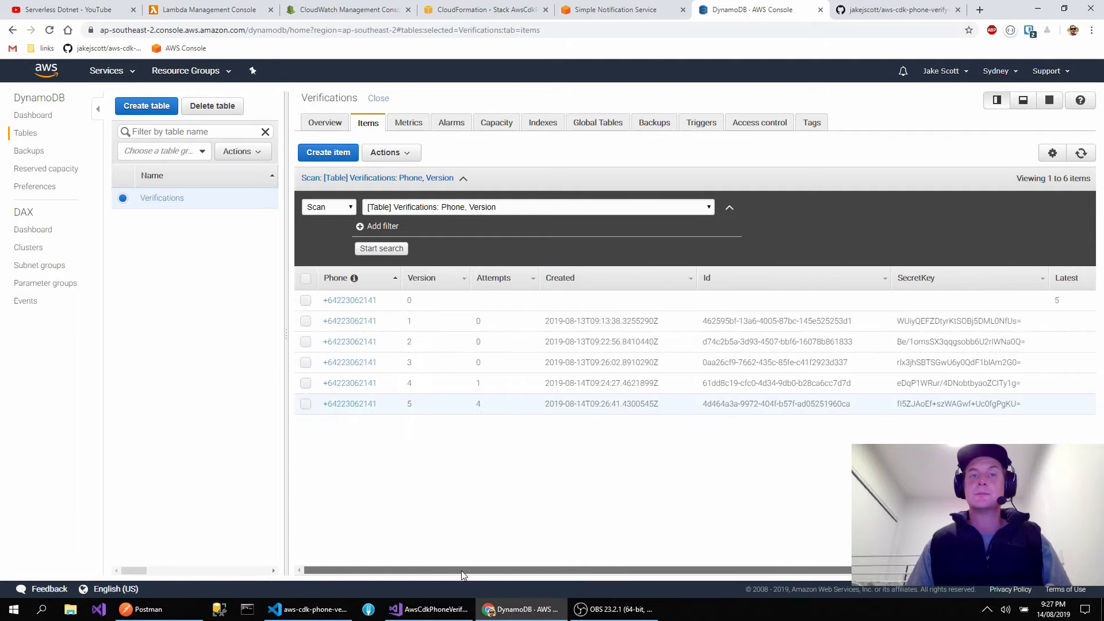
{"action": "left_click", "coordinate": [429, 609]}
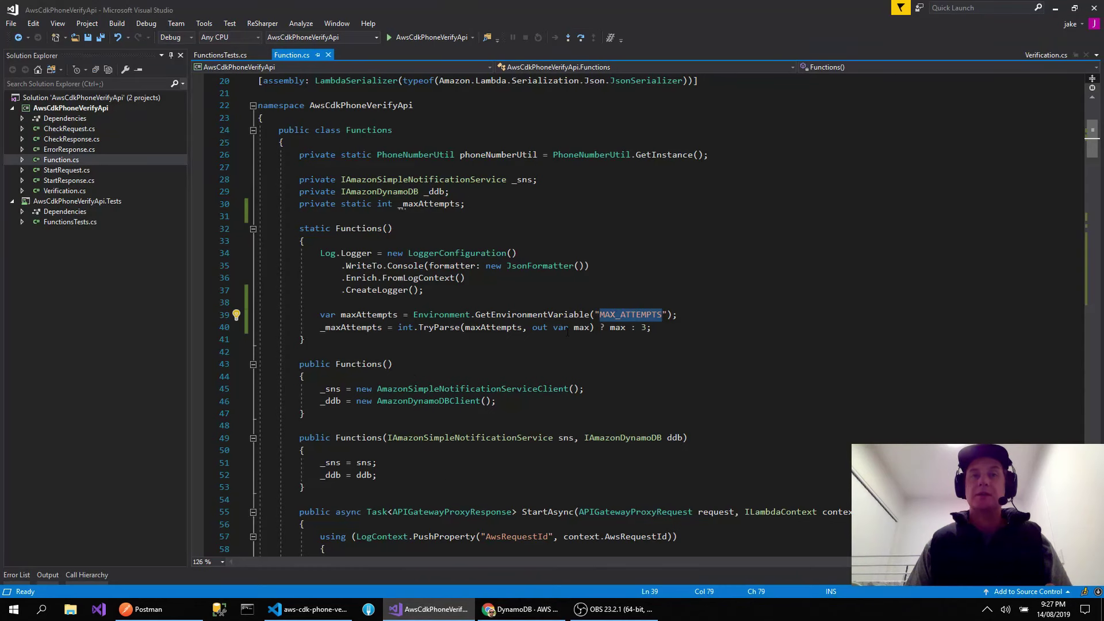
{"action": "scroll", "coordinate": [729, 420], "scroll_direction": "down", "scroll_amount": 15}
{"action": "scroll", "coordinate": [729, 421], "scroll_direction": "down", "scroll_amount": 8}
{"action": "key", "text": "alt+Tab"}
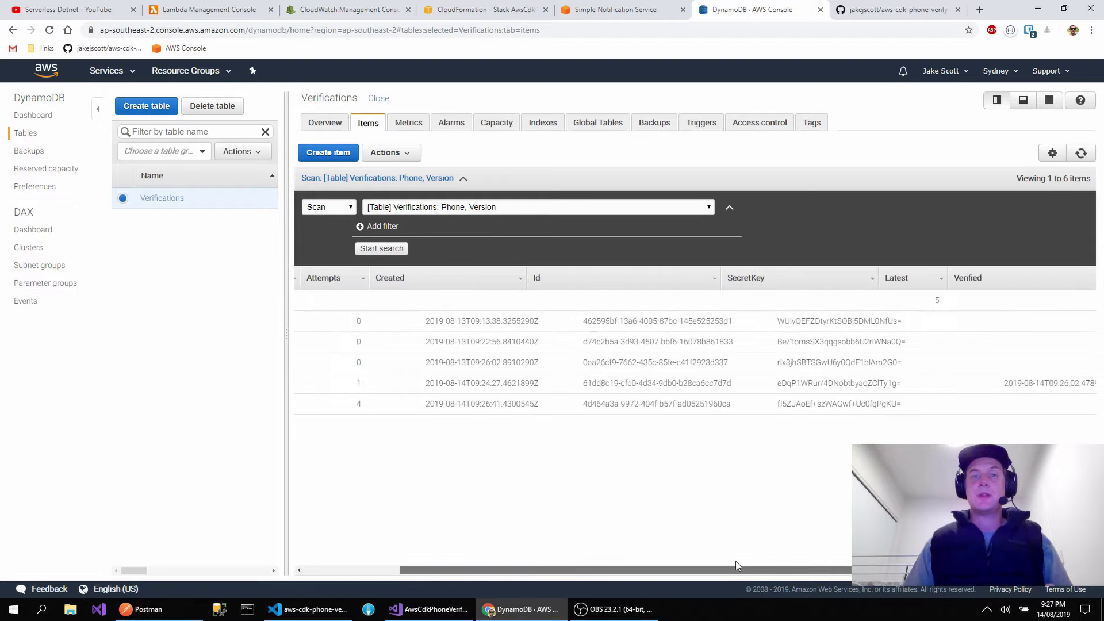
{"action": "left_click_drag", "start_coordinate": [727, 570], "coordinate": [604, 570]}
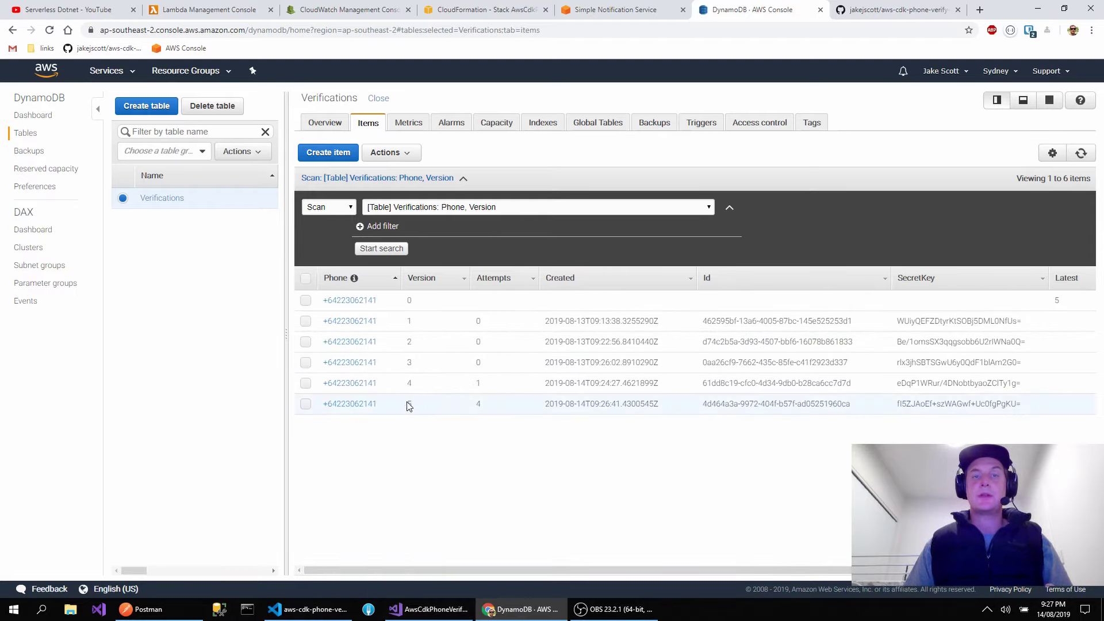
- Review the Verified check on line 100 of Function.cs, then return to the Verifications table
{"action": "left_click", "coordinate": [429, 609]}
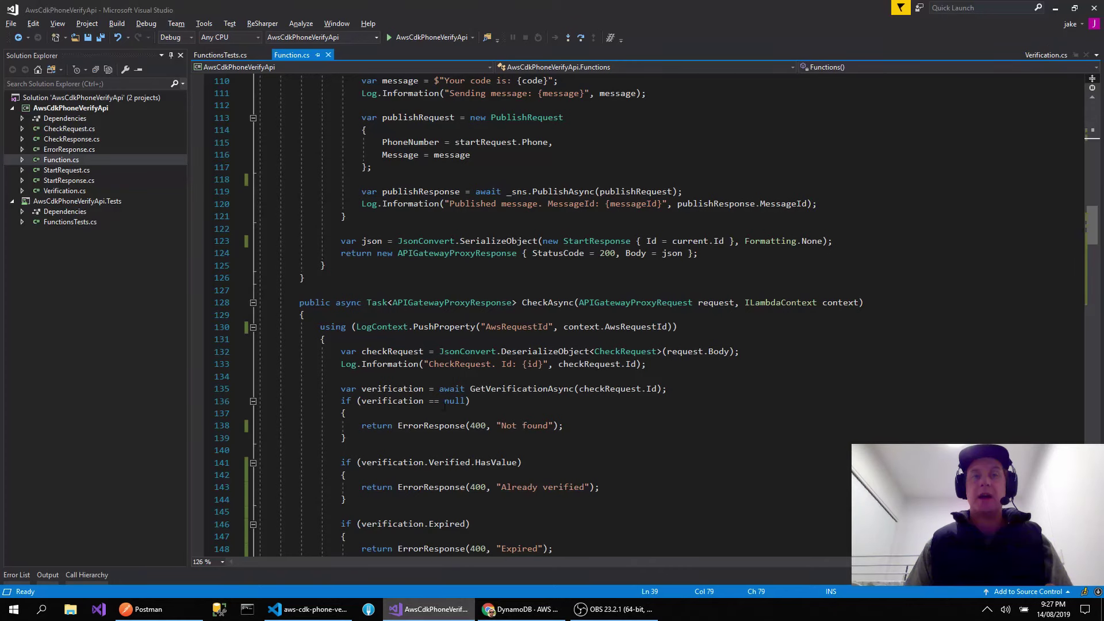
{"action": "scroll", "coordinate": [449, 349], "scroll_direction": "up", "scroll_amount": 5}
{"action": "scroll", "coordinate": [449, 349], "scroll_direction": "up", "scroll_amount": 5}
{"action": "scroll", "coordinate": [448, 350], "scroll_direction": "up", "scroll_amount": 8}
{"action": "scroll", "coordinate": [448, 349], "scroll_direction": "up", "scroll_amount": 2}
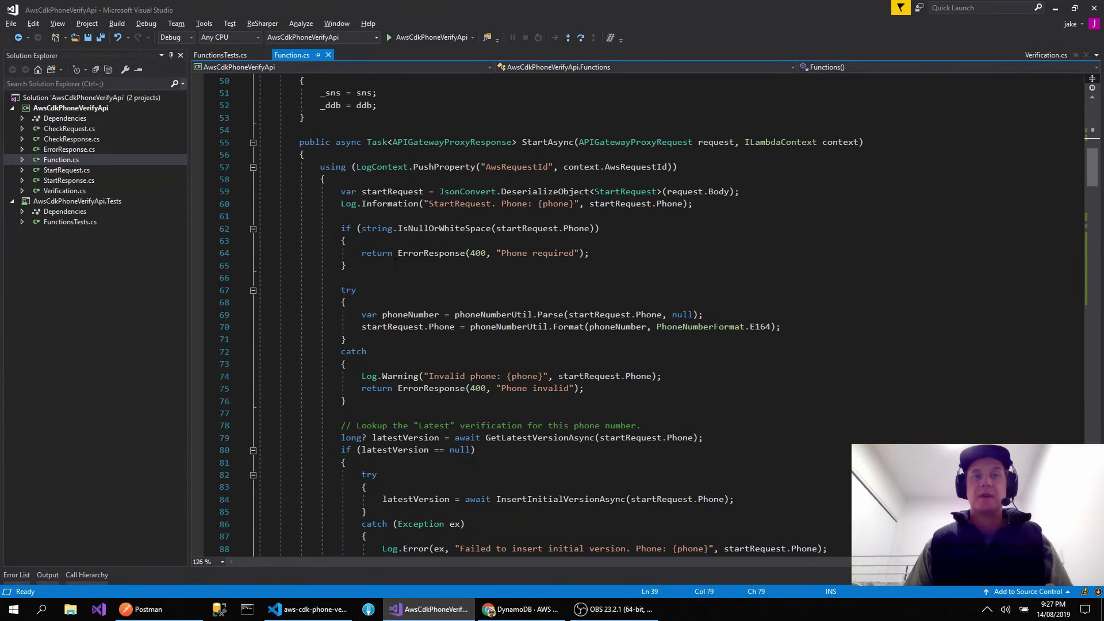
{"action": "scroll", "coordinate": [448, 349], "scroll_direction": "down", "scroll_amount": 7}
{"action": "scroll", "coordinate": [448, 349], "scroll_direction": "down", "scroll_amount": 1}
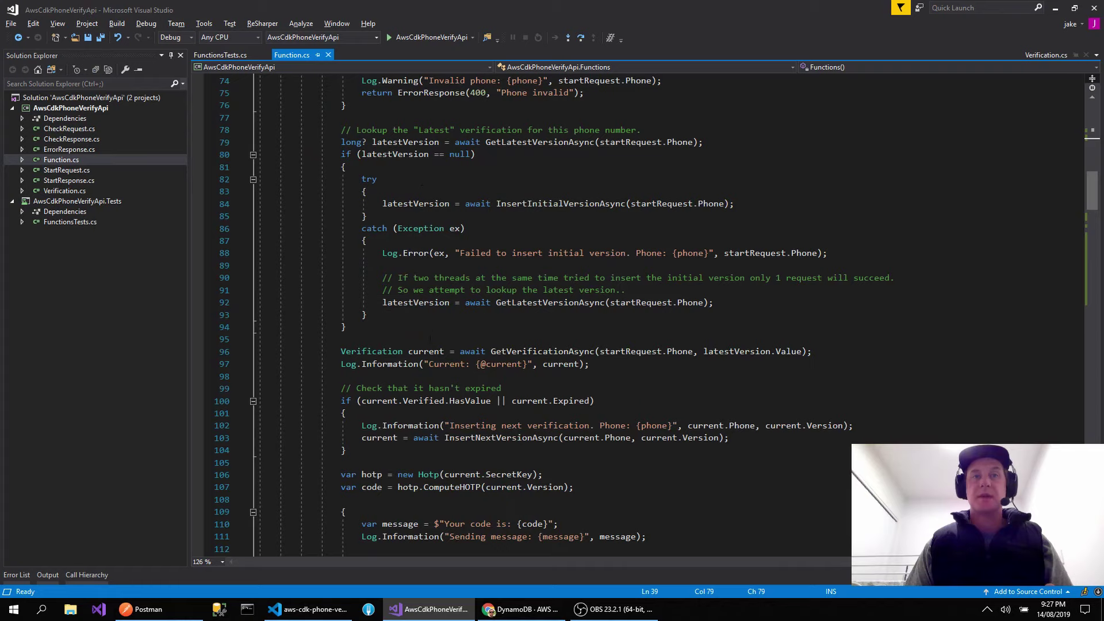
{"action": "left_click_drag", "start_coordinate": [377, 401], "coordinate": [445, 401]}
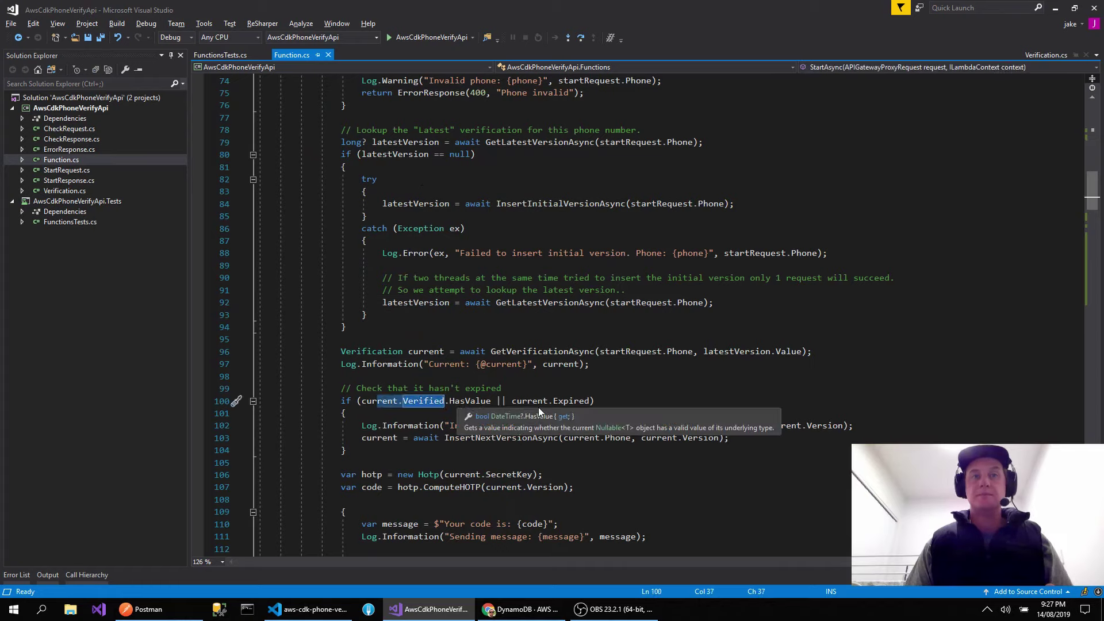
{"action": "scroll", "coordinate": [556, 399], "scroll_direction": "down", "scroll_amount": 3}
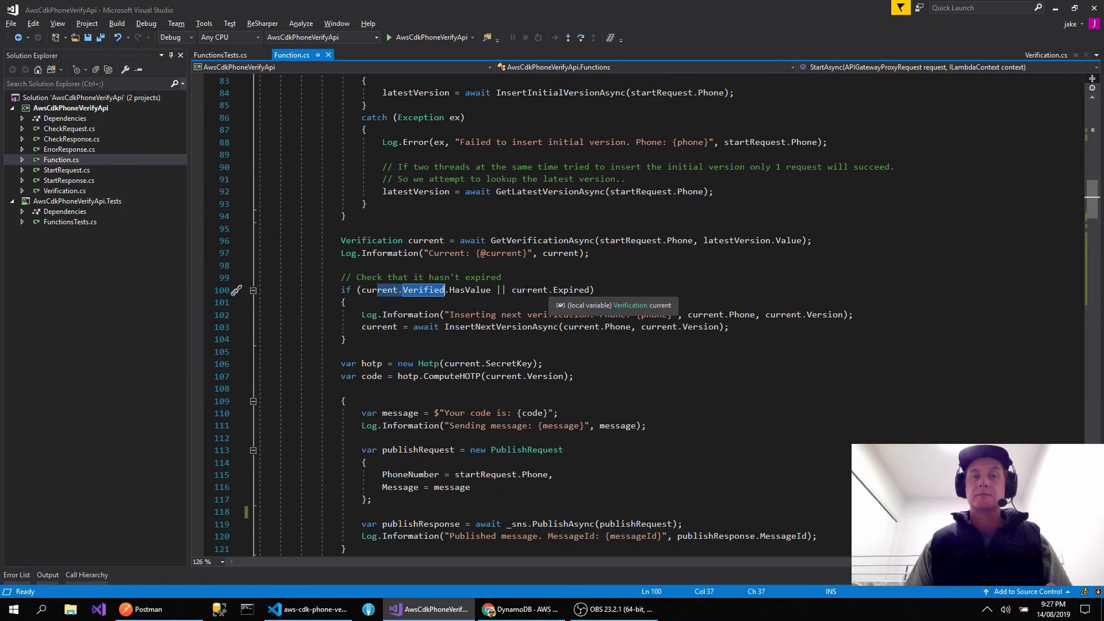
{"action": "key", "text": "alt+Tab"}
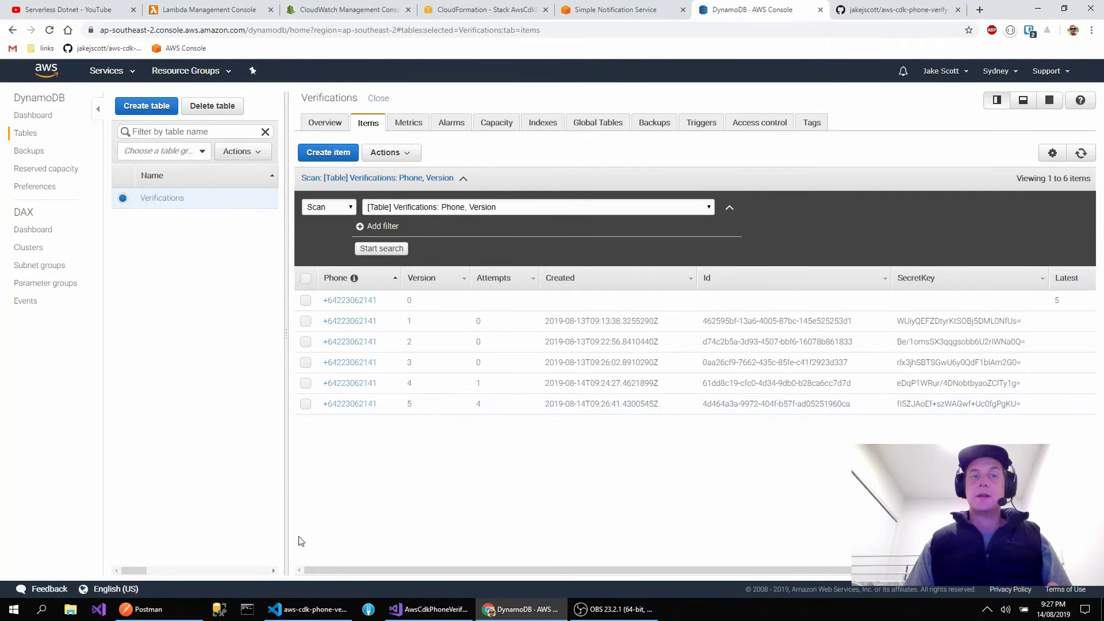
- Resend the Start verification request in Postman and select the returned Id
{"action": "left_click", "coordinate": [156, 609]}
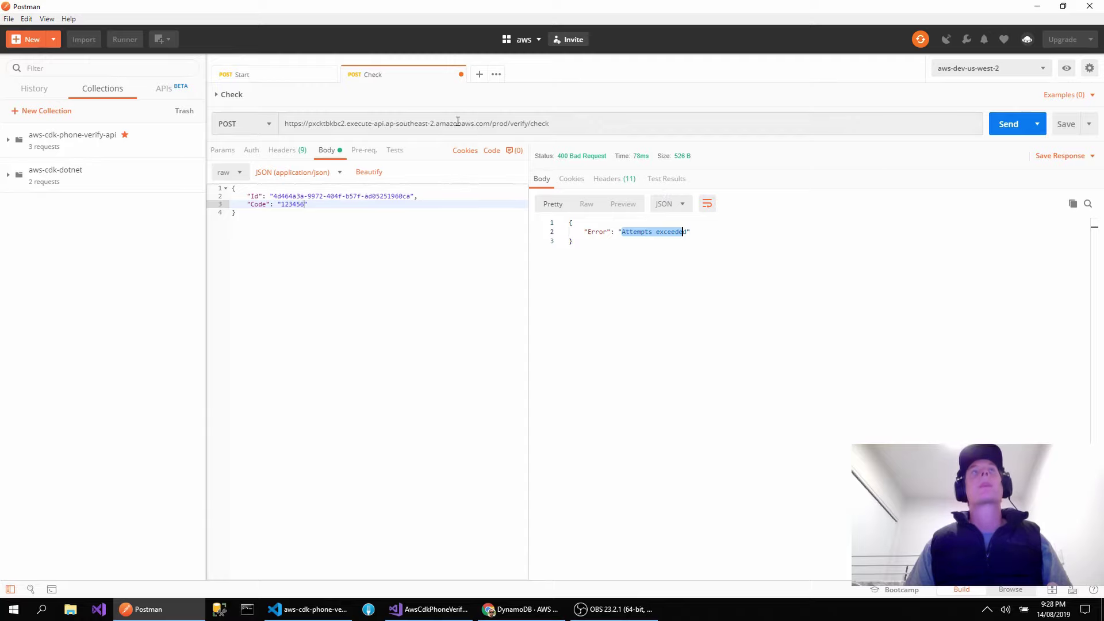
{"action": "left_click", "coordinate": [609, 122]}
{"action": "left_click", "coordinate": [281, 78]}
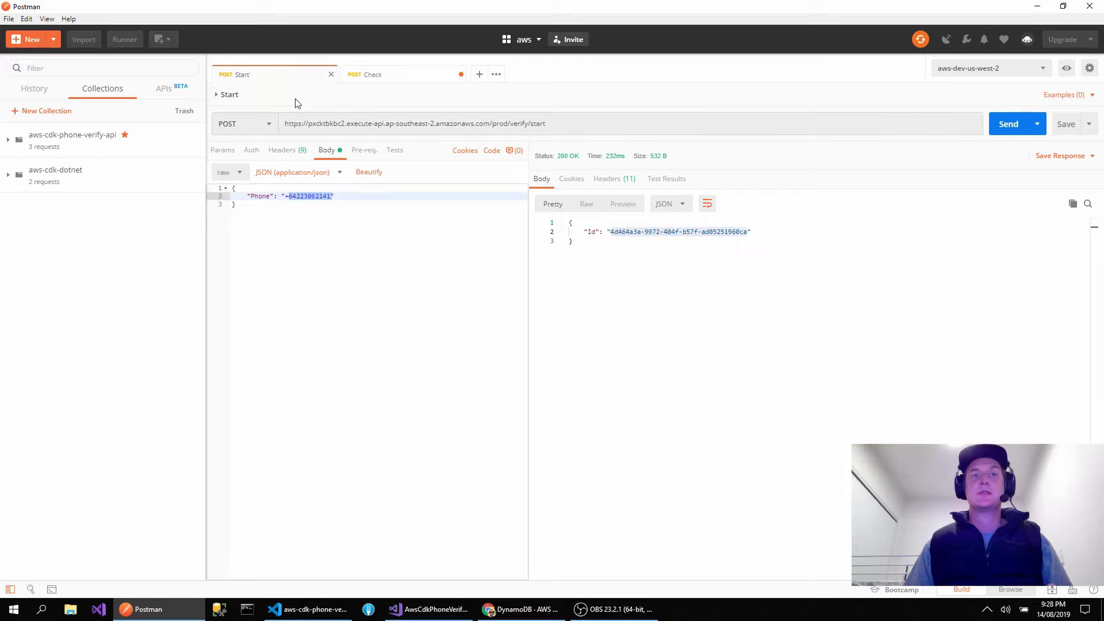
{"action": "left_click", "coordinate": [1004, 128]}
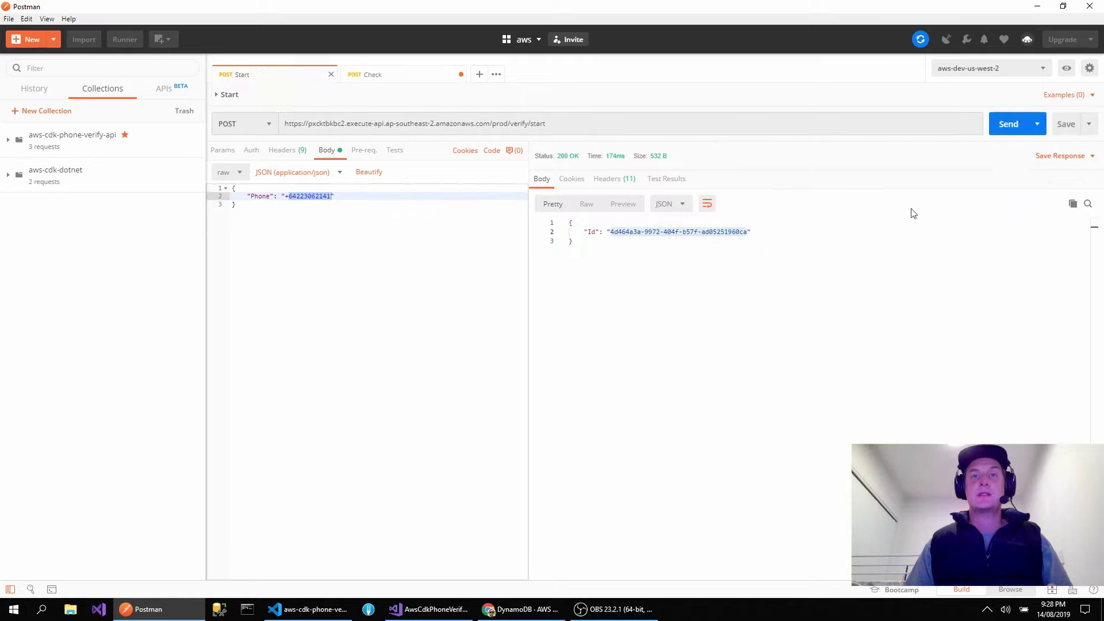
{"action": "left_click", "coordinate": [610, 233]}
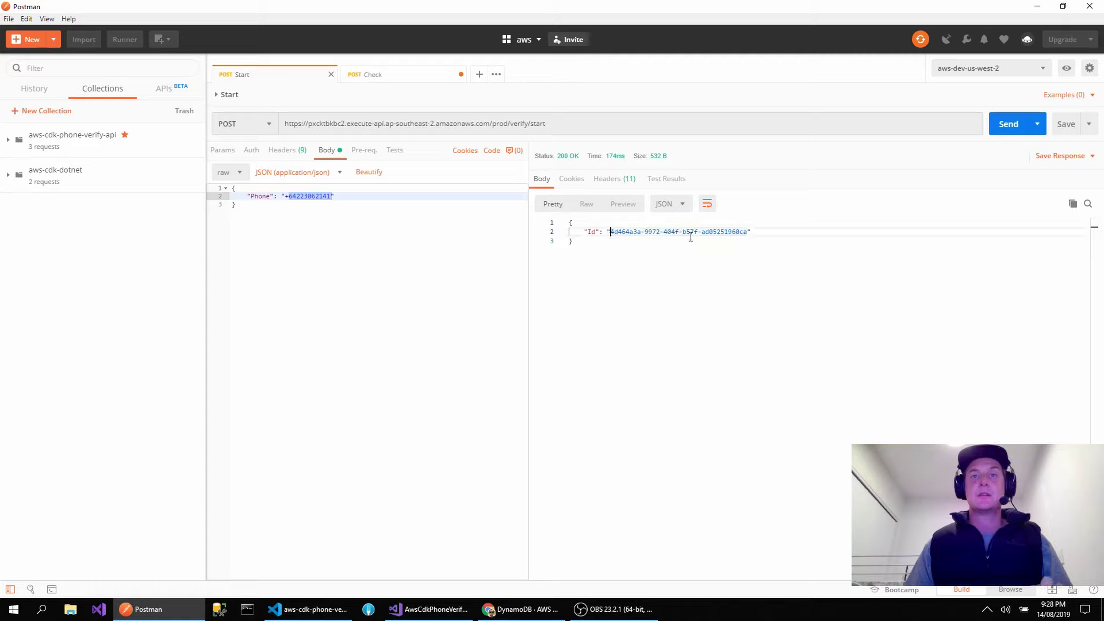
{"action": "left_click", "coordinate": [748, 233], "text": "shift"}
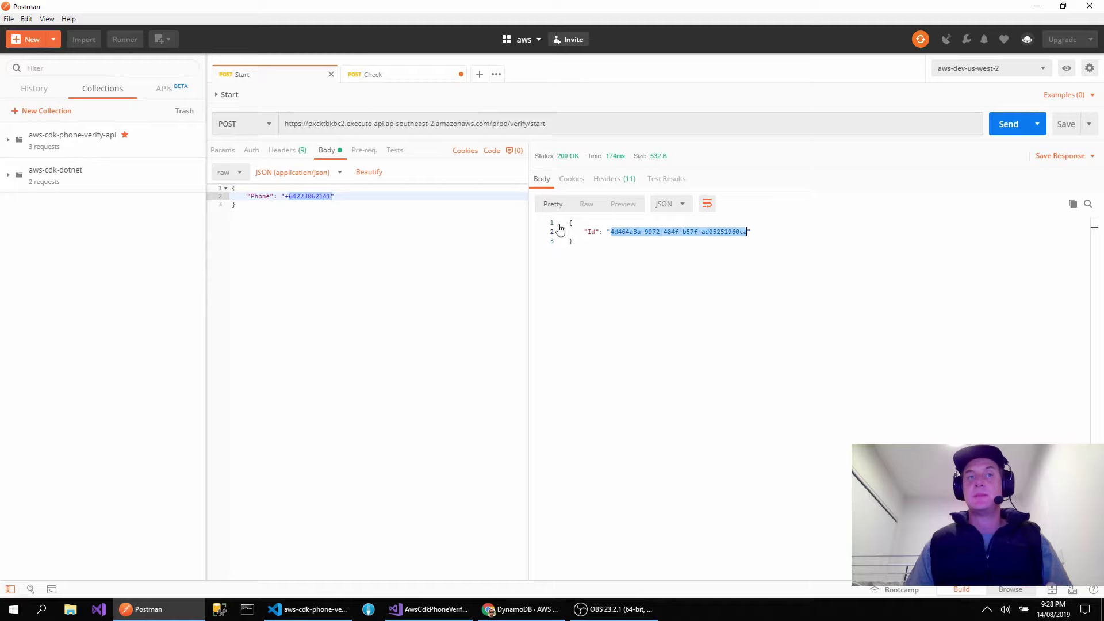
{"action": "left_click", "coordinate": [621, 232]}
{"action": "left_click_drag", "start_coordinate": [611, 231], "coordinate": [750, 231]}
{"action": "key", "text": "ctrl+c"}
- Paste the new Id into the Check request body and resend; it still returns 'Attempts exceeded'
{"action": "left_click", "coordinate": [407, 84]}
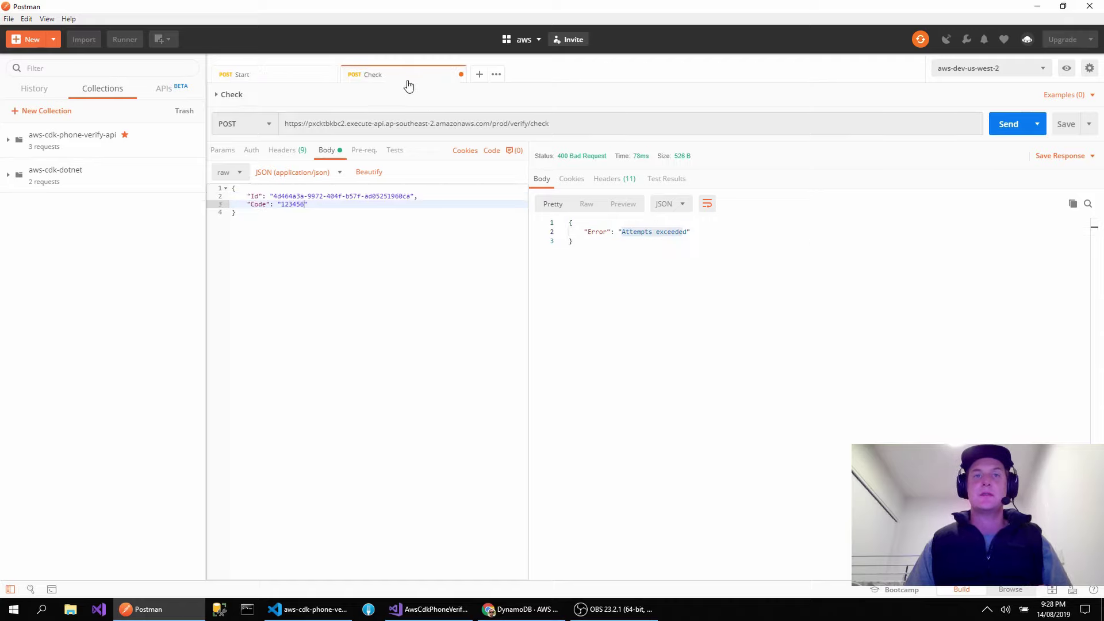
{"action": "left_click_drag", "start_coordinate": [271, 197], "coordinate": [422, 197]}
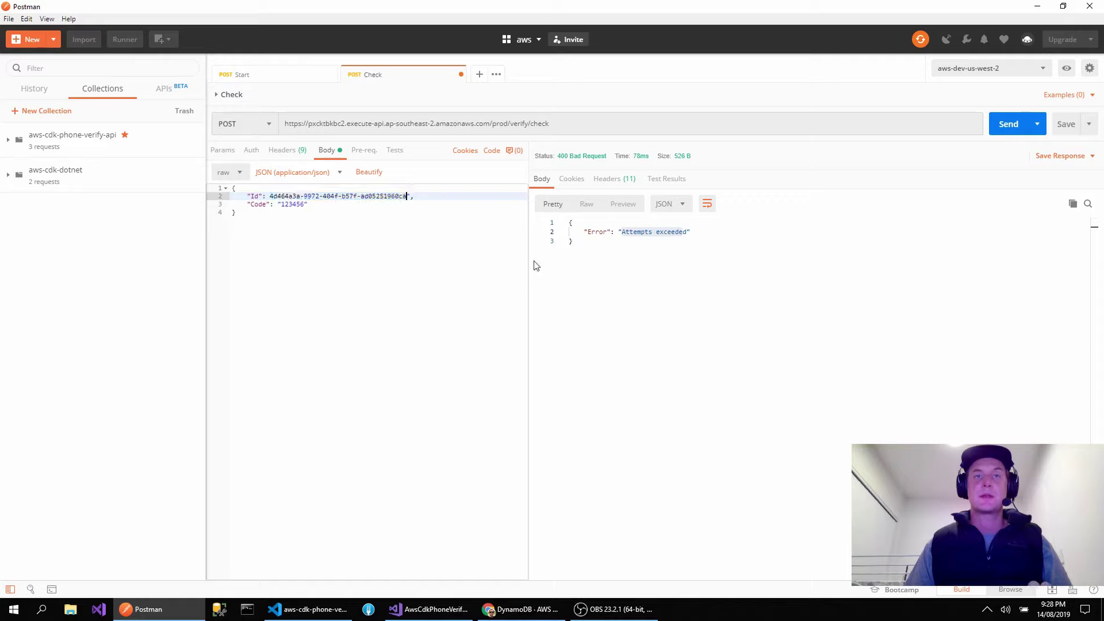
{"action": "key", "text": "ctrl+v"}
{"action": "key", "text": "ctrl+z"}
{"action": "key", "text": "ctrl+v"}
{"action": "key", "text": "ctrl+z"}
{"action": "key", "text": "shift+Left"}
{"action": "key", "text": "ctrl+v"}
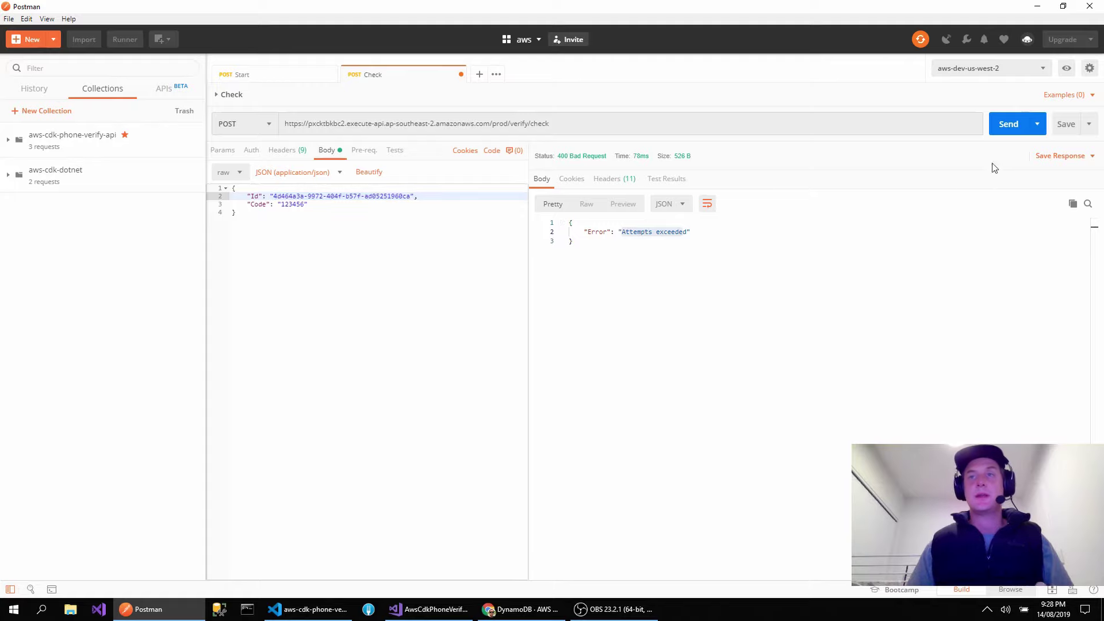
{"action": "left_click", "coordinate": [1008, 124]}
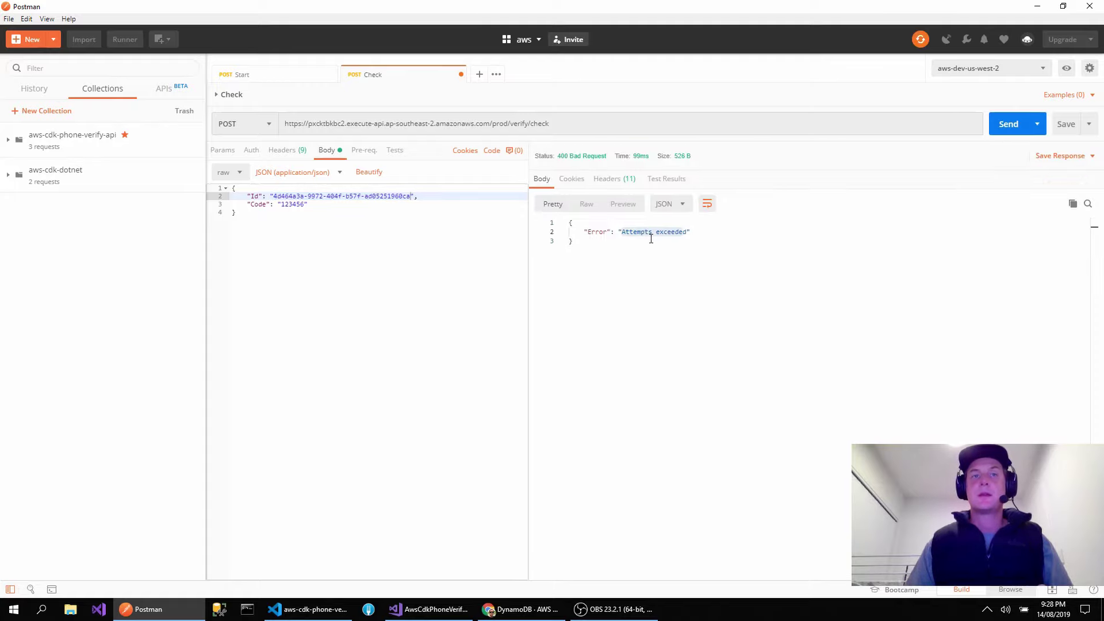
{"action": "left_click", "coordinate": [522, 613]}
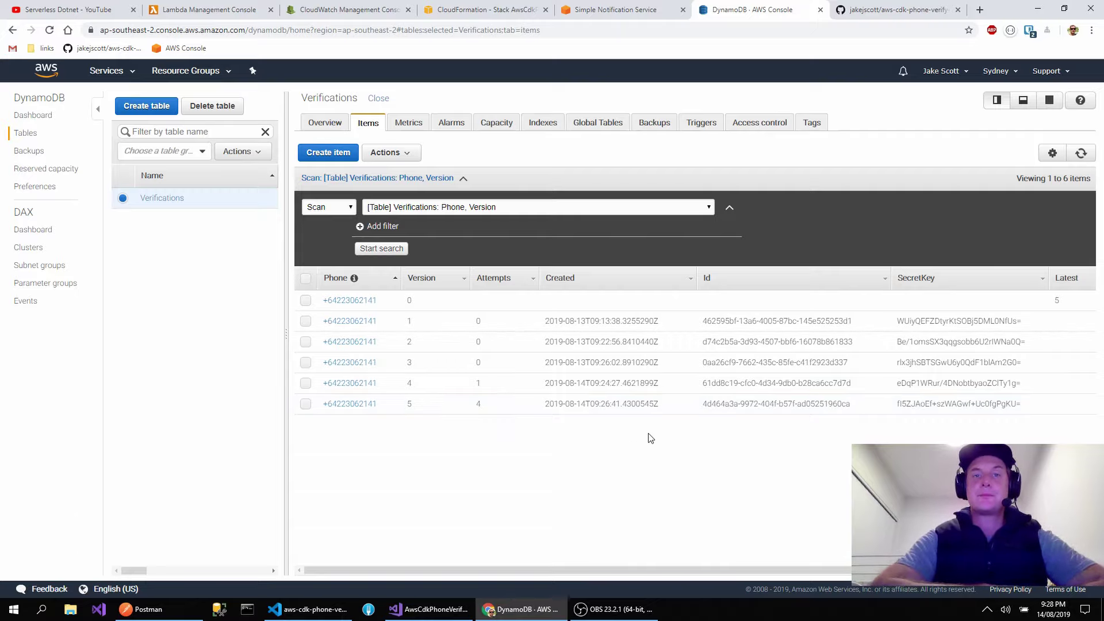
- Select the verified-or-expired condition on Function.cs line 100 and begin an extra ' ||' clause
{"action": "left_click", "coordinate": [434, 604]}
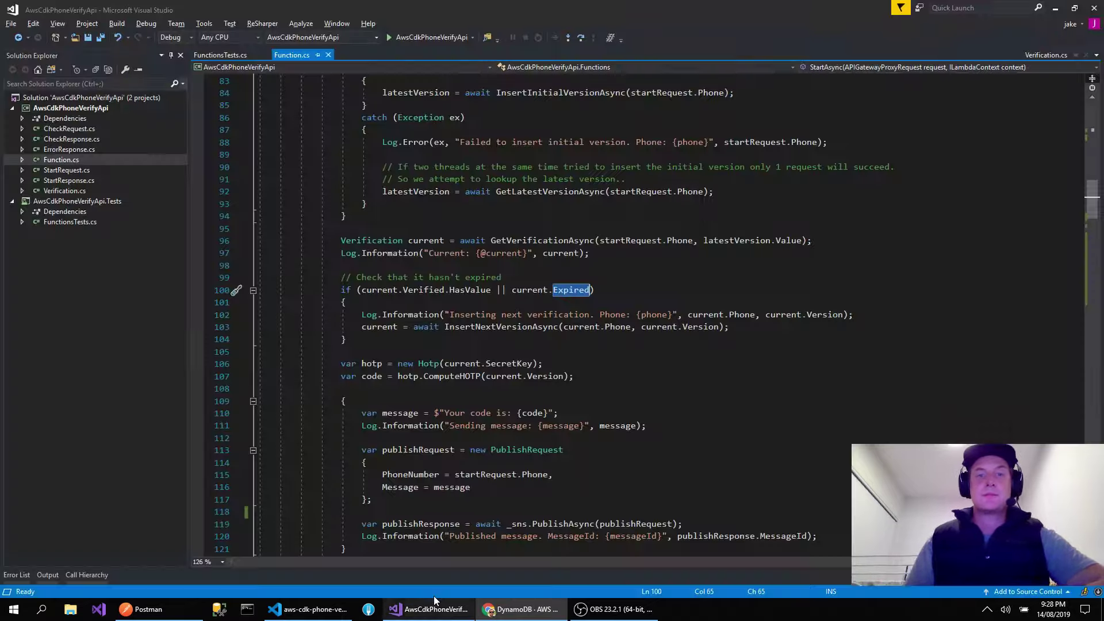
{"action": "scroll", "coordinate": [552, 310], "scroll_direction": "up", "scroll_amount": 2}
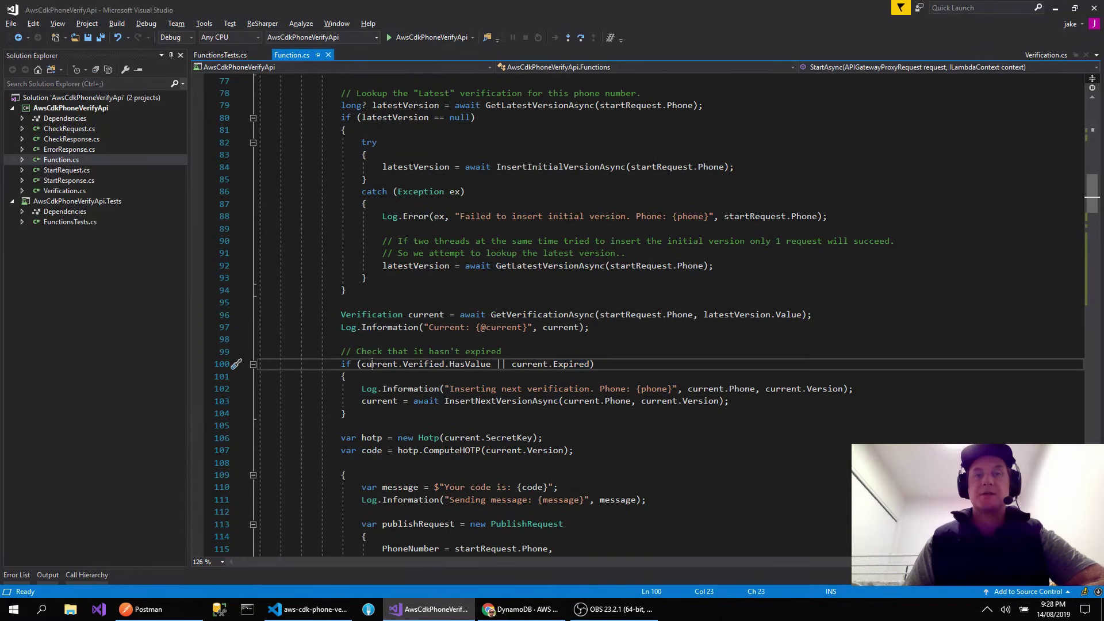
{"action": "left_click_drag", "start_coordinate": [361, 364], "coordinate": [445, 364]}
{"action": "key", "text": "ctrl+alt+Right"}
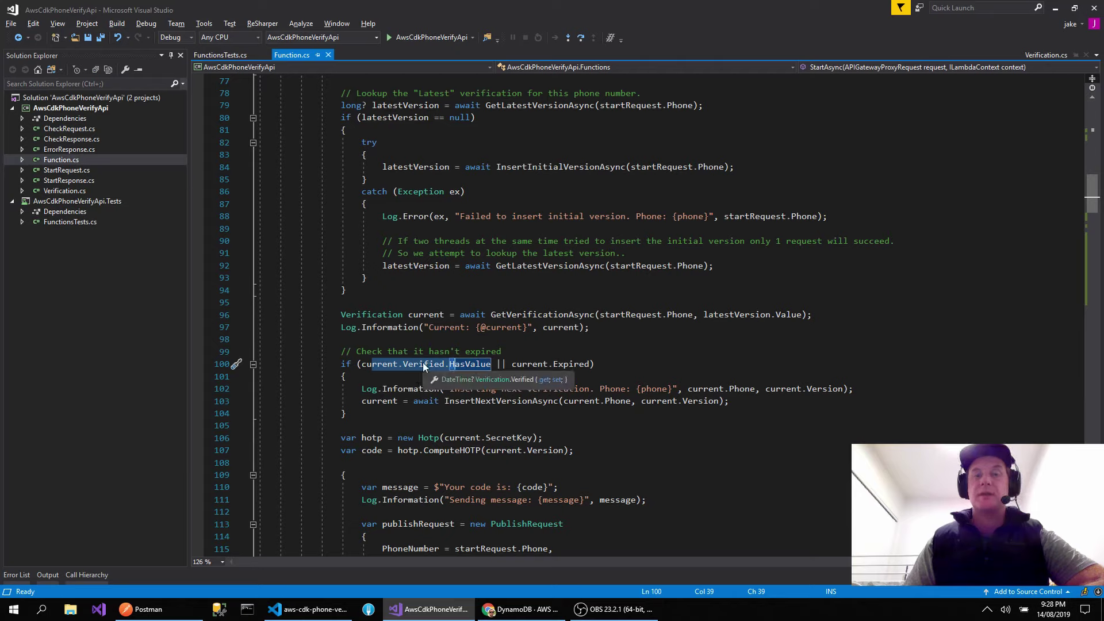
{"action": "key", "text": "ctrl+Right"}
{"action": "key", "text": "ctrl+Right"}
{"action": "key", "text": "ctrl+Right"}
{"action": "key", "text": "ctrl+alt+Right"}
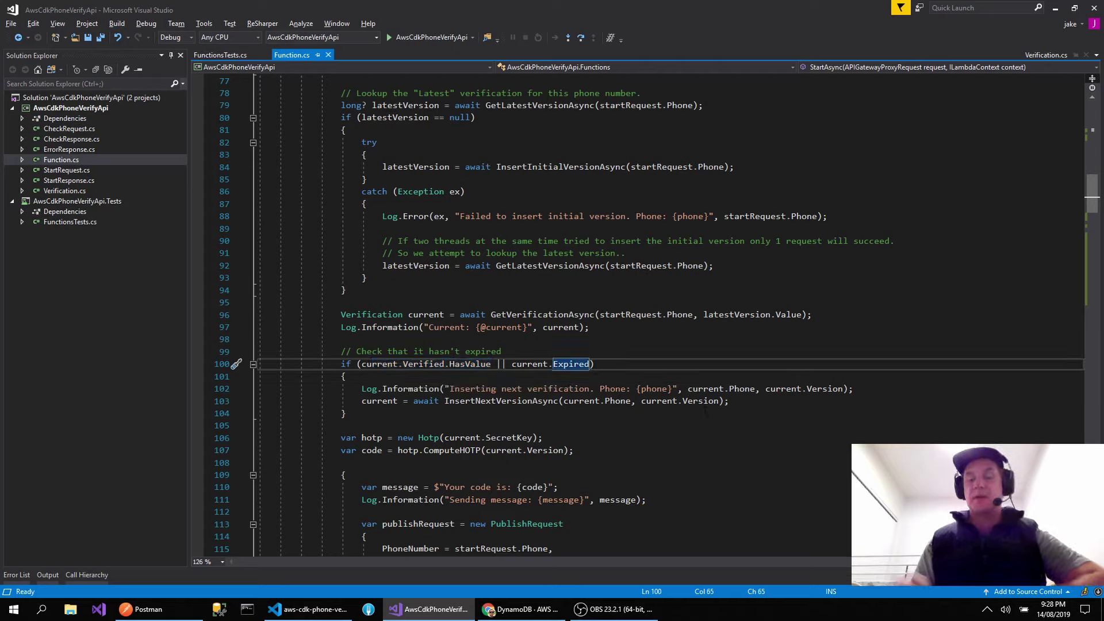
{"action": "key", "text": "Right"}
{"action": "type", "text": "||"}
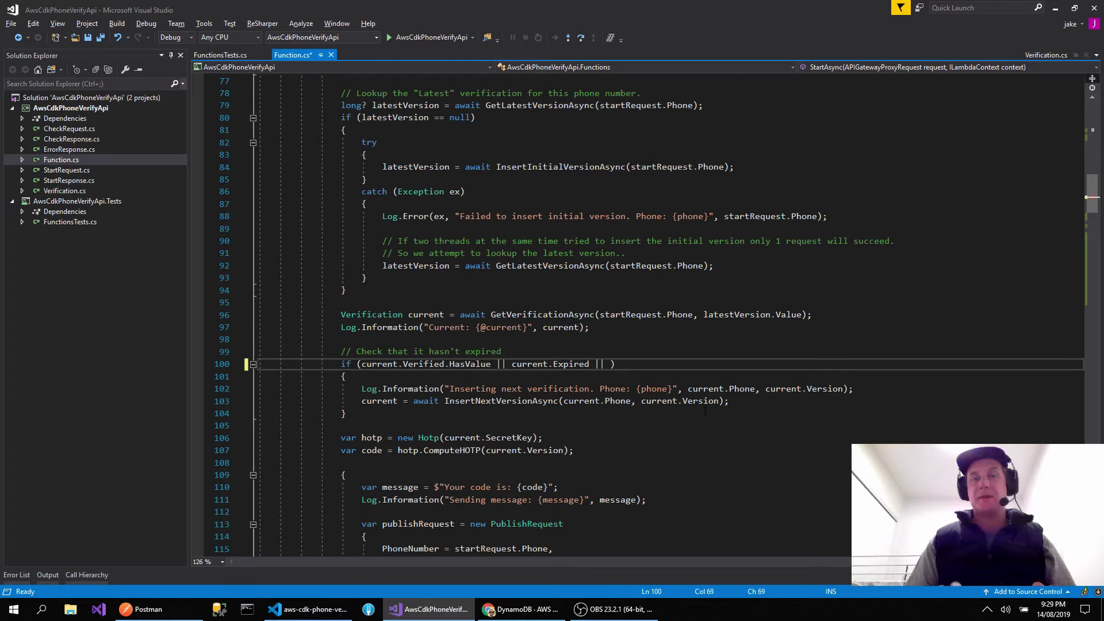
- Review the InsertNextVersionAsync block, remove the unfinished extra clause, and save Function.cs
{"action": "key", "text": "Down"}
{"action": "key", "text": "Down"}
{"action": "key", "text": "Down"}
{"action": "key", "text": "Home"}
{"action": "key", "text": "shift+End"}
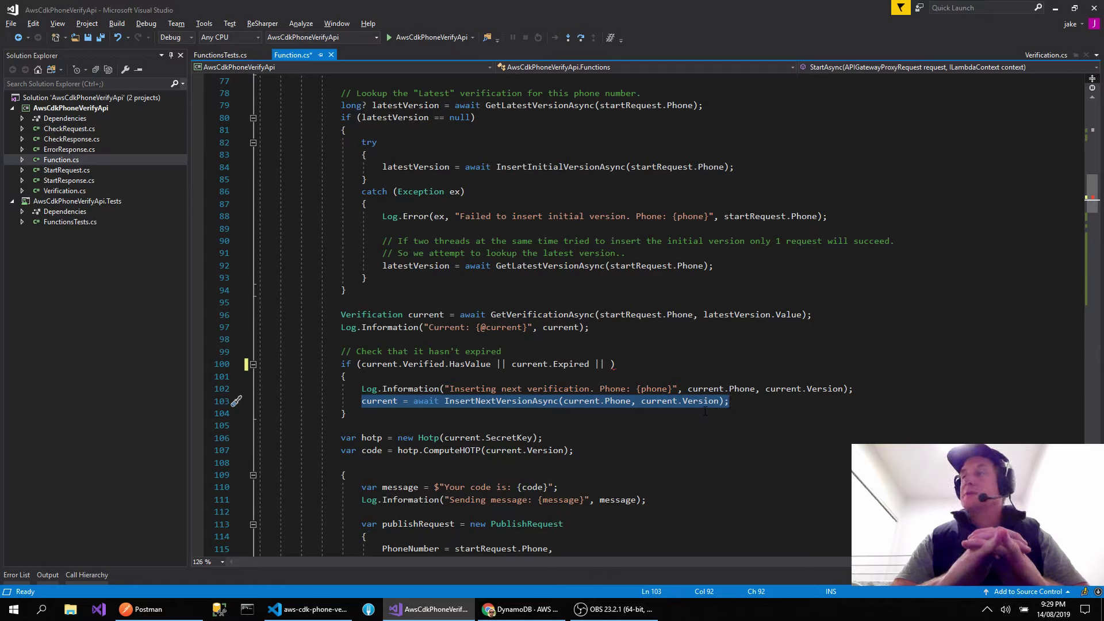
{"action": "key", "text": "Up"}
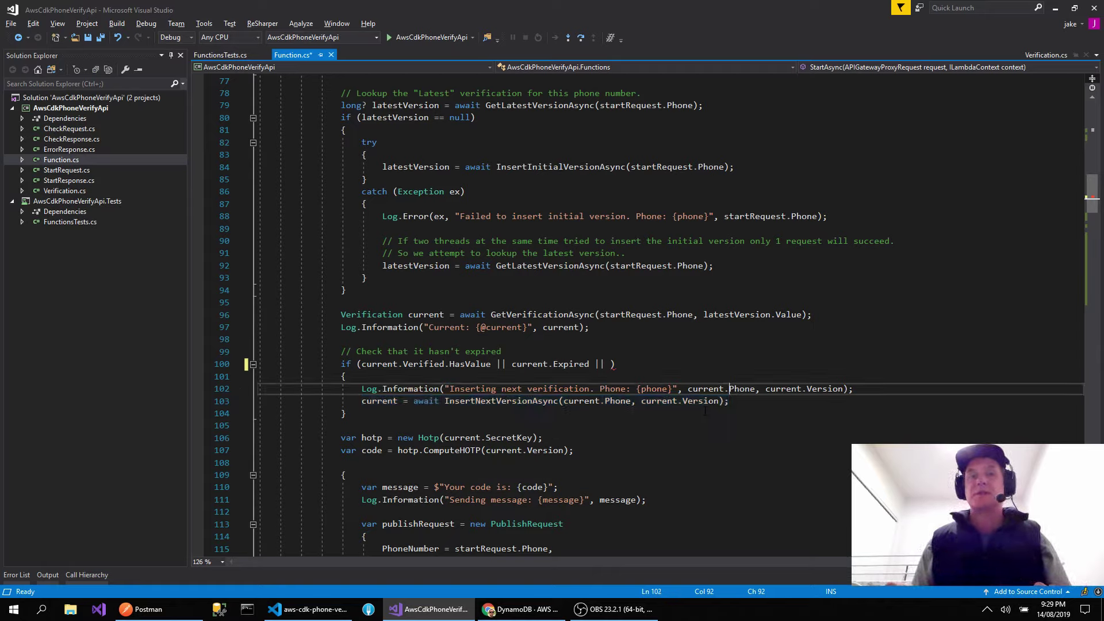
{"action": "key", "text": "Up"}
{"action": "key", "text": "Up"}
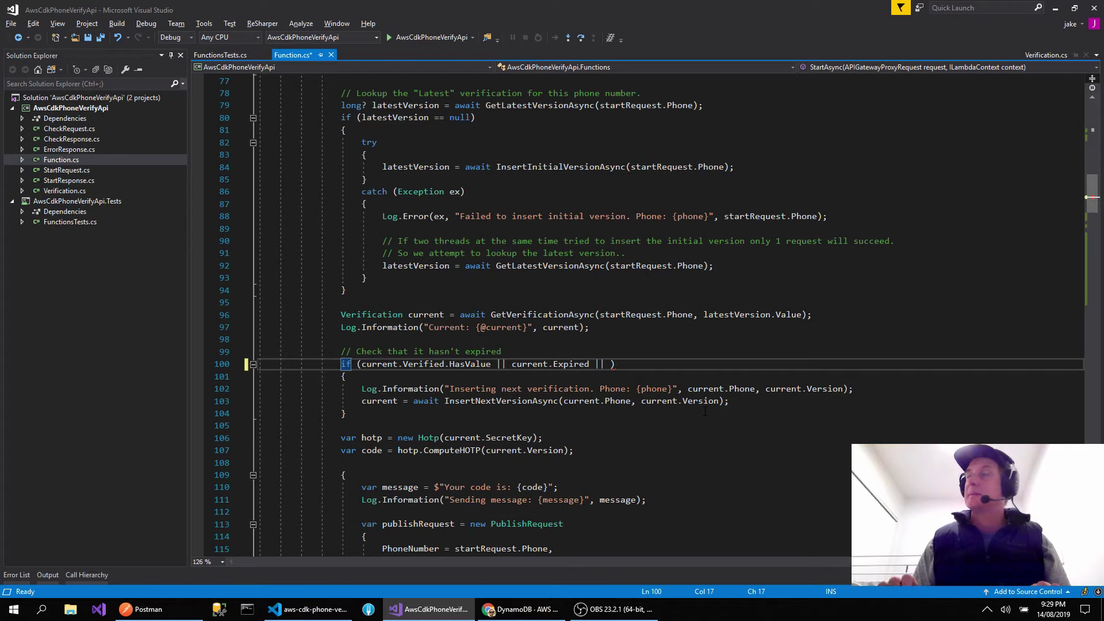
{"action": "key", "text": "Up"}
{"action": "key", "text": "Up"}
{"action": "key", "text": "Up"}
{"action": "key", "text": "Up"}
{"action": "key", "text": "Up"}
{"action": "key", "text": "Up"}
{"action": "key", "text": "Up"}
{"action": "key", "text": "Up"}
{"action": "key", "text": "Down"}
{"action": "key", "text": "Down"}
{"action": "key", "text": "Down"}
{"action": "key", "text": "Down"}
{"action": "key", "text": "Down"}
{"action": "key", "text": "Down"}
{"action": "key", "text": "Down"}
{"action": "key", "text": "Down"}
{"action": "key", "text": "Down"}
{"action": "key", "text": "Right"}
{"action": "key", "text": "Right"}
{"action": "key", "text": "Right"}
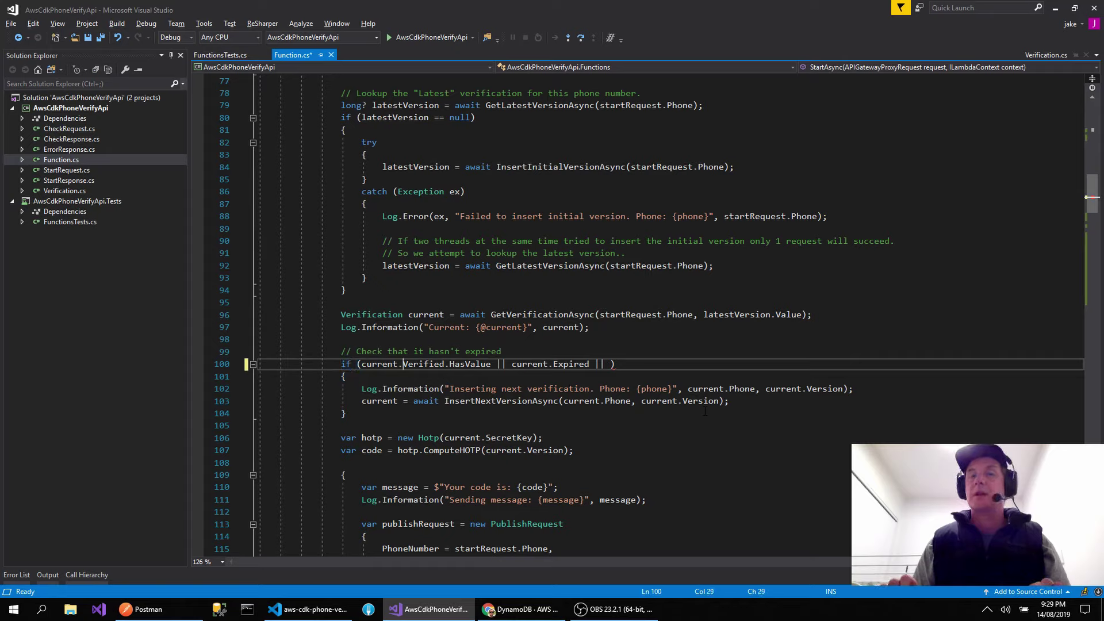
{"action": "key", "text": "BackSpace"}
{"action": "key", "text": "ctrl+s"}
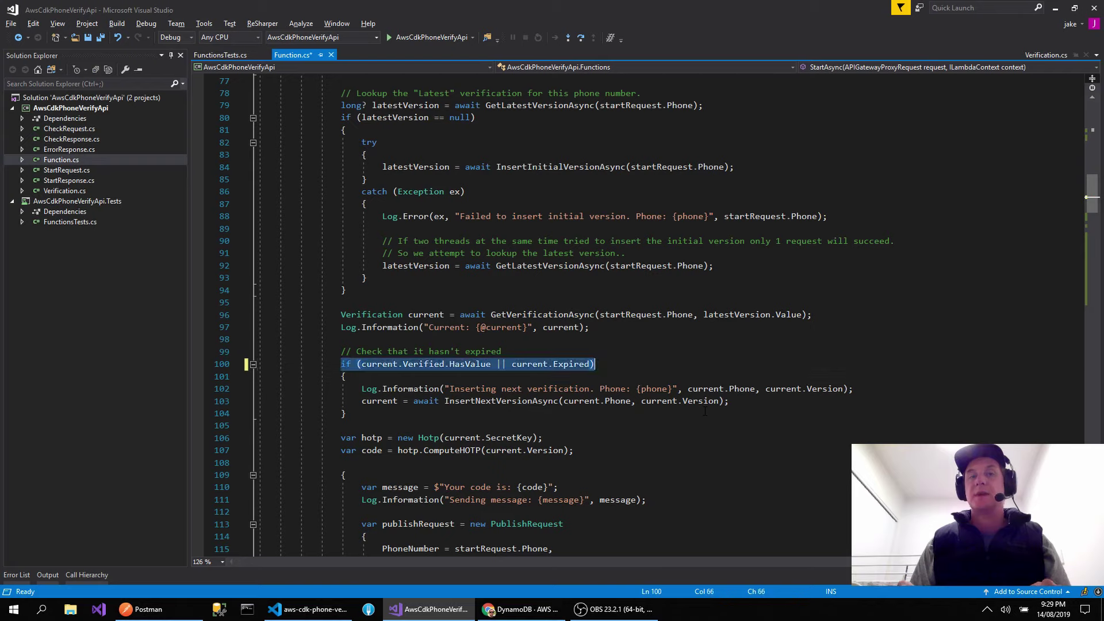
{"action": "key", "text": "Down"}
{"action": "key", "text": "Down"}
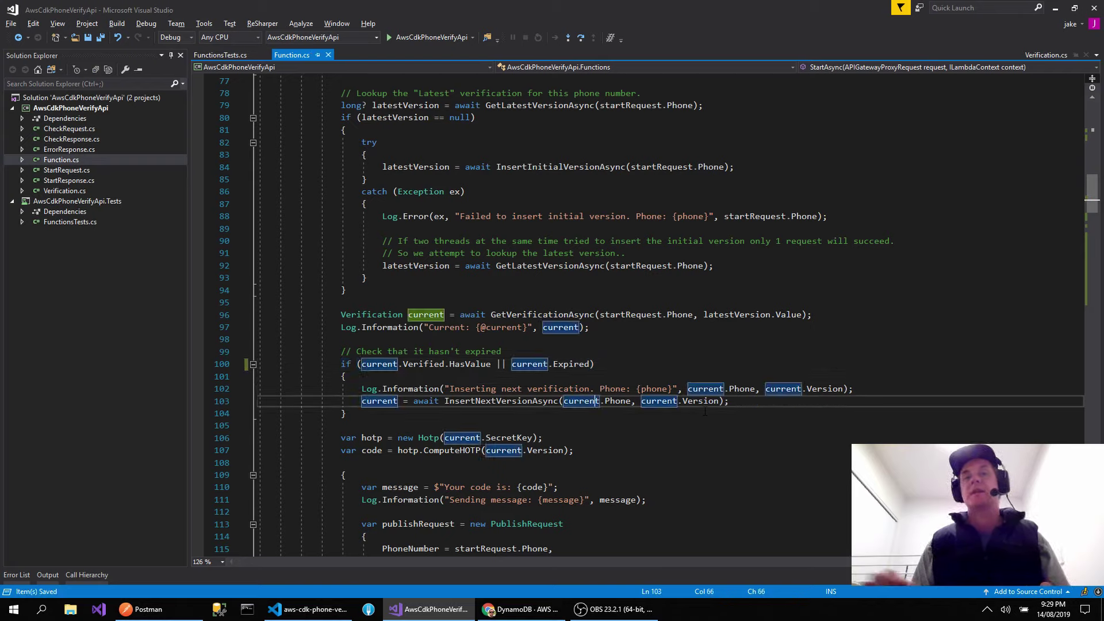
{"action": "key", "text": "alt+Tab"}
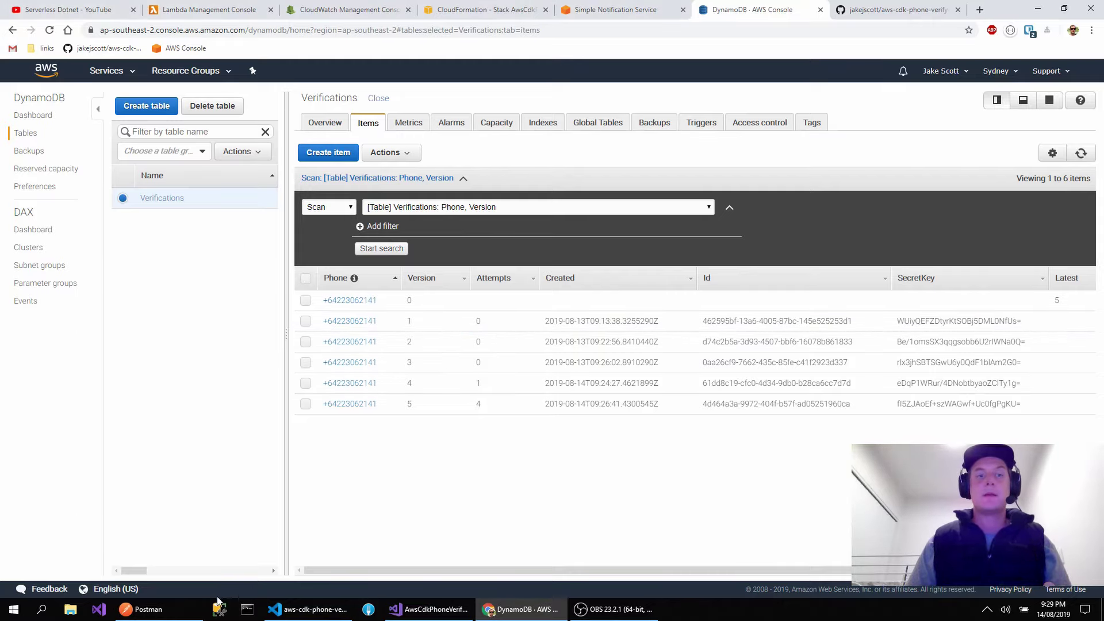
- Resend the Start request and refresh Verifications to see version 6 with 0 attempts
{"action": "key", "text": "alt+Tab"}
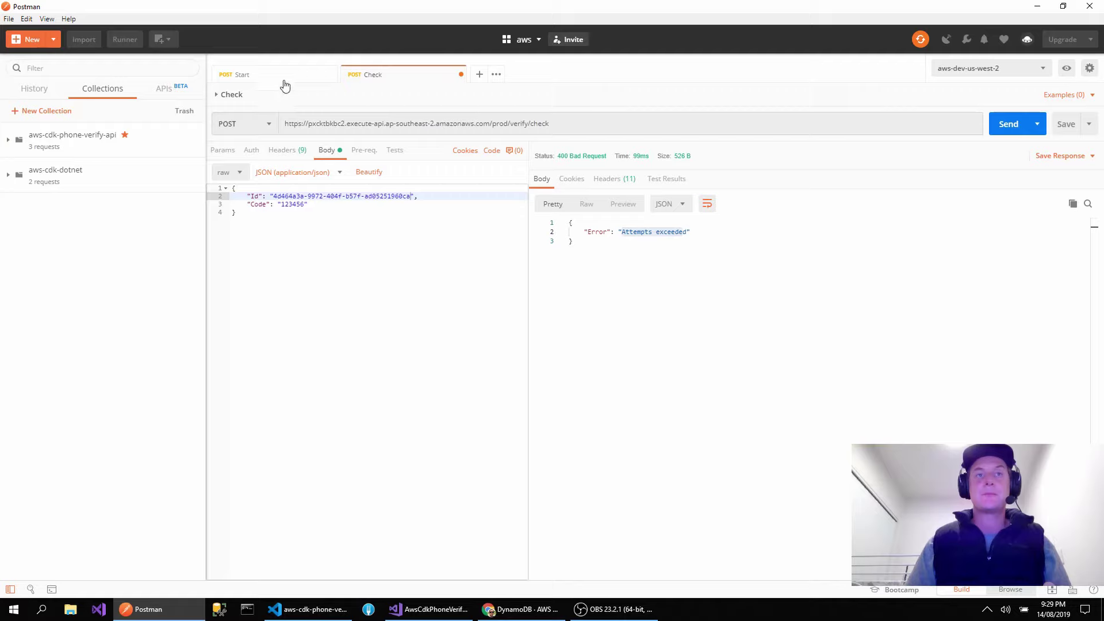
{"action": "left_click", "coordinate": [285, 77]}
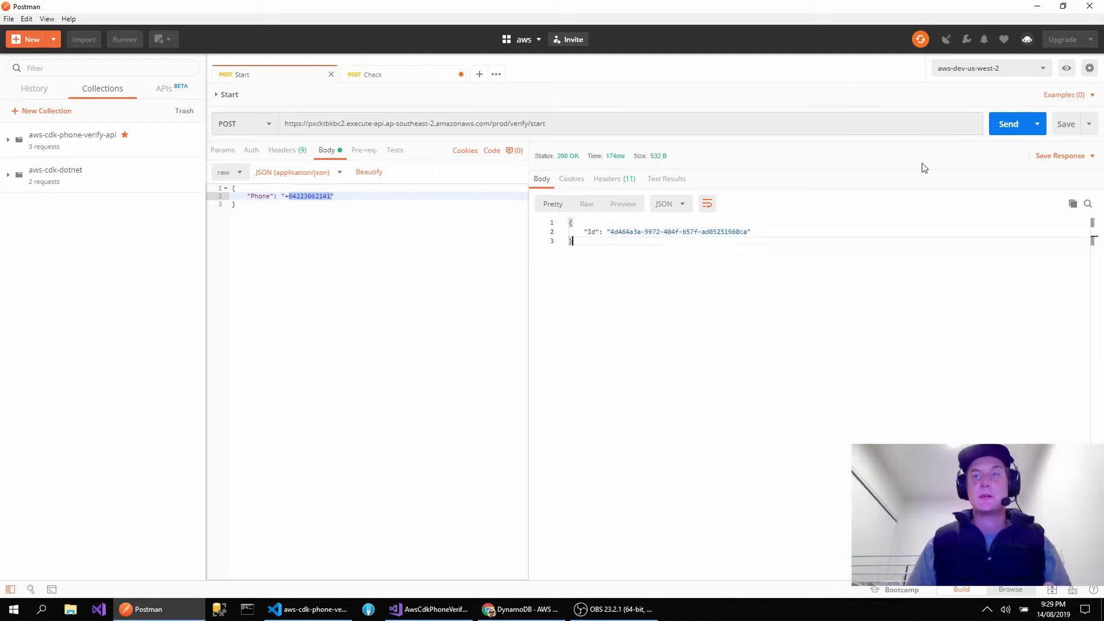
{"action": "left_click", "coordinate": [1001, 127]}
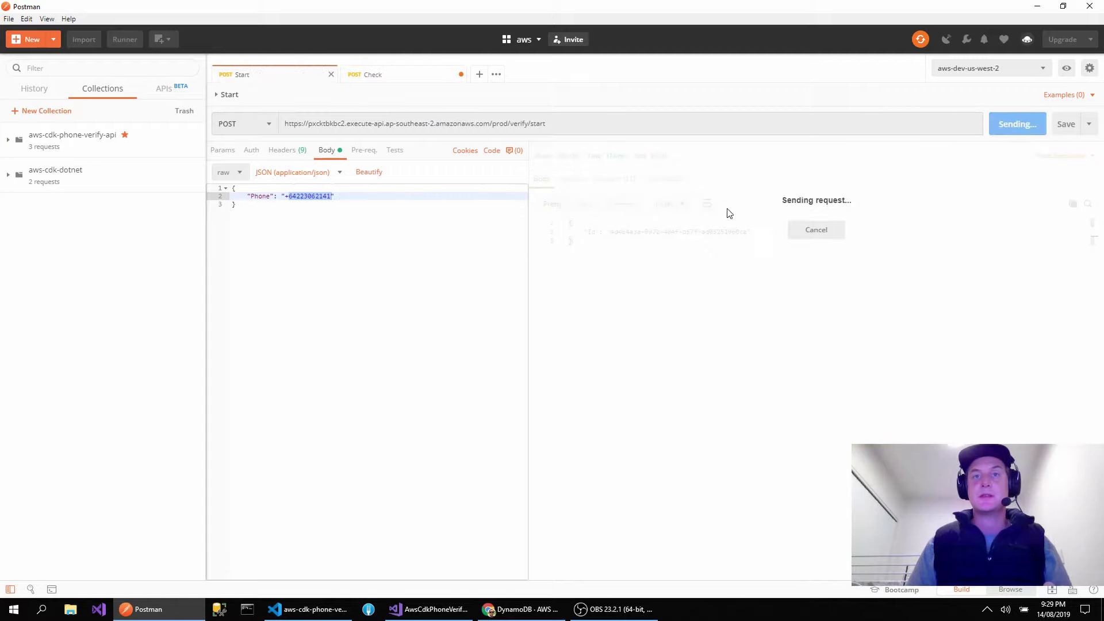
{"action": "left_click", "coordinate": [611, 231]}
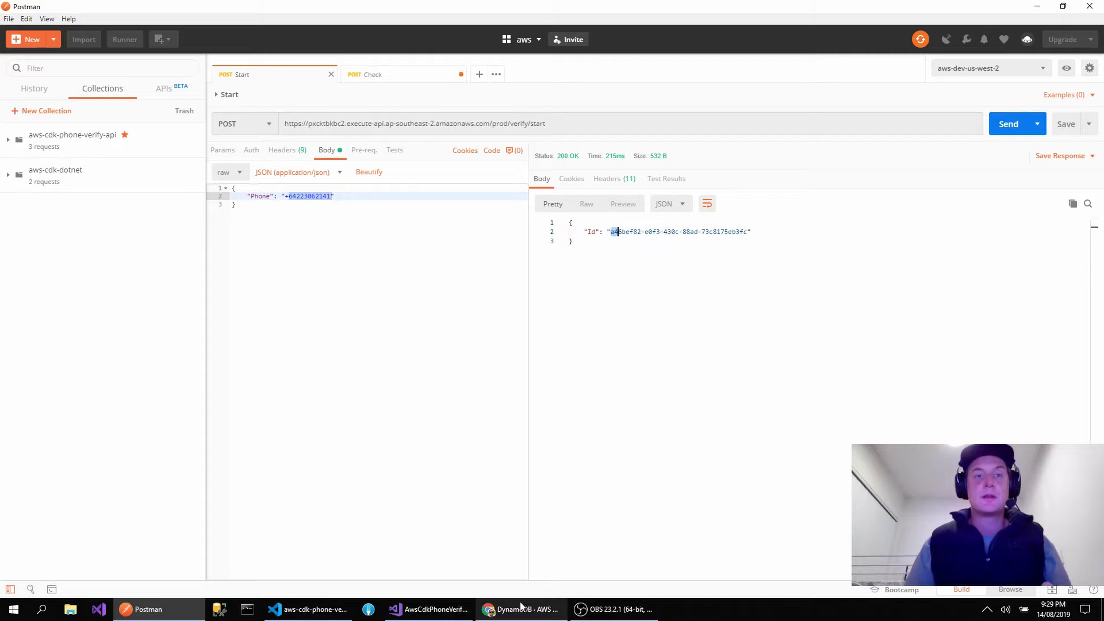
{"action": "left_click", "coordinate": [512, 618]}
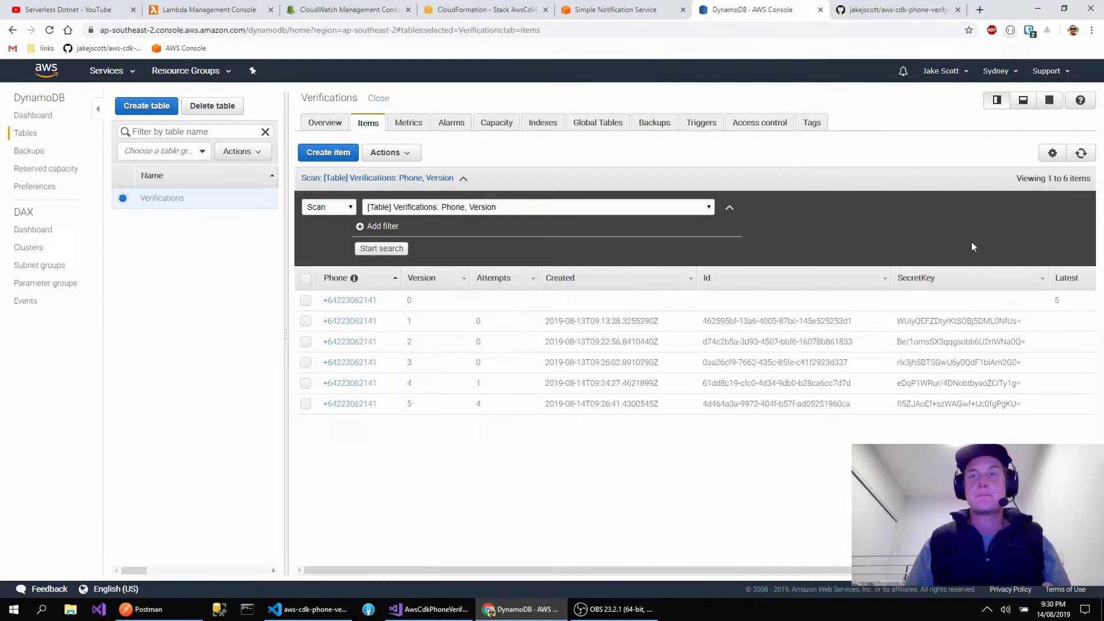
{"action": "left_click", "coordinate": [1081, 153]}
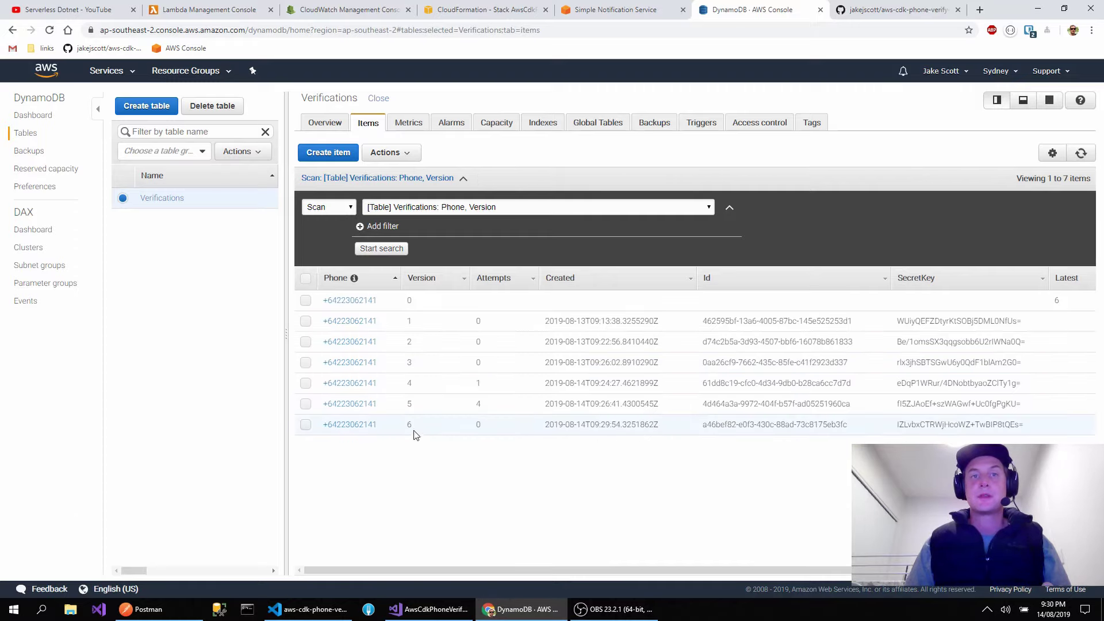
{"action": "key", "text": "alt+Tab"}
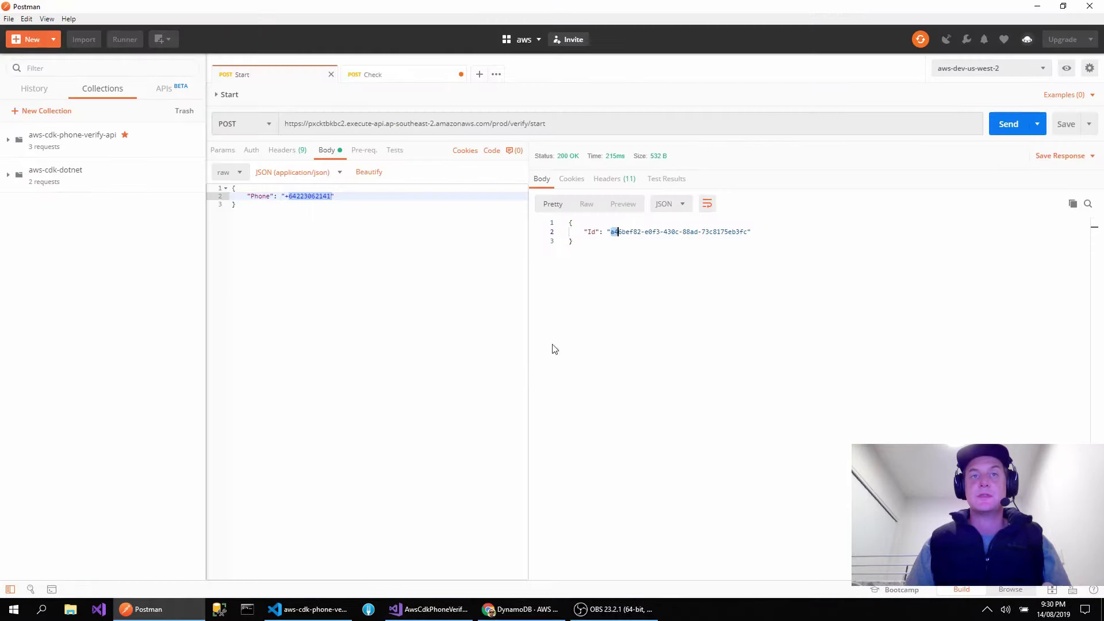
{"action": "left_click", "coordinate": [1009, 123]}
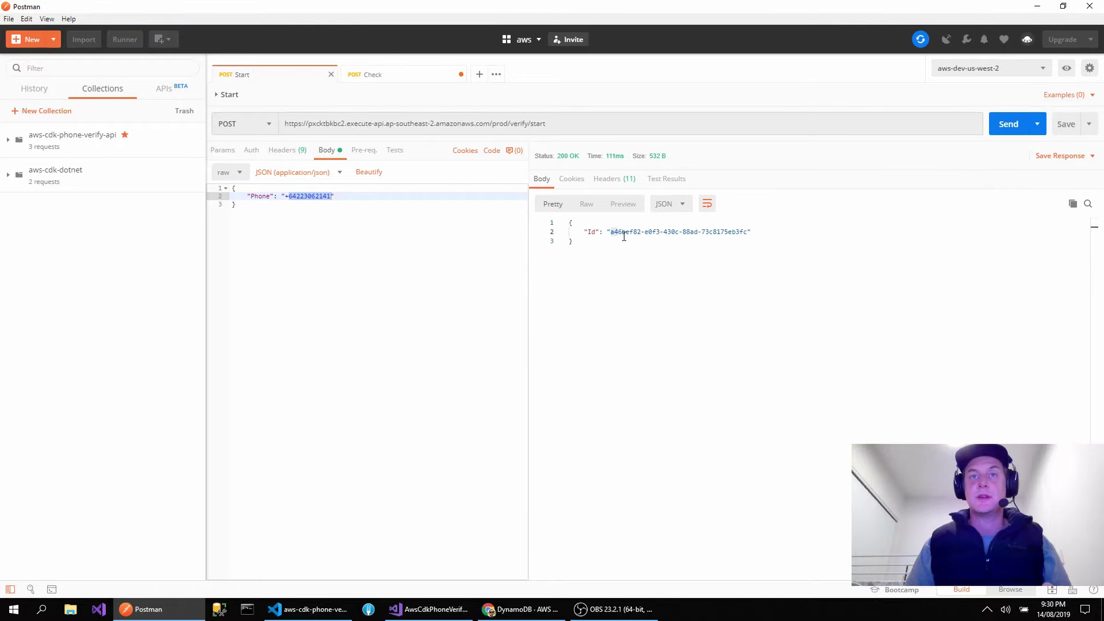
{"action": "key", "text": "alt+Tab"}
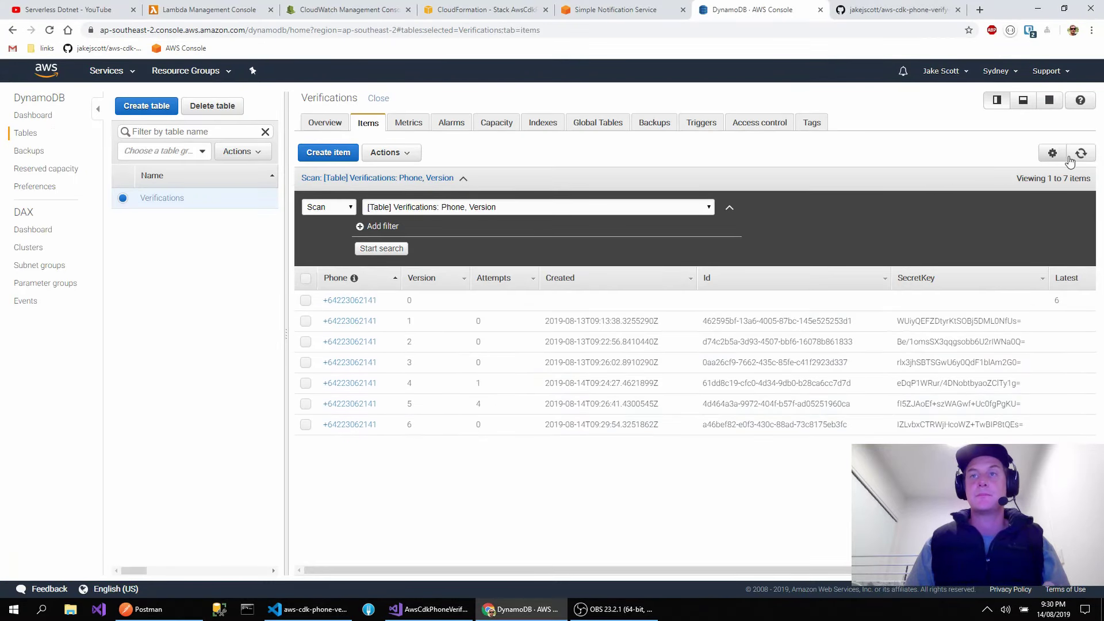
{"action": "left_click", "coordinate": [1079, 154]}
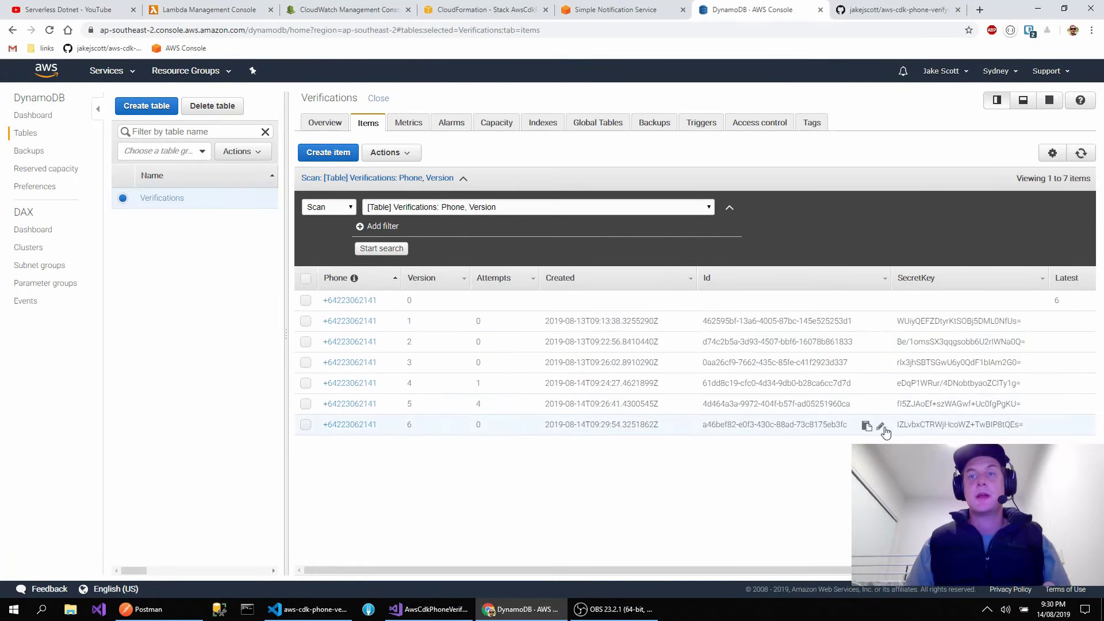
{"action": "key", "text": "alt+Tab"}
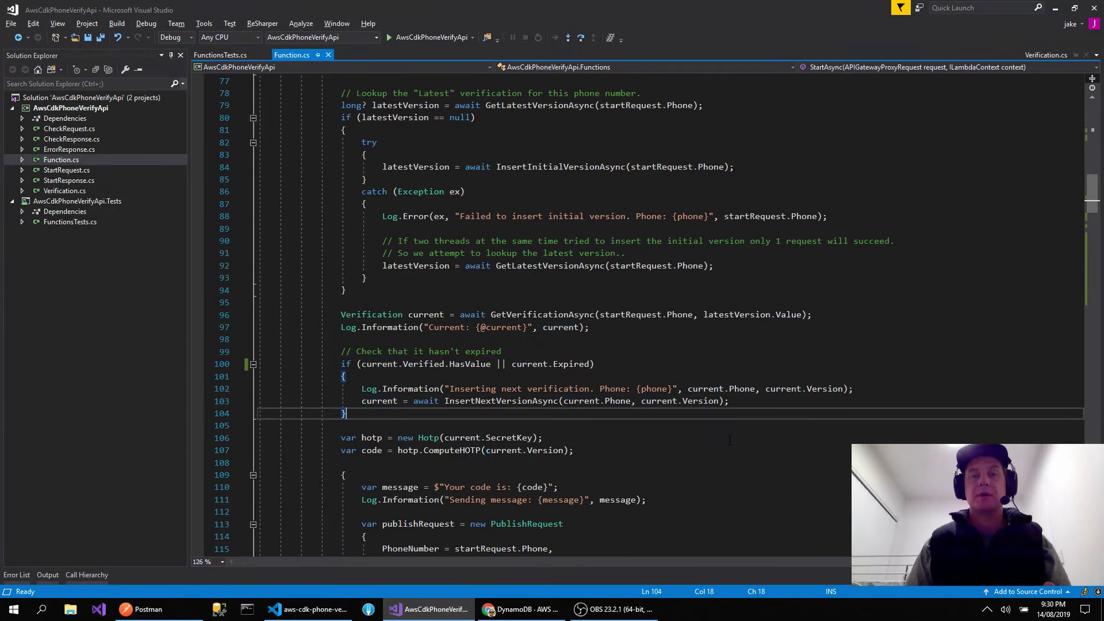
{"action": "scroll", "coordinate": [730, 440], "scroll_direction": "down", "scroll_amount": 7}
{"action": "scroll", "coordinate": [733, 438], "scroll_direction": "down", "scroll_amount": 6}
{"action": "scroll", "coordinate": [737, 437], "scroll_direction": "down", "scroll_amount": 6}
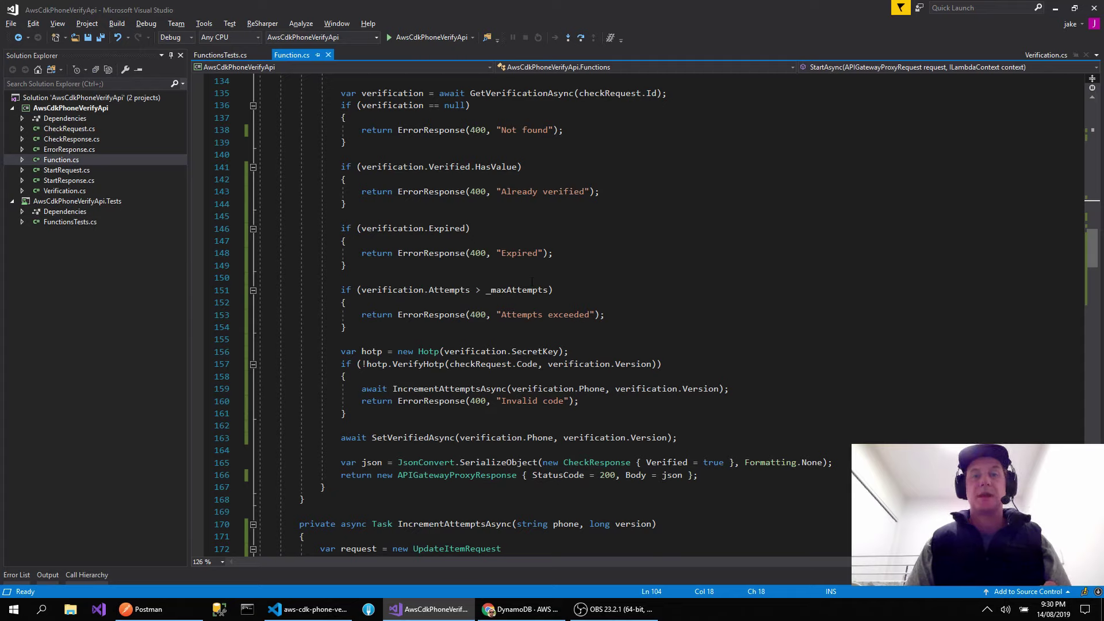
{"action": "double_click", "coordinate": [519, 252]}
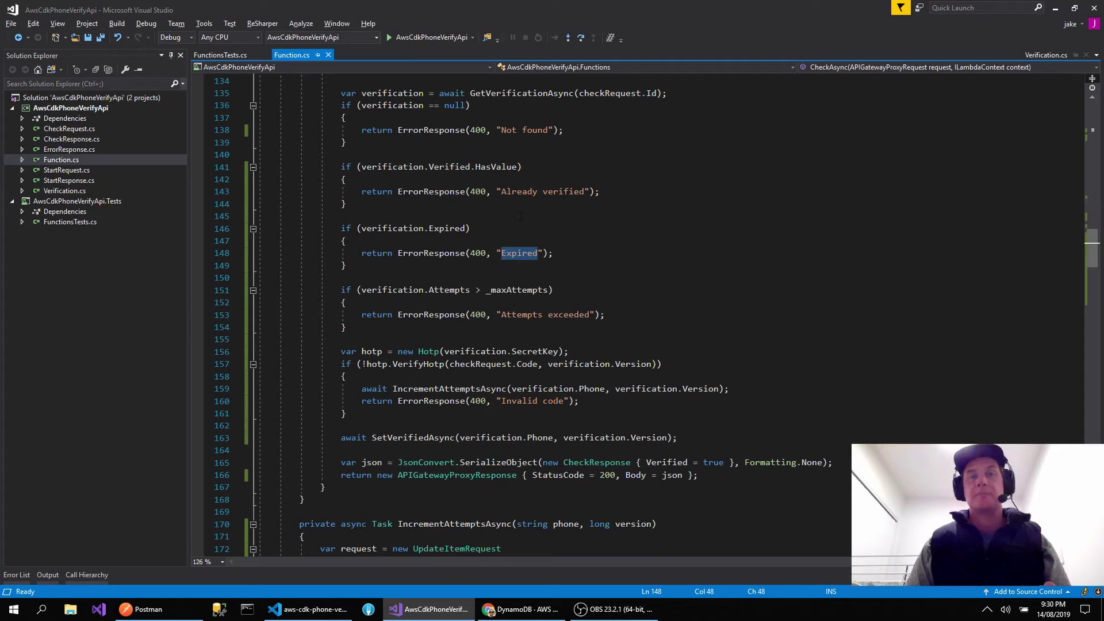
{"action": "key", "text": "Up"}
{"action": "key", "text": "Up"}
{"action": "scroll", "coordinate": [520, 216], "scroll_direction": "up", "scroll_amount": 3}
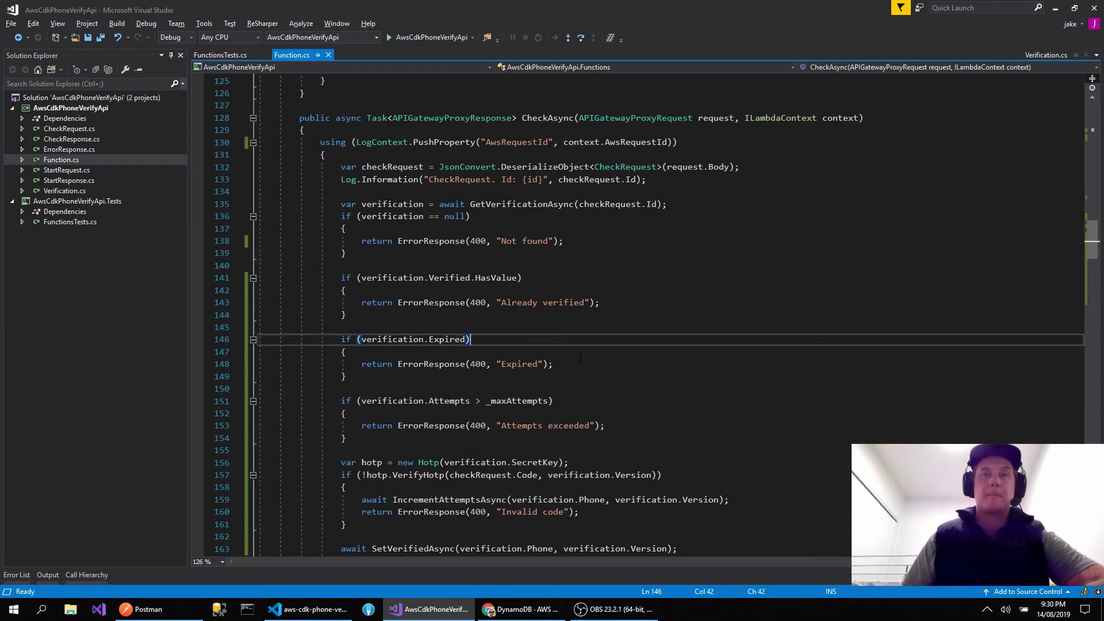
{"action": "scroll", "coordinate": [580, 360], "scroll_direction": "down", "scroll_amount": 4}
{"action": "scroll", "coordinate": [581, 351], "scroll_direction": "up", "scroll_amount": 15}
{"action": "scroll", "coordinate": [581, 352], "scroll_direction": "up", "scroll_amount": 3}
{"action": "scroll", "coordinate": [580, 352], "scroll_direction": "up", "scroll_amount": 6}
{"action": "scroll", "coordinate": [580, 351], "scroll_direction": "down", "scroll_amount": 4}
{"action": "scroll", "coordinate": [581, 351], "scroll_direction": "up", "scroll_amount": 9}
{"action": "scroll", "coordinate": [581, 351], "scroll_direction": "up", "scroll_amount": 7}
{"action": "scroll", "coordinate": [579, 357], "scroll_direction": "up", "scroll_amount": 9}
{"action": "scroll", "coordinate": [579, 362], "scroll_direction": "down", "scroll_amount": 12}
{"action": "scroll", "coordinate": [581, 364], "scroll_direction": "down", "scroll_amount": 11}
{"action": "scroll", "coordinate": [582, 369], "scroll_direction": "down", "scroll_amount": 8}
{"action": "scroll", "coordinate": [586, 375], "scroll_direction": "down", "scroll_amount": 6}
{"action": "scroll", "coordinate": [586, 375], "scroll_direction": "down", "scroll_amount": 6}
{"action": "scroll", "coordinate": [585, 377], "scroll_direction": "down", "scroll_amount": 9}
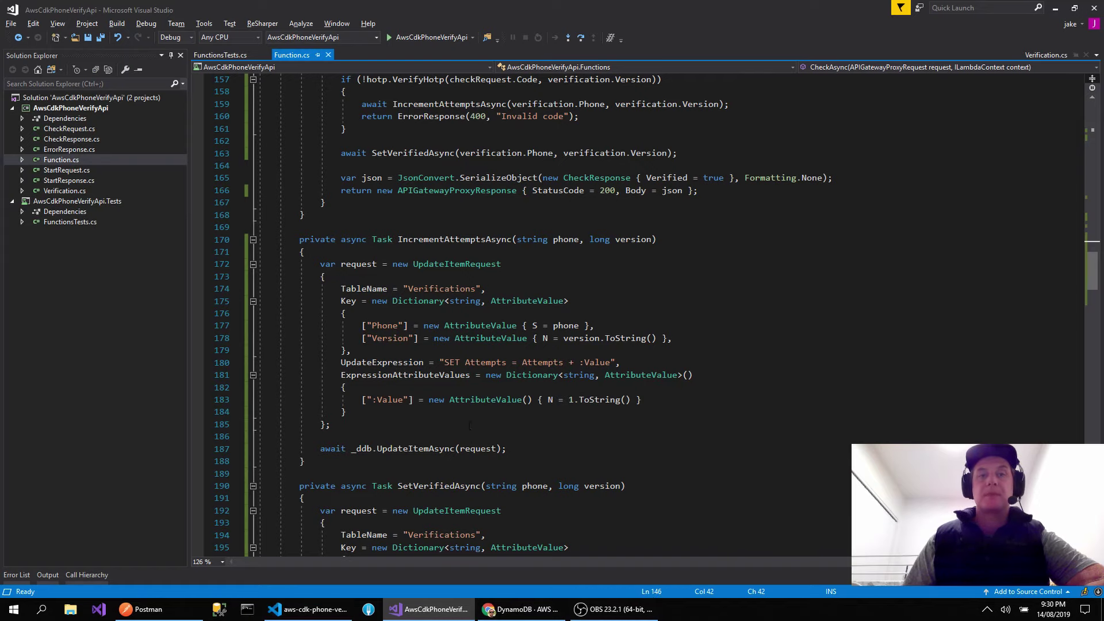
{"action": "scroll", "coordinate": [470, 425], "scroll_direction": "down", "scroll_amount": 3}
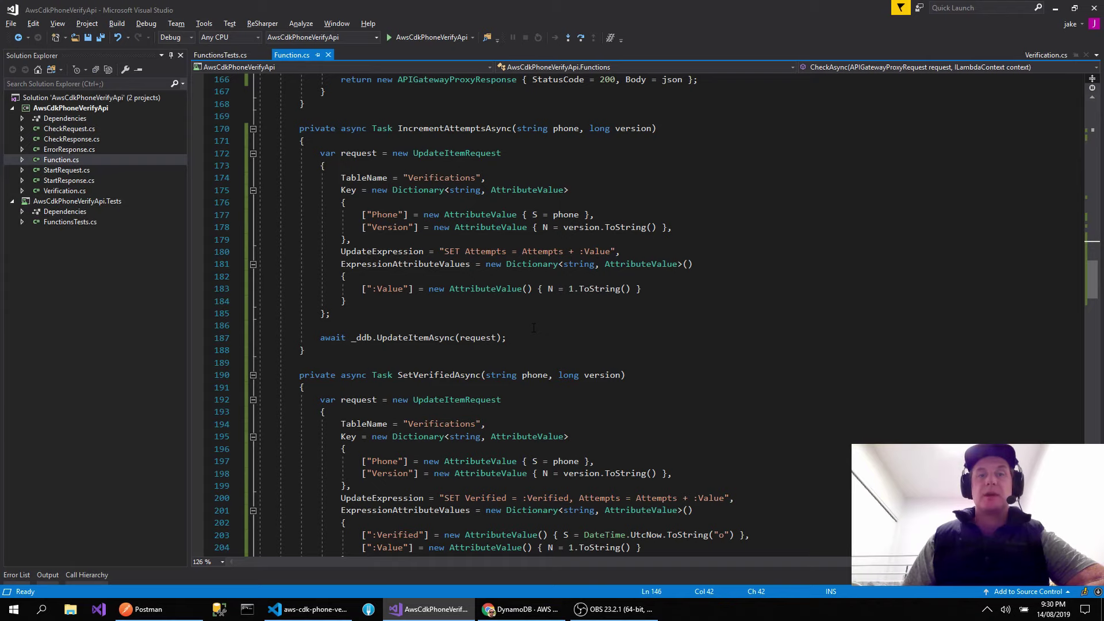
- Open the aws-cdk-phone-verify-api GitHub repository page in Chrome to read its README
{"action": "left_click", "coordinate": [518, 606]}
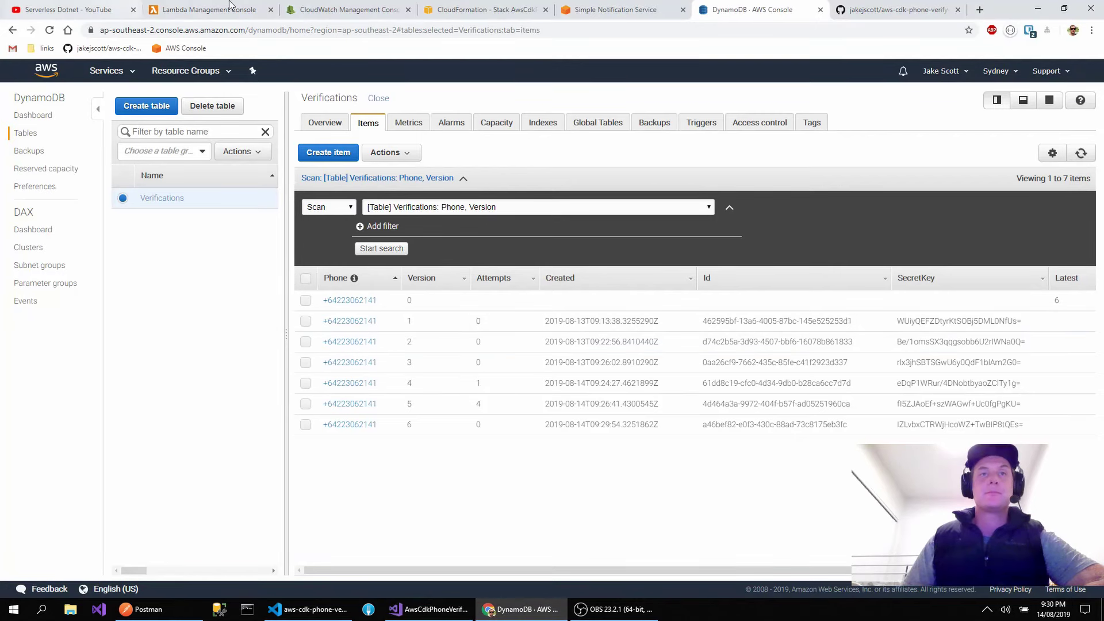
{"action": "left_click", "coordinate": [872, 11]}
{"action": "scroll", "coordinate": [440, 234], "scroll_direction": "down", "scroll_amount": 3}
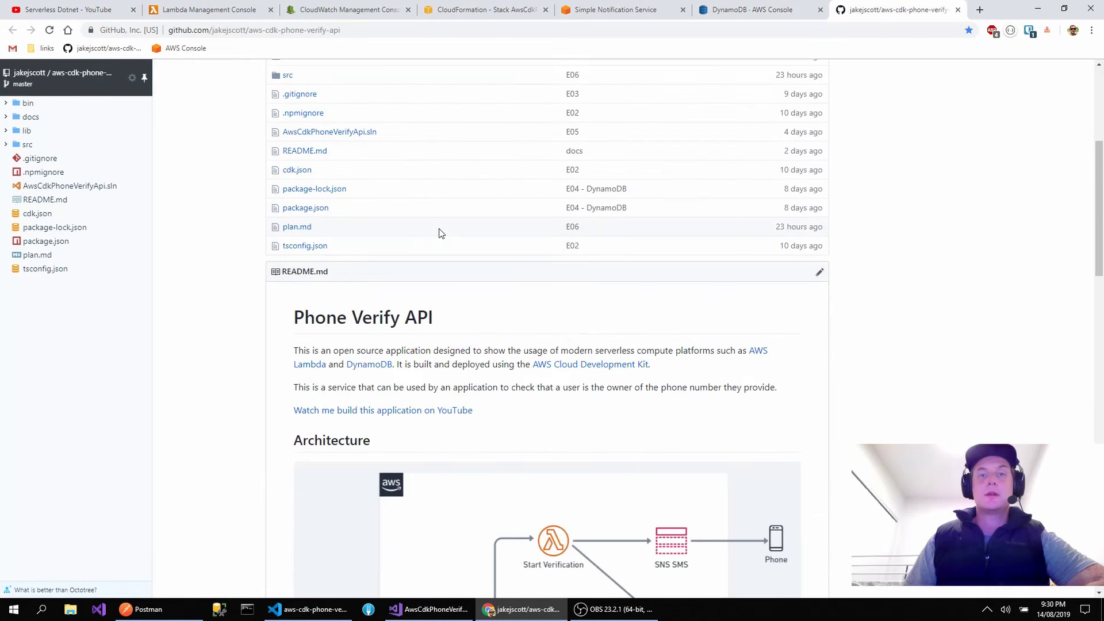
{"action": "scroll", "coordinate": [446, 234], "scroll_direction": "down", "scroll_amount": 3}
{"action": "scroll", "coordinate": [585, 308], "scroll_direction": "down", "scroll_amount": 1}
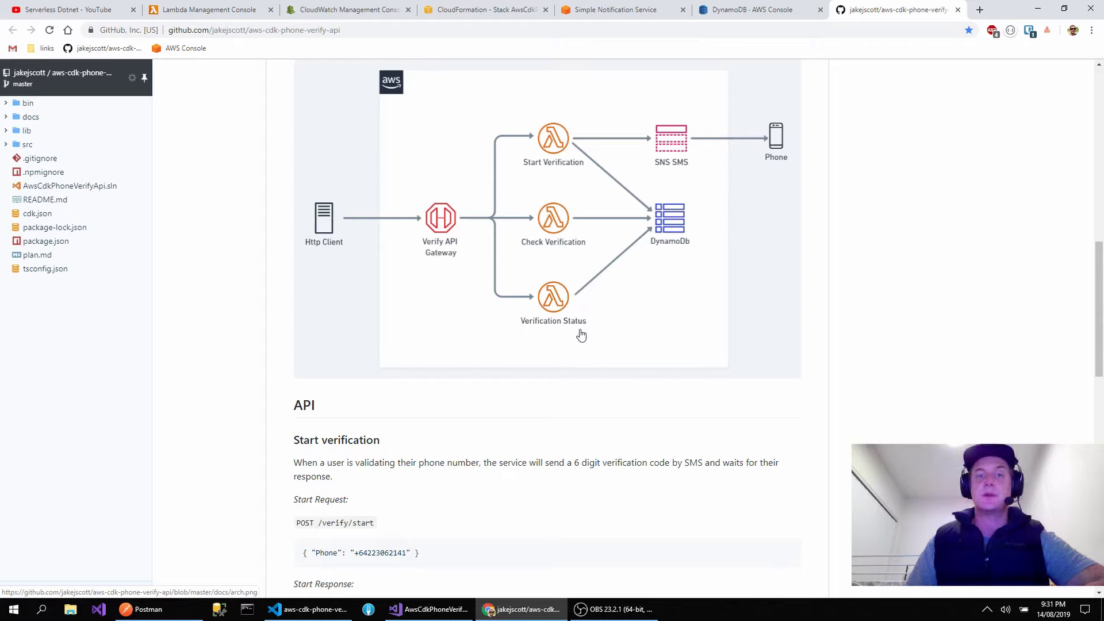
- Select the Item attribute dictionaries in InsertNextVersionAsync and InsertInitialVersionAsync, including Version 0
{"action": "left_click", "coordinate": [436, 609]}
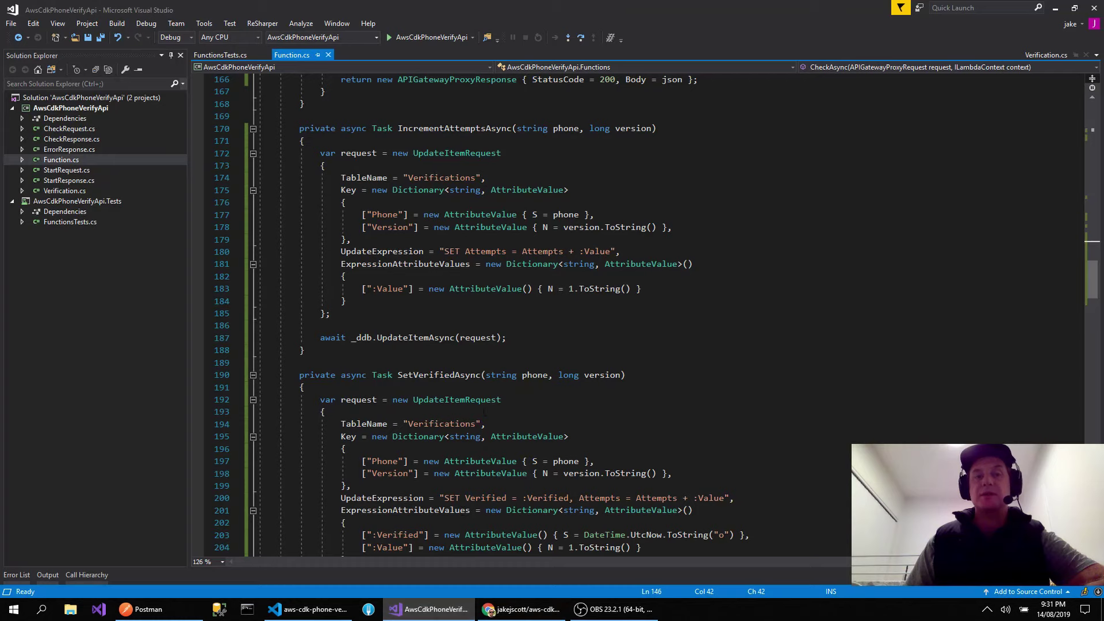
{"action": "scroll", "coordinate": [552, 320], "scroll_direction": "down", "scroll_amount": 4}
{"action": "scroll", "coordinate": [552, 319], "scroll_direction": "down", "scroll_amount": 4}
{"action": "scroll", "coordinate": [552, 319], "scroll_direction": "down", "scroll_amount": 5}
{"action": "scroll", "coordinate": [552, 319], "scroll_direction": "down", "scroll_amount": 6}
{"action": "scroll", "coordinate": [552, 320], "scroll_direction": "down", "scroll_amount": 1}
{"action": "scroll", "coordinate": [552, 319], "scroll_direction": "up", "scroll_amount": 1}
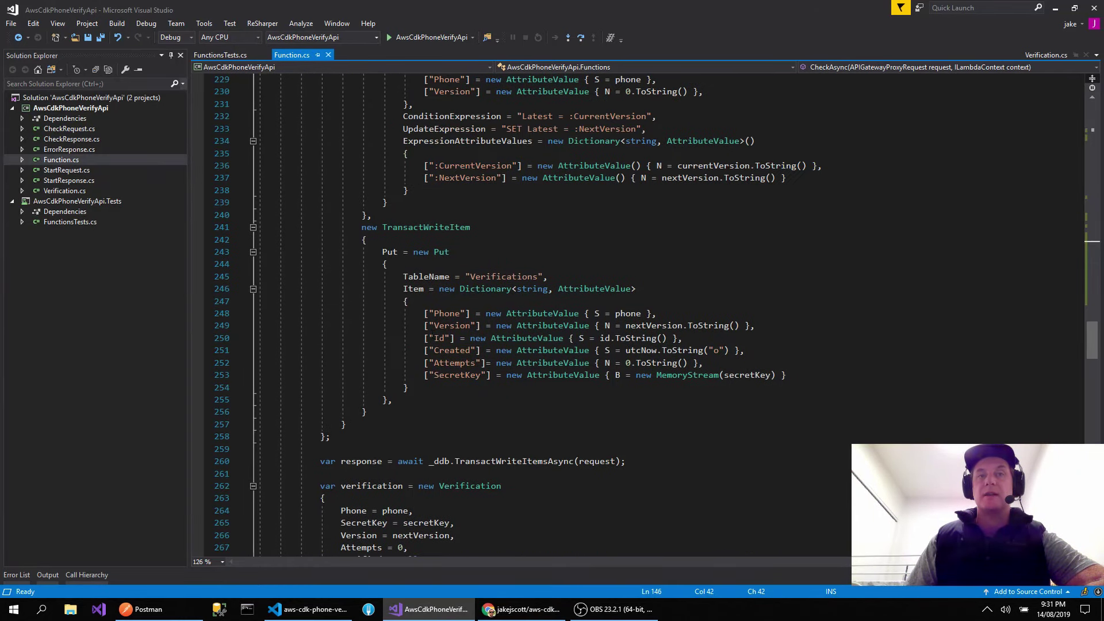
{"action": "left_click", "coordinate": [429, 289]}
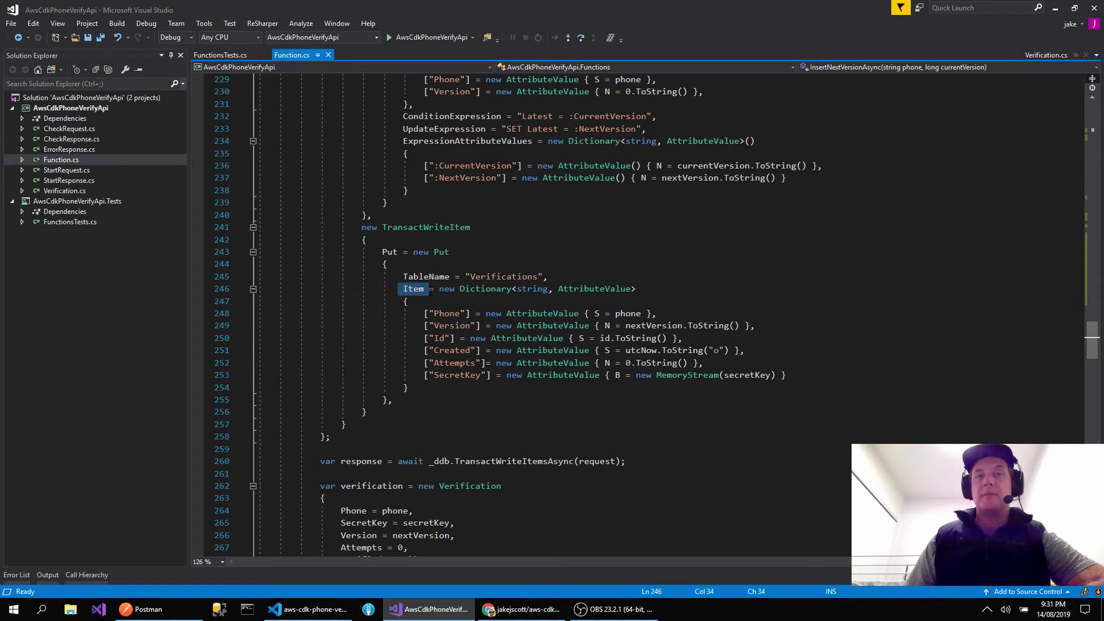
{"action": "left_click_drag", "start_coordinate": [402, 289], "coordinate": [556, 389]}
{"action": "scroll", "coordinate": [556, 389], "scroll_direction": "up", "scroll_amount": 7}
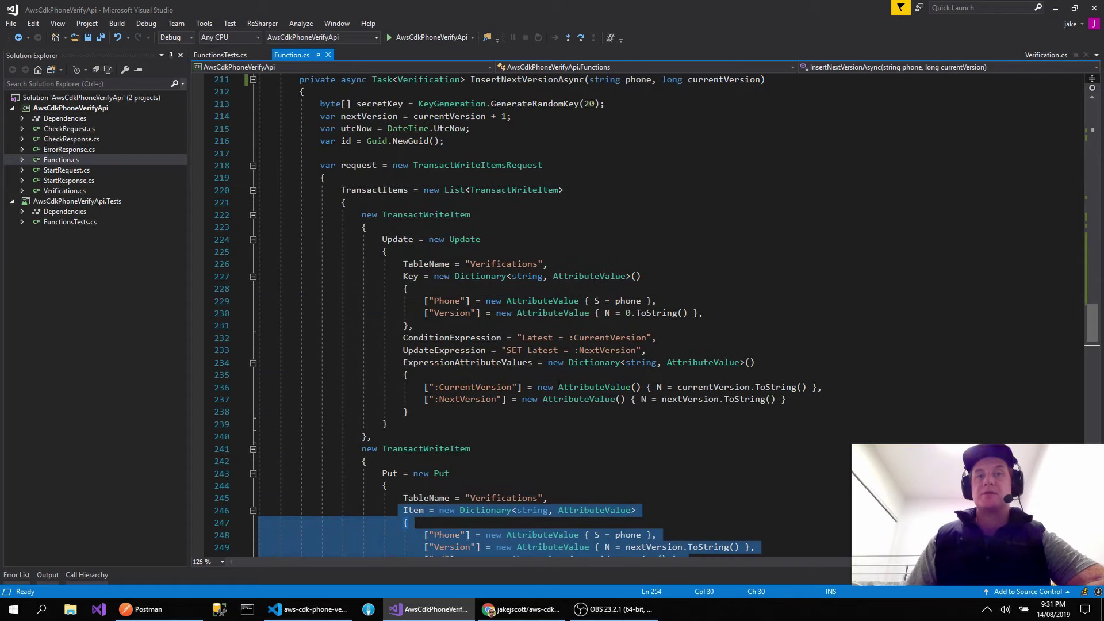
{"action": "scroll", "coordinate": [556, 390], "scroll_direction": "up", "scroll_amount": 7}
{"action": "scroll", "coordinate": [556, 390], "scroll_direction": "up", "scroll_amount": 7}
{"action": "scroll", "coordinate": [561, 385], "scroll_direction": "up", "scroll_amount": 7}
{"action": "scroll", "coordinate": [562, 387], "scroll_direction": "up", "scroll_amount": 5}
{"action": "scroll", "coordinate": [561, 386], "scroll_direction": "down", "scroll_amount": 8}
{"action": "scroll", "coordinate": [569, 383], "scroll_direction": "down", "scroll_amount": 7}
{"action": "scroll", "coordinate": [584, 378], "scroll_direction": "down", "scroll_amount": 15}
{"action": "scroll", "coordinate": [584, 377], "scroll_direction": "down", "scroll_amount": 8}
{"action": "scroll", "coordinate": [584, 378], "scroll_direction": "down", "scroll_amount": 10}
{"action": "scroll", "coordinate": [585, 377], "scroll_direction": "down", "scroll_amount": 6}
{"action": "left_click_drag", "start_coordinate": [402, 312], "coordinate": [409, 411]}
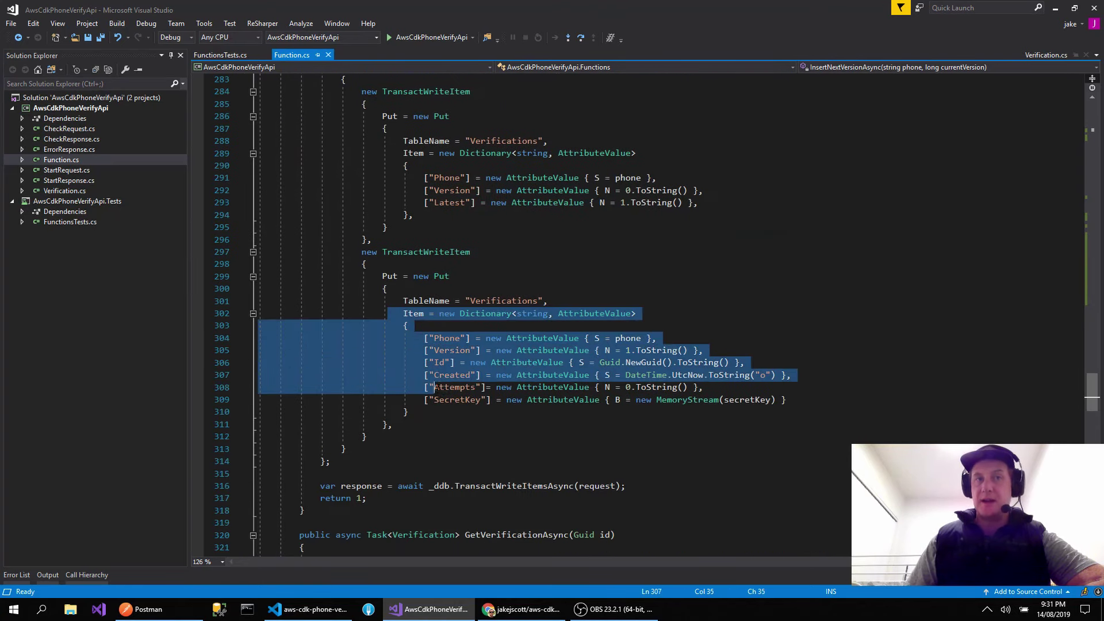
{"action": "scroll", "coordinate": [498, 398], "scroll_direction": "down", "scroll_amount": 9}
{"action": "scroll", "coordinate": [497, 399], "scroll_direction": "down", "scroll_amount": 5}
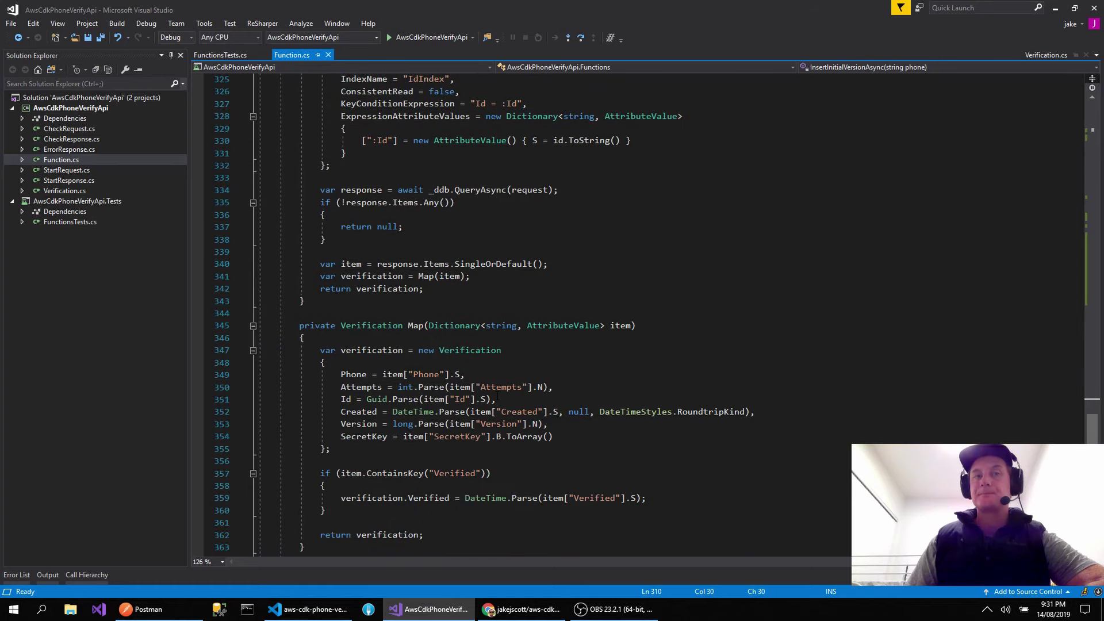
{"action": "scroll", "coordinate": [509, 392], "scroll_direction": "down", "scroll_amount": 5}
{"action": "scroll", "coordinate": [520, 387], "scroll_direction": "down", "scroll_amount": 3}
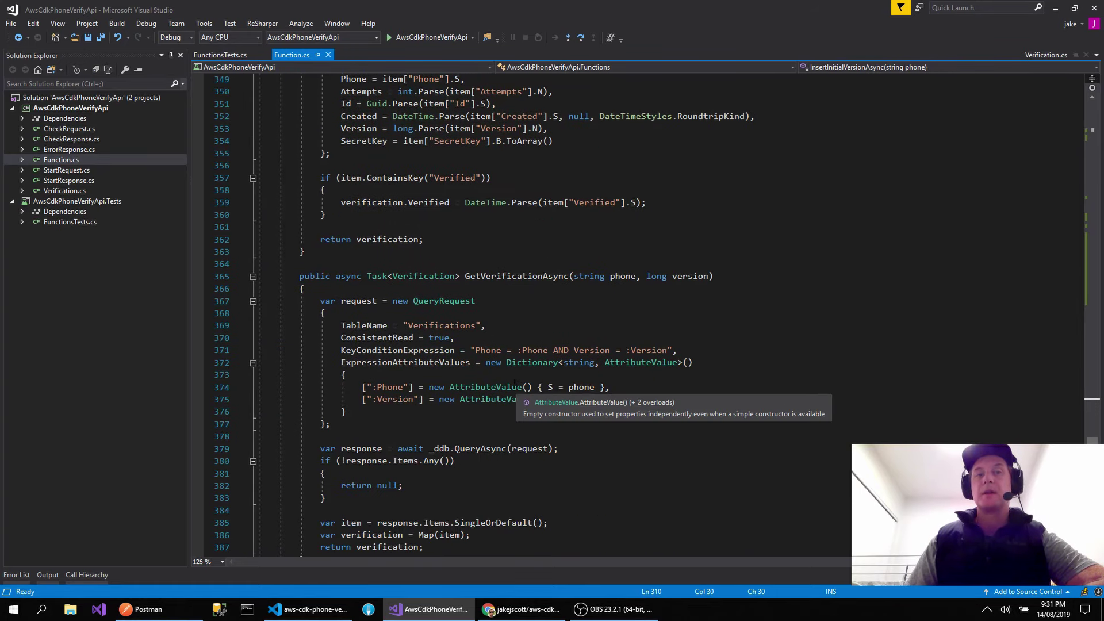
{"action": "scroll", "coordinate": [409, 370], "scroll_direction": "down", "scroll_amount": 4}
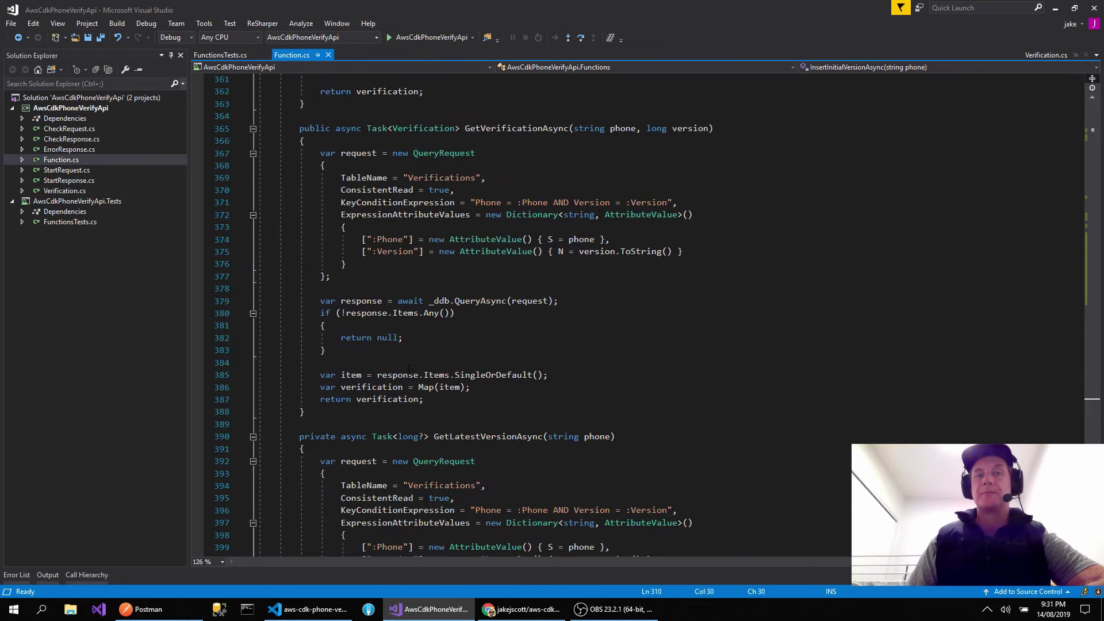
{"action": "scroll", "coordinate": [409, 369], "scroll_direction": "down", "scroll_amount": 4}
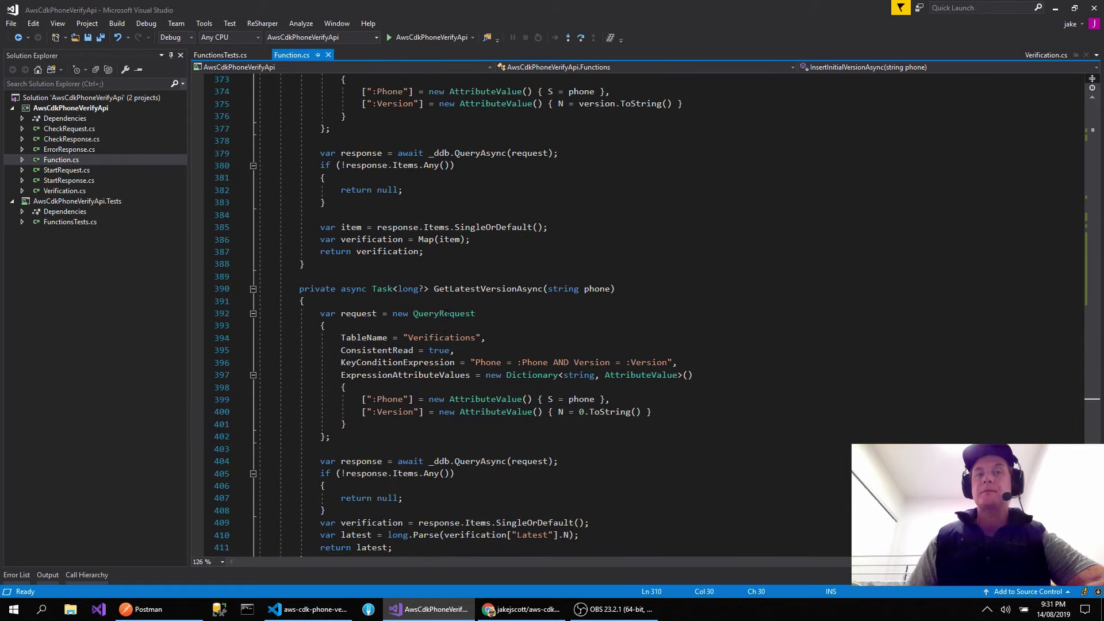
{"action": "scroll", "coordinate": [455, 319], "scroll_direction": "up", "scroll_amount": 4}
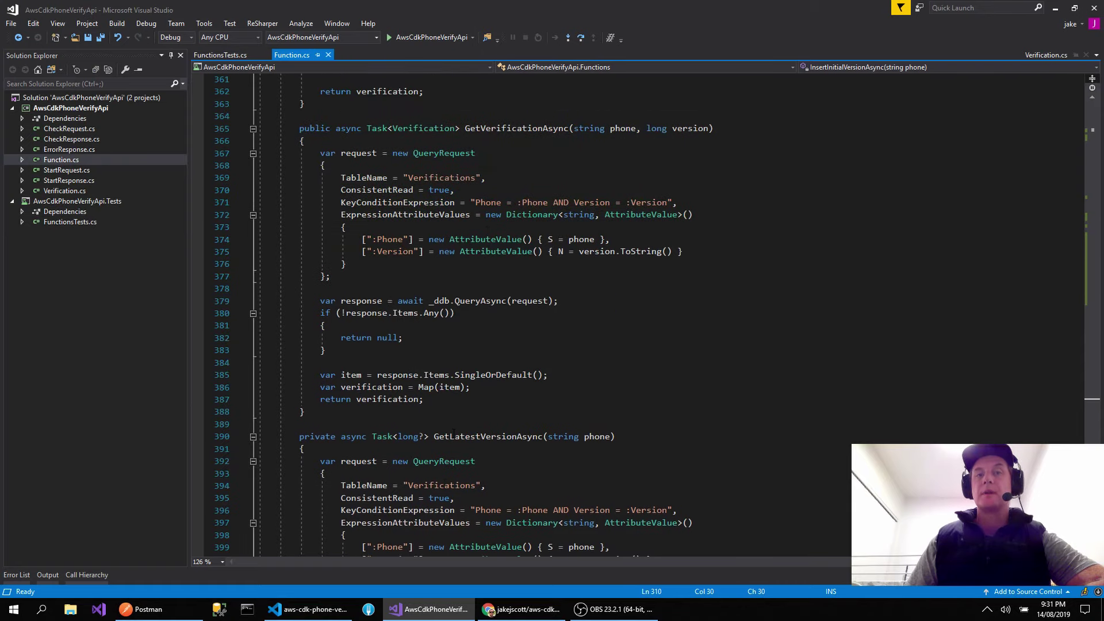
{"action": "scroll", "coordinate": [444, 356], "scroll_direction": "down", "scroll_amount": 9}
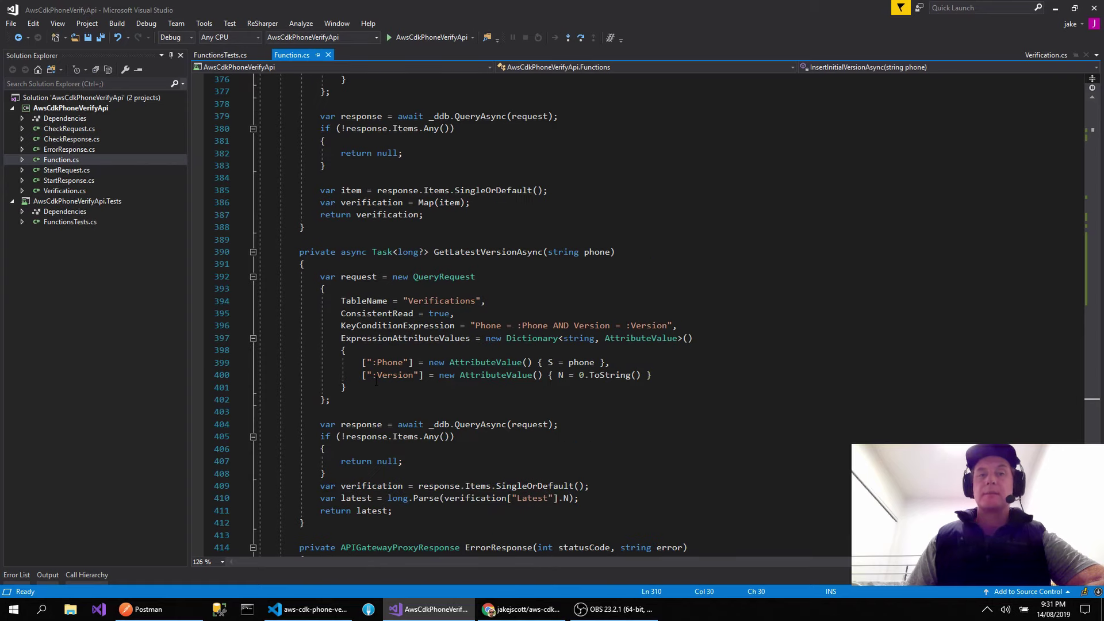
{"action": "scroll", "coordinate": [444, 355], "scroll_direction": "up", "scroll_amount": 20}
{"action": "scroll", "coordinate": [444, 354], "scroll_direction": "up", "scroll_amount": 10}
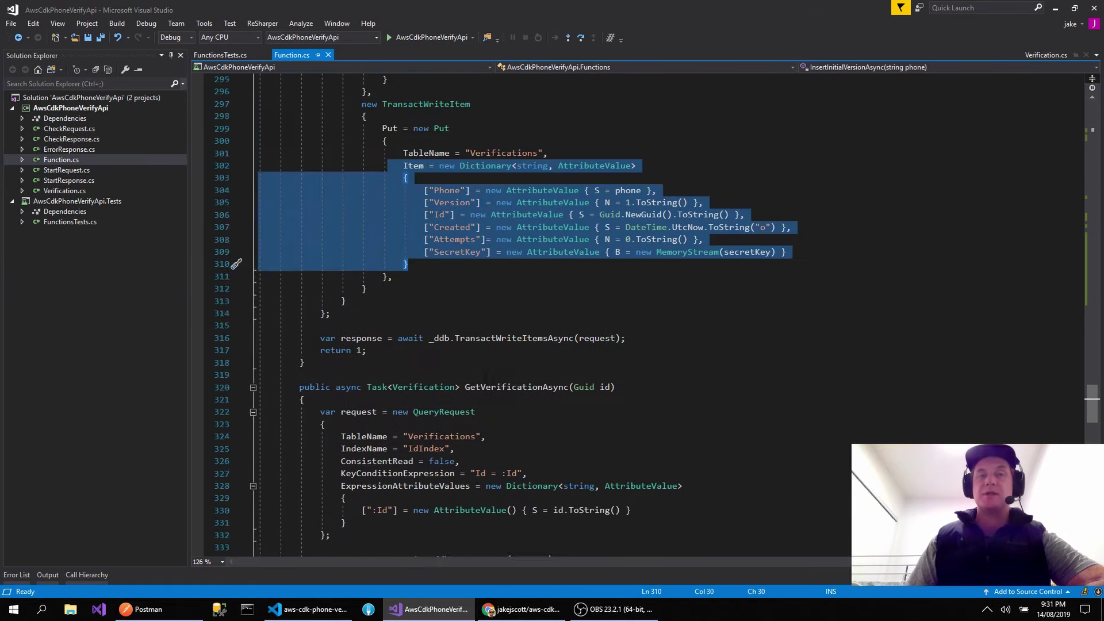
{"action": "scroll", "coordinate": [444, 354], "scroll_direction": "up", "scroll_amount": 5}
{"action": "scroll", "coordinate": [561, 352], "scroll_direction": "up", "scroll_amount": 2}
{"action": "left_click", "coordinate": [560, 352]}
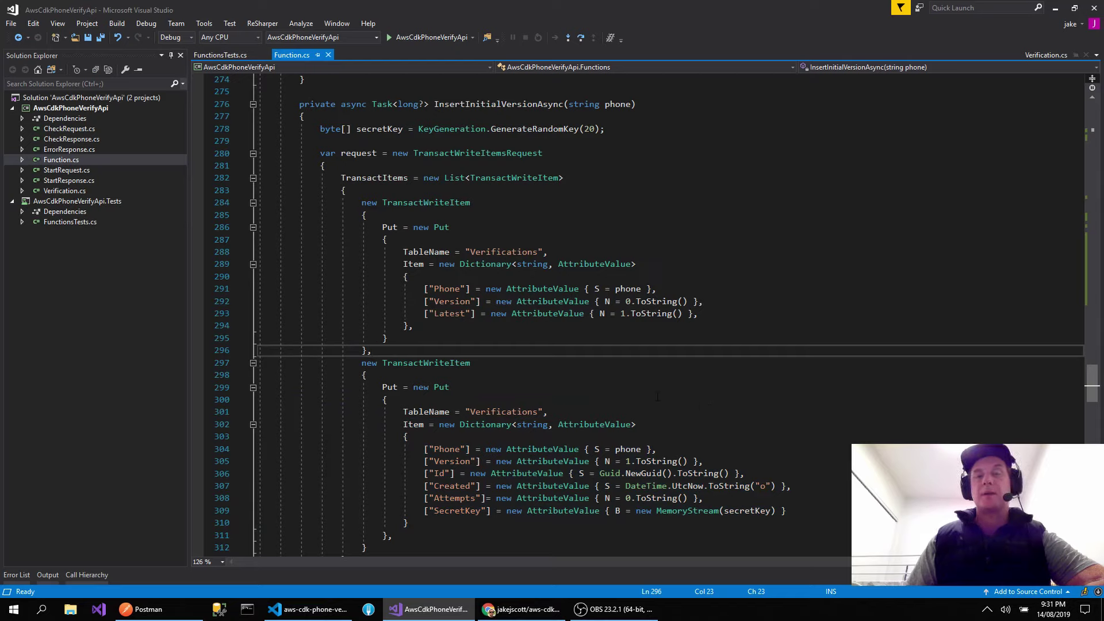
{"action": "left_click", "coordinate": [748, 307]}
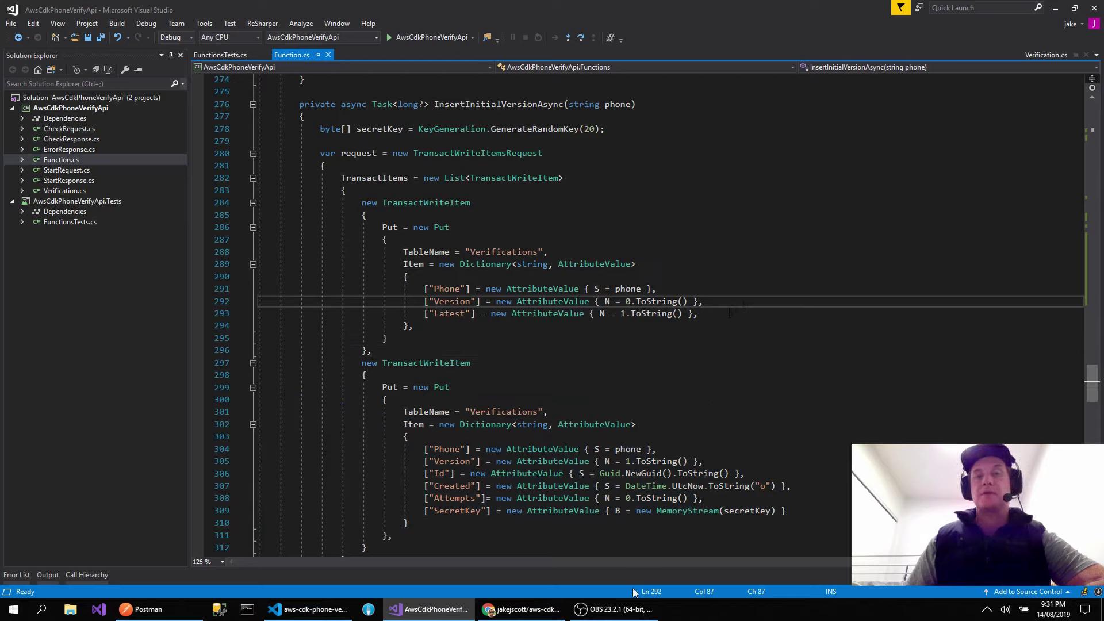